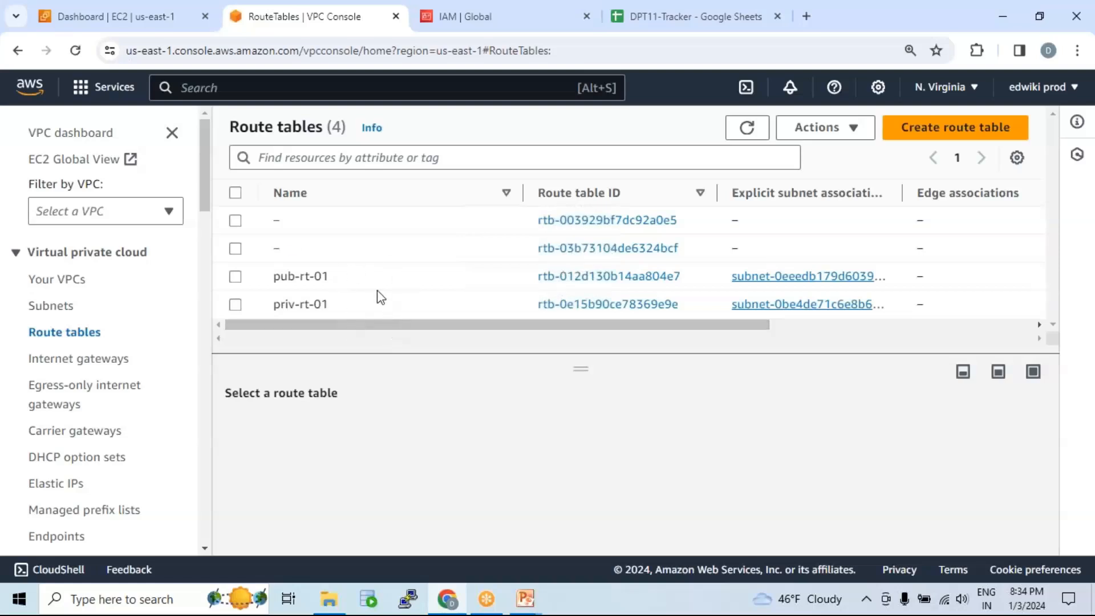
Step: Show the Internet gateways list to confirm web-vpc-igw is attached to a VPC
click(111, 359)
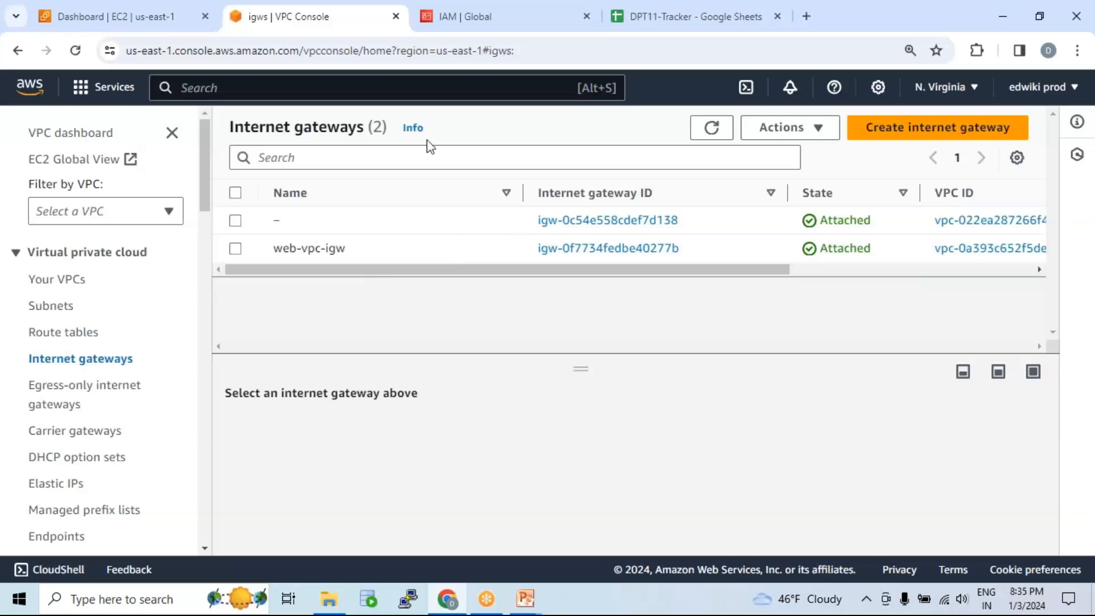
Step: From the EC2 Instances page, start a new instance launch named 'webserver' on Amazon Linux 2023
click(136, 22)
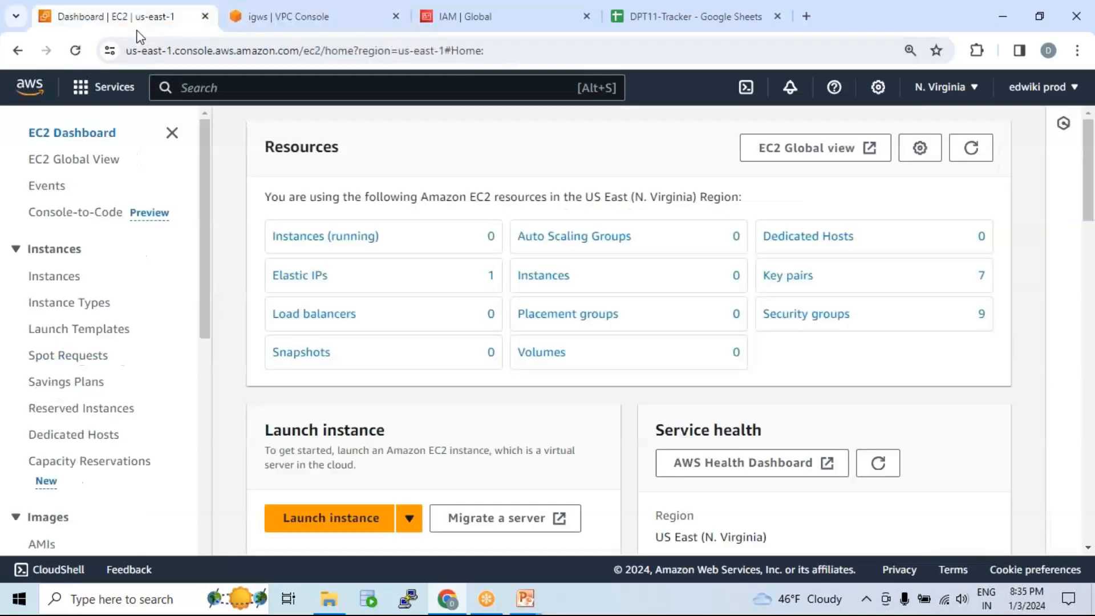
click(334, 237)
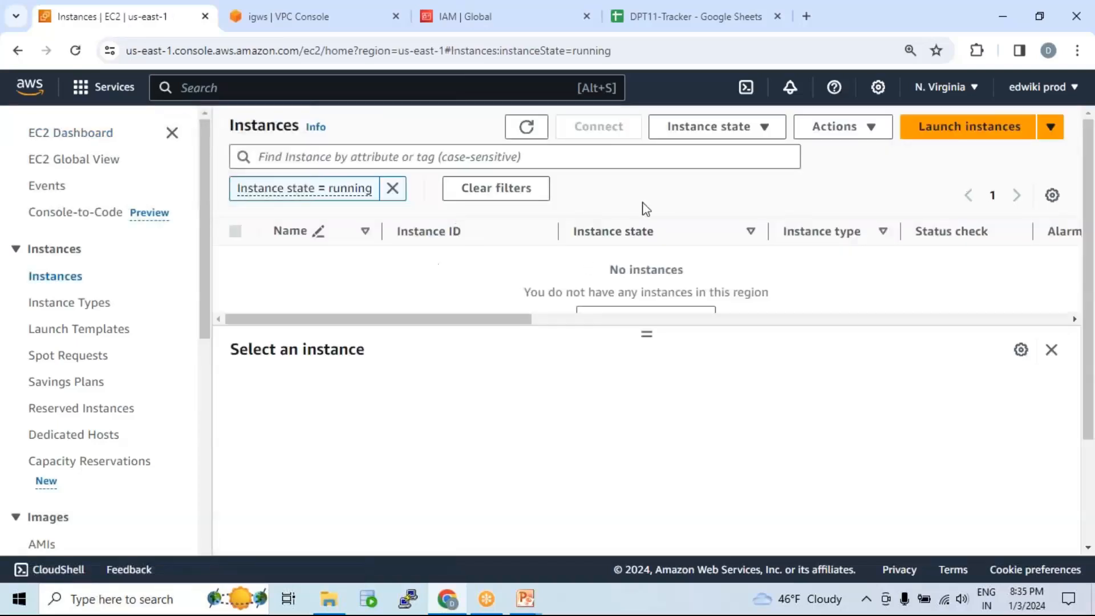
click(982, 136)
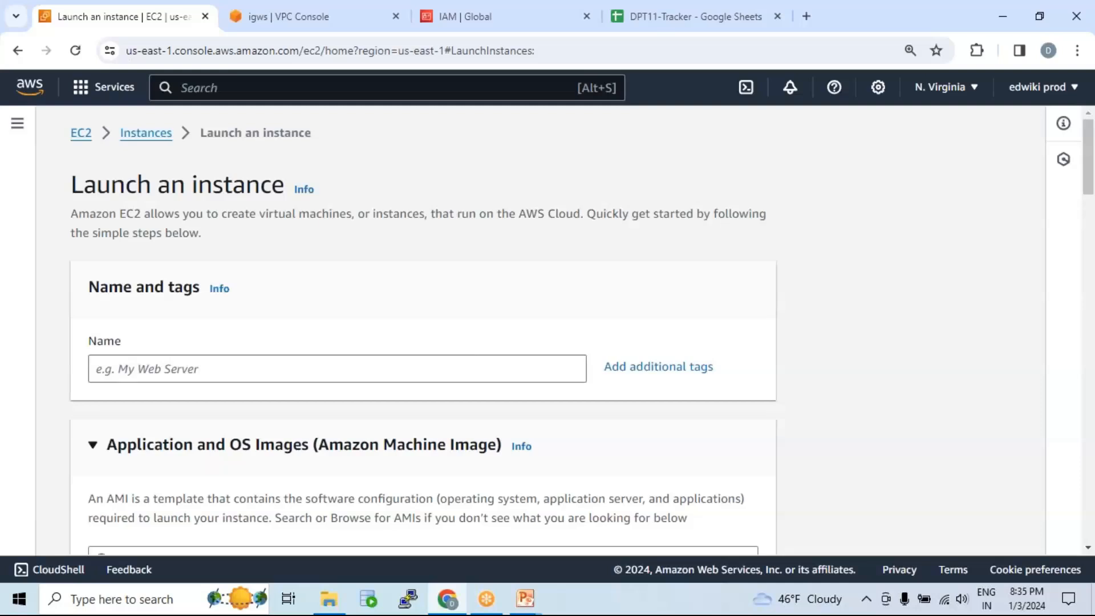
click(413, 368)
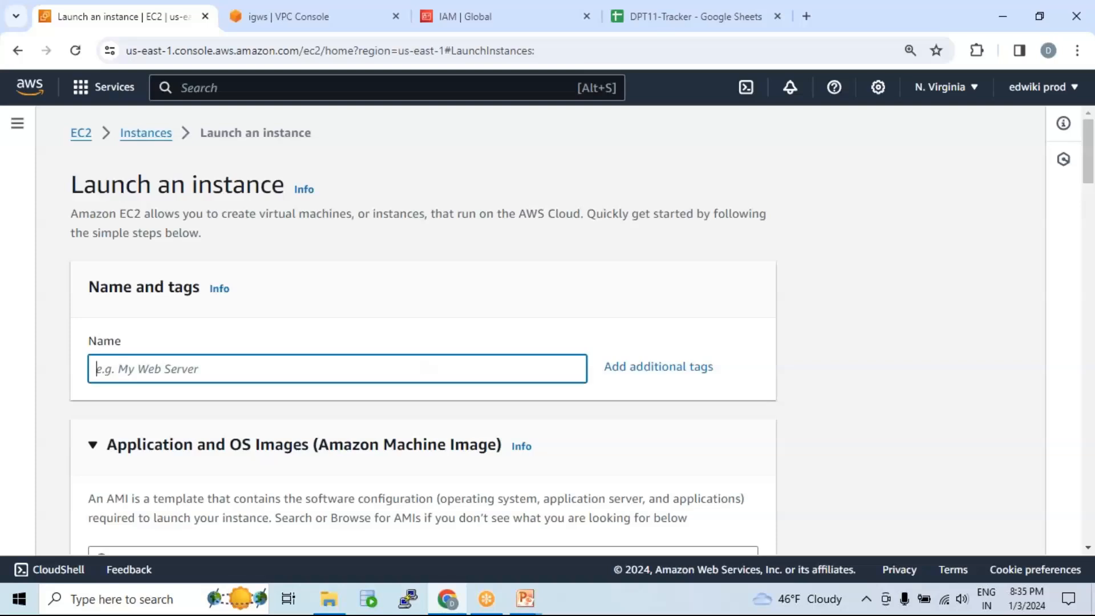
text(webserver)
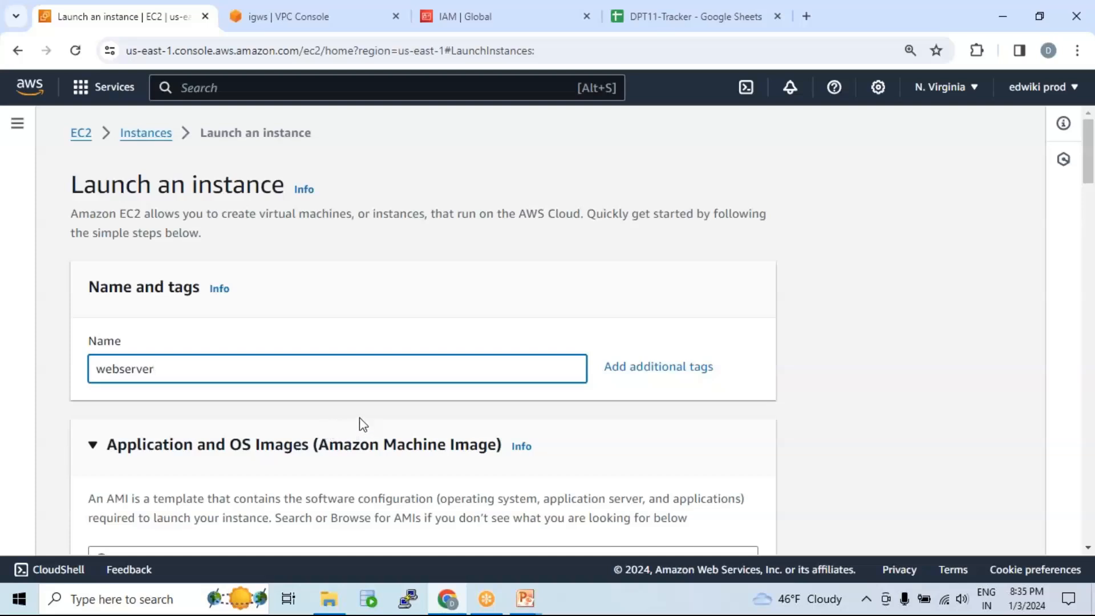
scroll(359, 422, down, 3)
scroll(359, 279, down, 7)
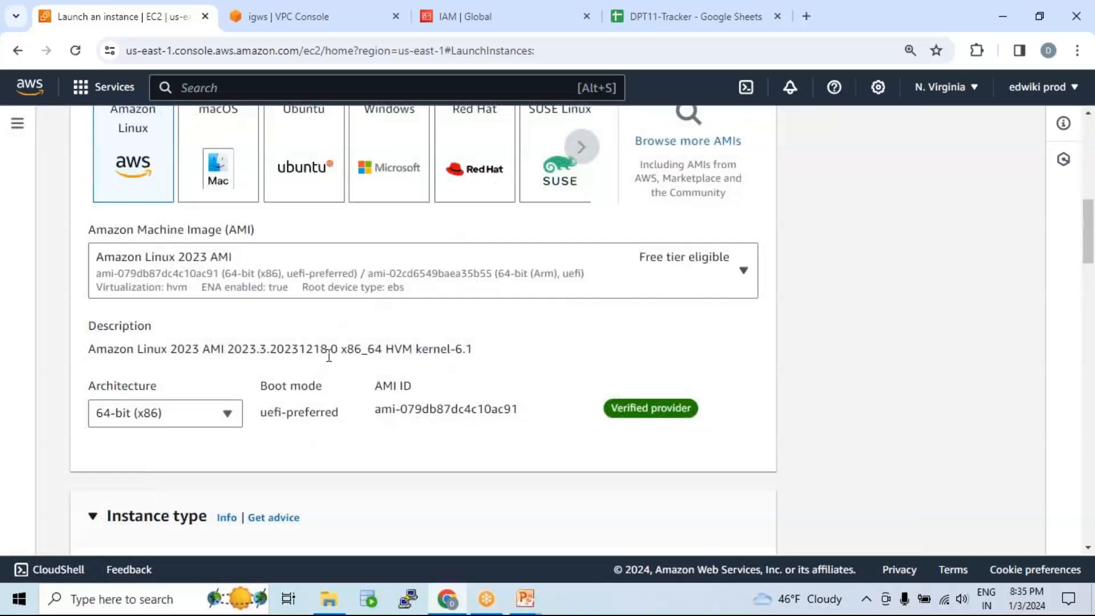
Step: Select dpt11 as the instance's key pair
scroll(329, 354, down, 7)
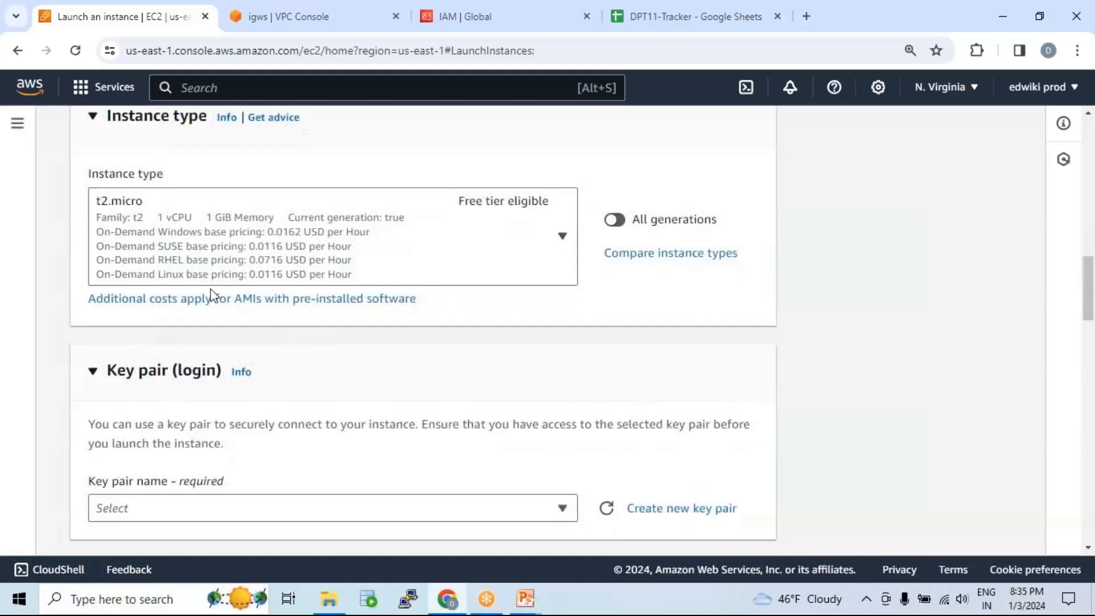
scroll(323, 268, down, 4)
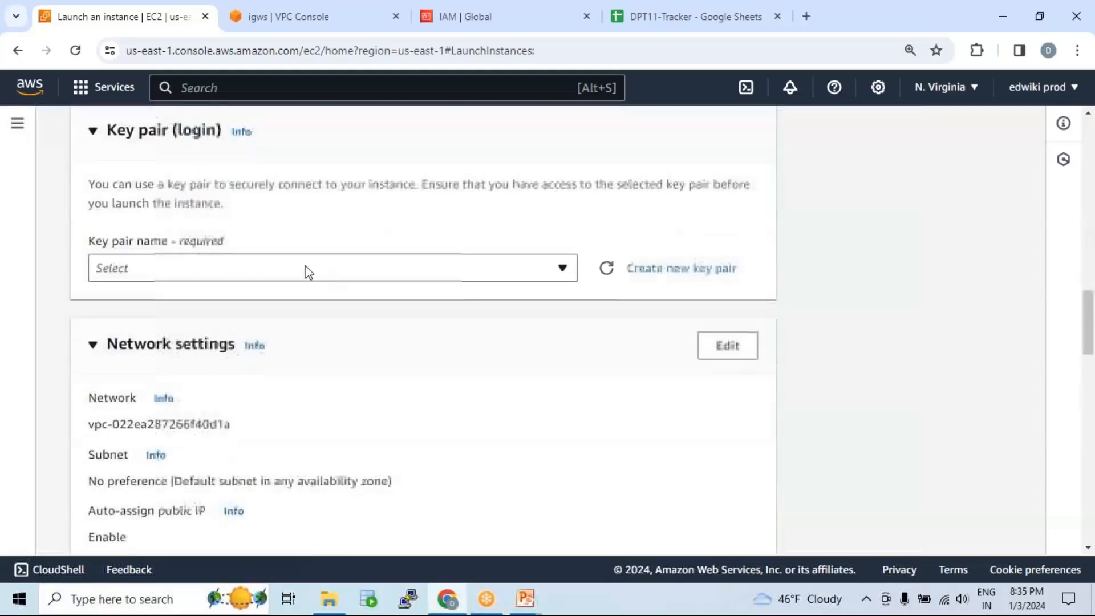
click(302, 276)
scroll(195, 411, down, 3)
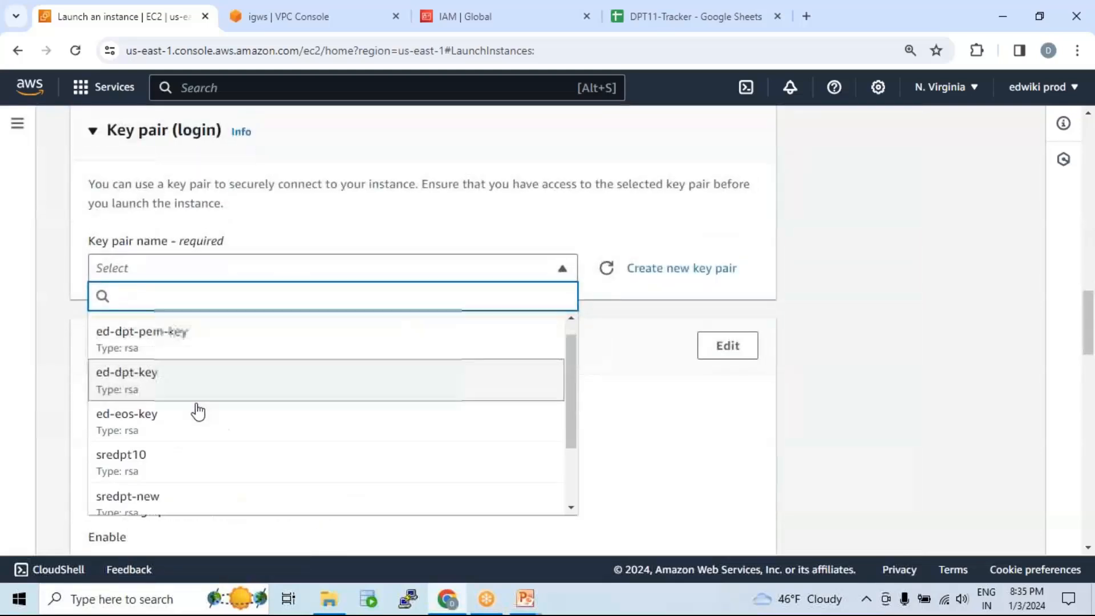
click(170, 453)
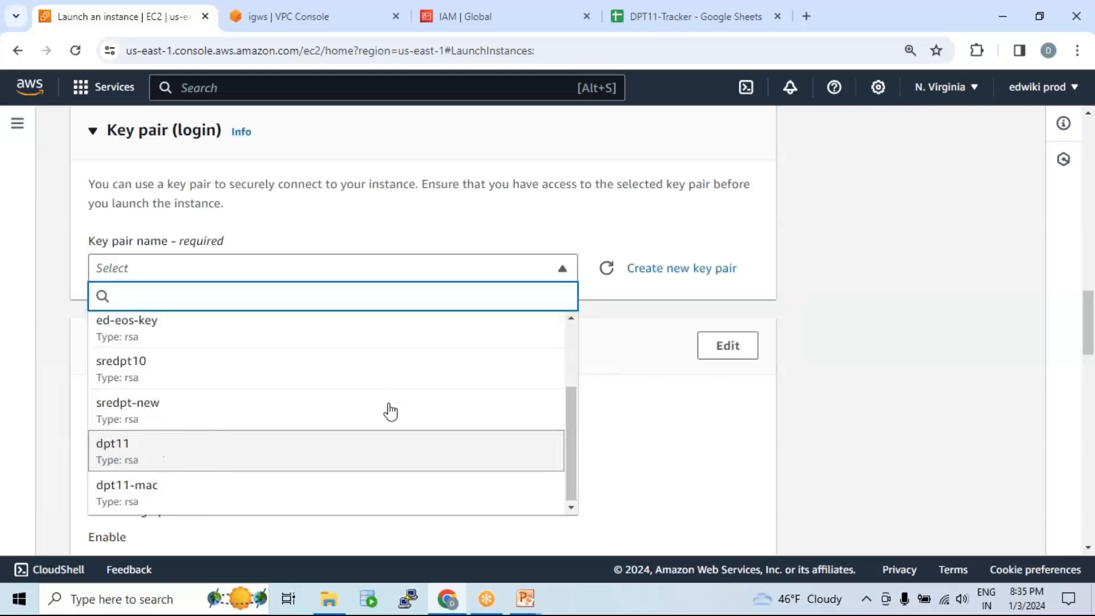
Step: Edit network settings to use VPC web-vpc-01 and private subnet priv-sub-01
scroll(401, 391, down, 3)
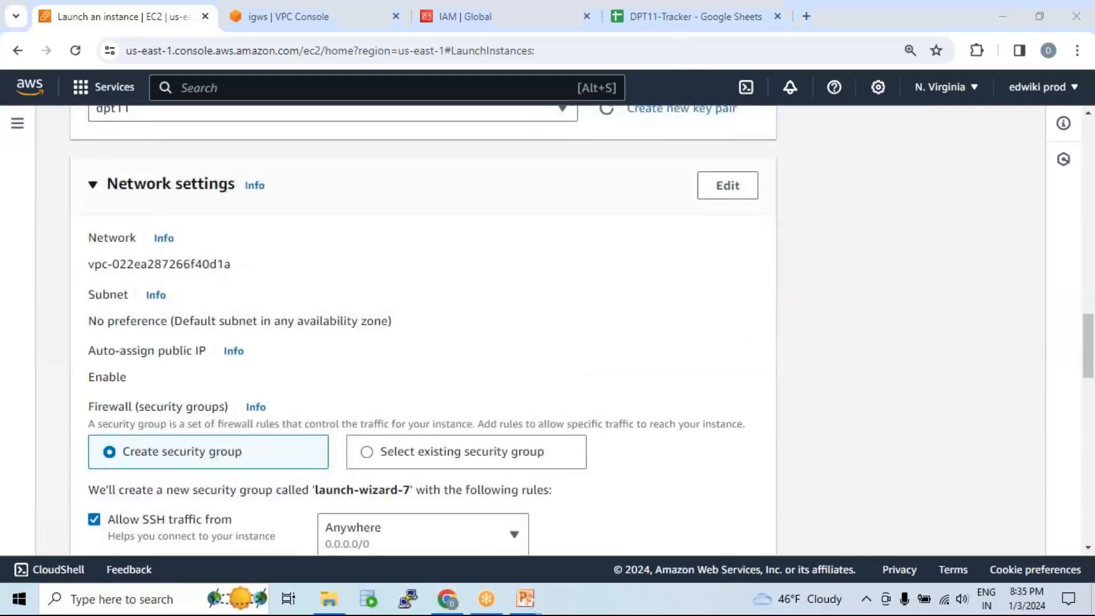
click(733, 197)
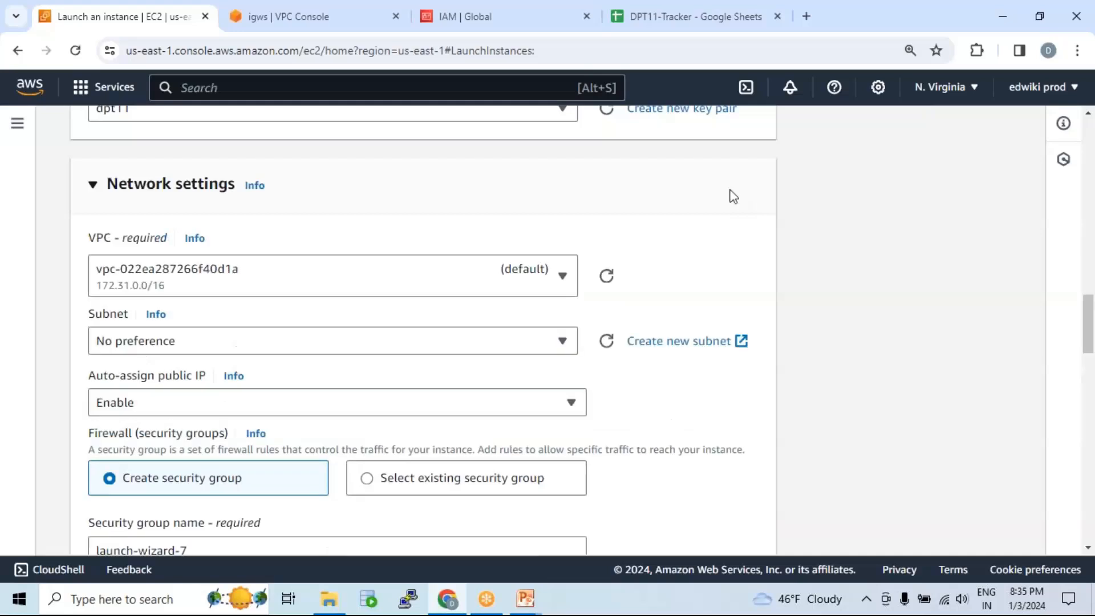
click(431, 276)
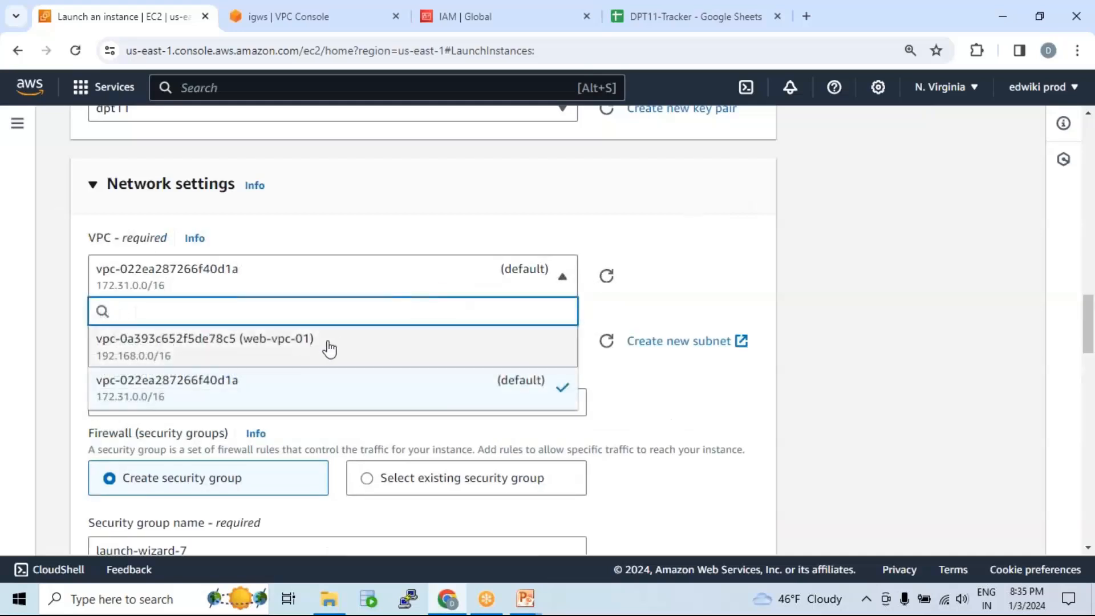
click(570, 342)
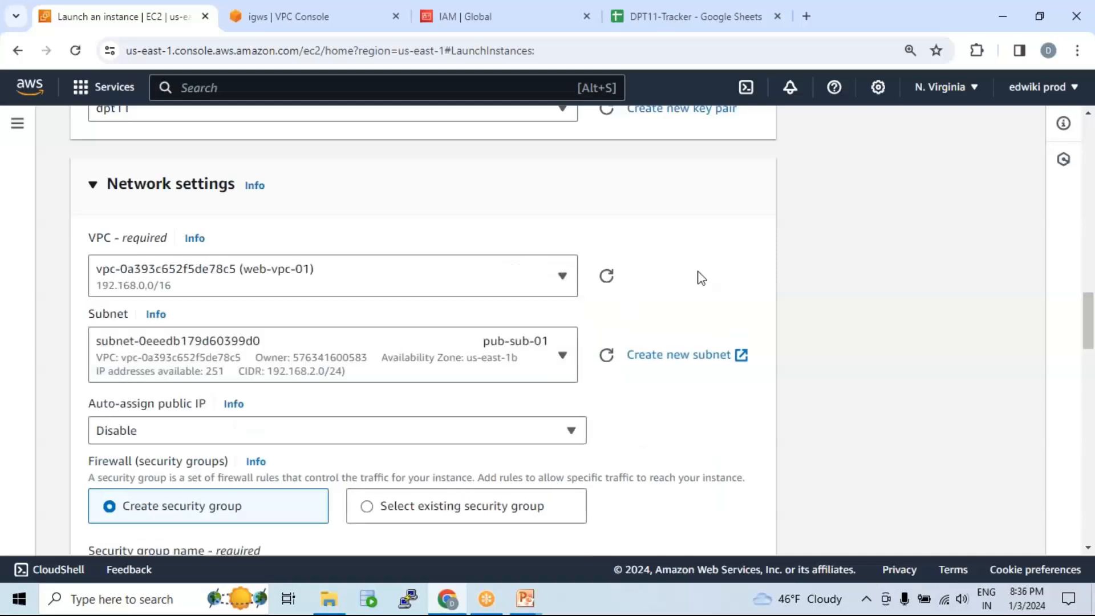
scroll(696, 274, down, 1)
click(510, 295)
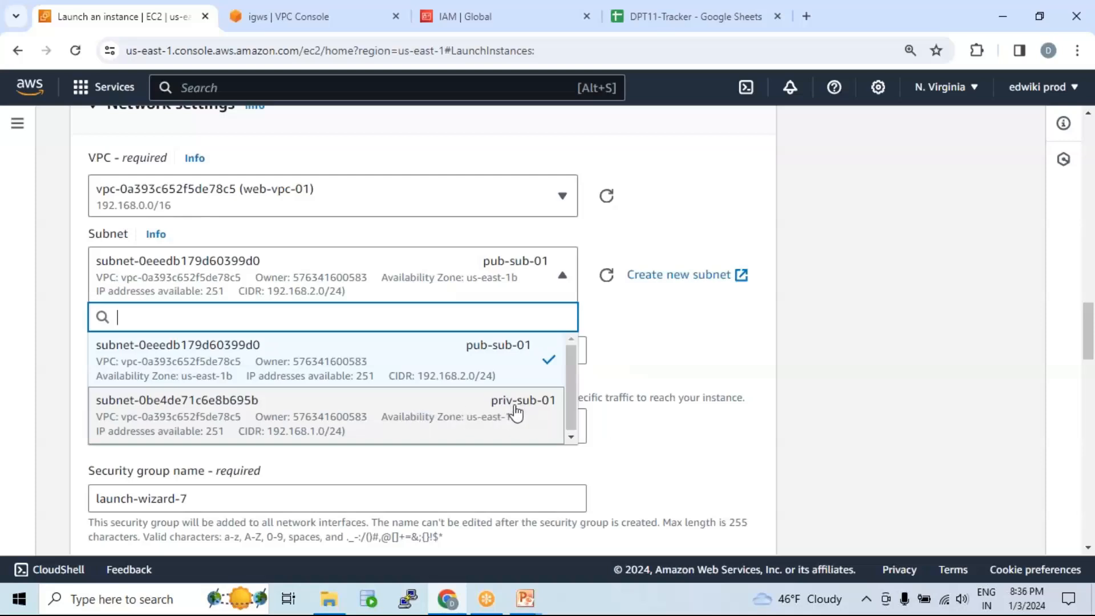
click(516, 412)
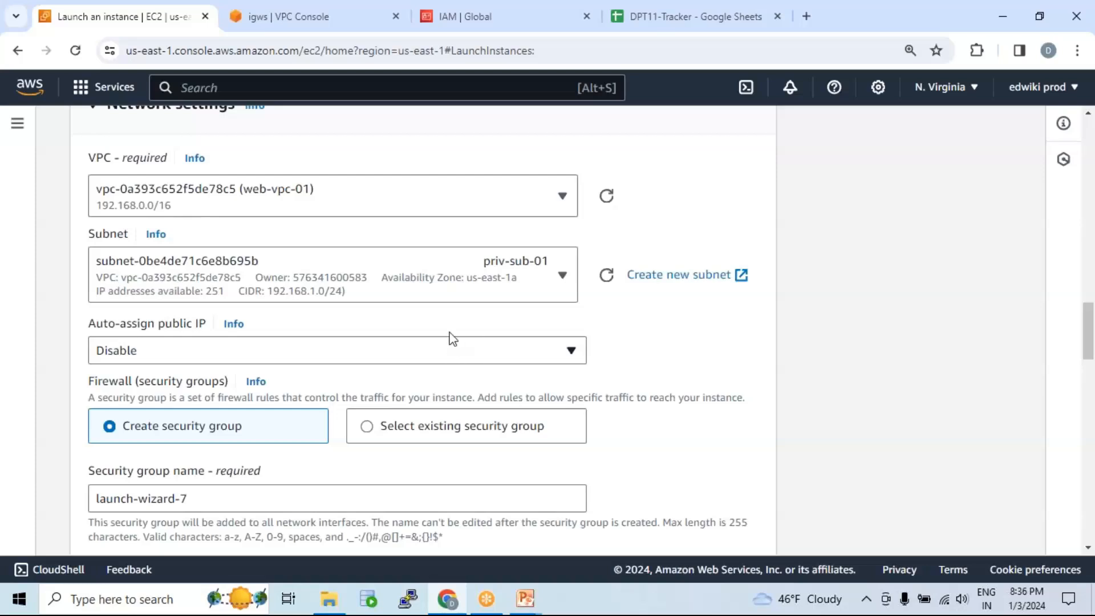
scroll(451, 320, down, 2)
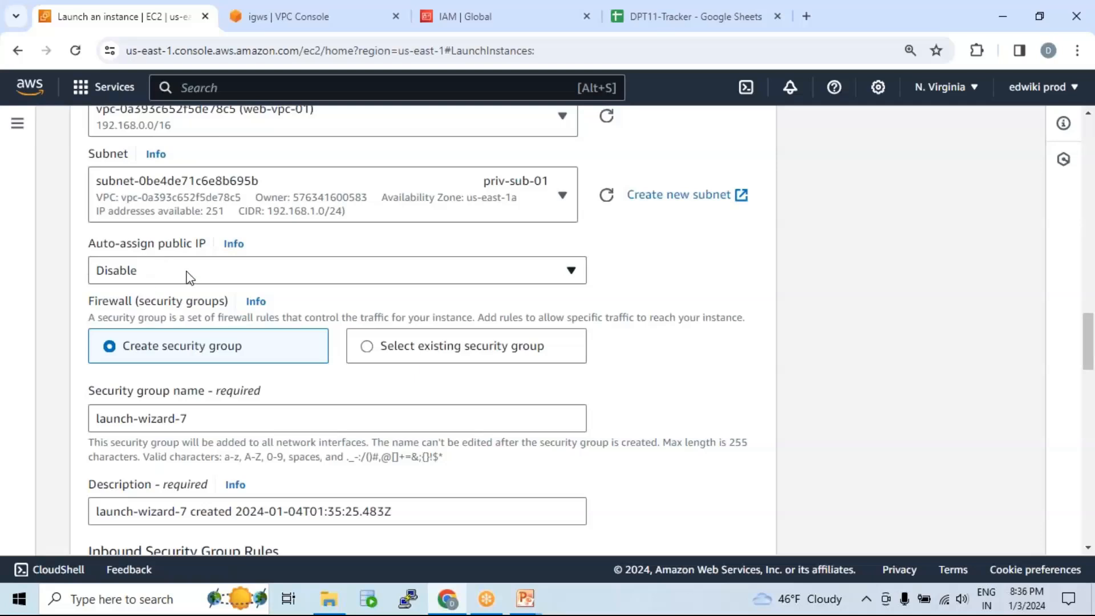
Step: Attach the existing default security group to the instance
click(377, 354)
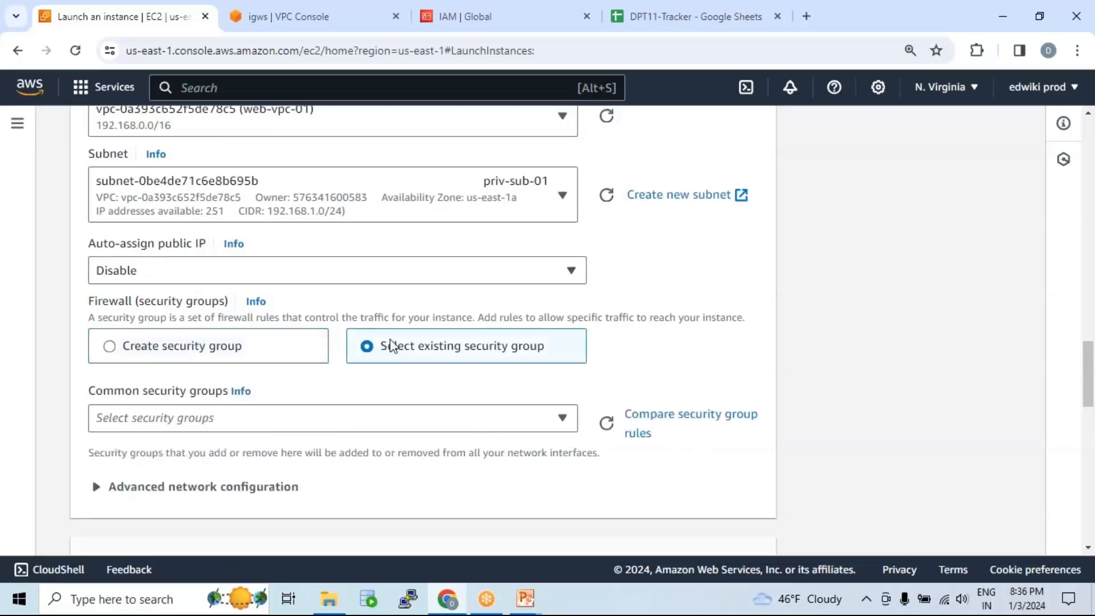
scroll(393, 344, down, 4)
click(357, 257)
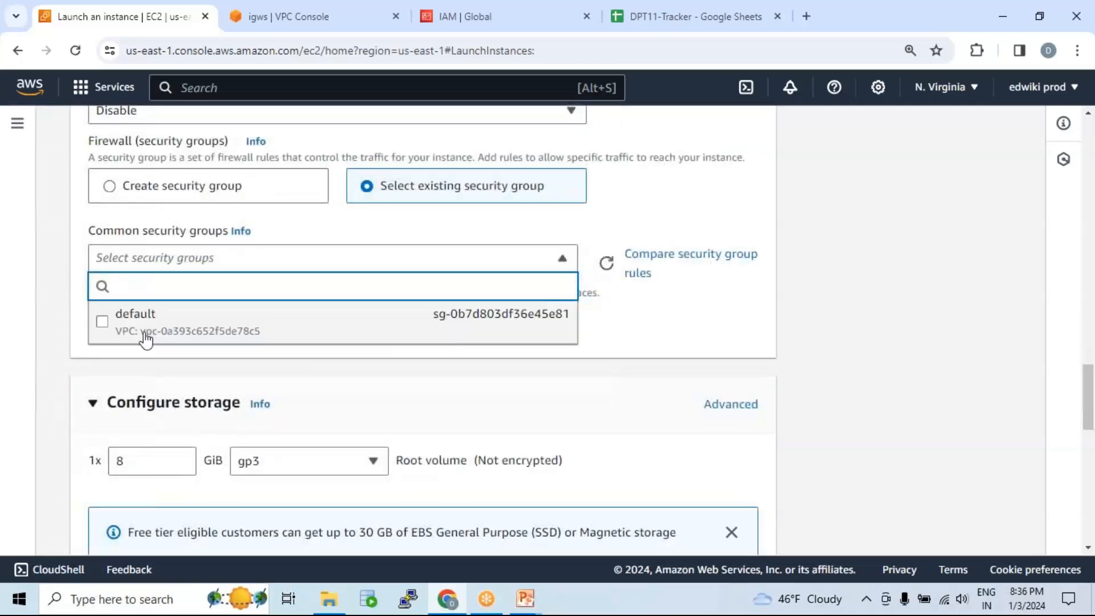
click(459, 336)
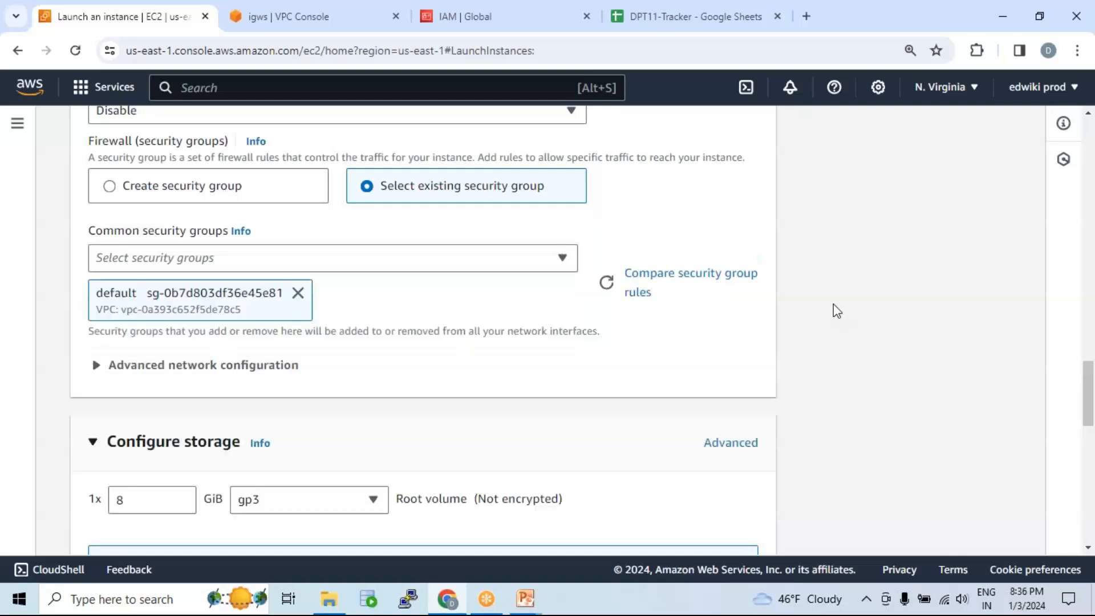
scroll(833, 304, down, 5)
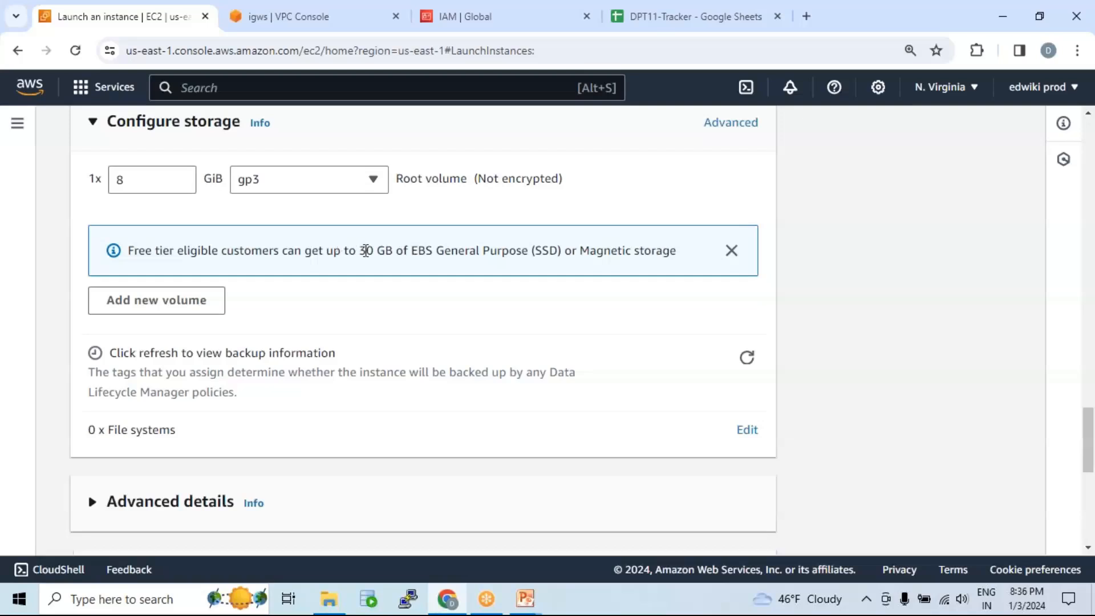
Step: In Advanced details, set the IAM instance profile to ec2_role
scroll(391, 267, down, 3)
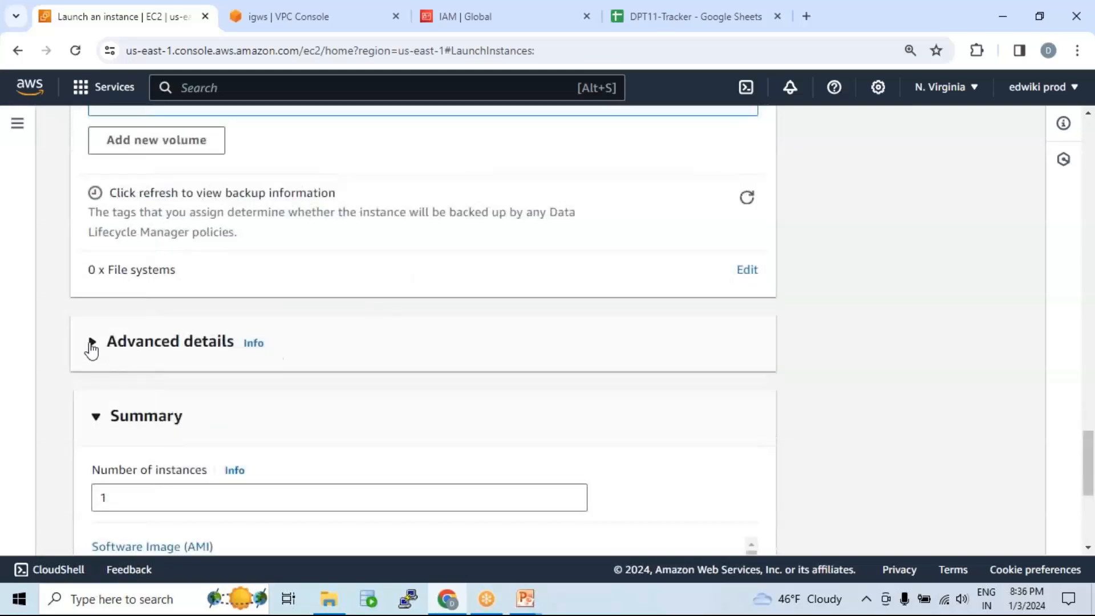
click(264, 365)
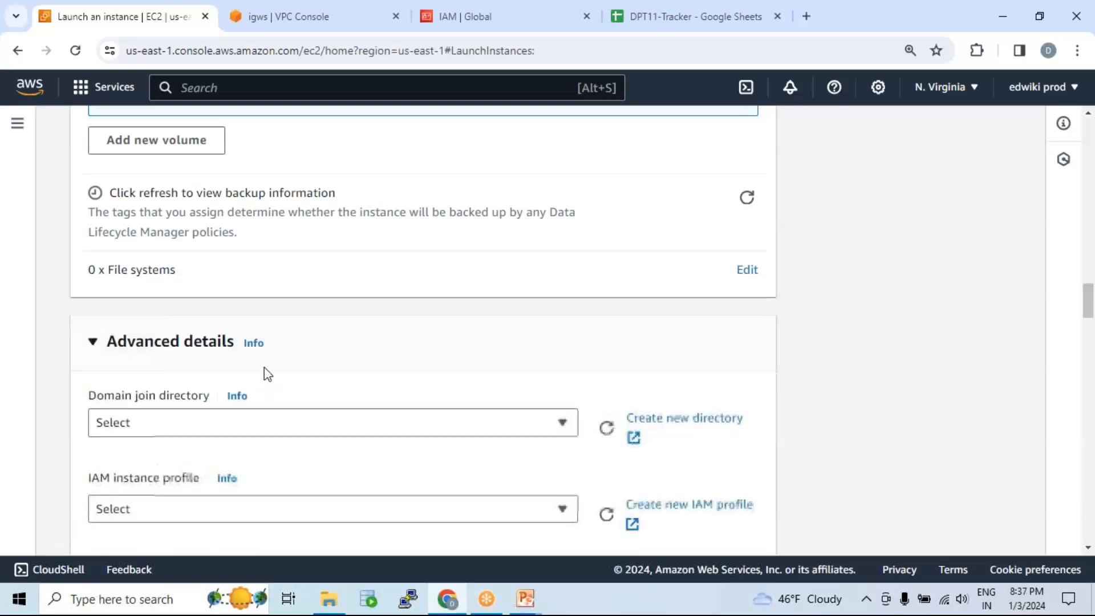
scroll(269, 361, down, 4)
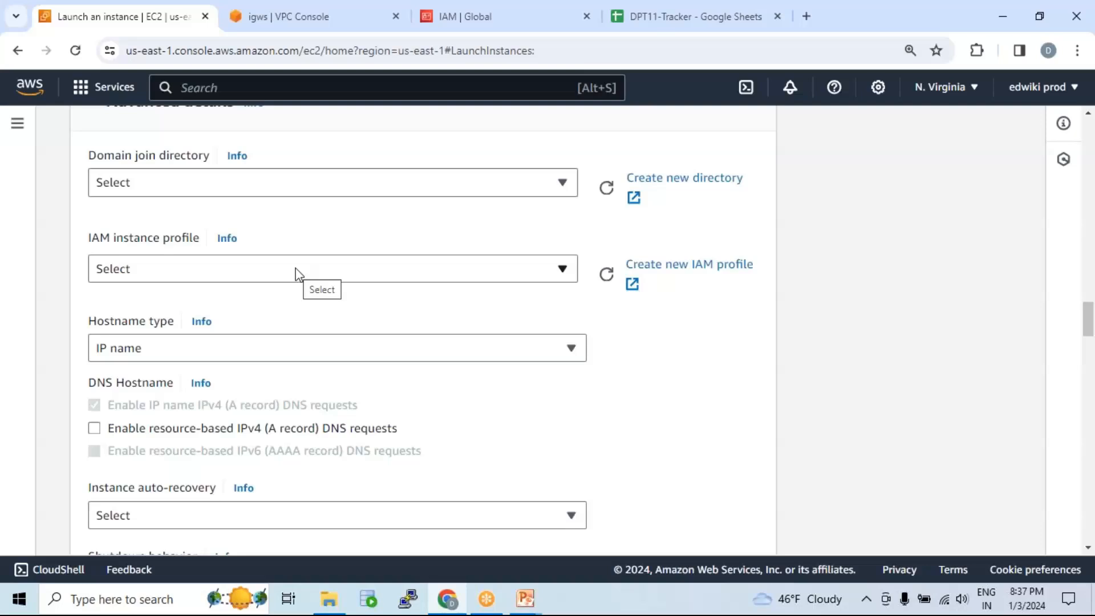
drag(84, 238, 205, 239)
click(299, 269)
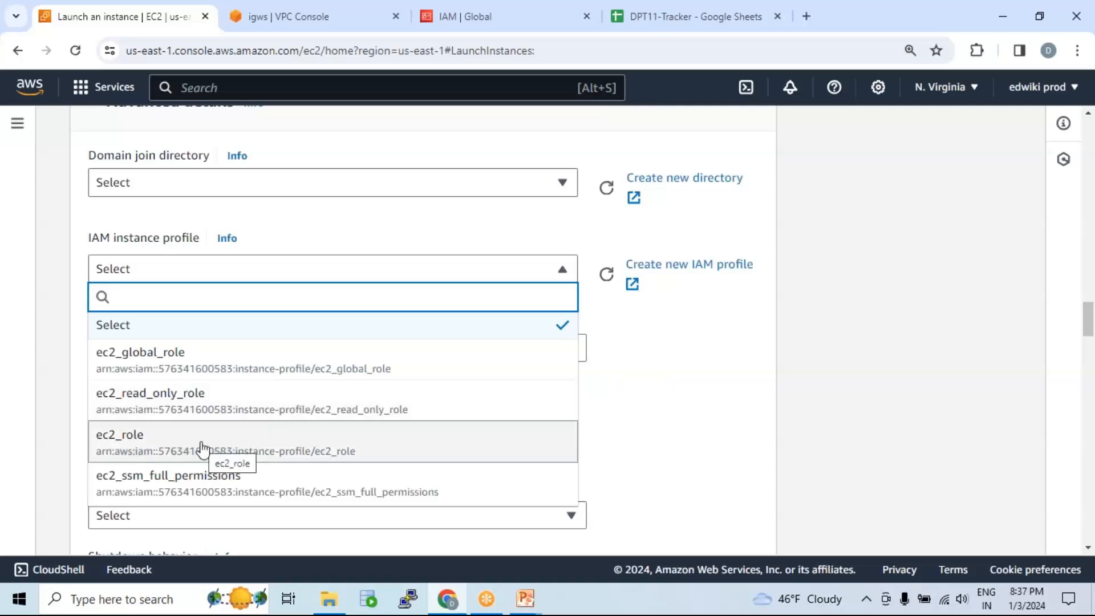
click(290, 448)
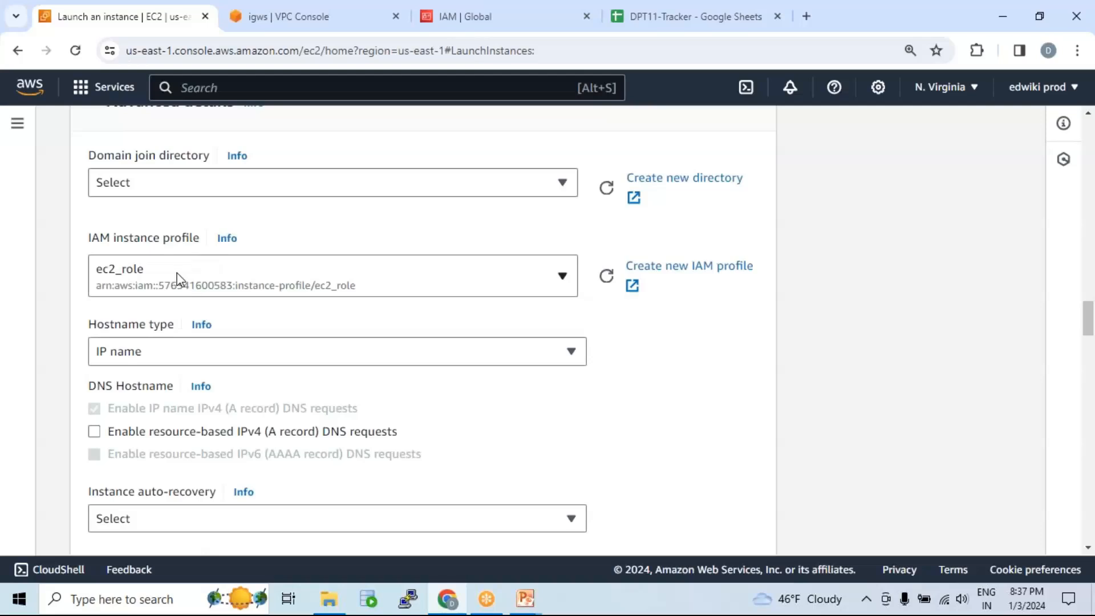
Step: Search IAM roles for 'ec2_' and review ec2_role's policies, including AmazonSSMFullAccess
click(460, 24)
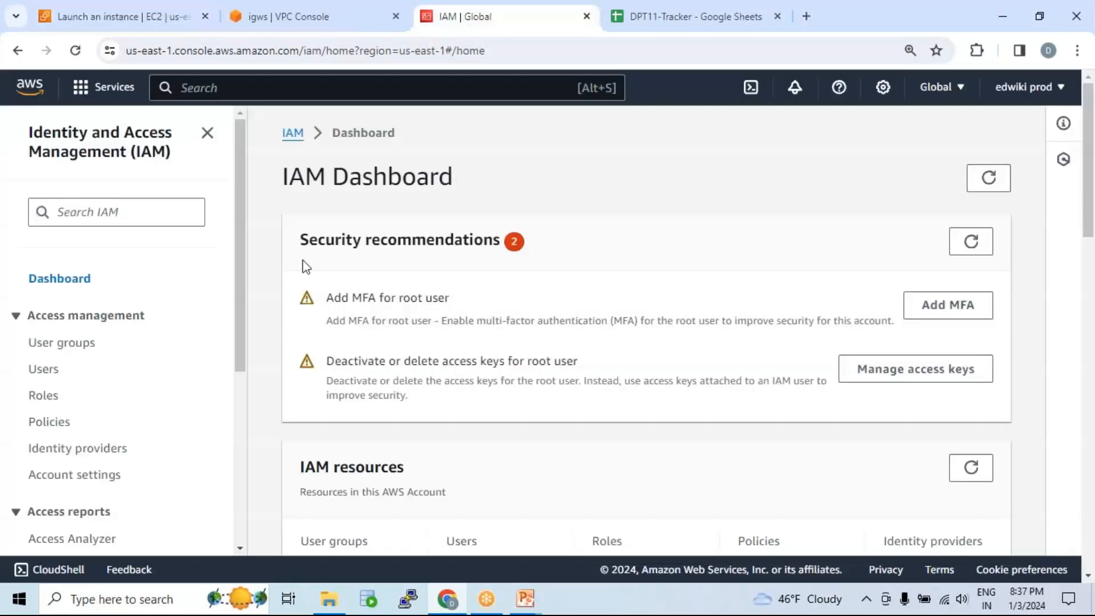
click(46, 399)
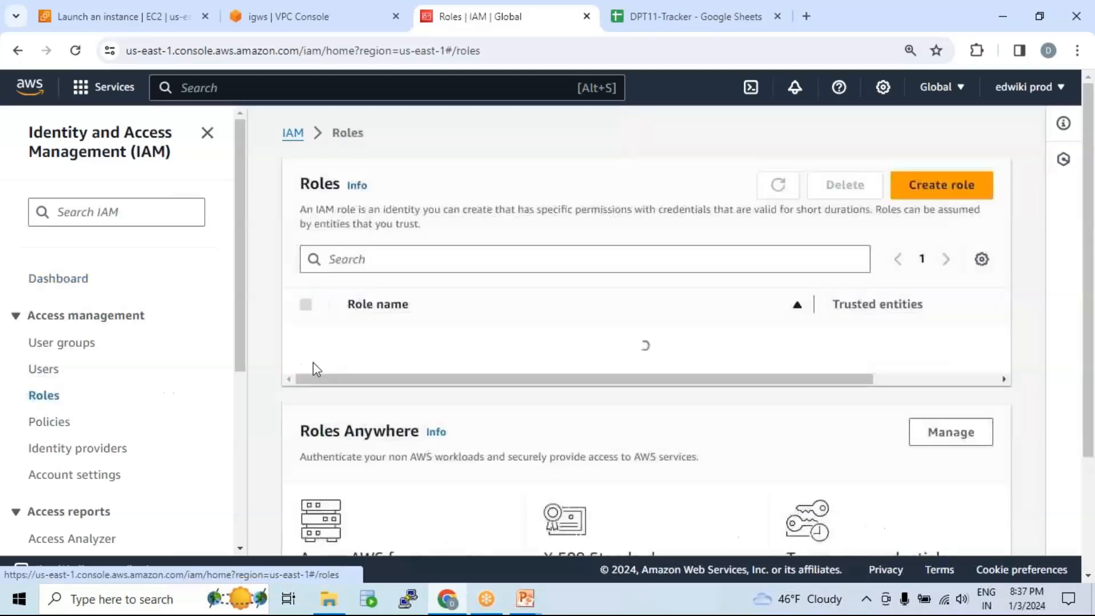
click(446, 260)
text(ec2-)
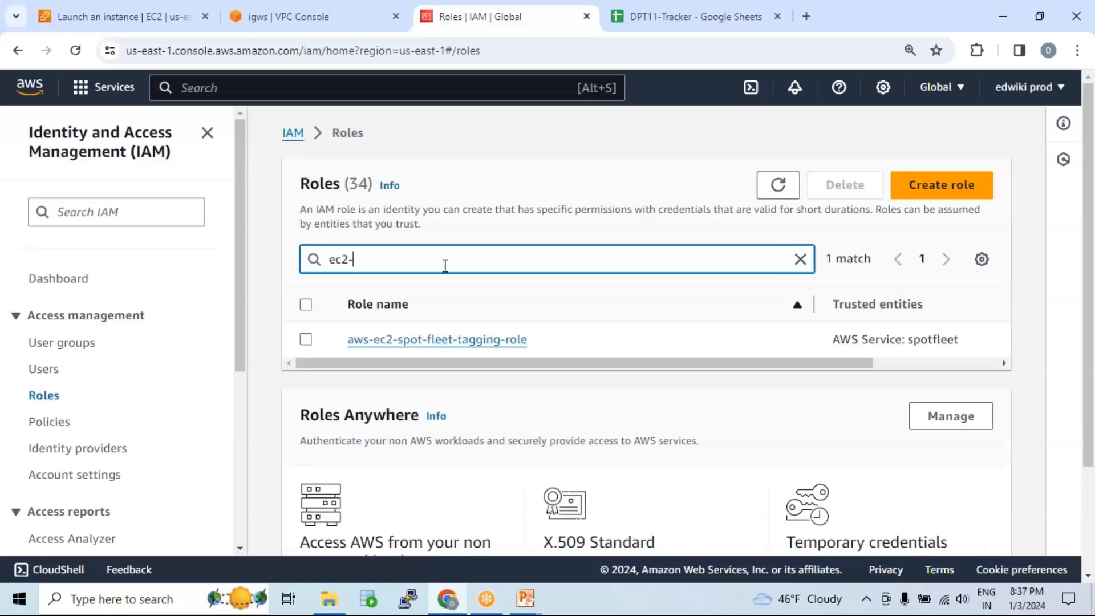
text(r)
key(BackSpace)
click(286, 16)
click(166, 16)
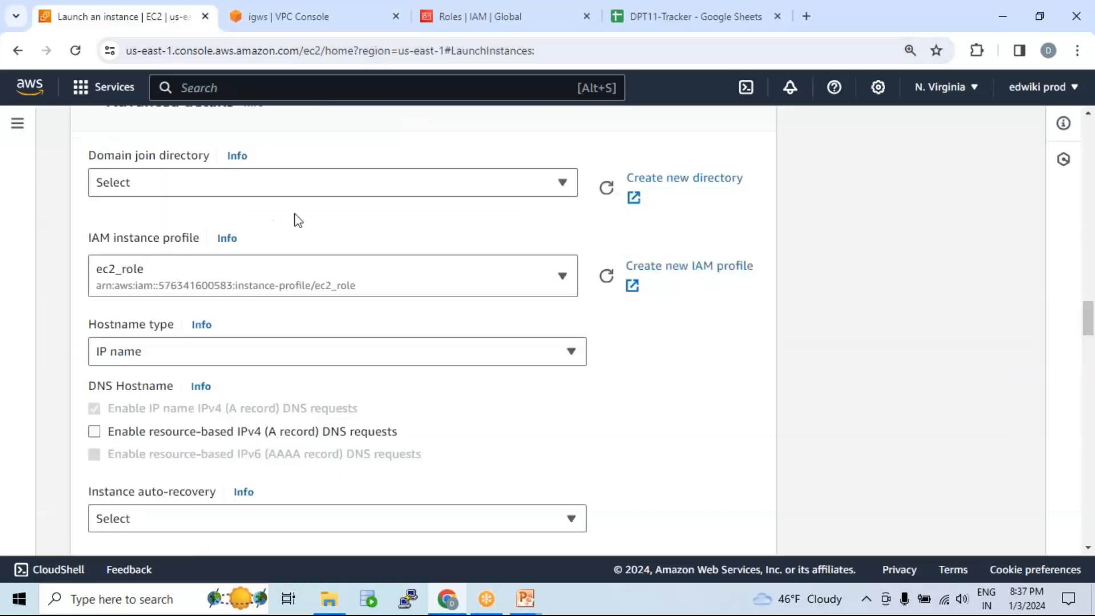
click(481, 17)
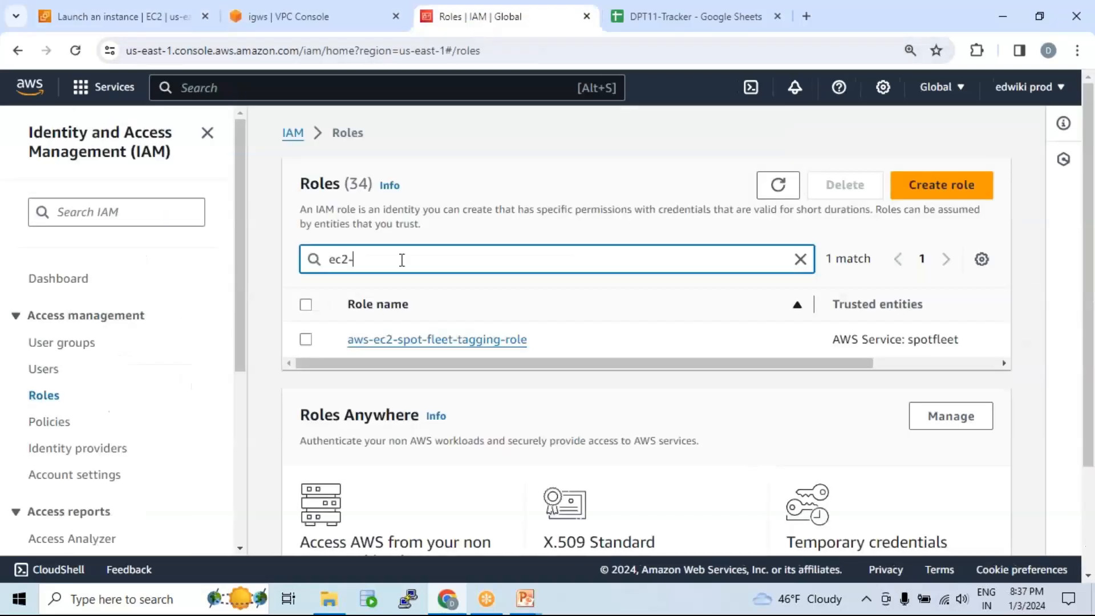
key(BackSpace)
text(_)
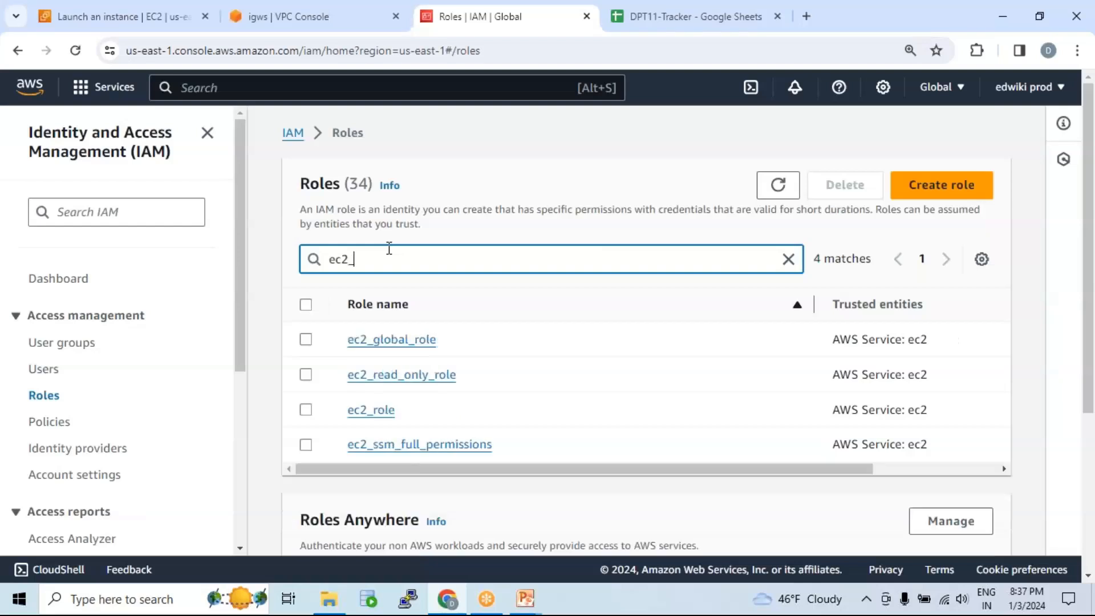
click(376, 411)
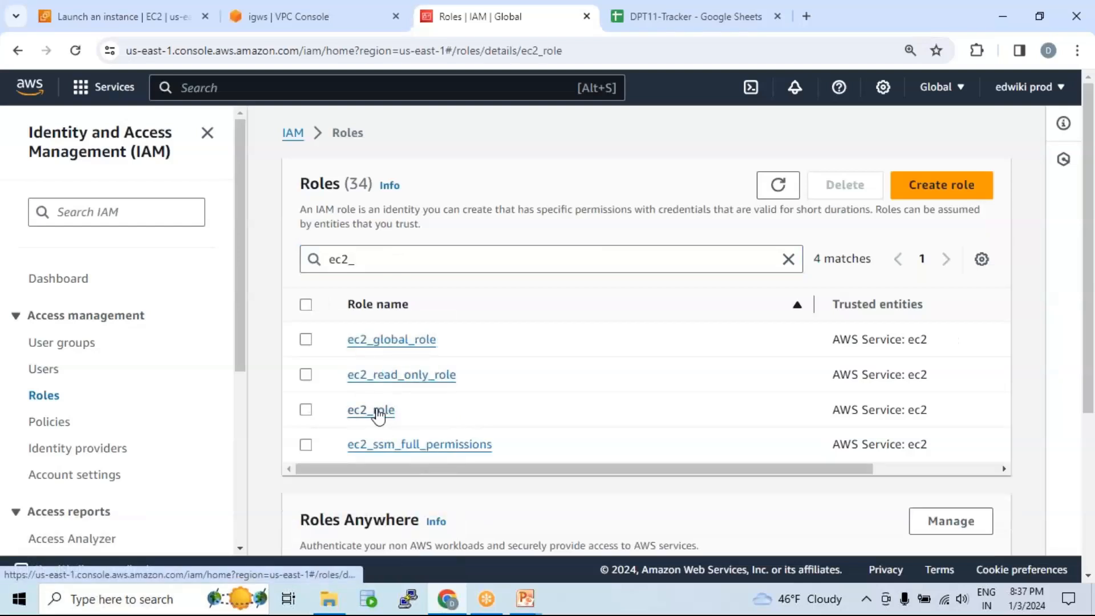
scroll(474, 347, down, 5)
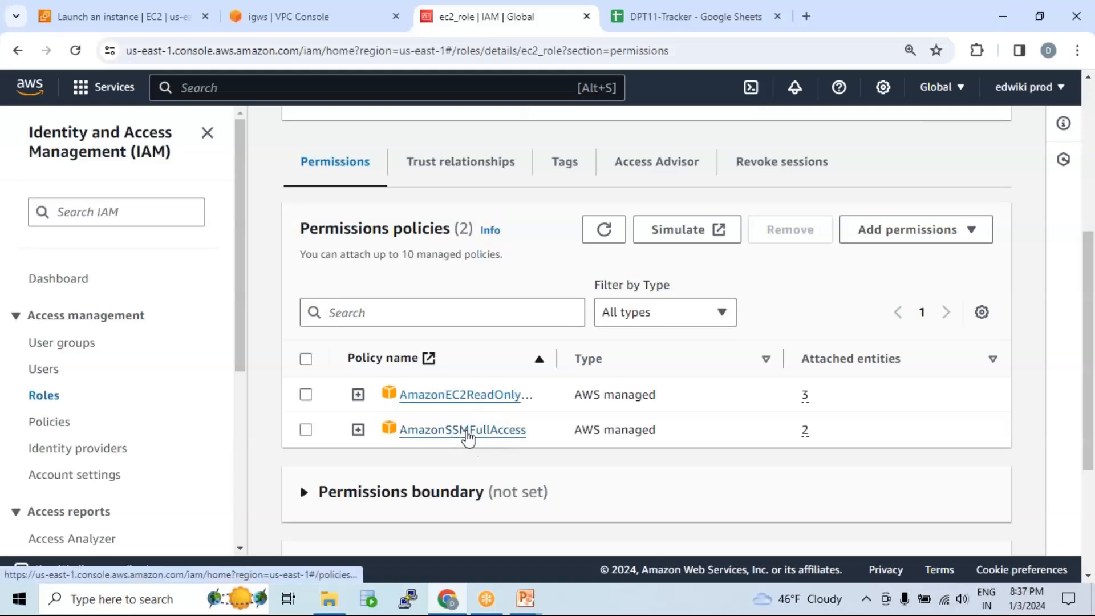
Step: Launch the webserver instance from the Summary panel and open it in the Instances list
click(164, 18)
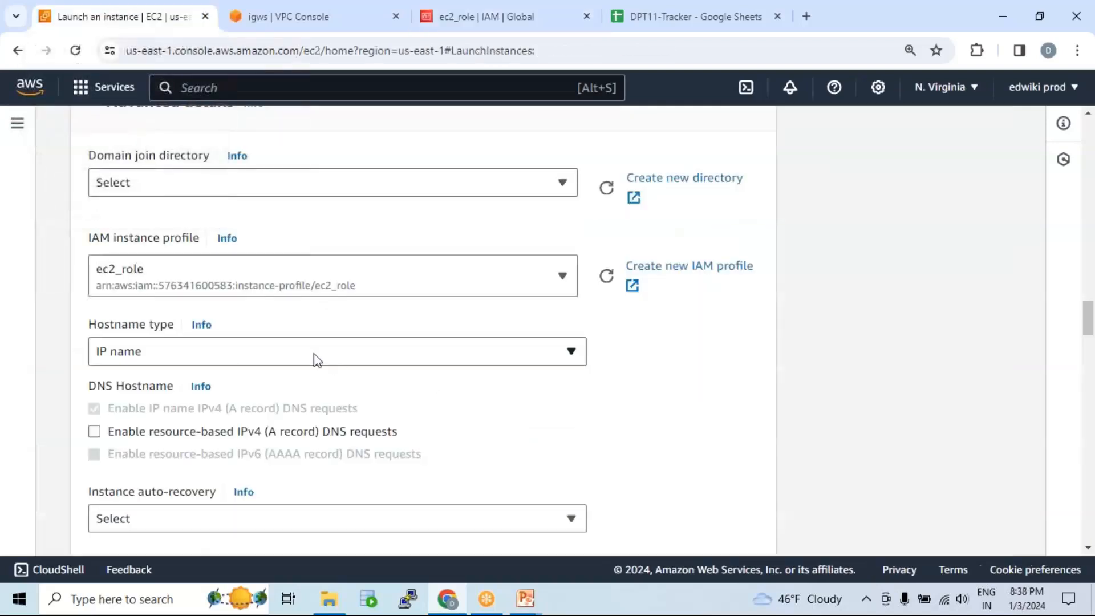
scroll(357, 348, down, 3)
scroll(358, 342, down, 20)
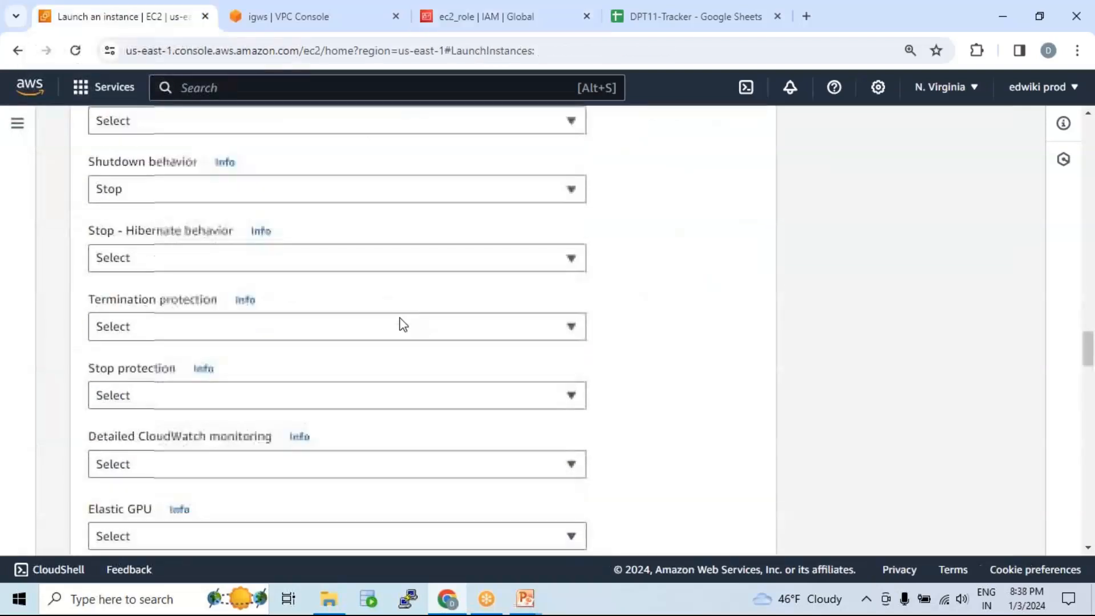
scroll(482, 335, down, 15)
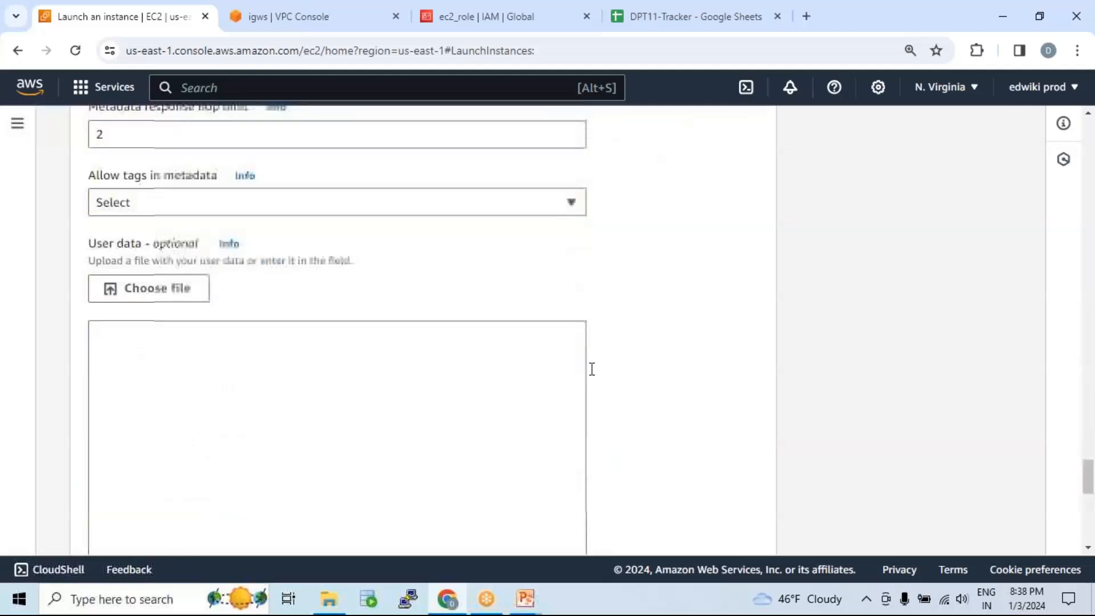
click(713, 482)
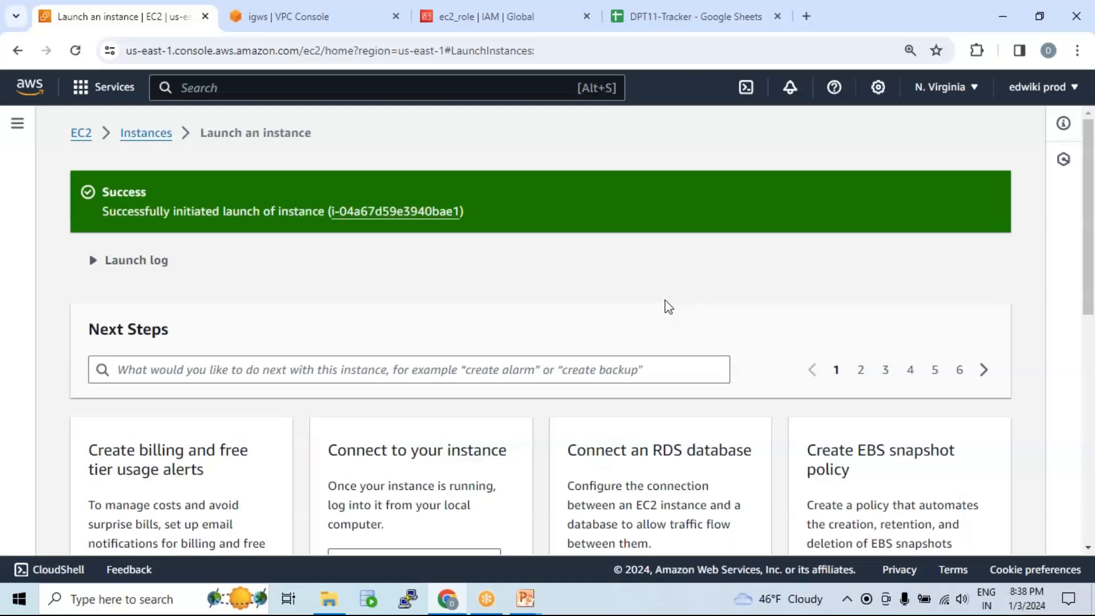
click(408, 212)
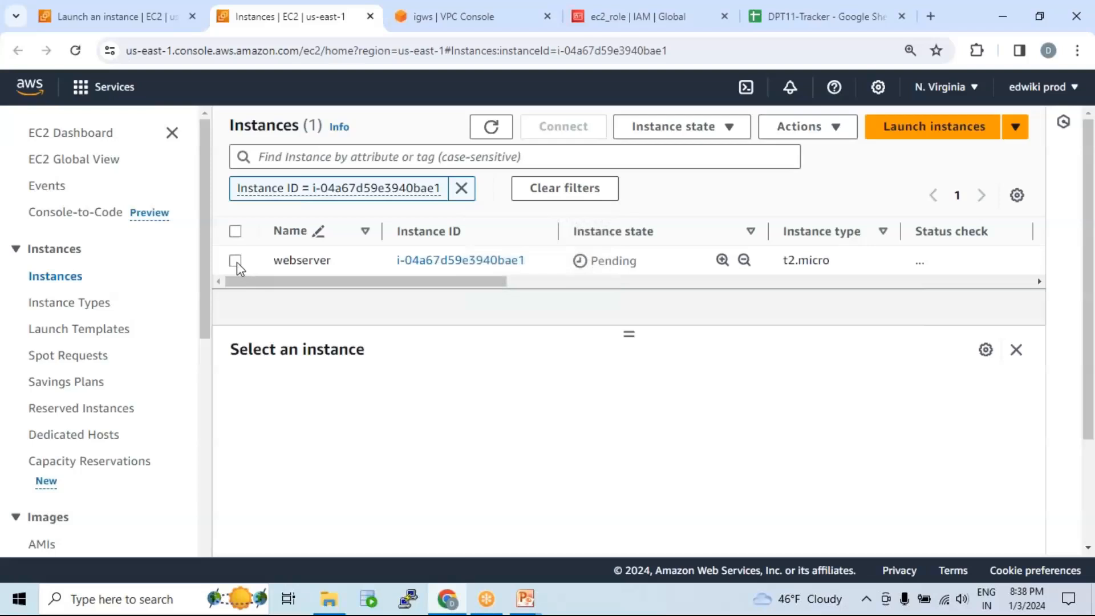
Step: Copy webserver's private IPv4 192.168.1.92, briefly open PuTTY, then refresh the instances list
click(235, 261)
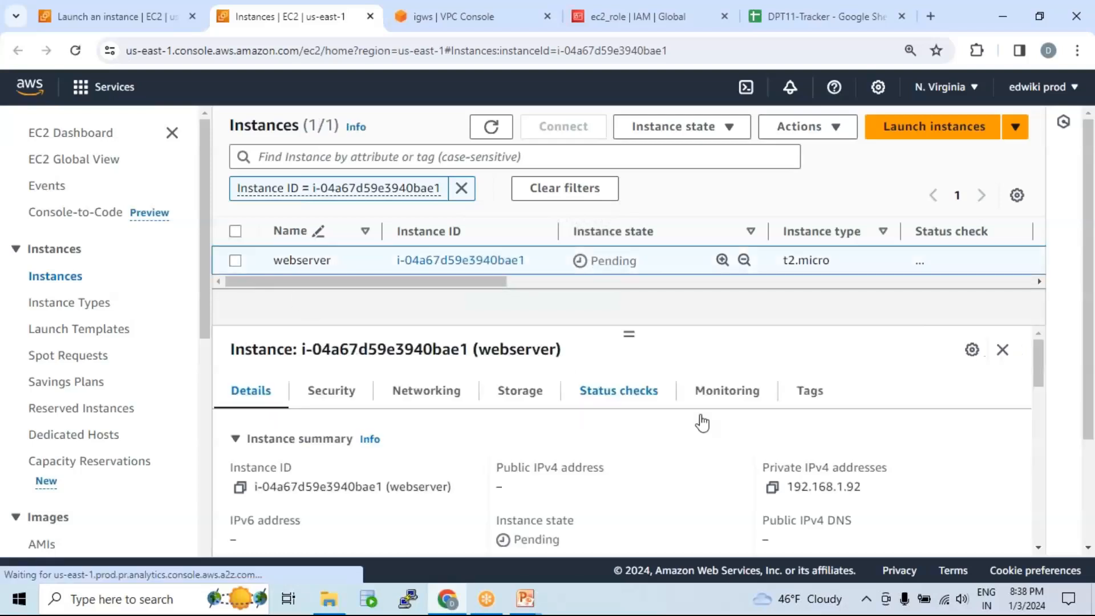
click(772, 488)
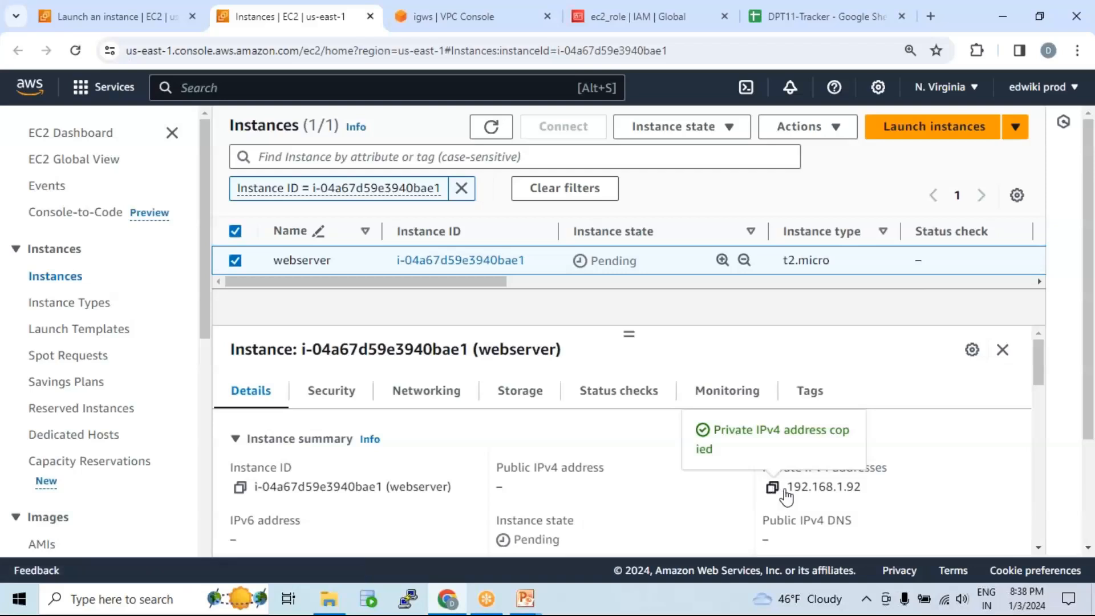
click(407, 600)
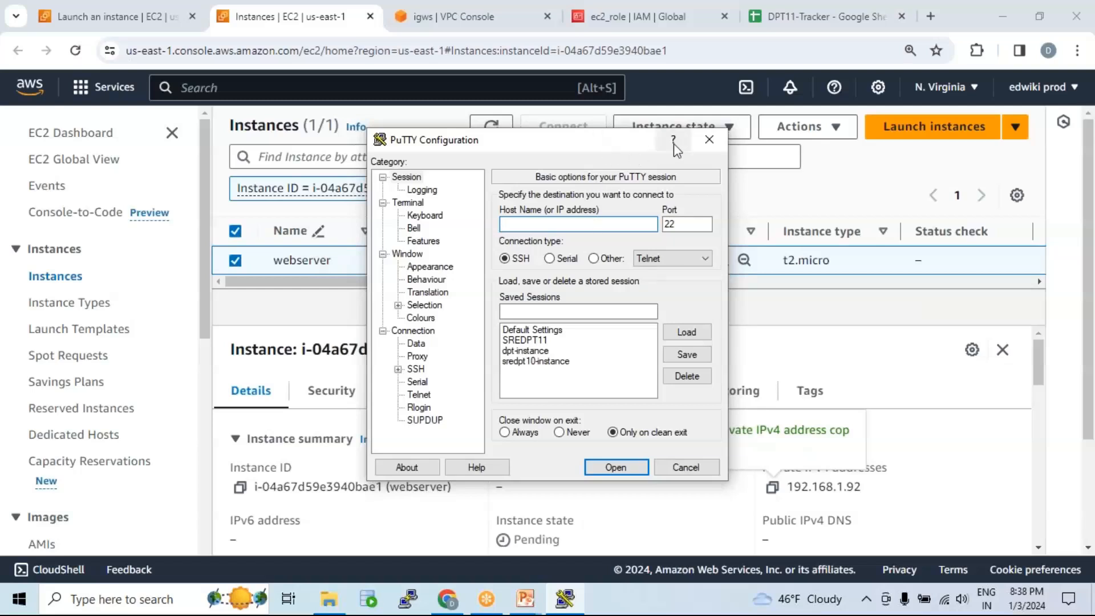
click(709, 140)
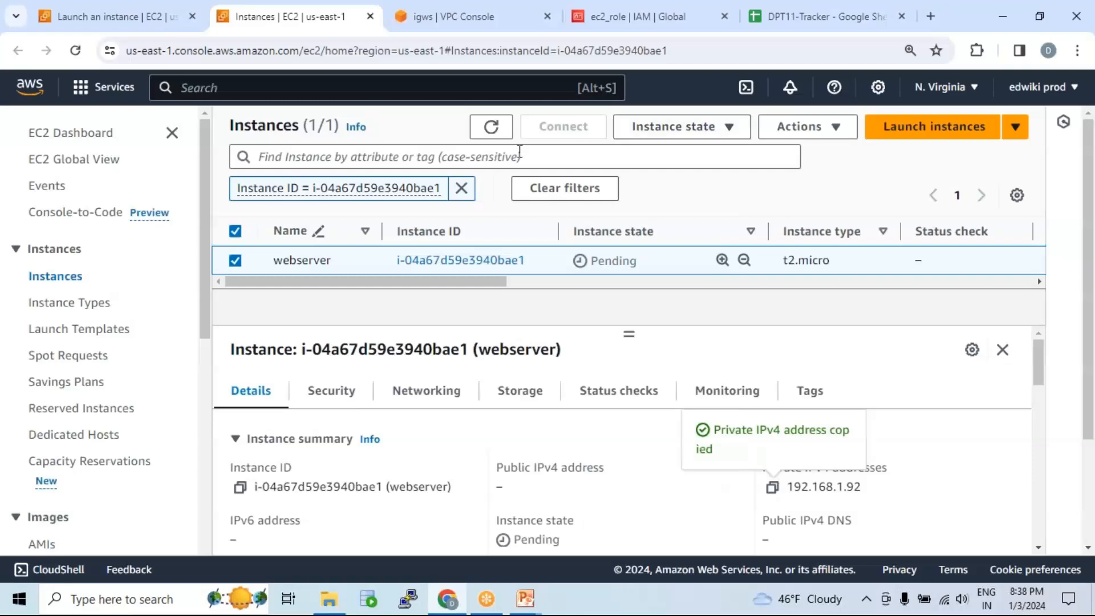
click(491, 126)
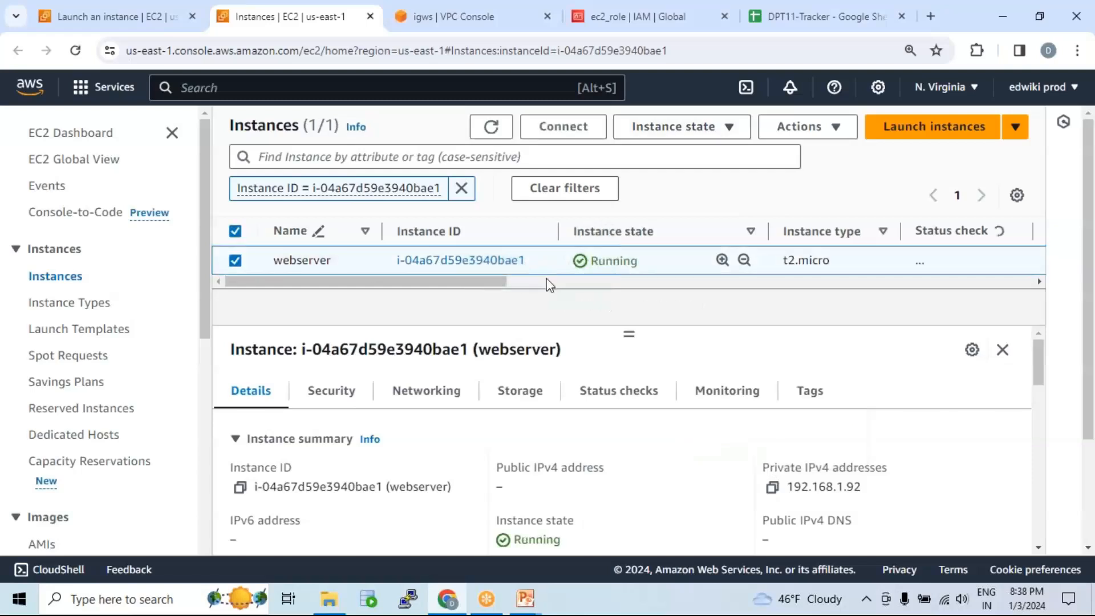
click(564, 126)
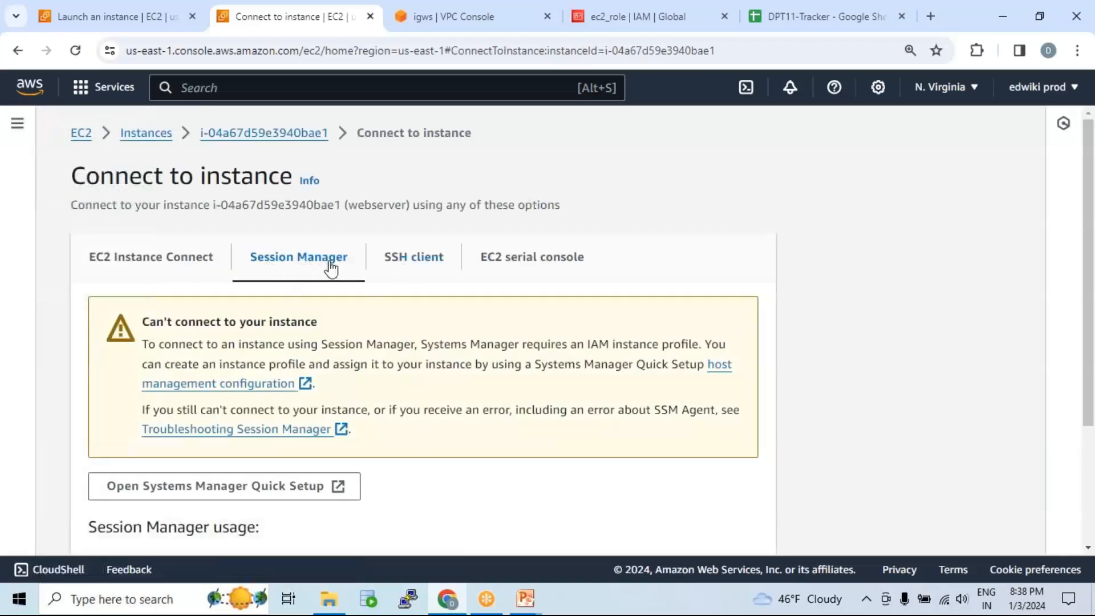
scroll(337, 279, down, 3)
scroll(337, 269, up, 3)
scroll(490, 341, down, 3)
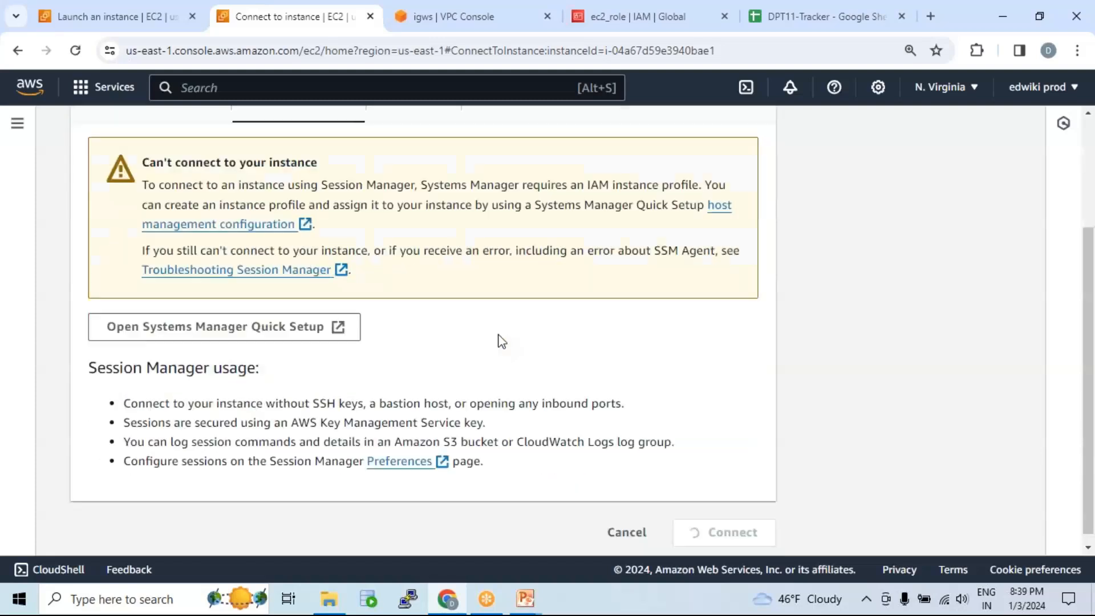
click(628, 535)
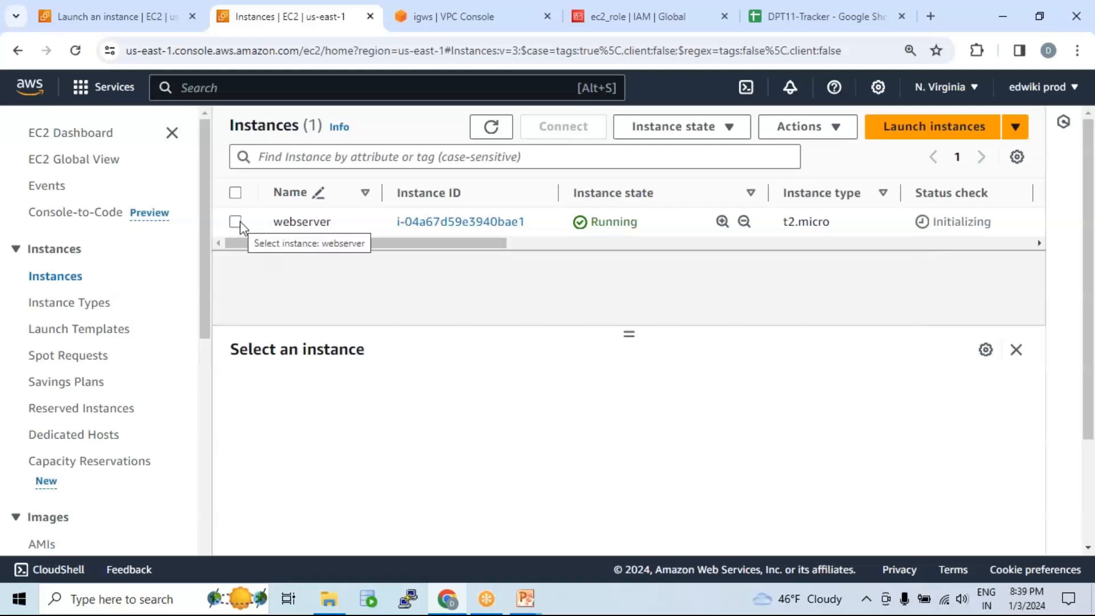
Step: Try connecting to webserver via Session Manager, read the warning, and cancel
click(368, 225)
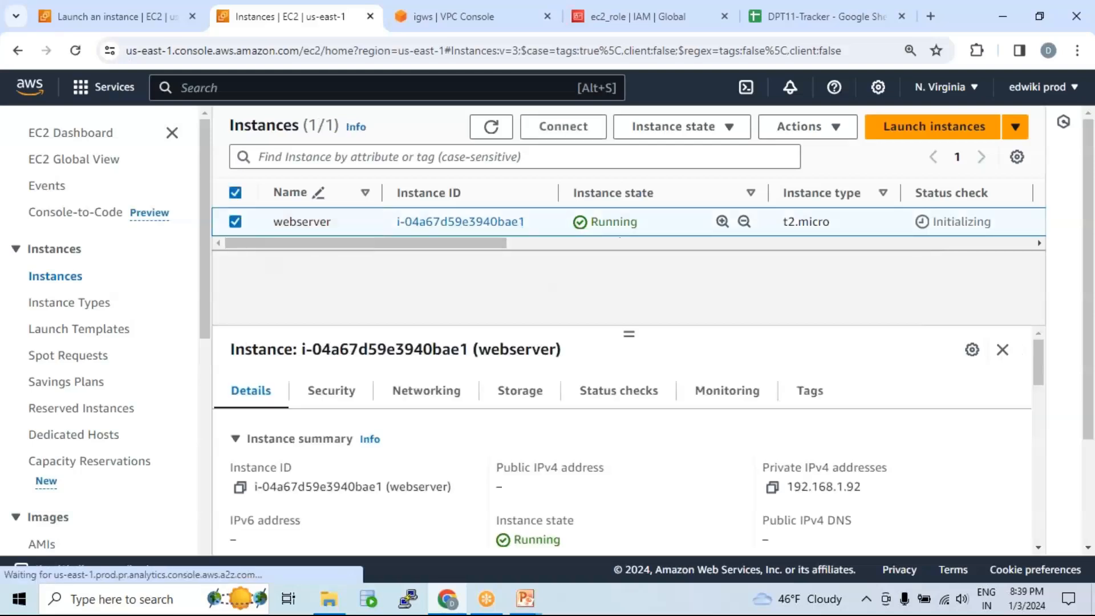
click(564, 132)
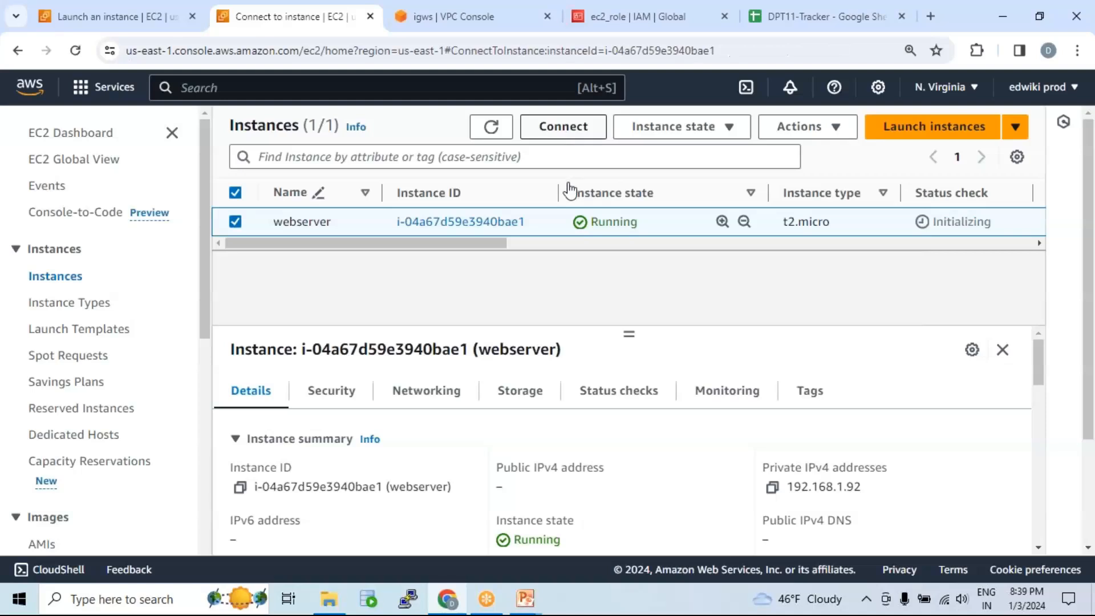
scroll(508, 309, down, 3)
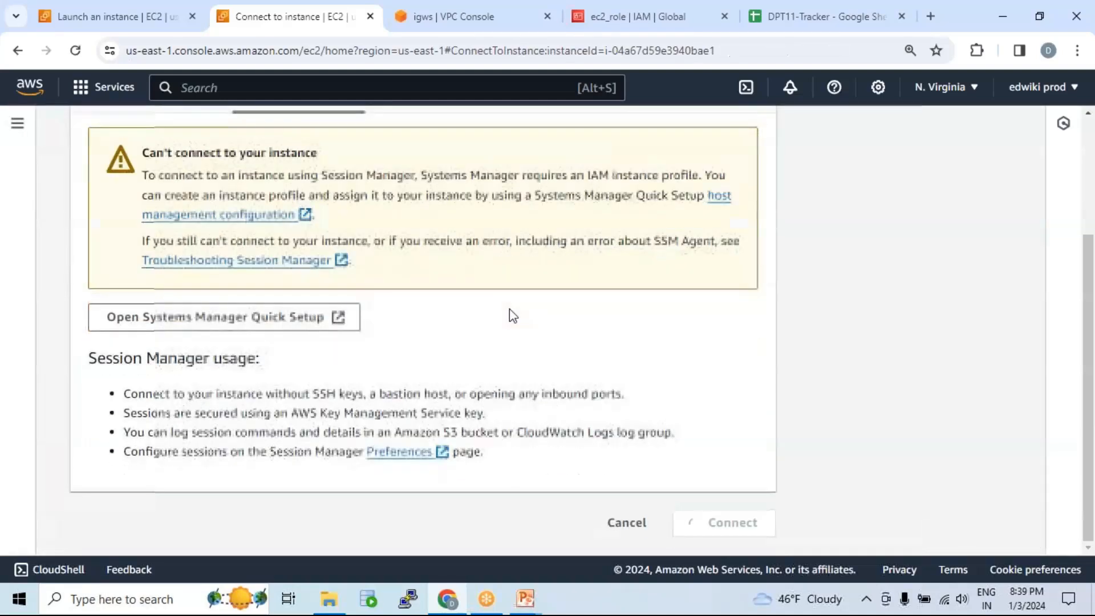
drag(227, 176, 552, 263)
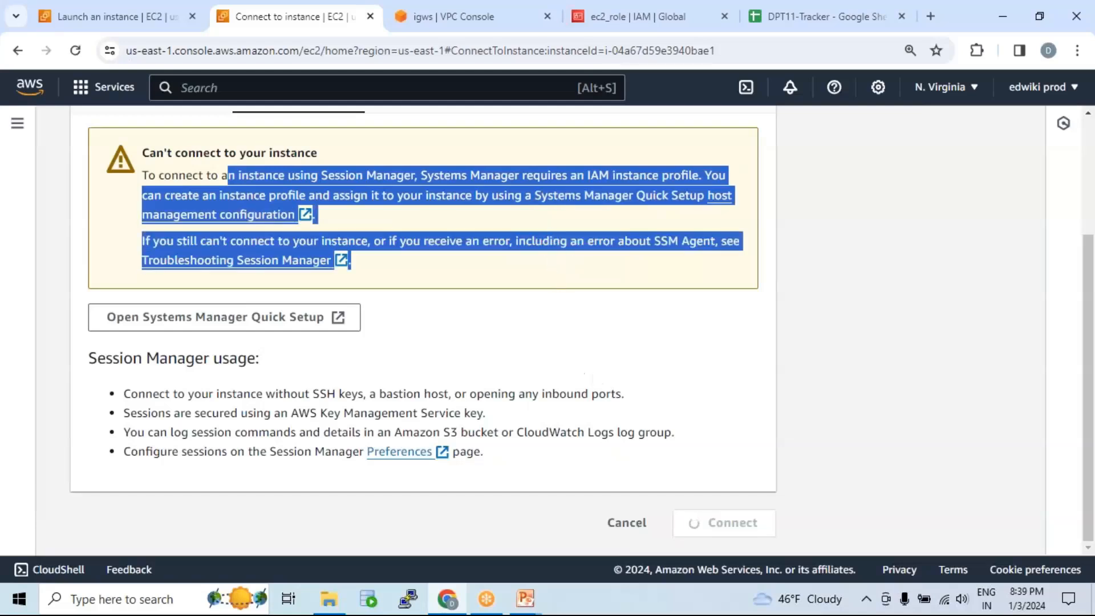
click(630, 528)
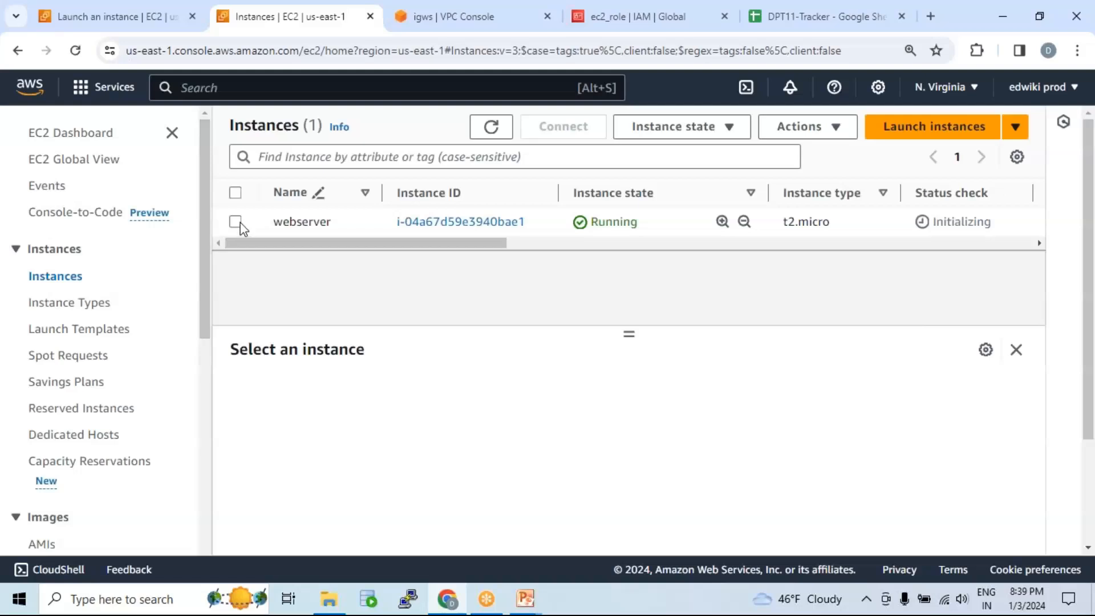
Step: Back in Instances, begin launching another new instance
click(236, 222)
click(236, 222)
click(941, 134)
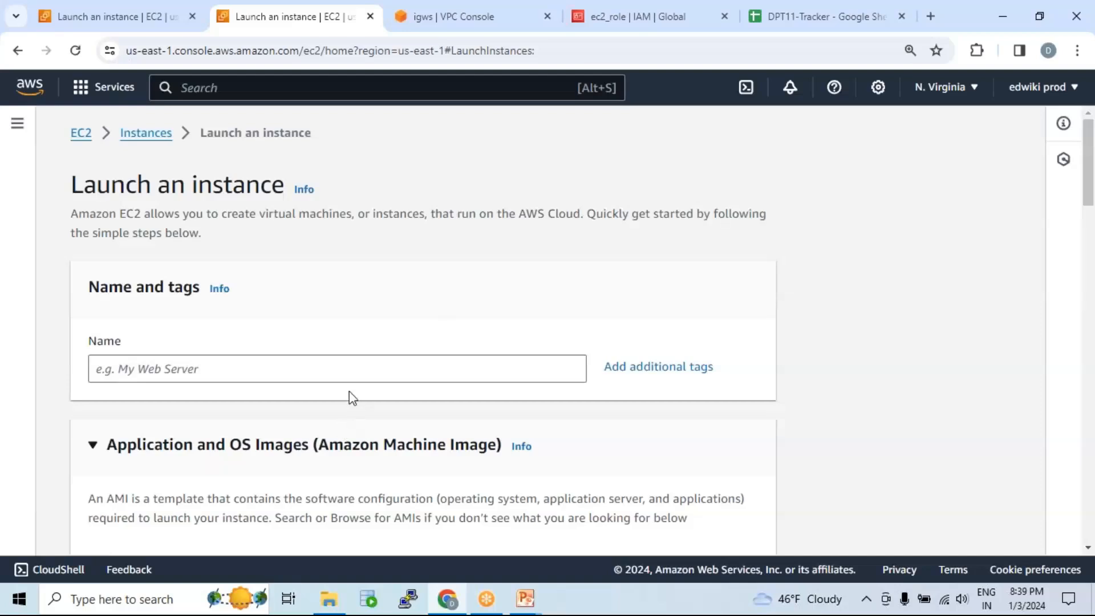
Step: Name the new instance 'pub_server' and choose key pair dpt11
click(351, 366)
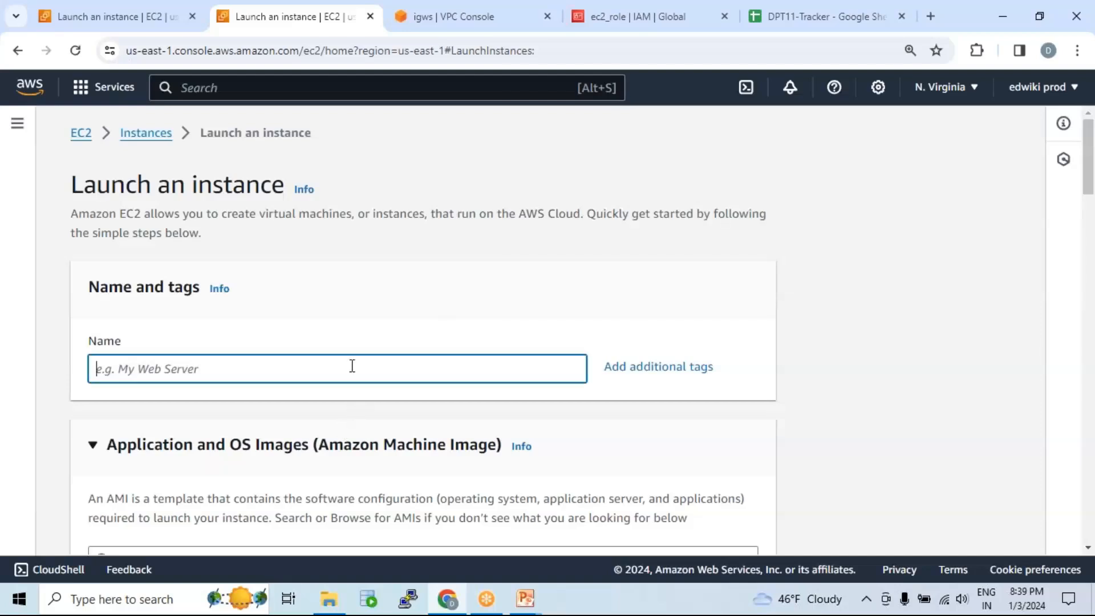
text(pub_server)
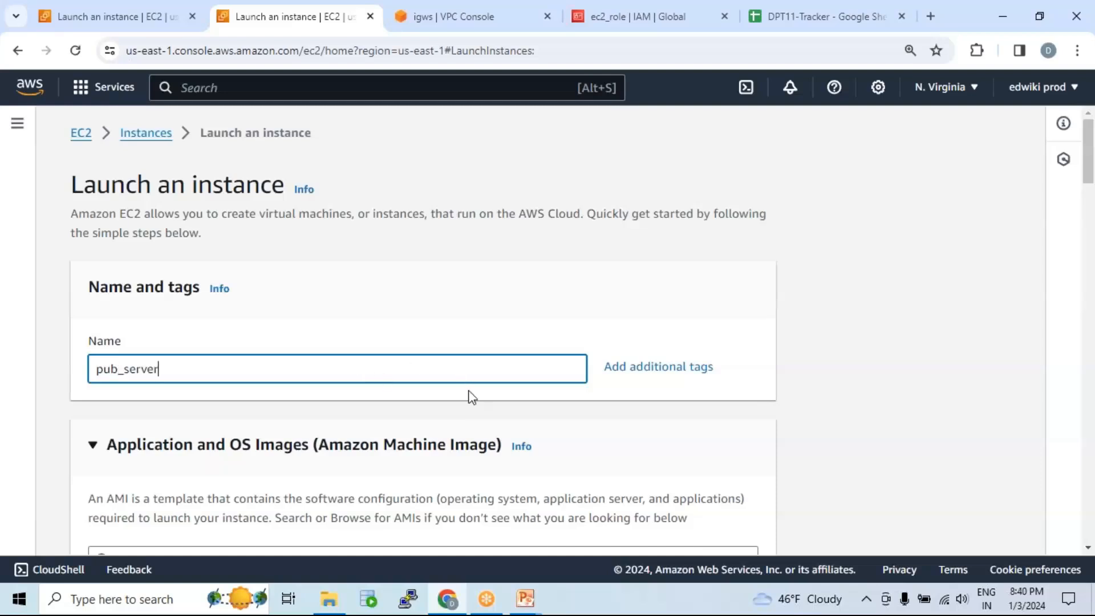
scroll(471, 398, down, 8)
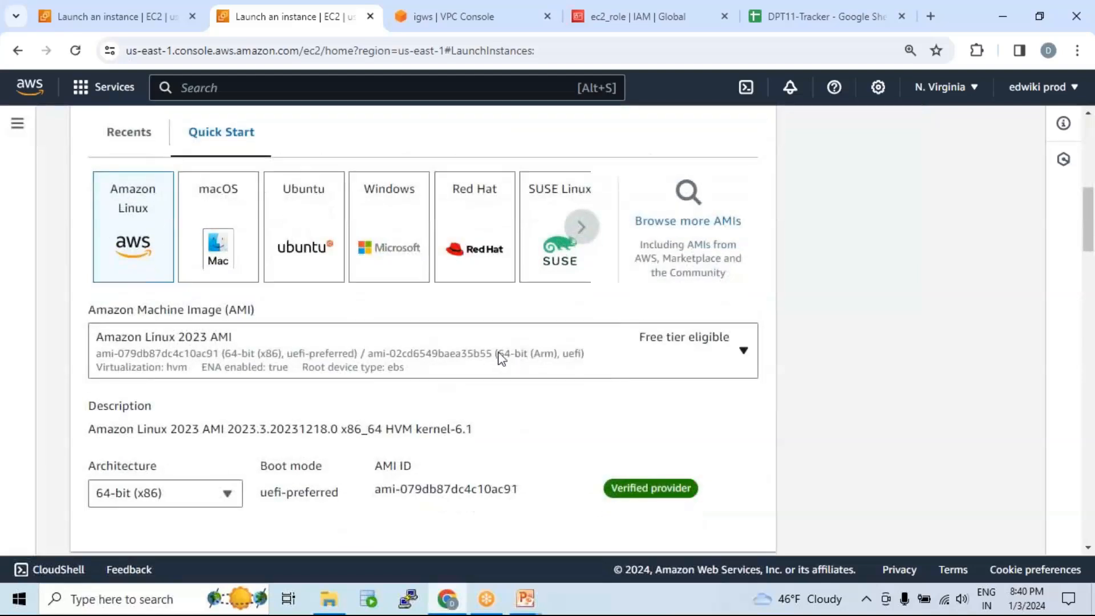
scroll(435, 325, down, 5)
scroll(433, 288, down, 3)
scroll(348, 311, down, 3)
click(339, 350)
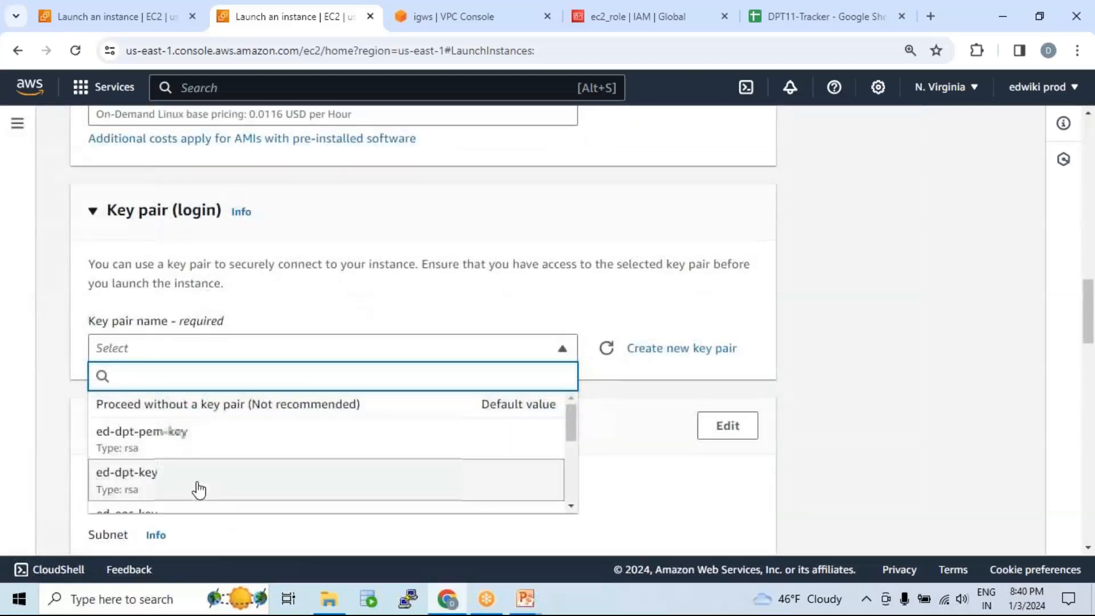
scroll(196, 482, down, 5)
click(196, 476)
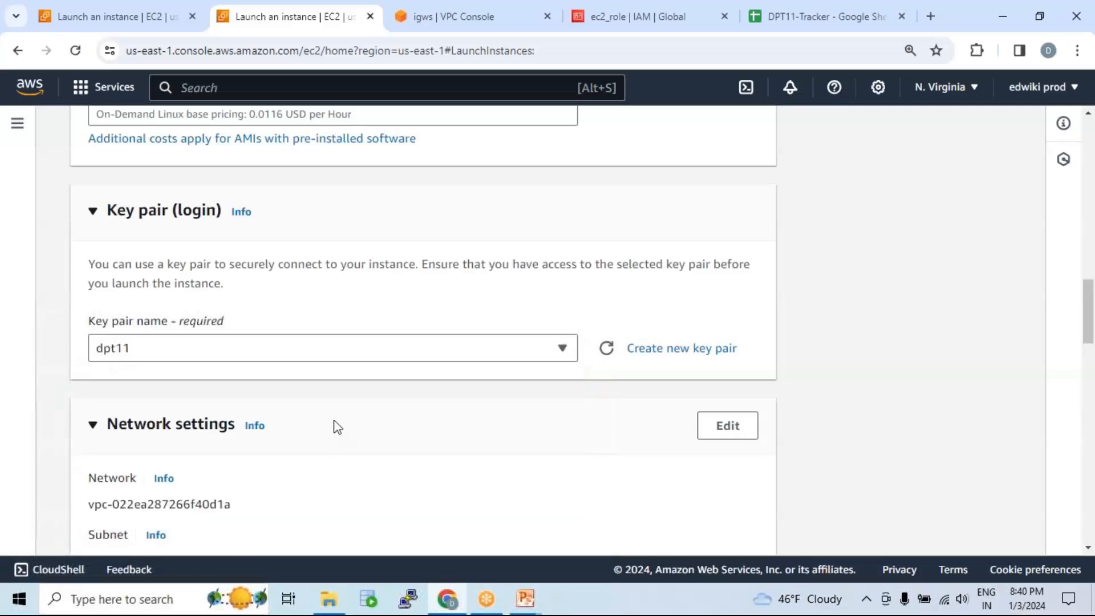
Step: Set network to web-vpc-01, subnet pub-sub-01, with auto-assigned public IP enabled
scroll(337, 426, down, 4)
click(726, 186)
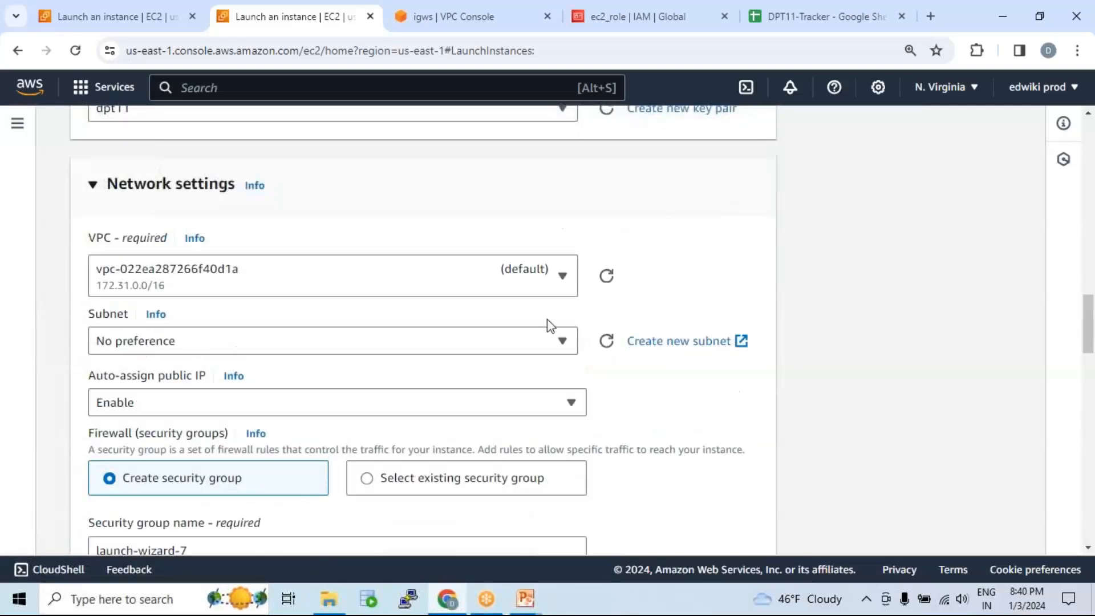
click(420, 276)
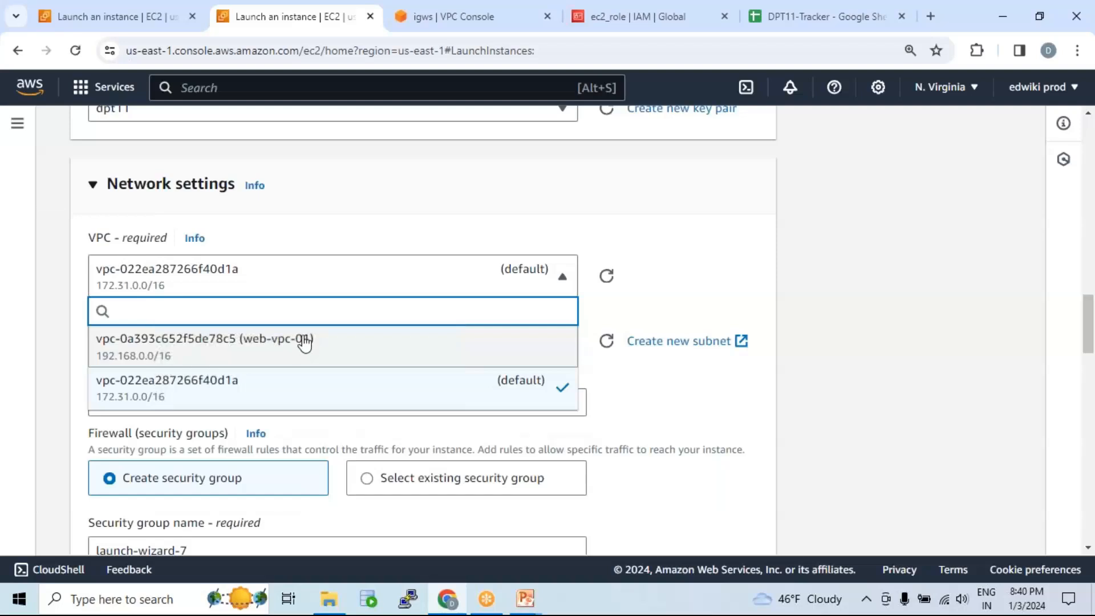
click(436, 347)
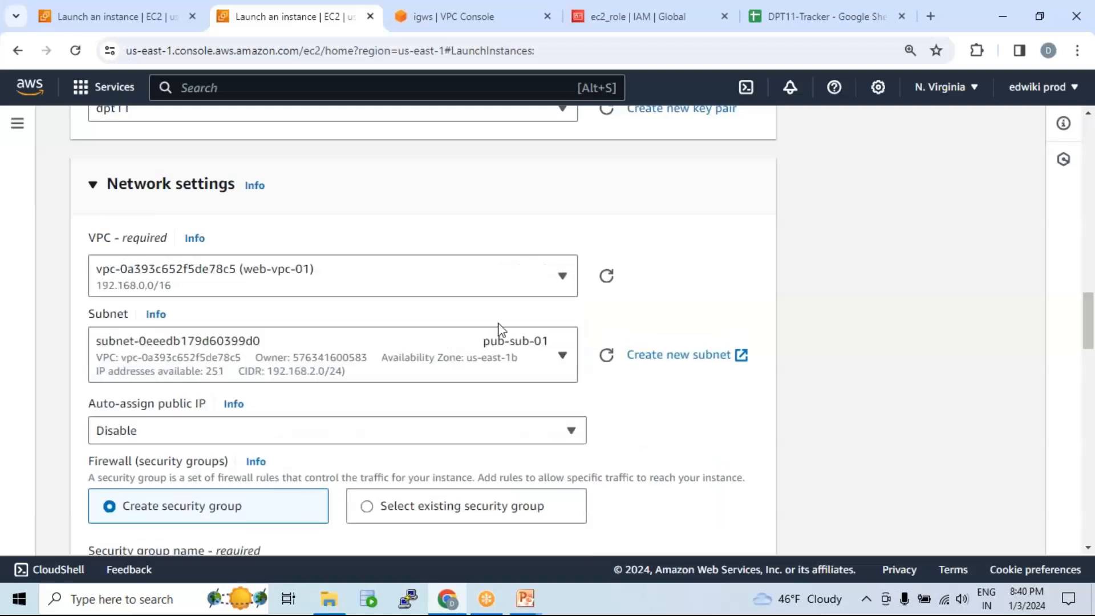
scroll(499, 330, down, 1)
click(491, 281)
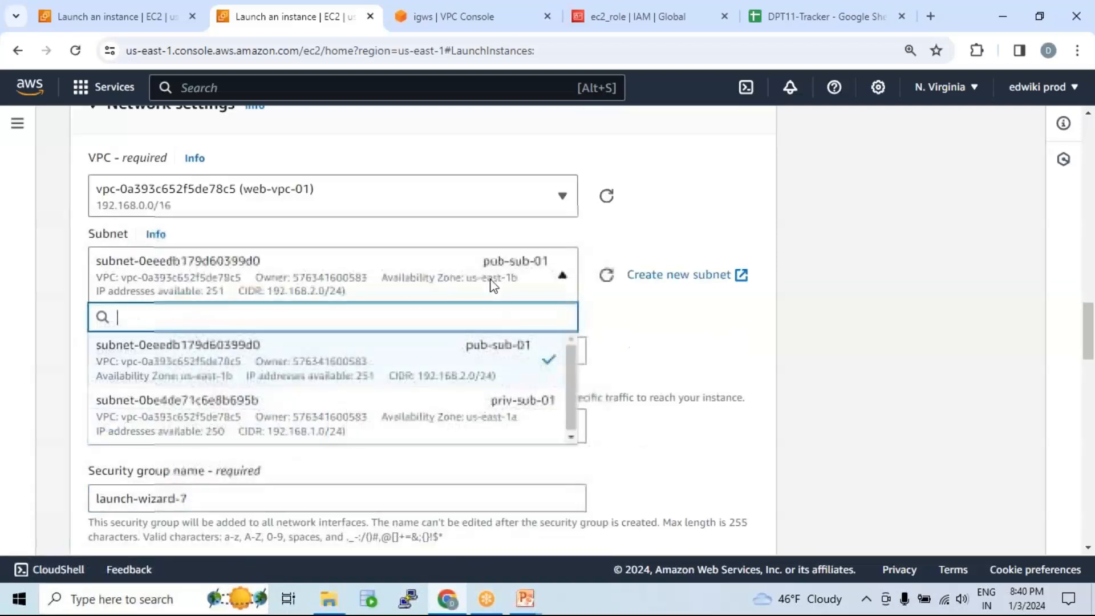
click(501, 355)
scroll(513, 317, down, 3)
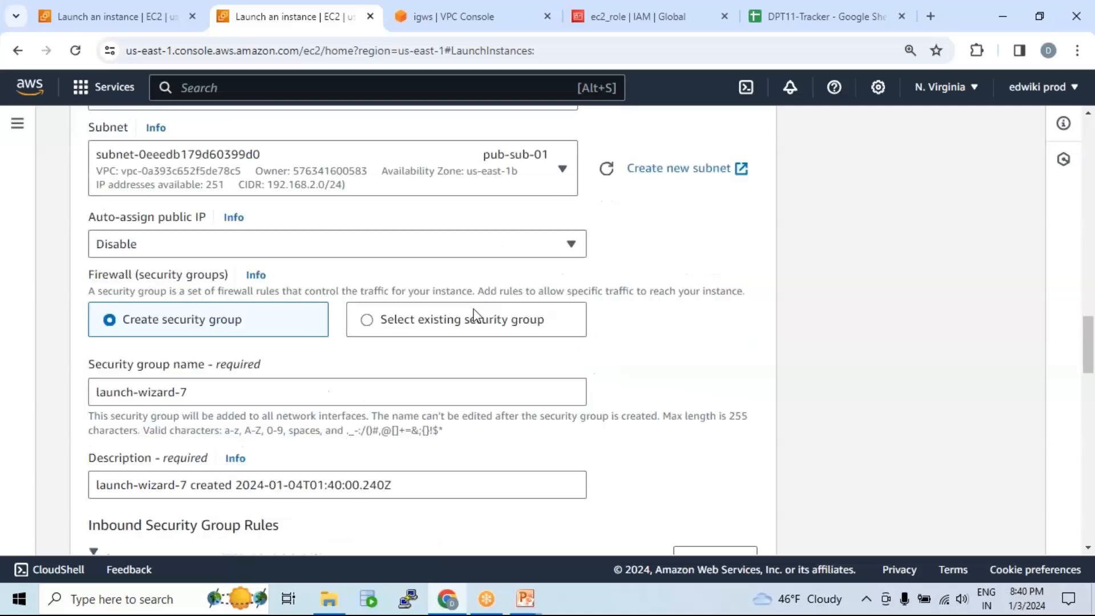
click(359, 193)
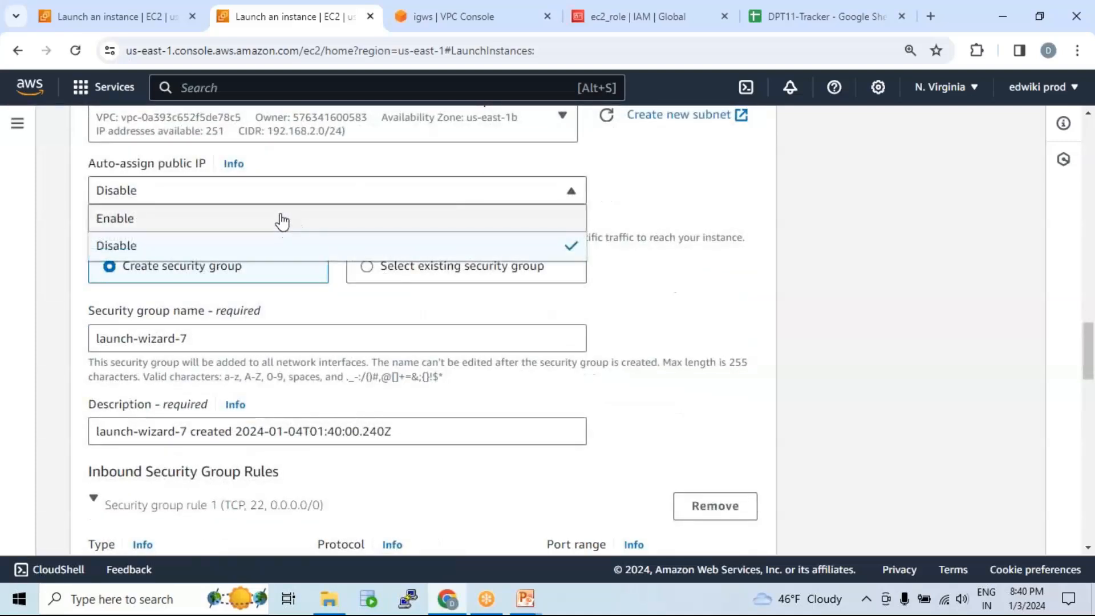
click(282, 220)
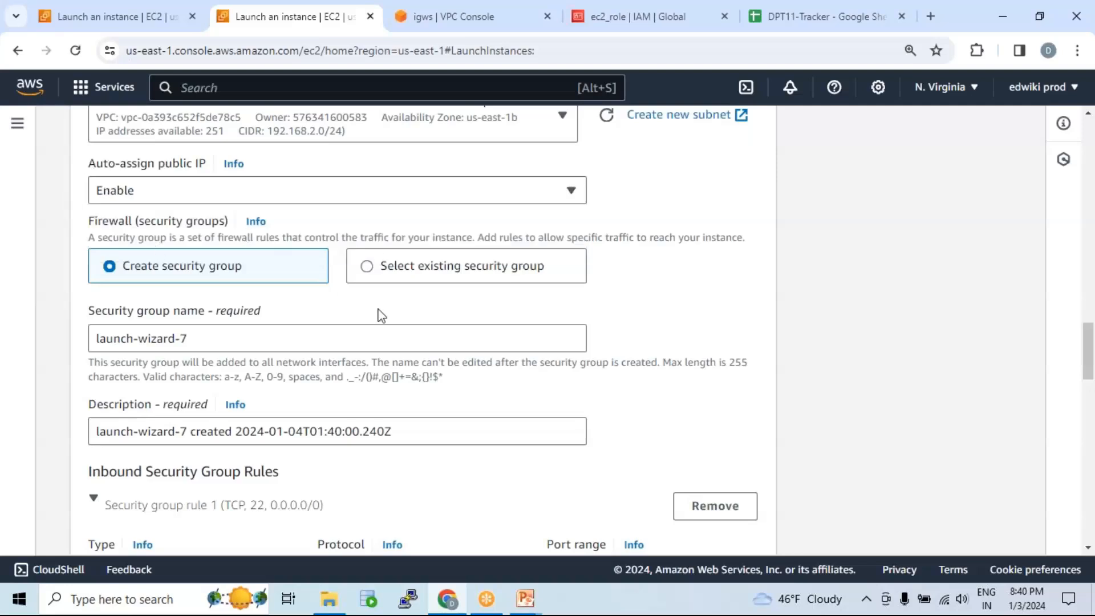
Step: Use the existing default security group for pub_server
click(454, 266)
click(428, 339)
click(144, 409)
click(455, 443)
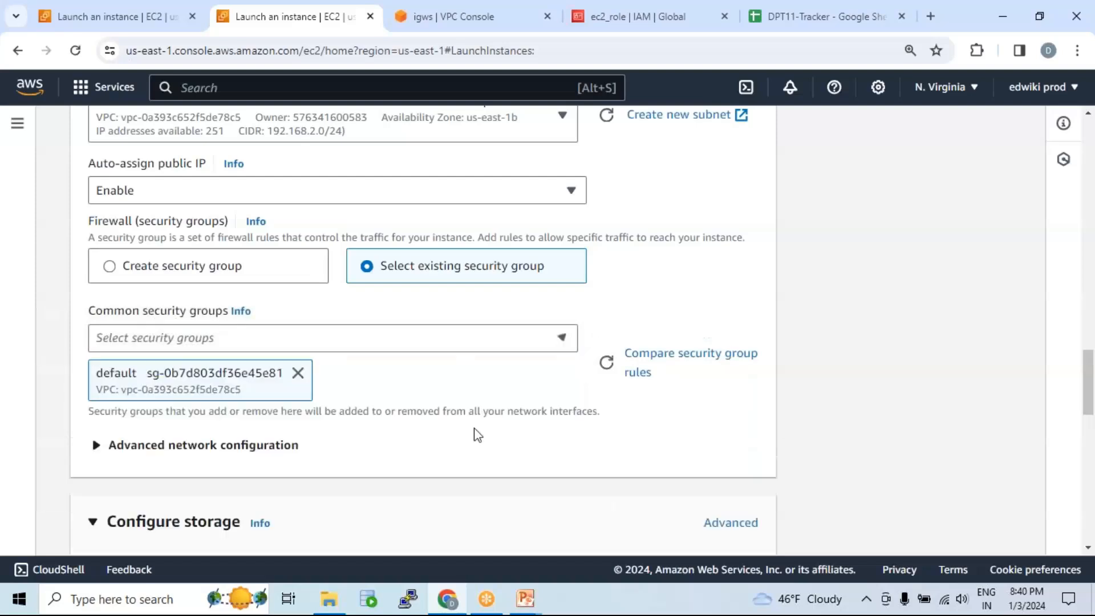
scroll(566, 408, down, 3)
scroll(416, 359, down, 5)
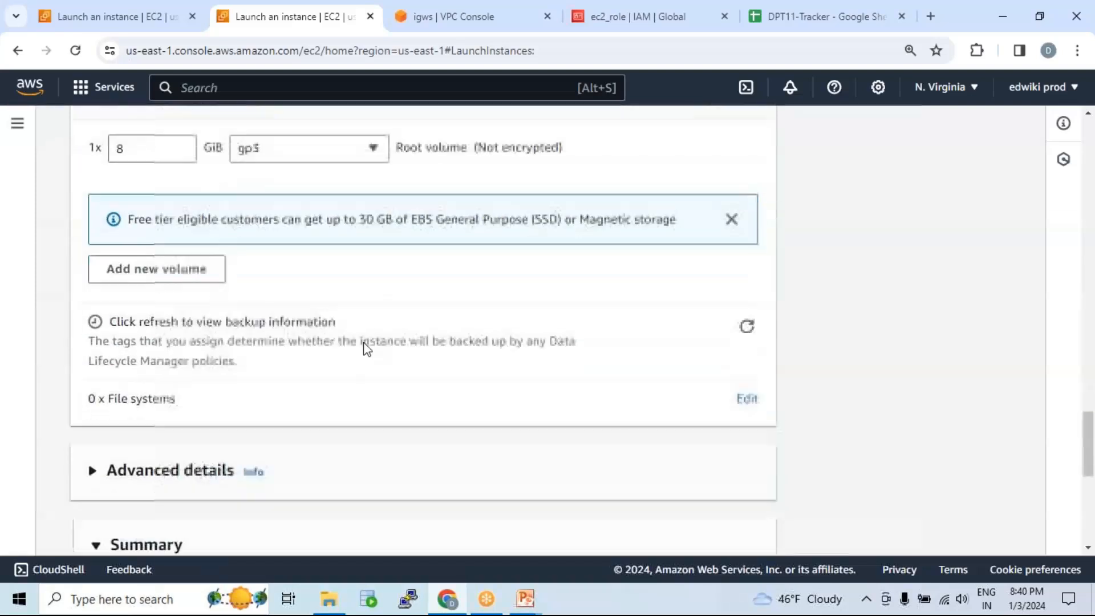
Step: Set pub_server's IAM instance profile to ec2_role in Advanced details
click(275, 363)
scroll(273, 365, down, 3)
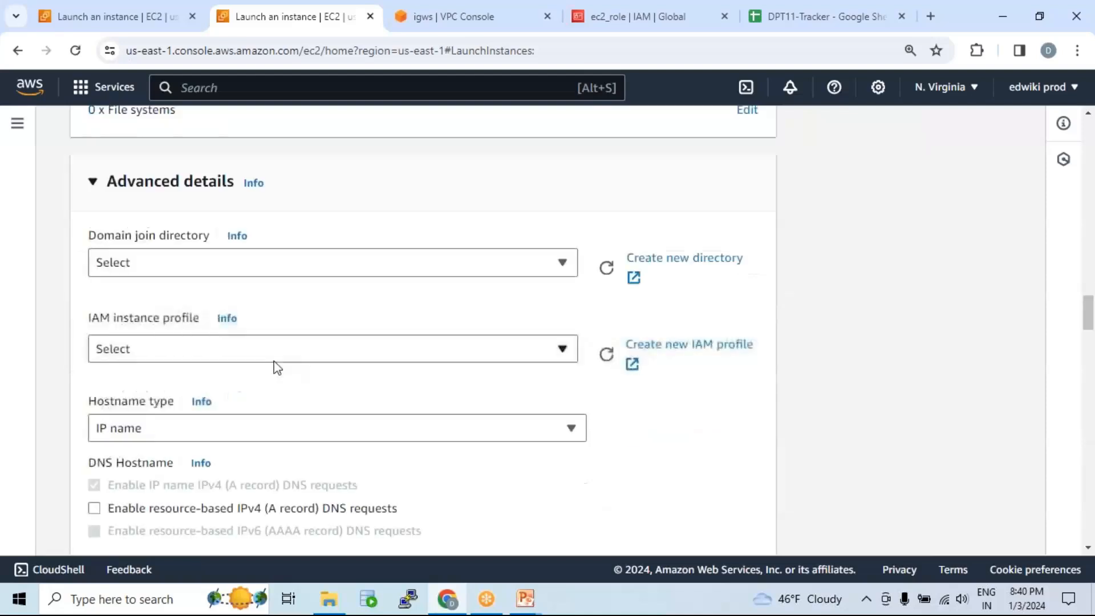
click(259, 348)
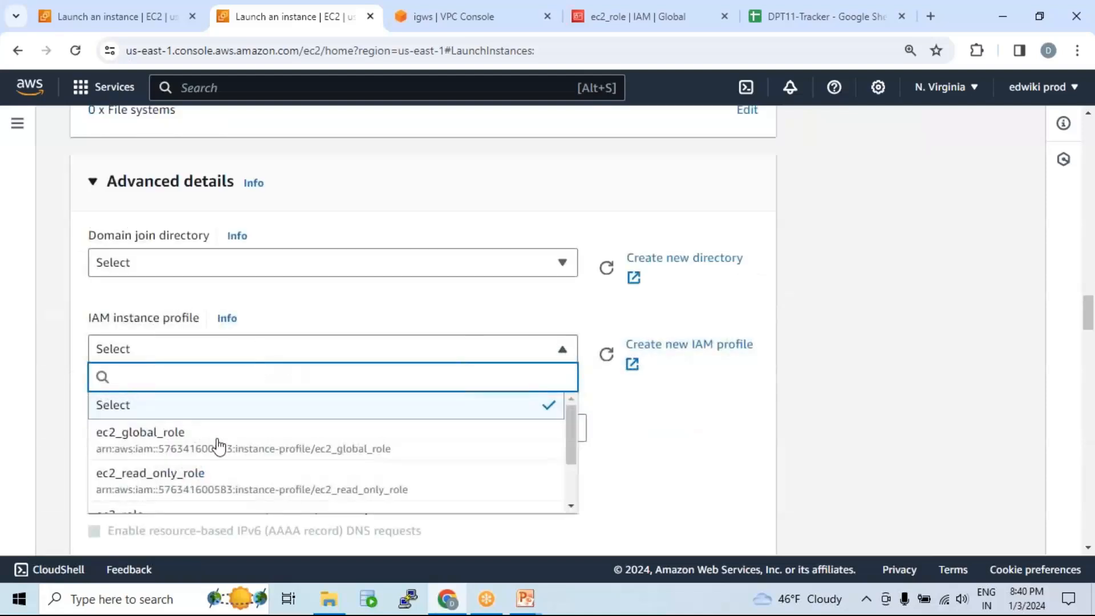
scroll(228, 452, down, 2)
click(249, 450)
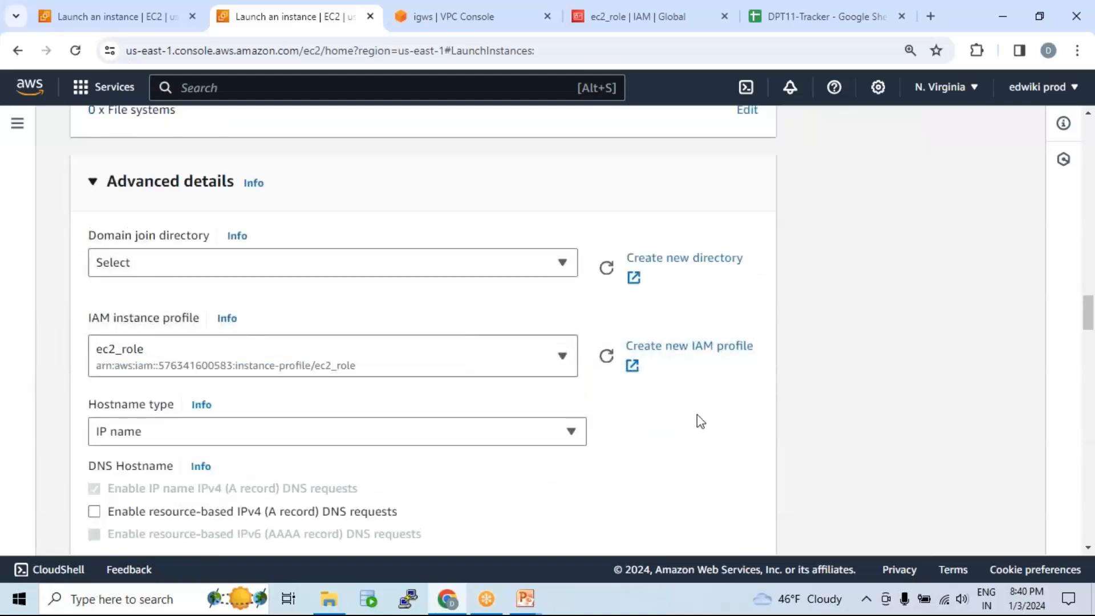
scroll(700, 421, down, 15)
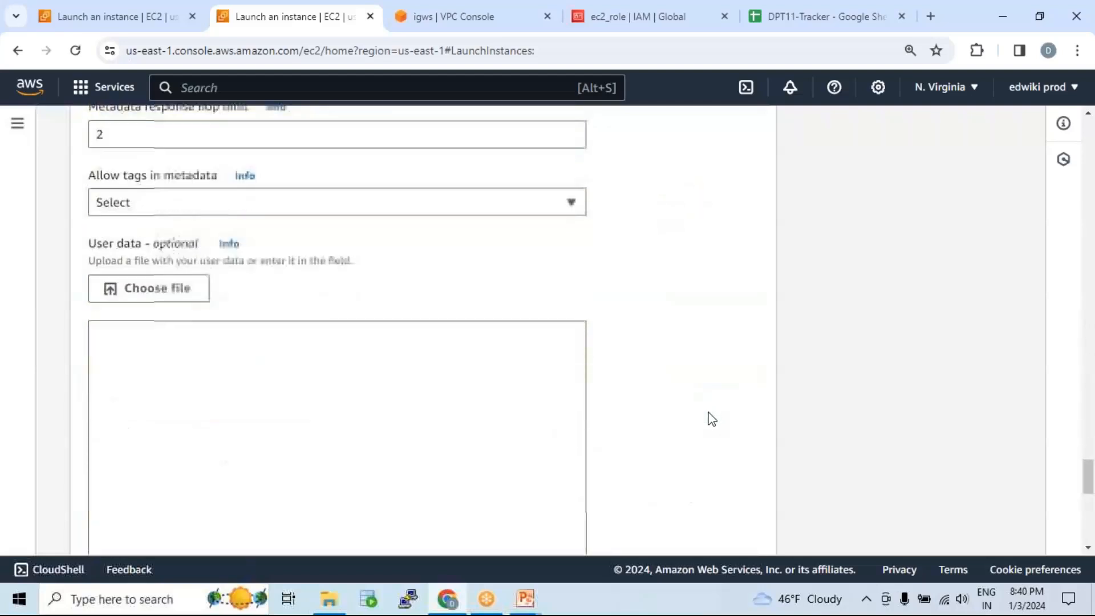
scroll(712, 420, down, 10)
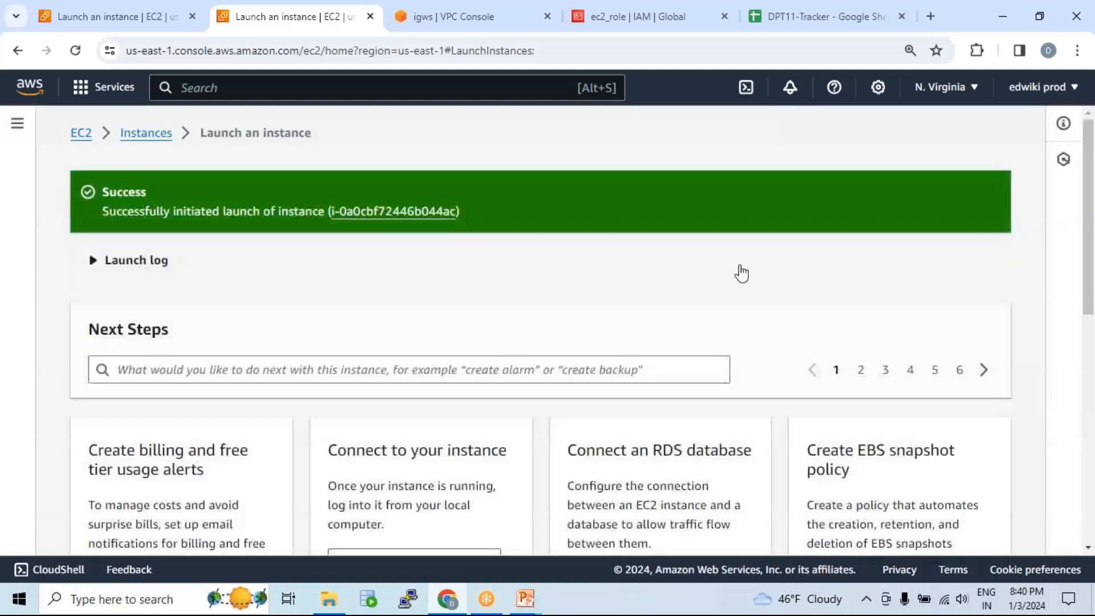
Step: Select pub_server in the instances list and copy its public IPv4 3.85.28.36
click(147, 134)
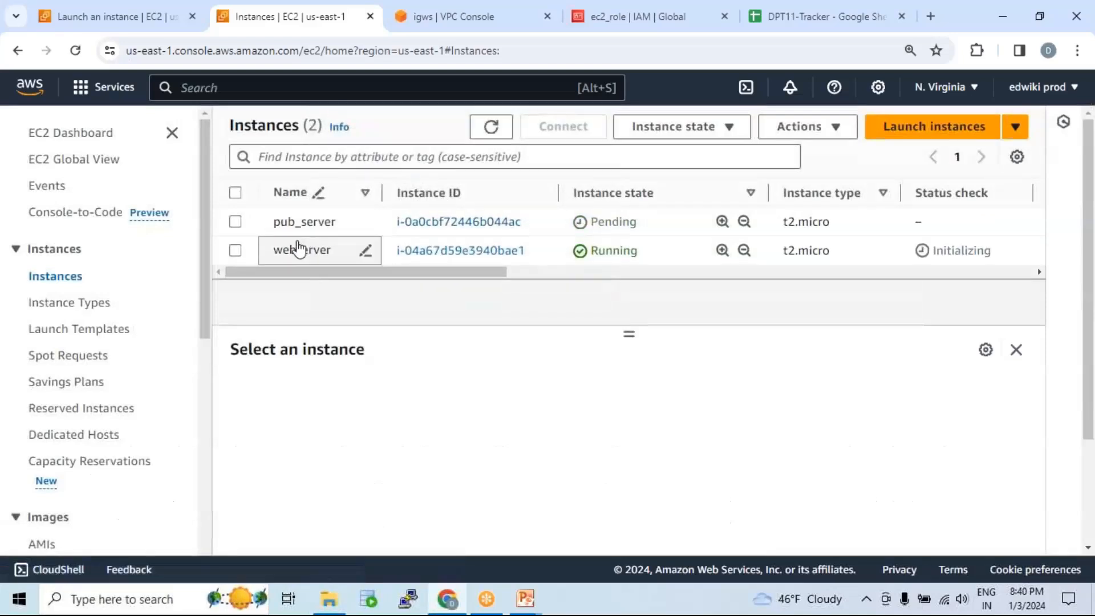
click(376, 228)
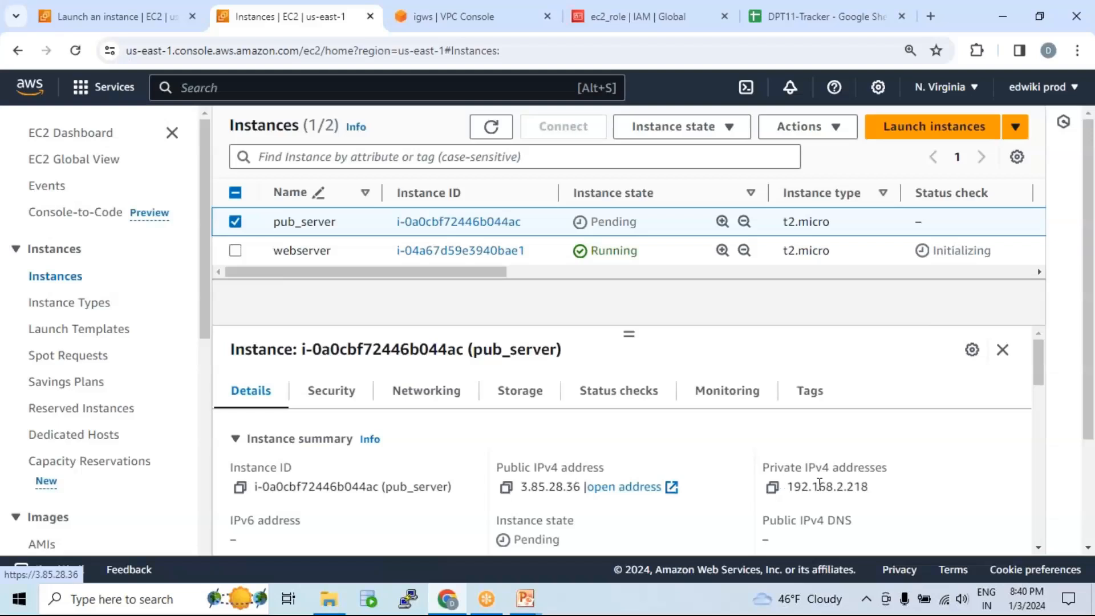
click(506, 488)
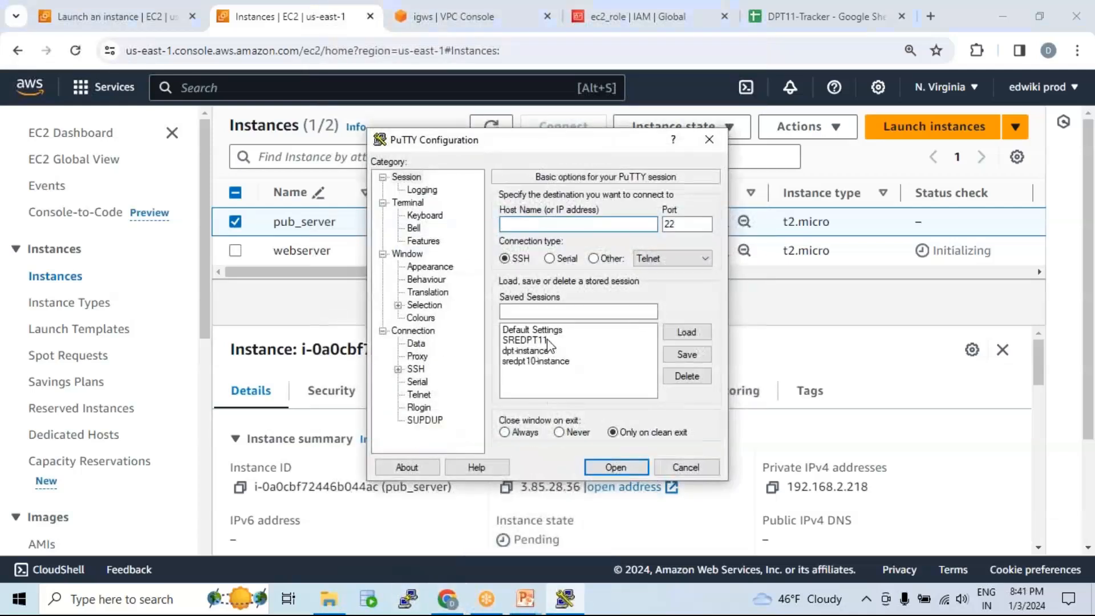
Step: Load the SREDPT11 PuTTY session, paste pub_server's public IP as host, and connect
click(562, 340)
click(687, 332)
drag(565, 225, 473, 224)
key(ctrl+v)
click(631, 468)
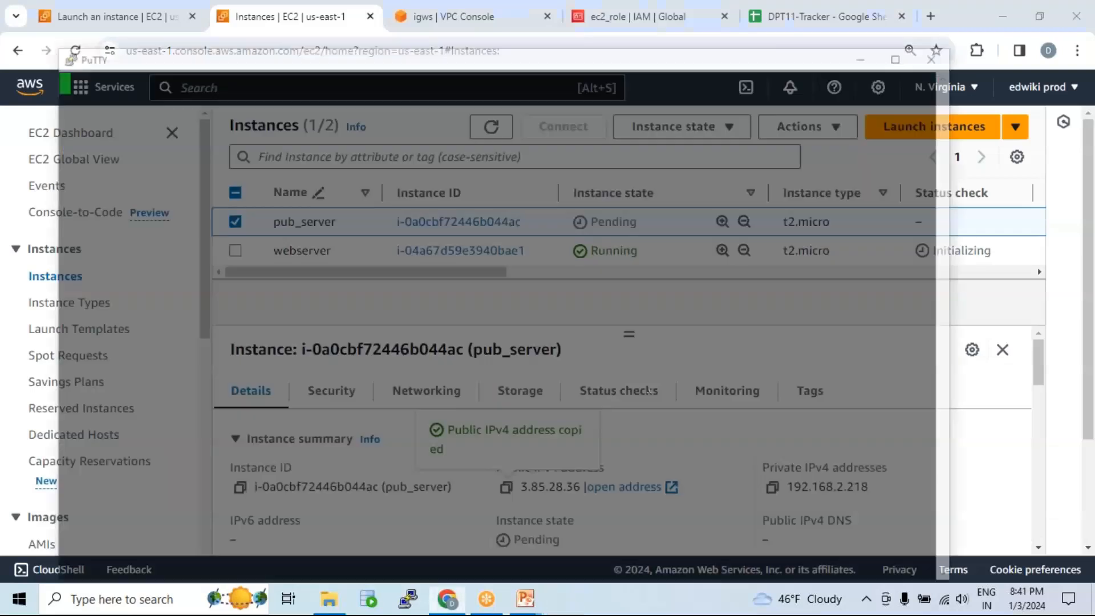
double_click(494, 58)
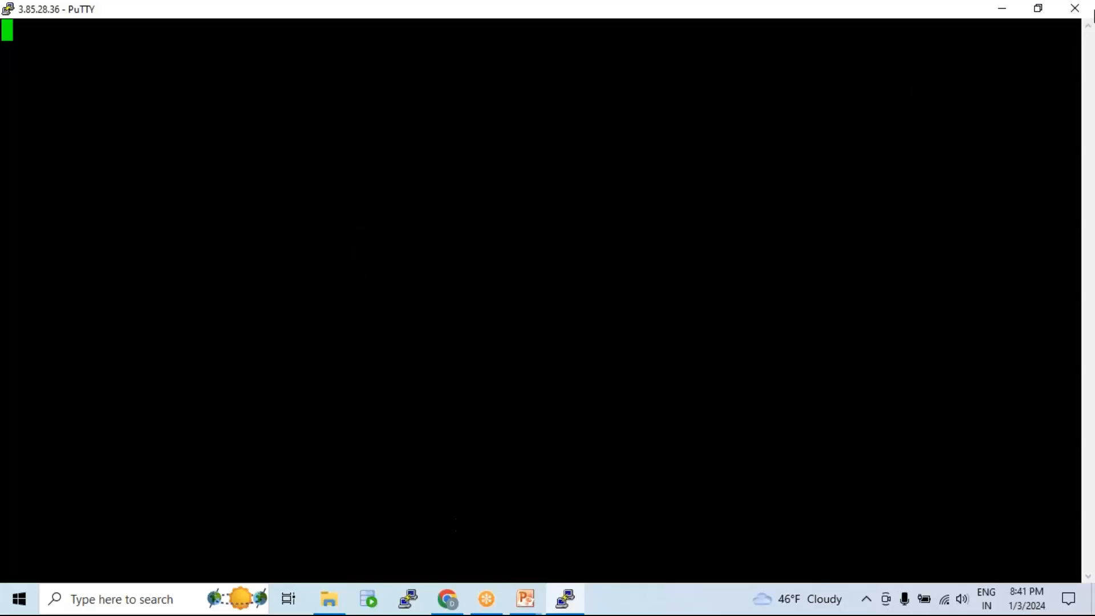
Step: Close the old terminal session and refresh the EC2 instance status list
click(1075, 8)
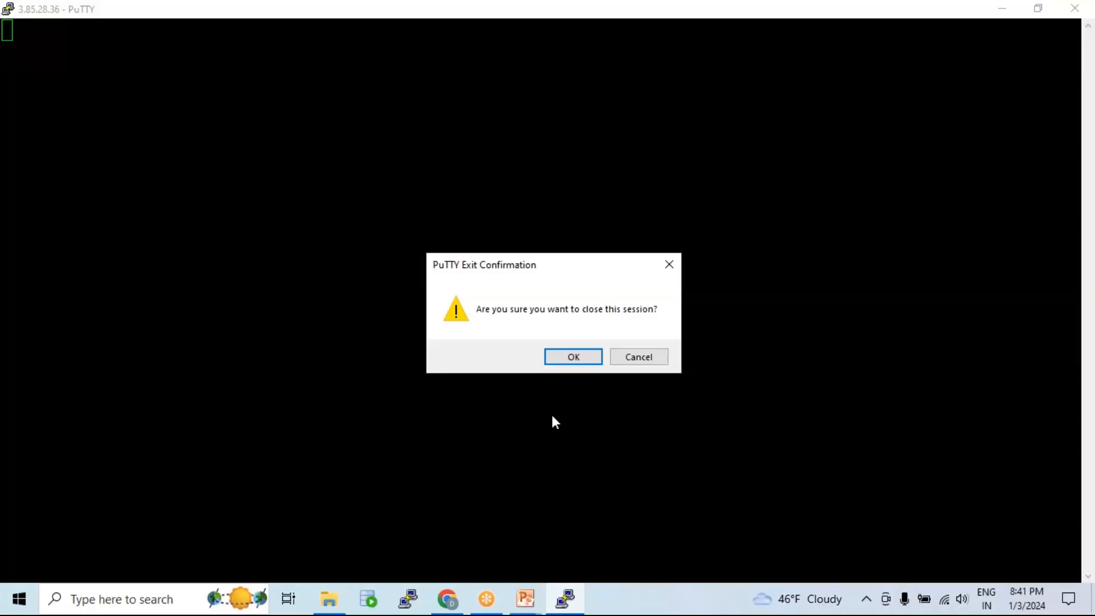
click(573, 357)
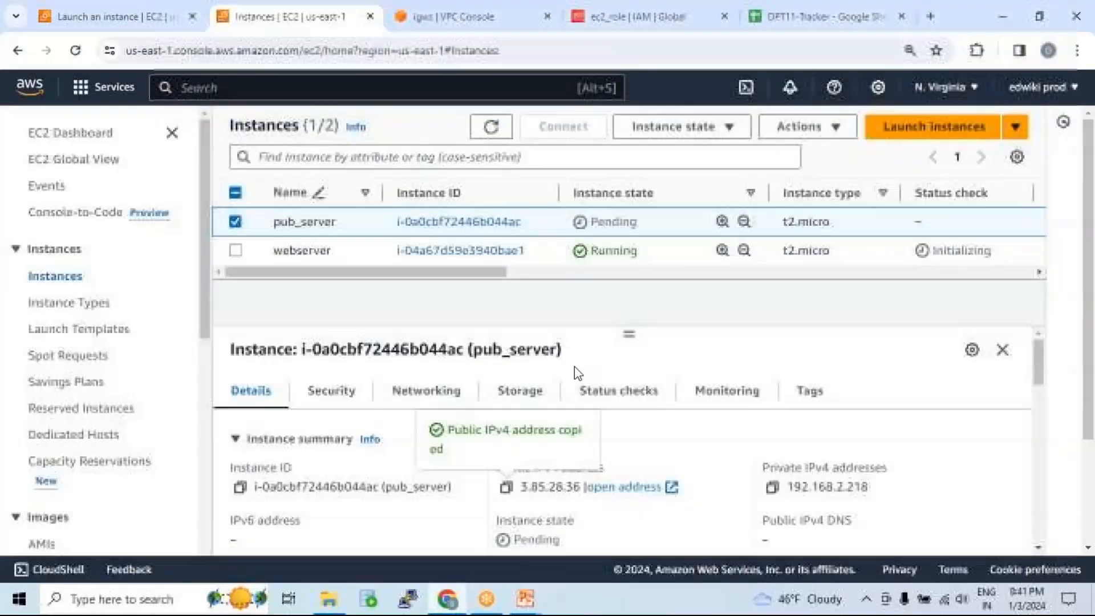
click(495, 132)
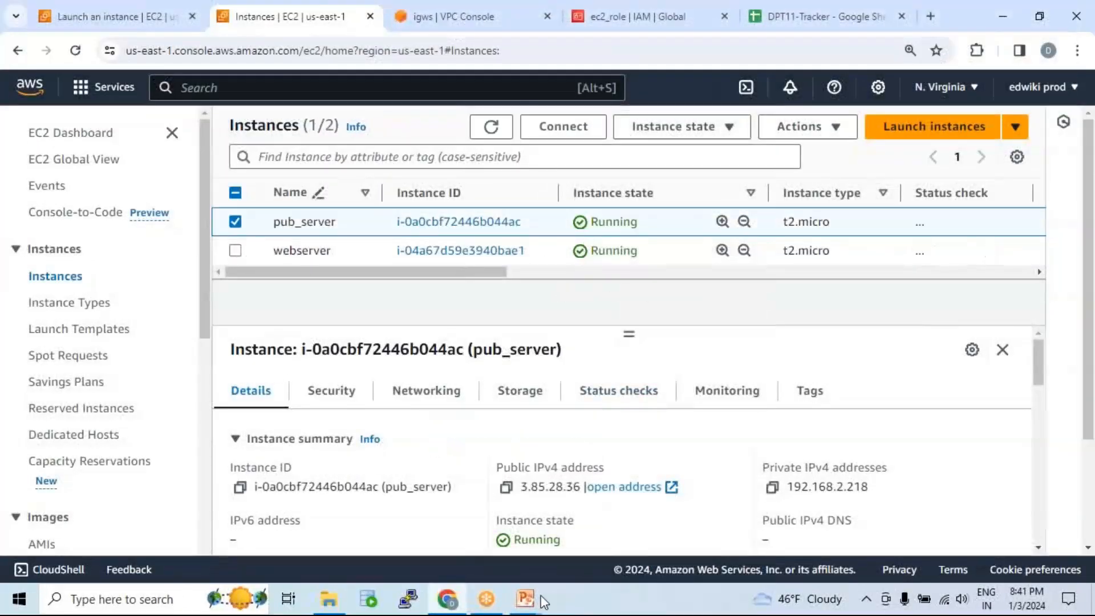
Step: Connect to 3.85.28.36 using the SREDPT11 saved session and trust its host key
click(408, 599)
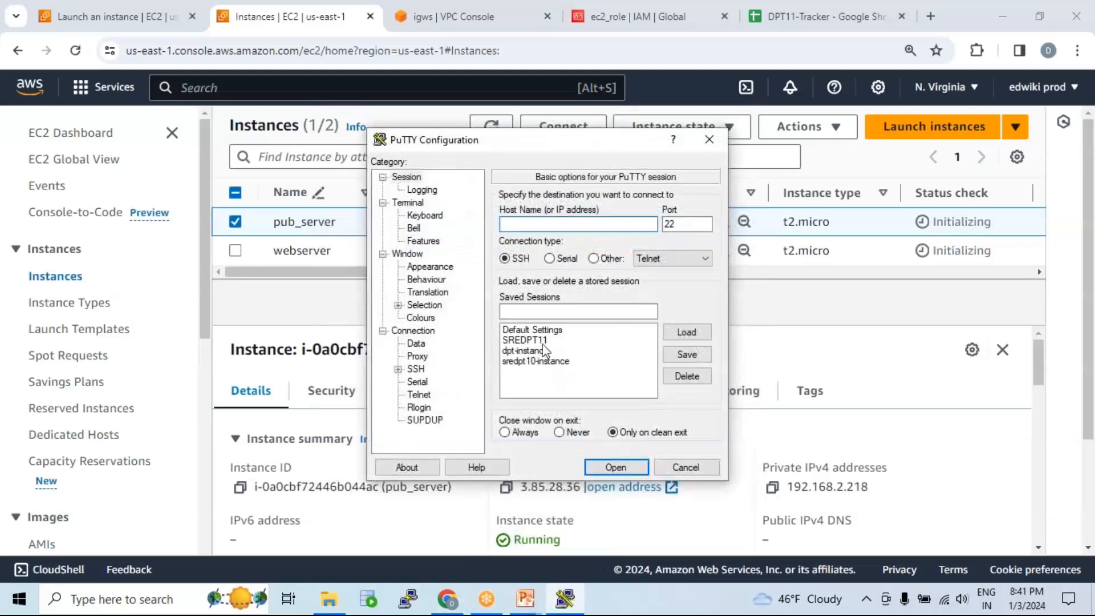
click(544, 341)
click(687, 333)
key(ctrl+v)
click(616, 467)
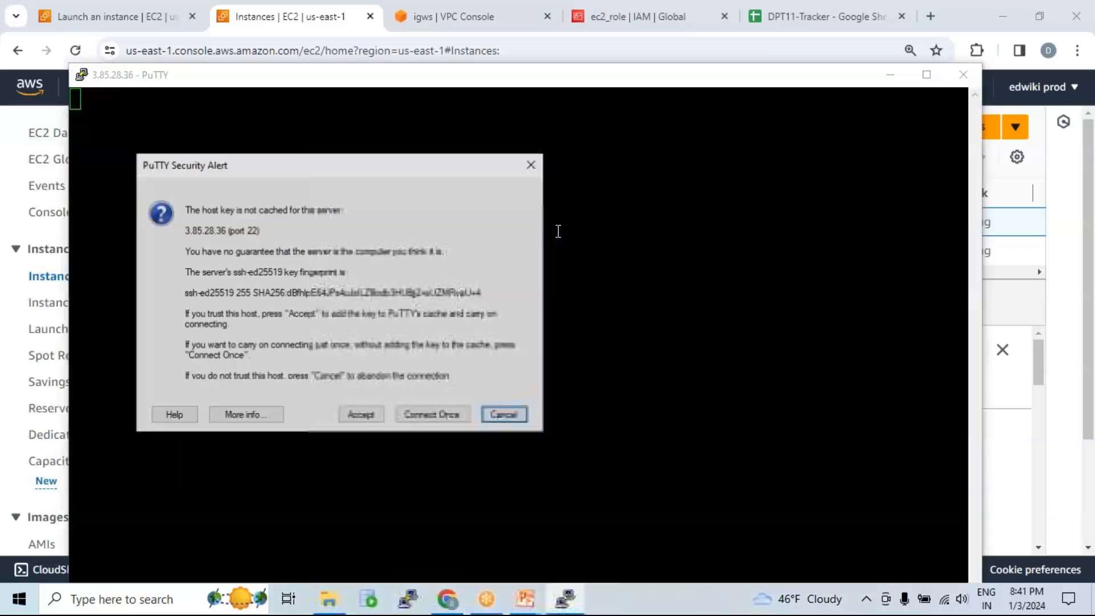
click(361, 416)
Step: Log in as ec2-user and switch to root with 'sudo su -'
text(ec2-user)
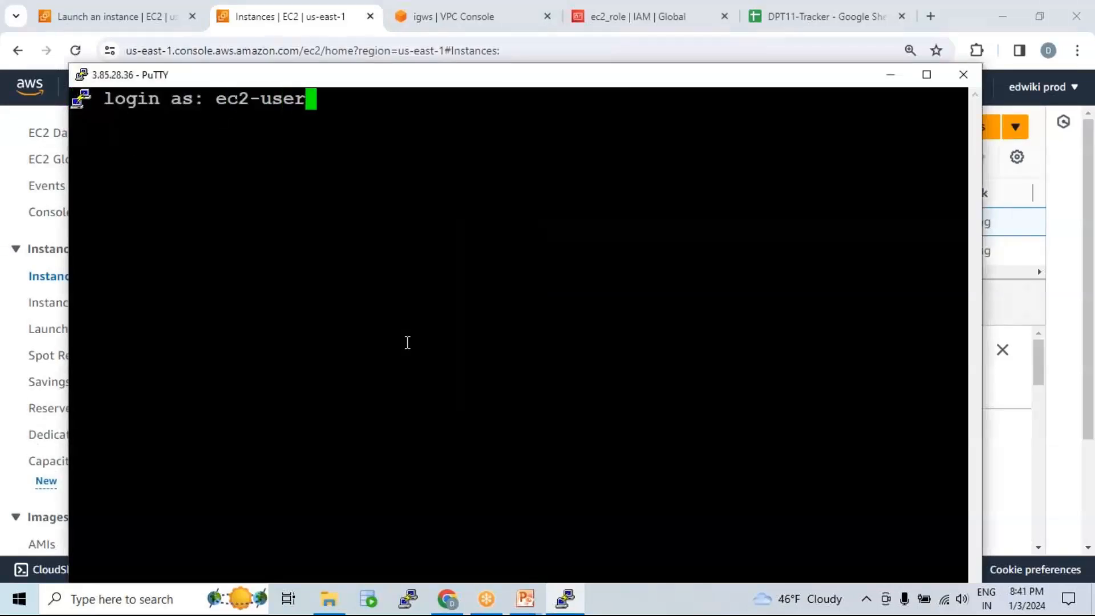
key(Return)
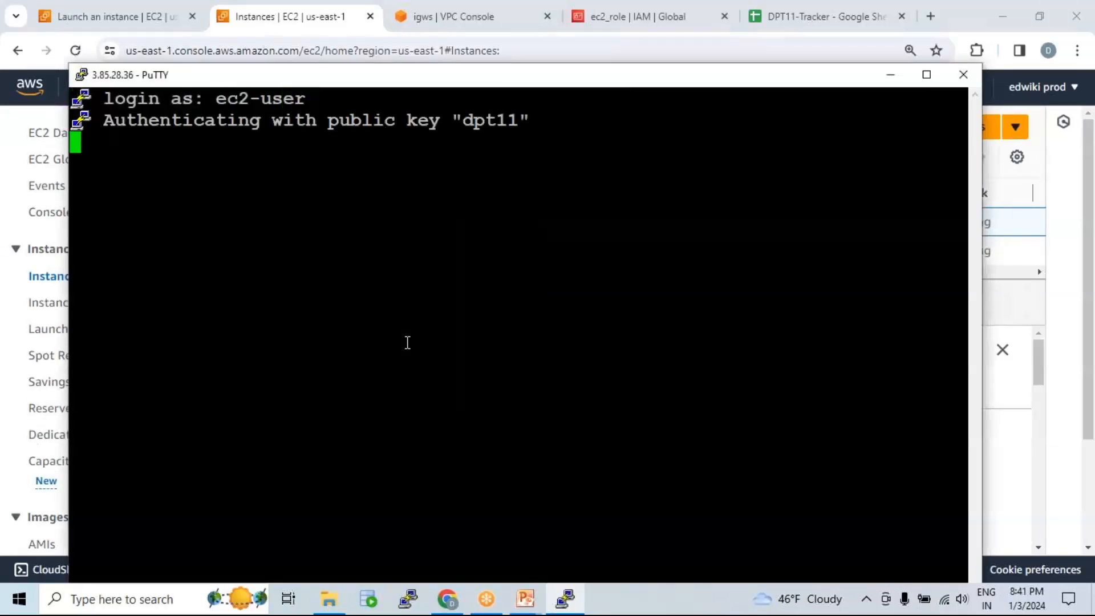
text(sudo su -)
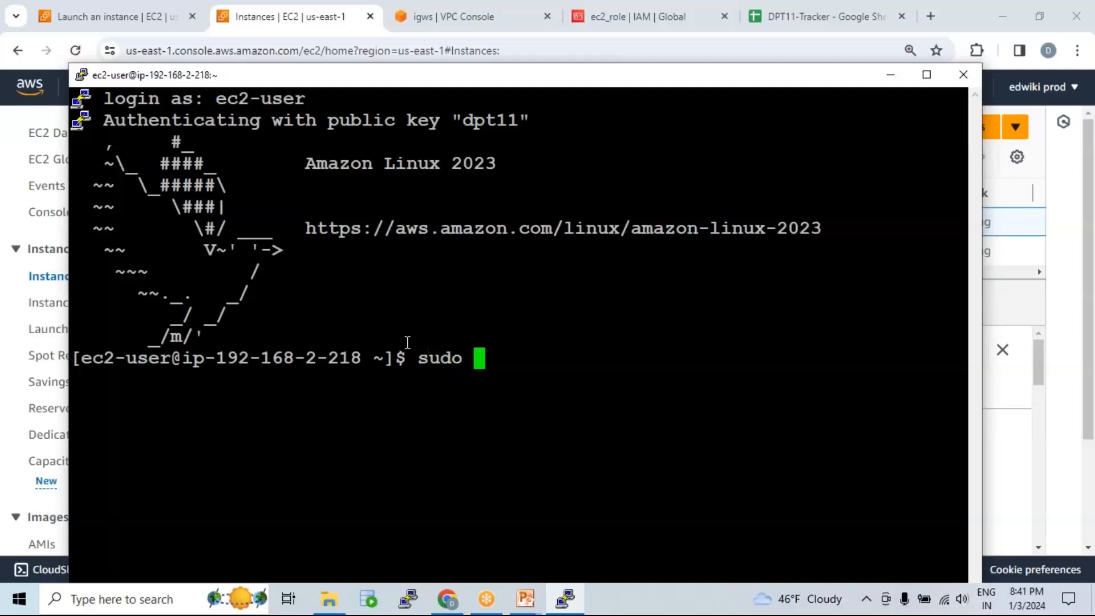
key(Return)
text(clear)
key(Return)
key(Return)
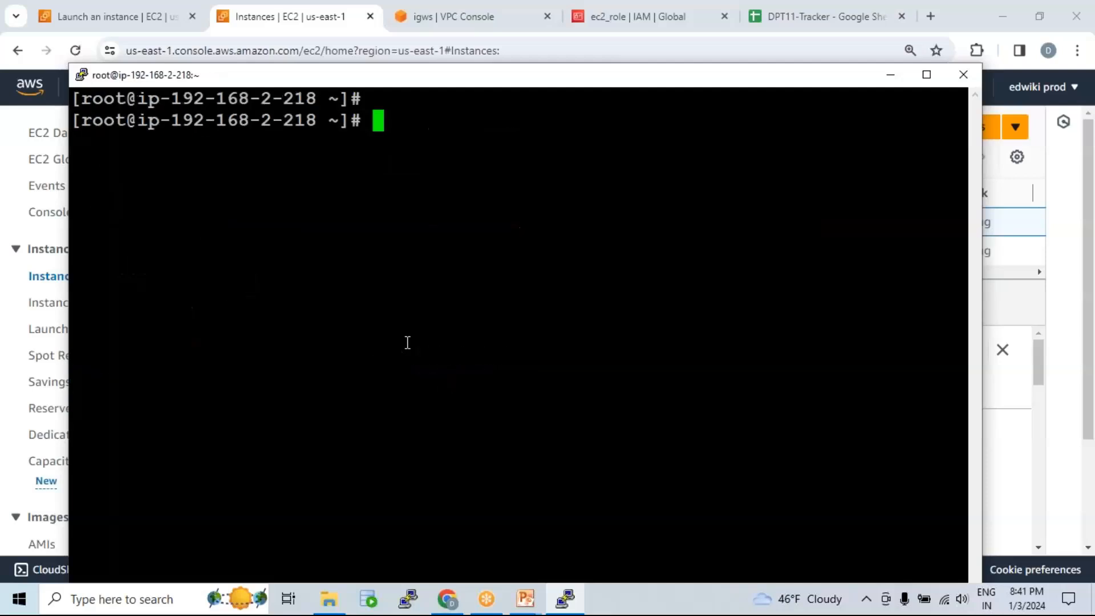
double_click(444, 75)
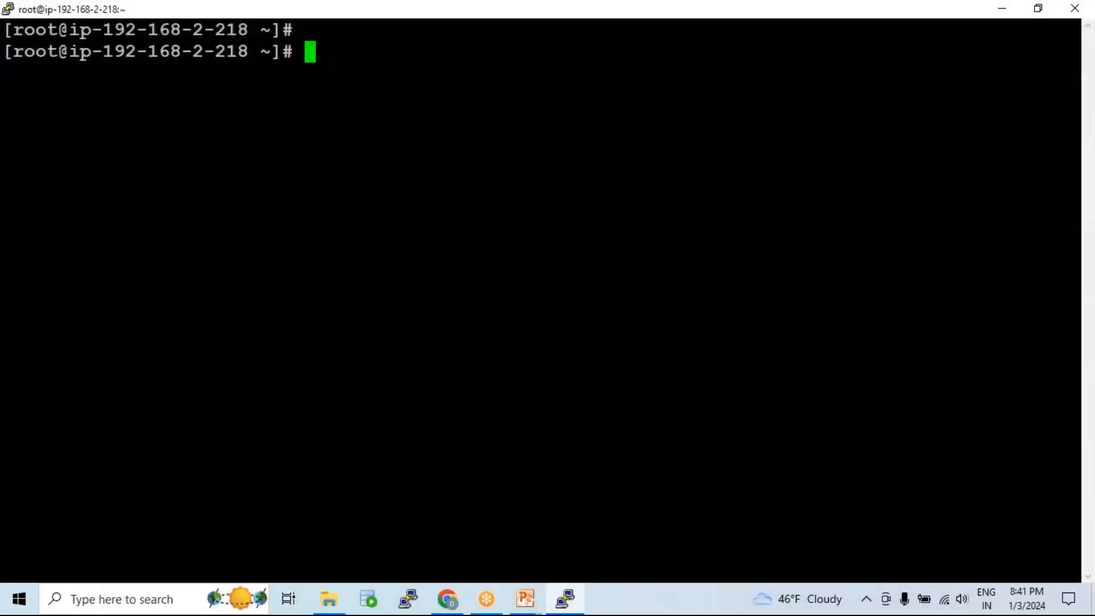
Step: Exit the root shell back to ec2-user and return to the EC2 instances page
text(exit)
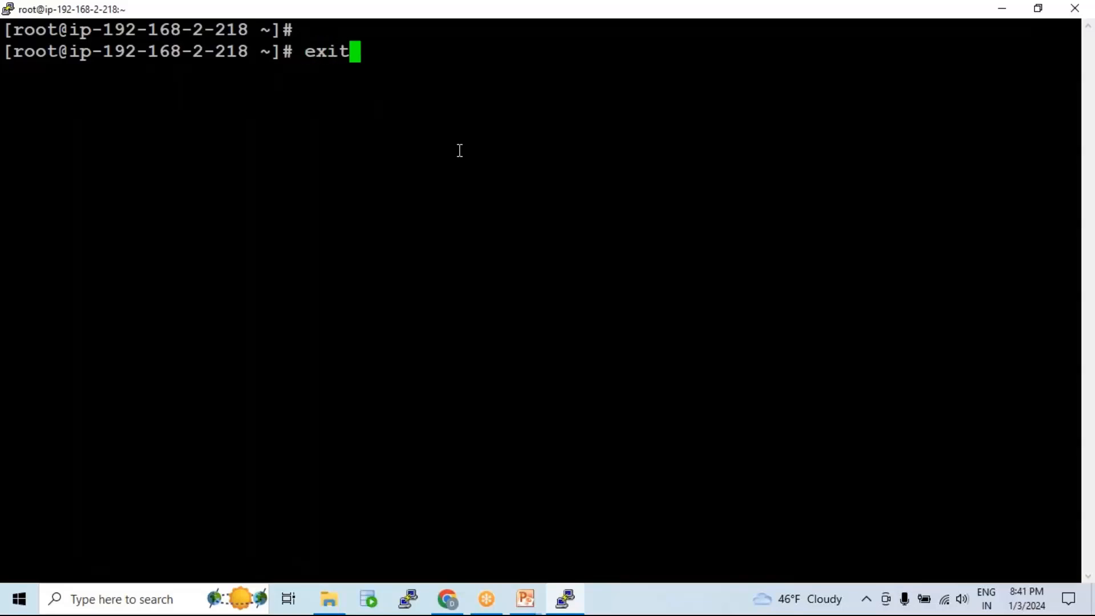
key(Return)
text(clear)
key(Return)
key(Return)
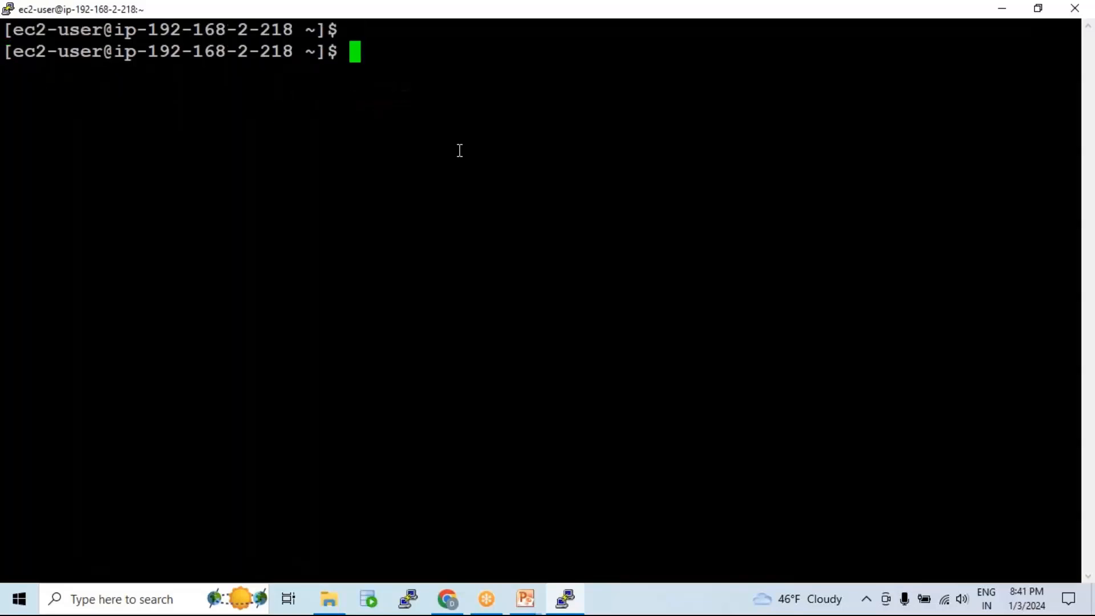
key(alt+Tab)
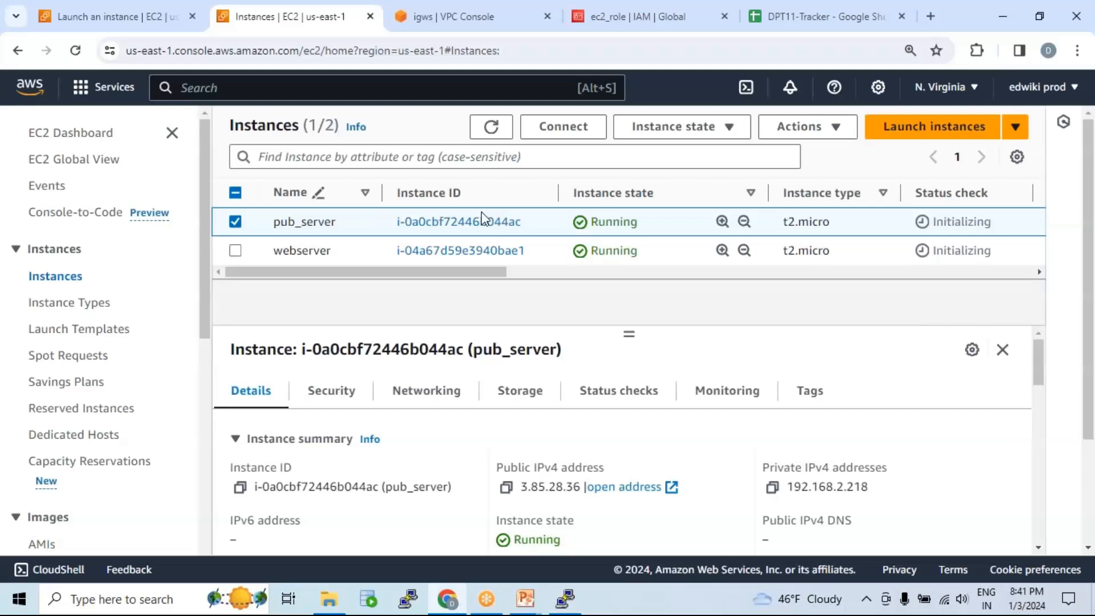
click(235, 222)
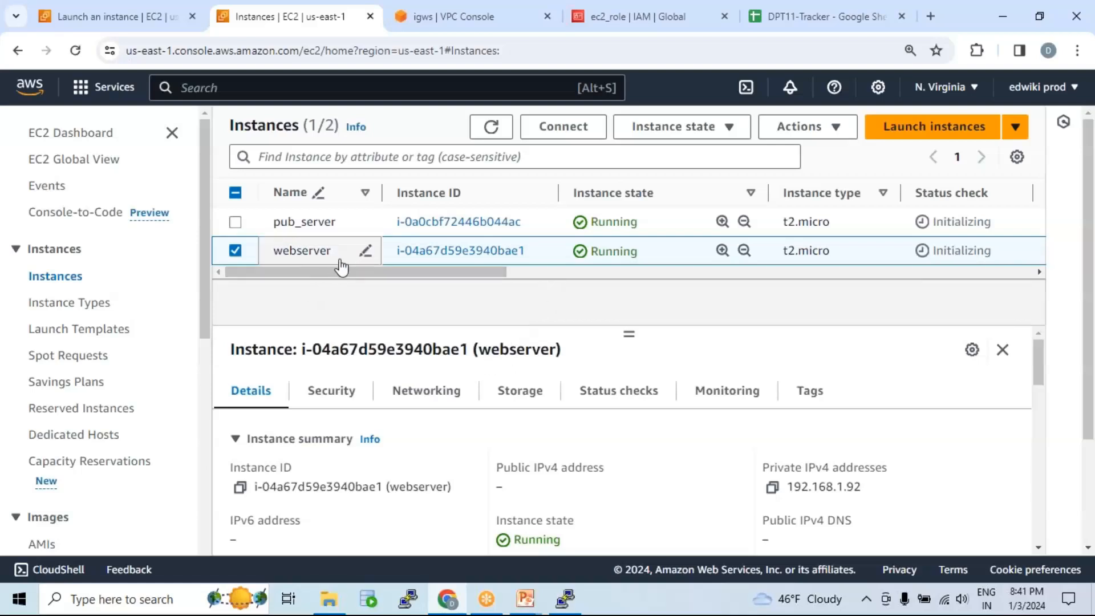
click(562, 126)
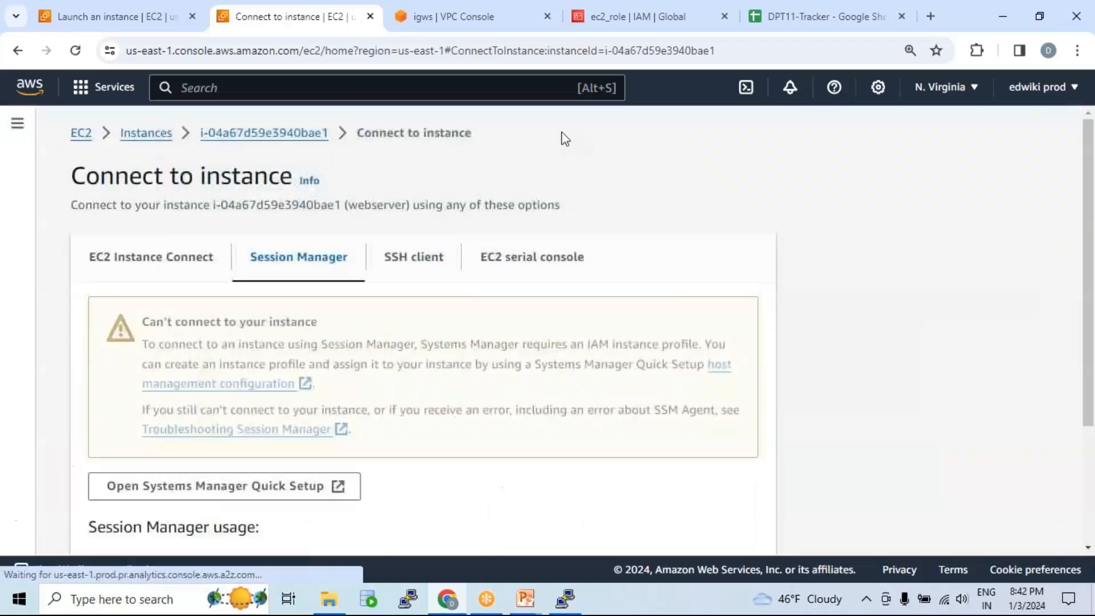
scroll(475, 361, down, 3)
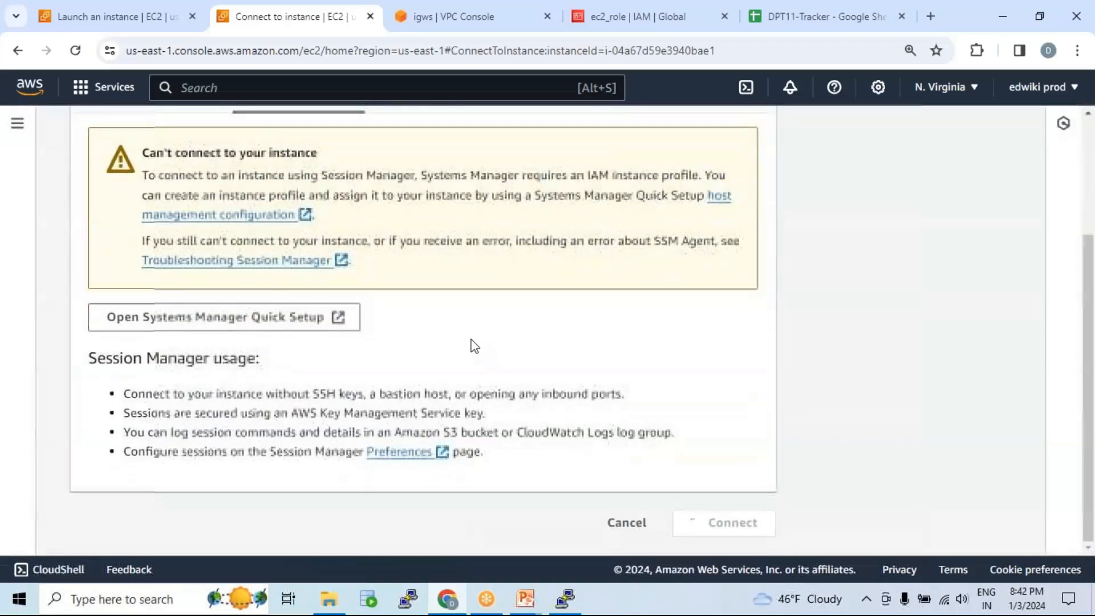
drag(323, 176, 501, 205)
click(501, 205)
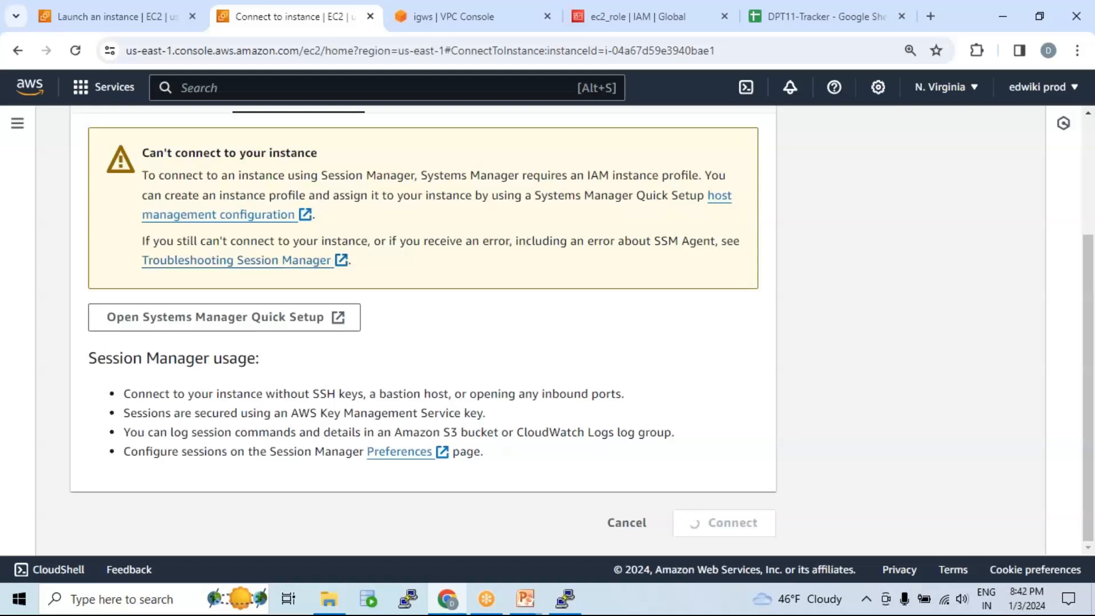
scroll(345, 195, up, 2)
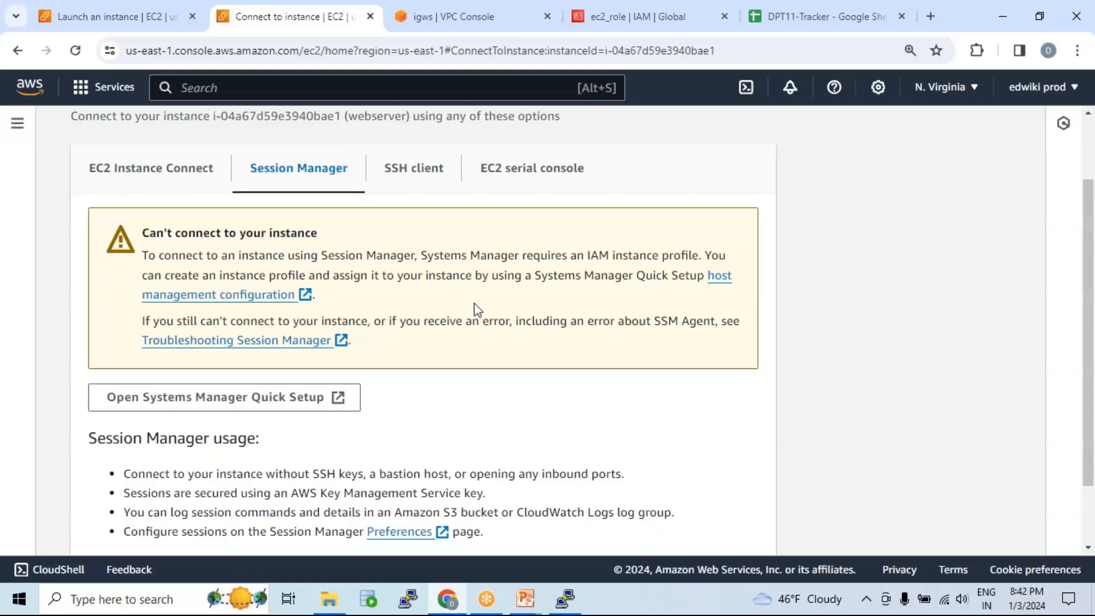
scroll(474, 303, down, 2)
click(626, 524)
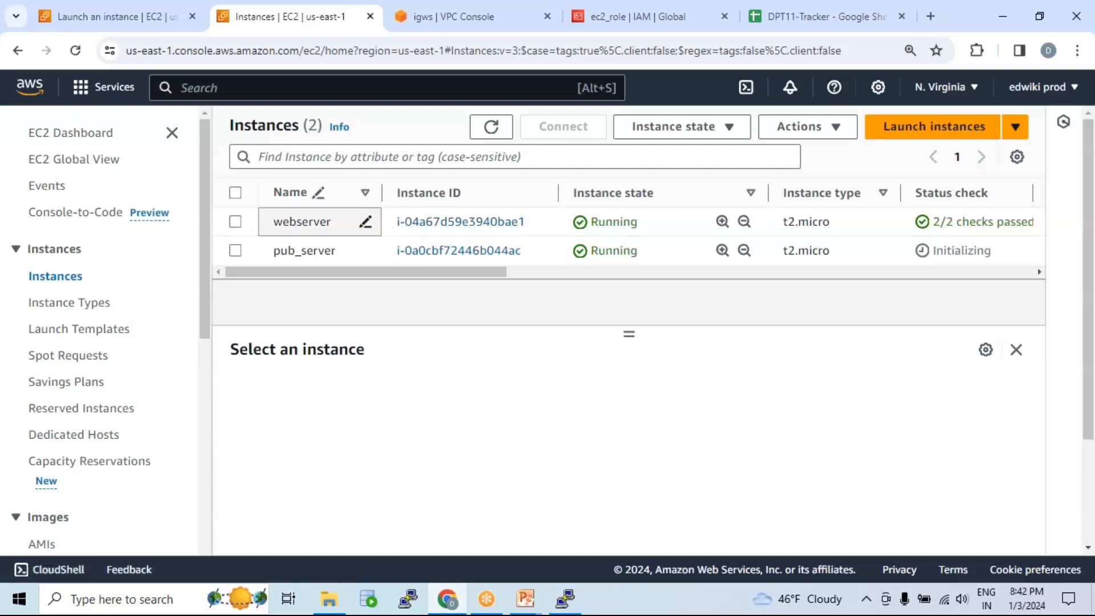
Step: Bring up the AWS_VPC deck and present slide 8's VPC diagram from the current slide
click(526, 599)
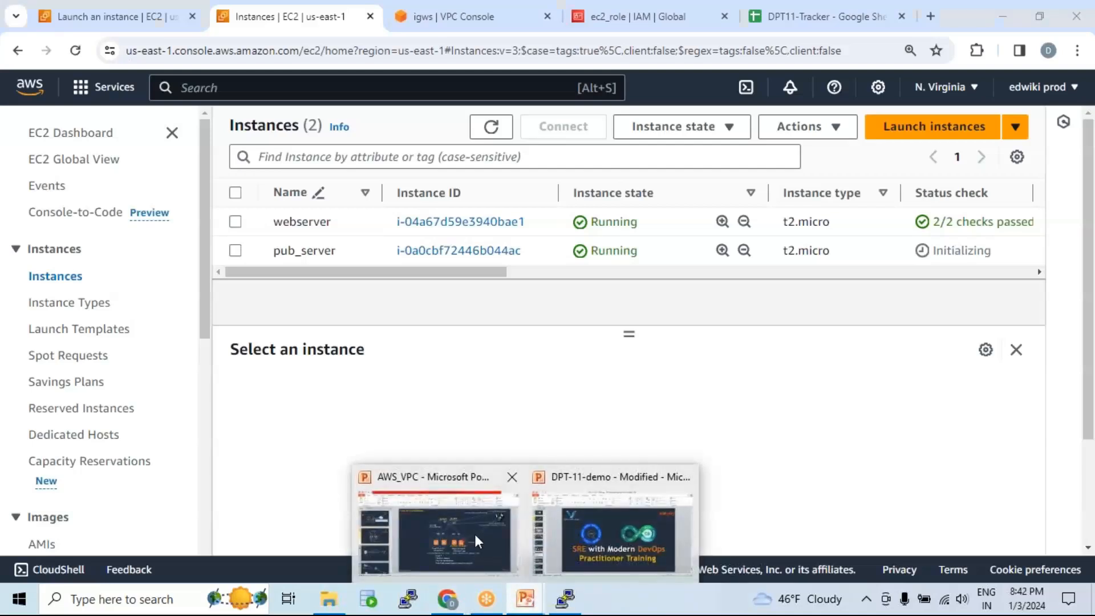
click(456, 539)
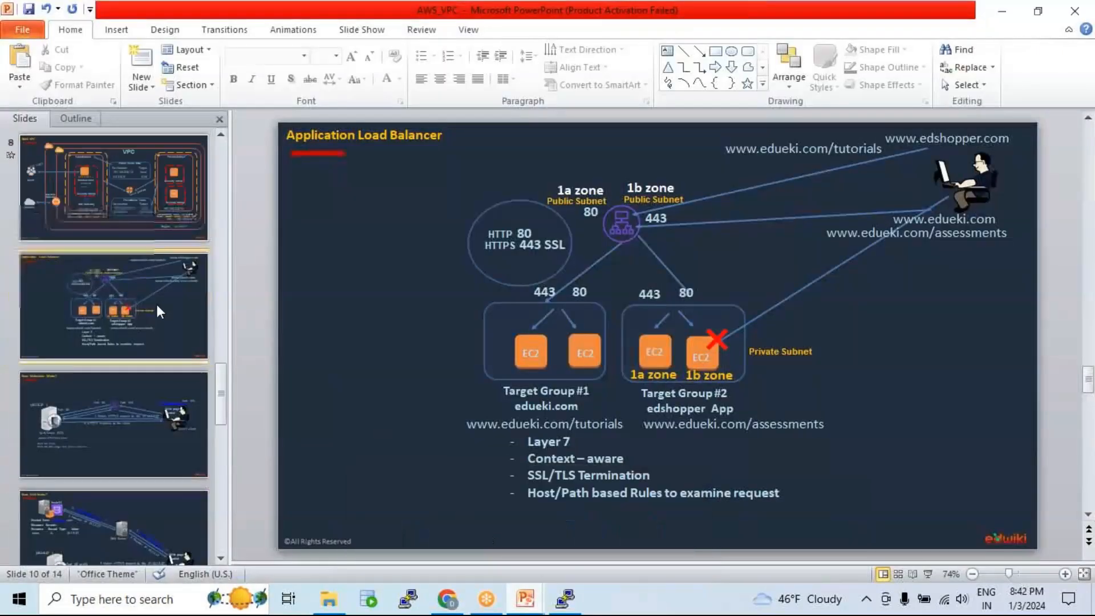
scroll(156, 303, up, 3)
click(122, 290)
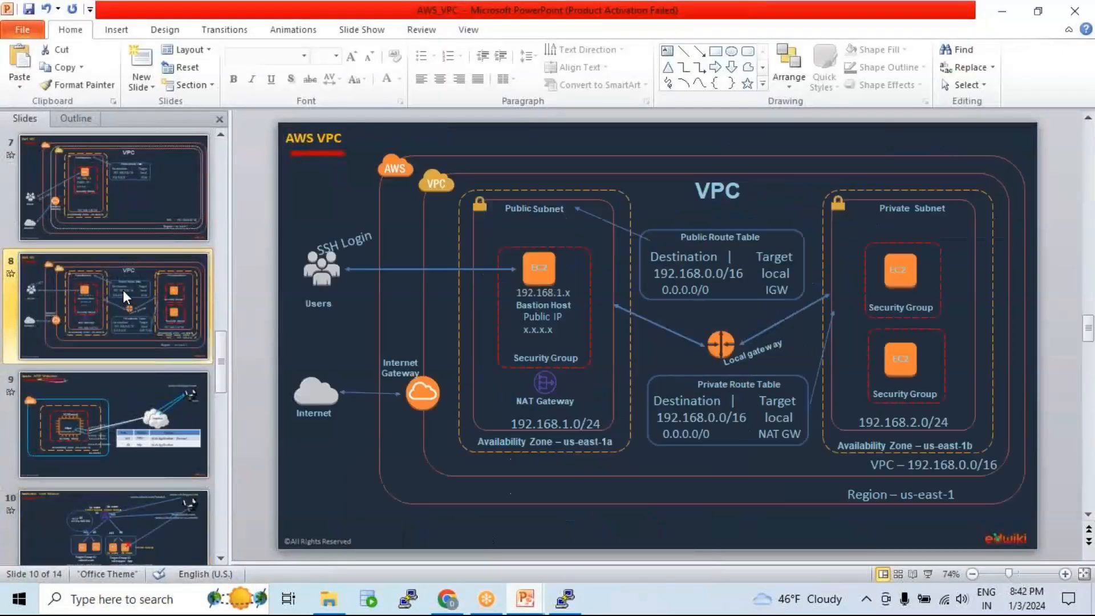
click(359, 29)
click(87, 62)
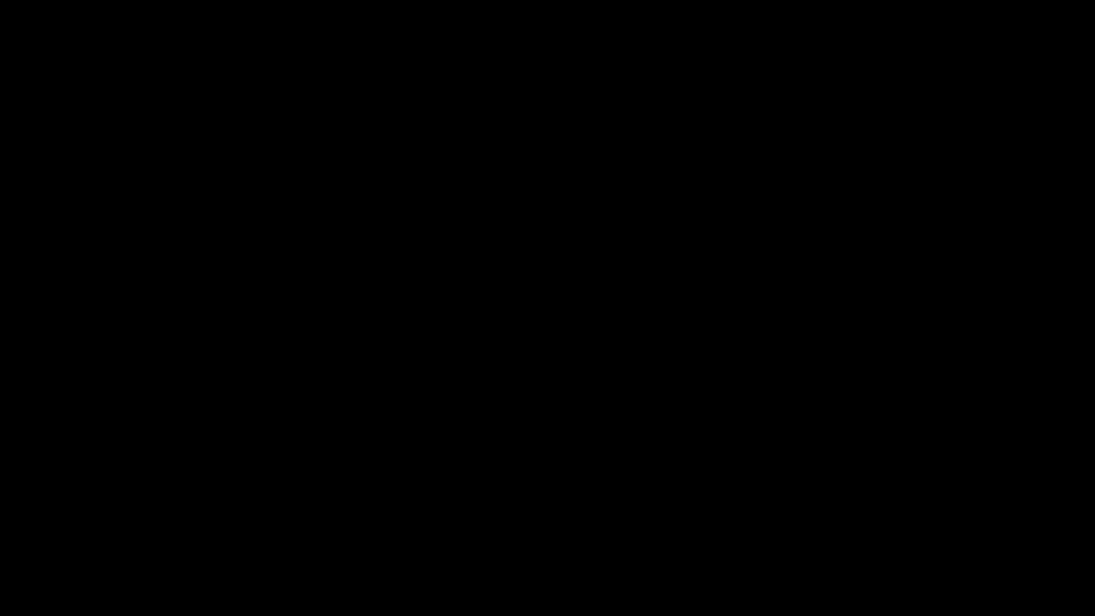
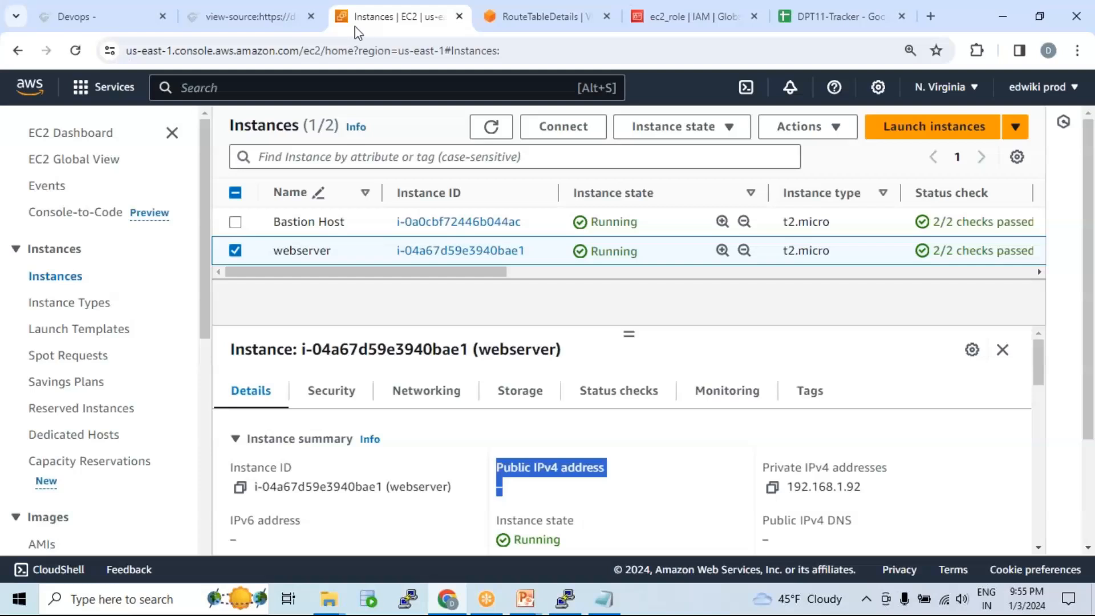
Step: Deselect the webserver instance and go to the VPC subnets list
click(804, 41)
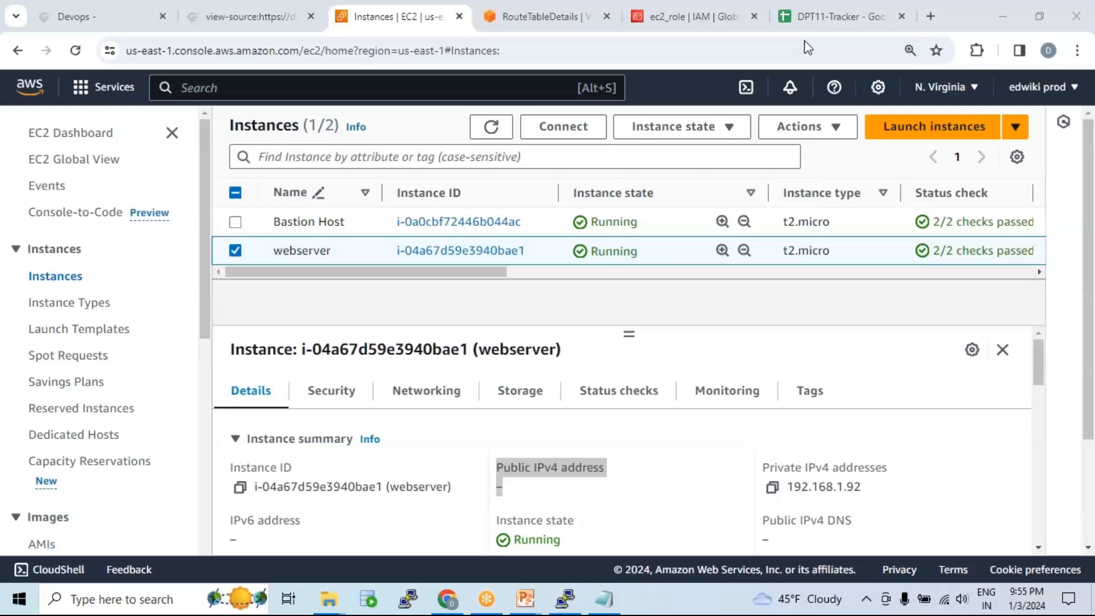
click(236, 252)
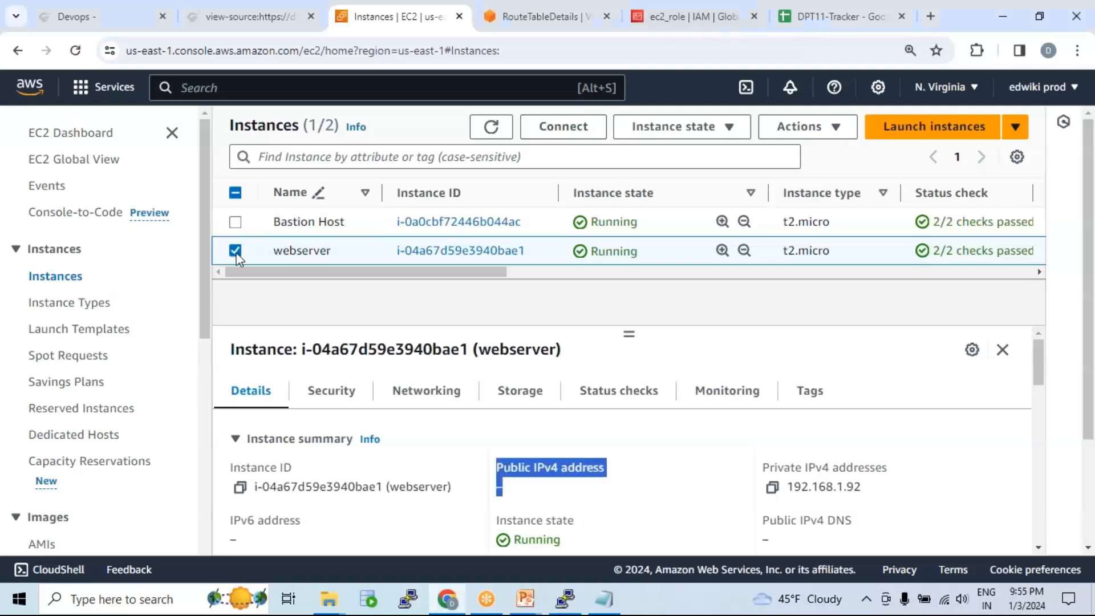
click(236, 251)
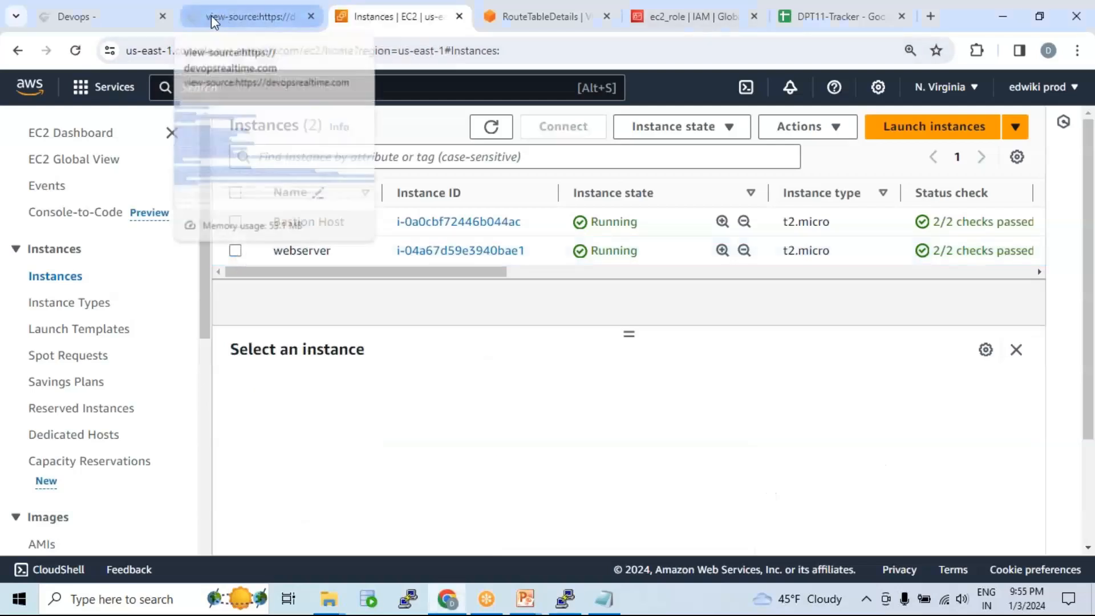
click(519, 21)
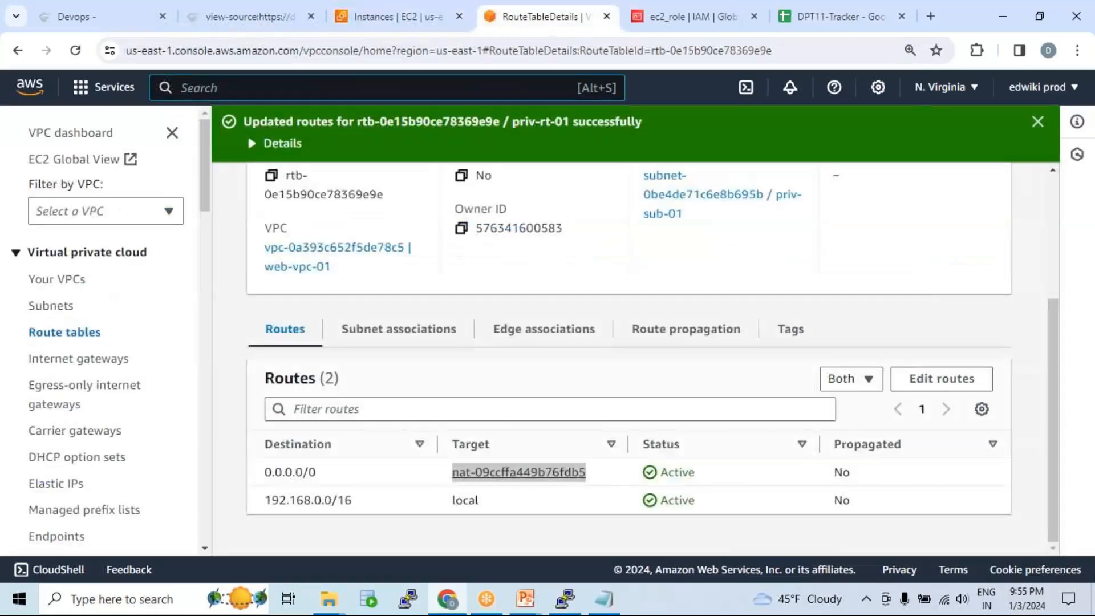
click(57, 305)
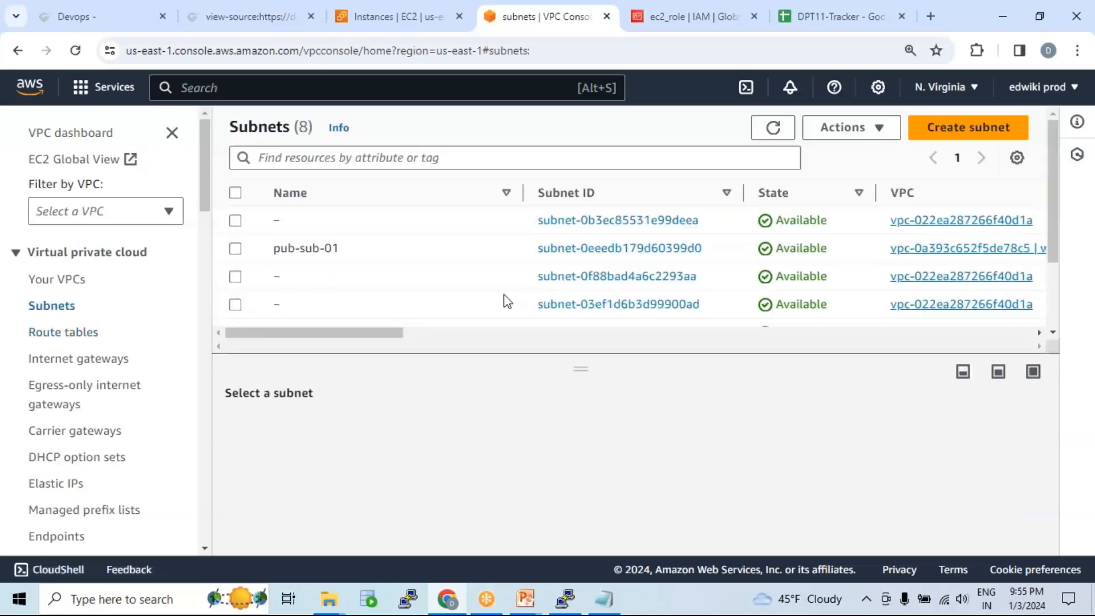
Step: Confirm priv-sub-01 (192.168.1.0/24) sits in us-east-1a, then start a new subnet
drag(274, 248, 349, 254)
scroll(375, 277, down, 1)
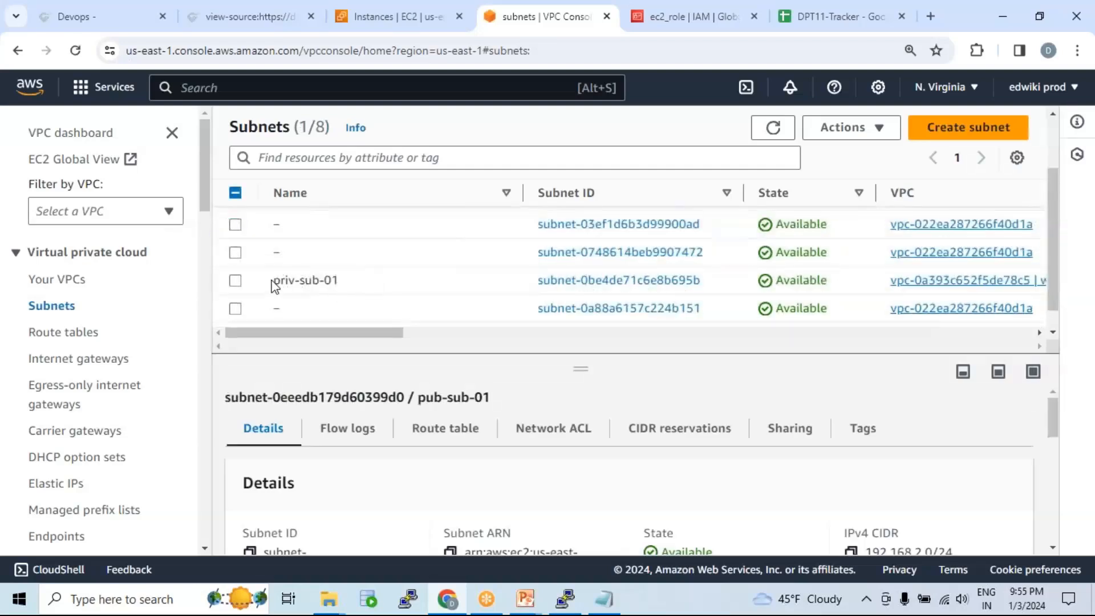
drag(274, 280, 340, 280)
scroll(530, 328, up, 2)
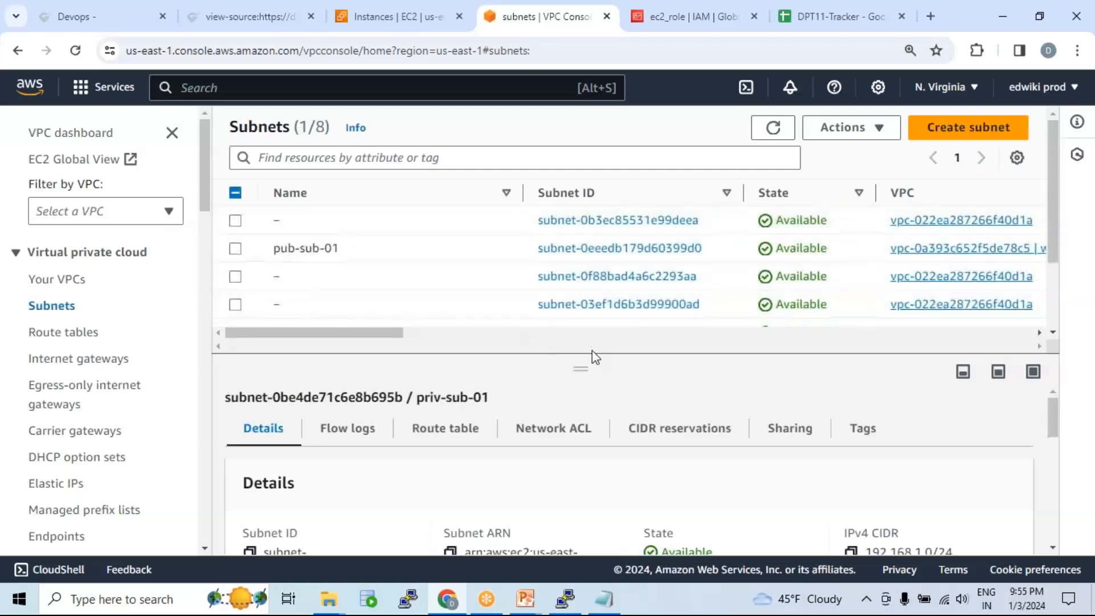
drag(581, 371, 569, 432)
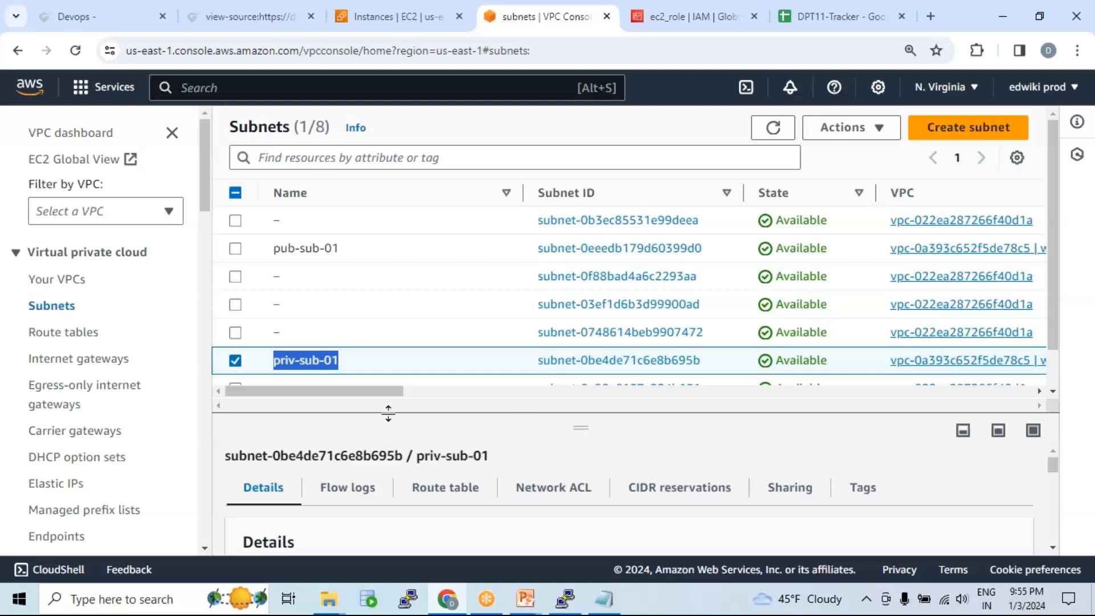
click(236, 361)
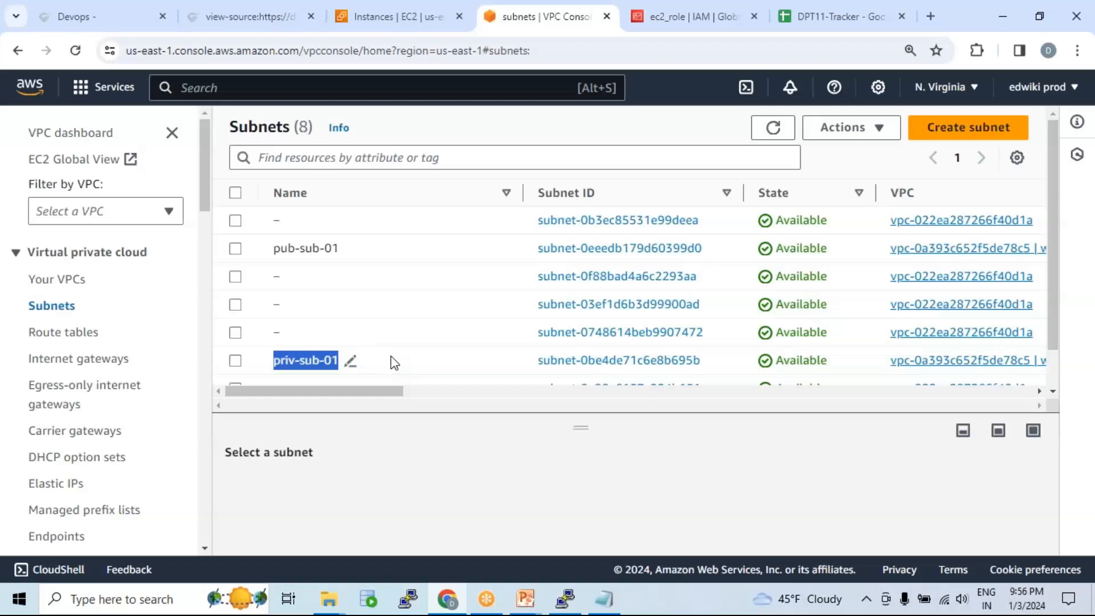
scroll(412, 376, down, 1)
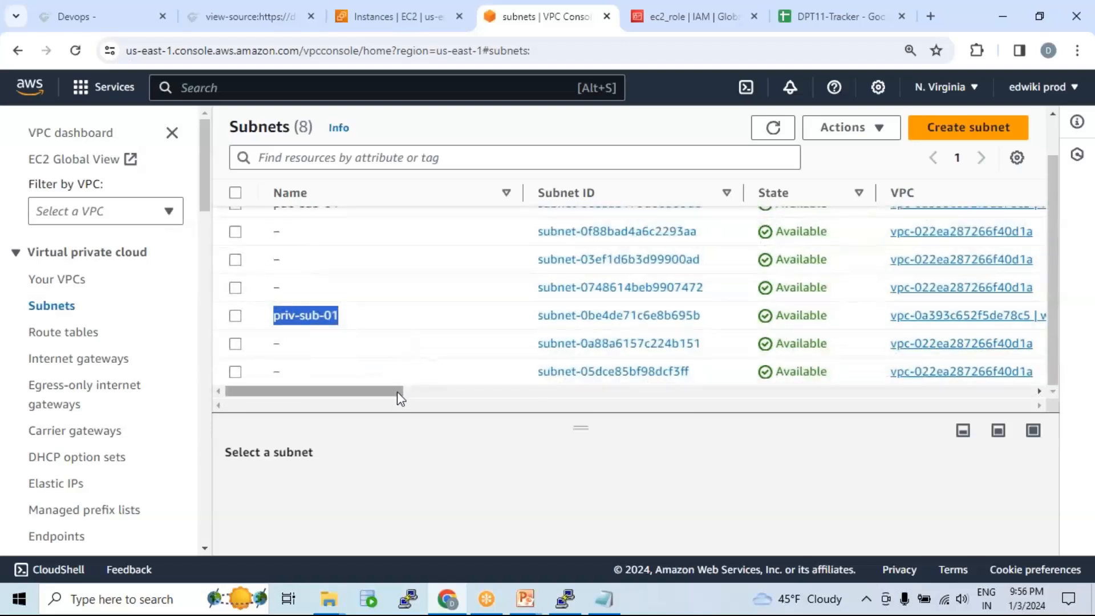
click(235, 316)
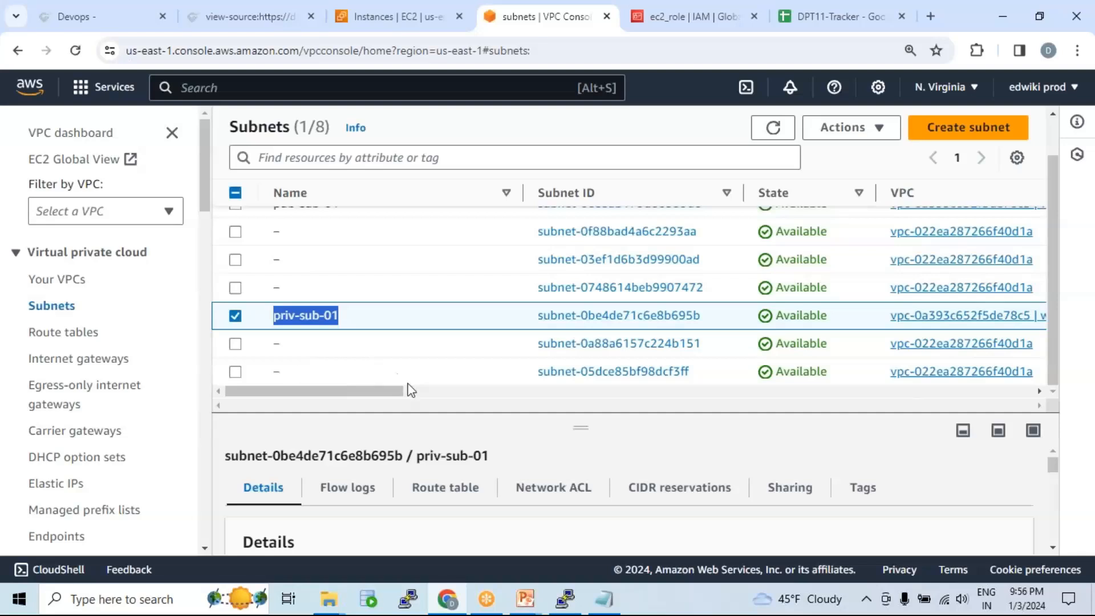
drag(373, 391, 597, 394)
drag(740, 315, 774, 320)
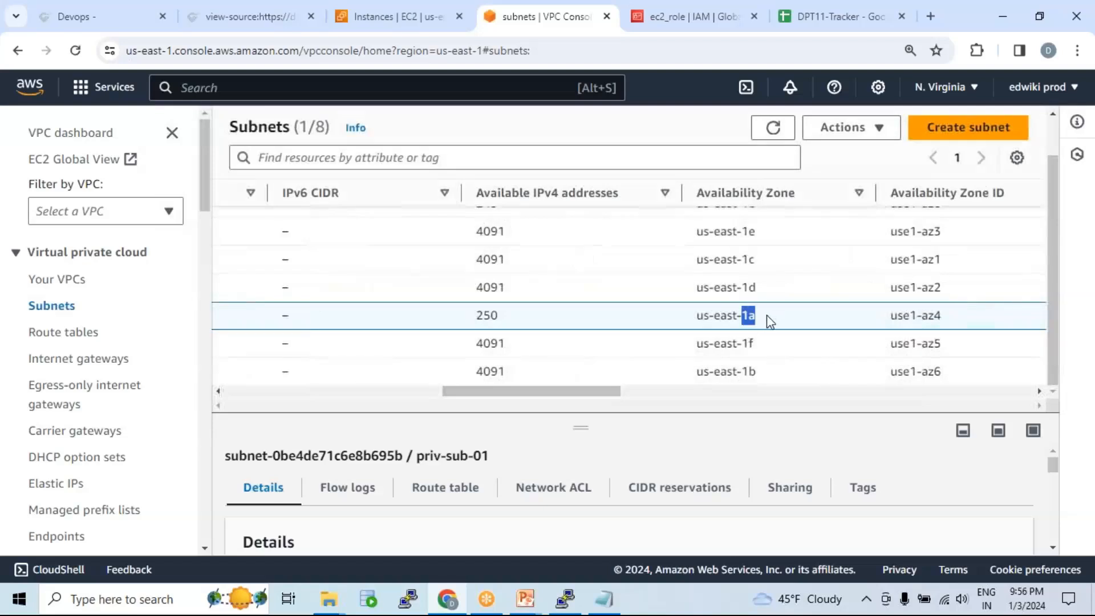
click(963, 131)
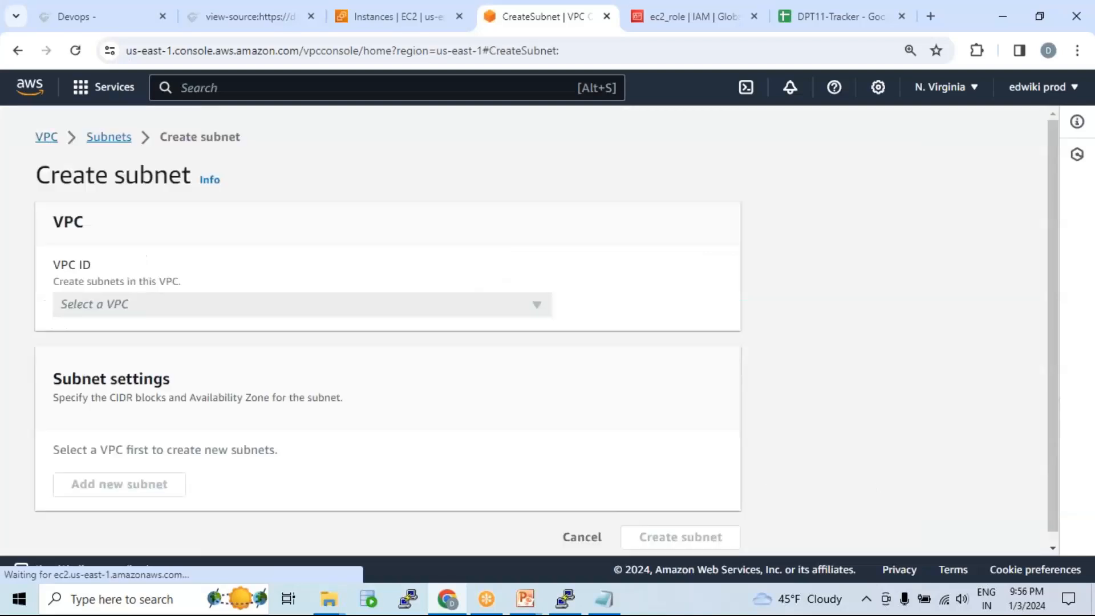
Step: Create subnet priv_sub_02 in web-vpc-01, zone us-east-1b, CIDR 192.168.3.0/24
click(186, 311)
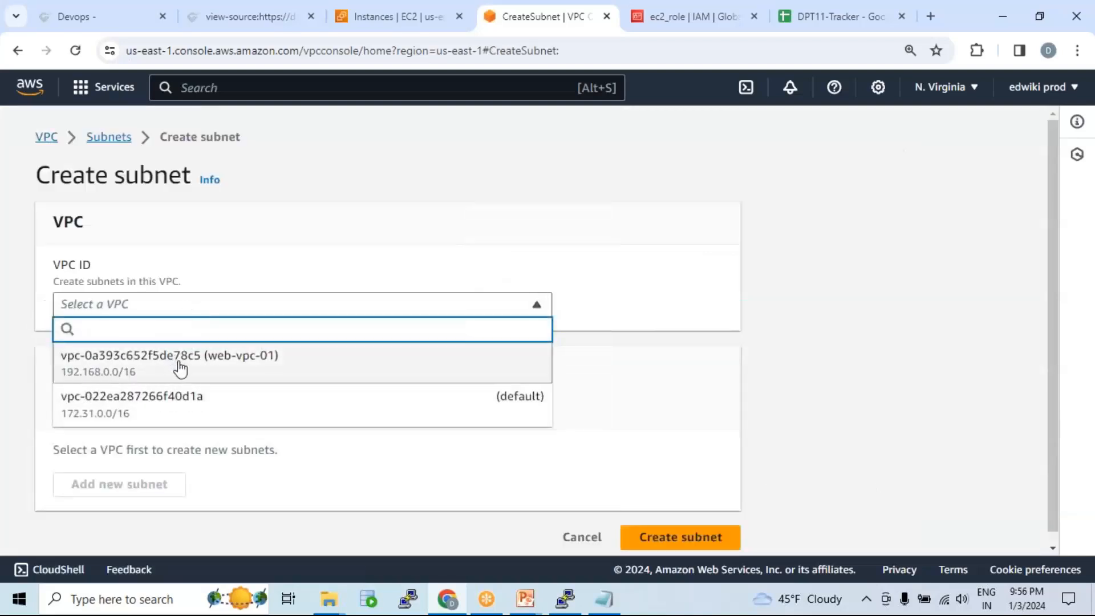
click(203, 368)
scroll(372, 313, down, 5)
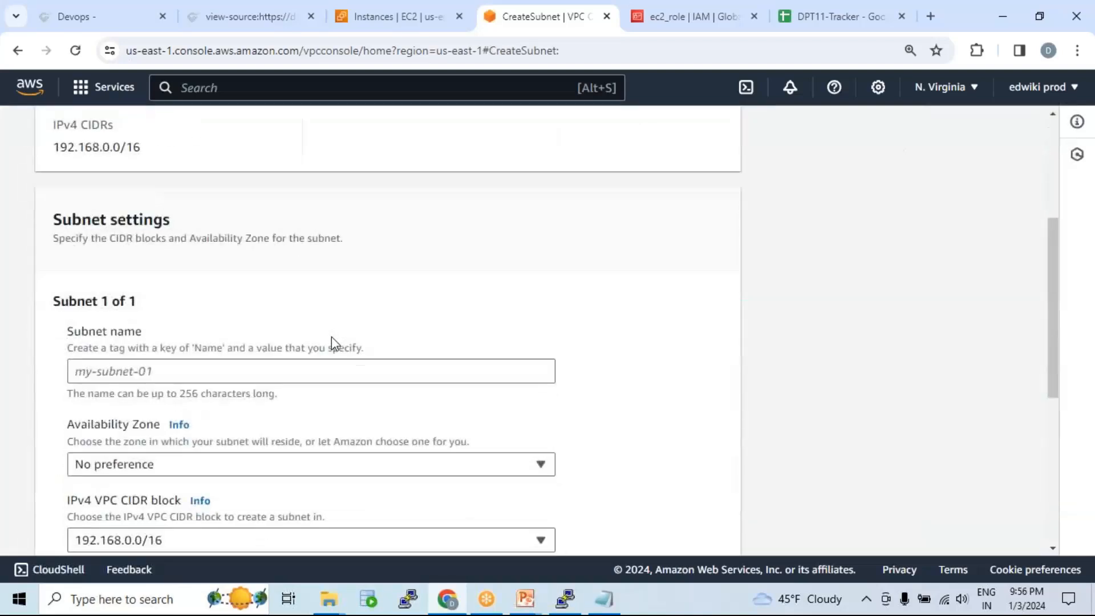
click(280, 297)
text(priv_sub_)
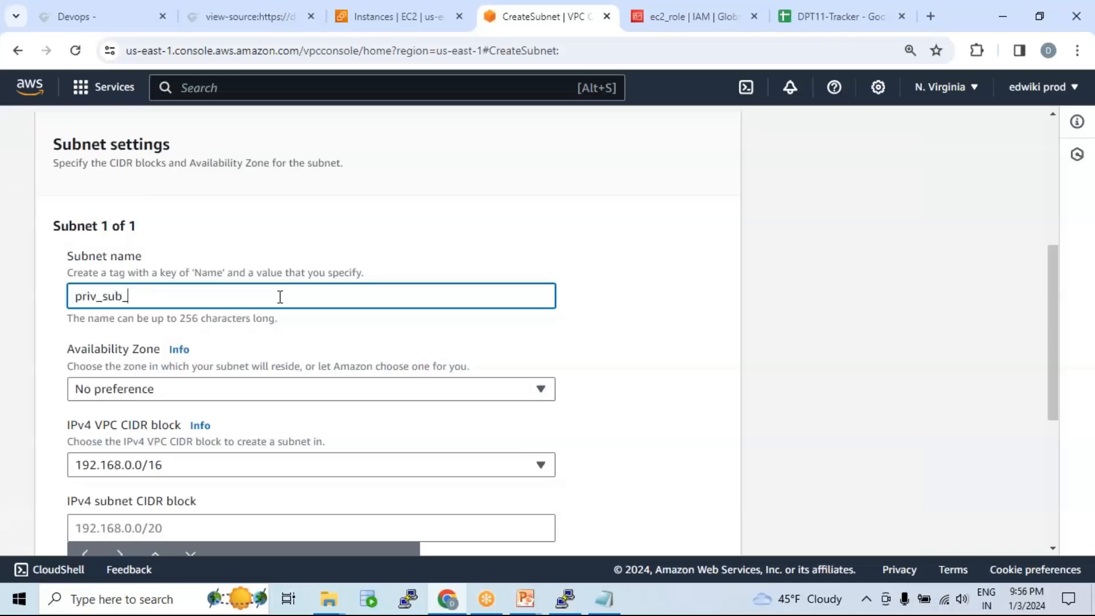
scroll(295, 325, down, 3)
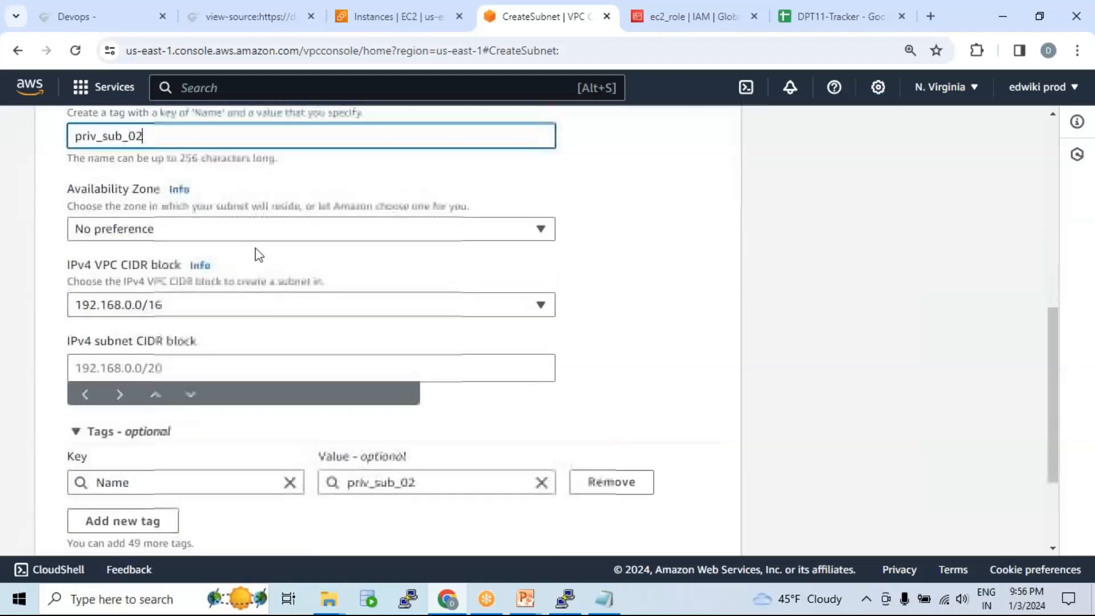
click(255, 229)
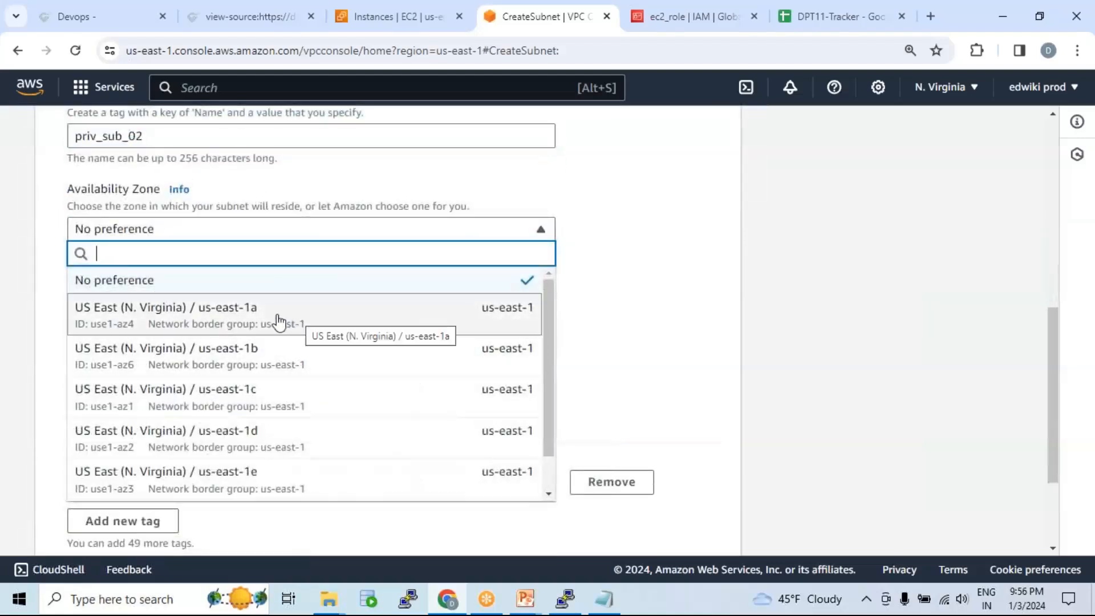
click(296, 360)
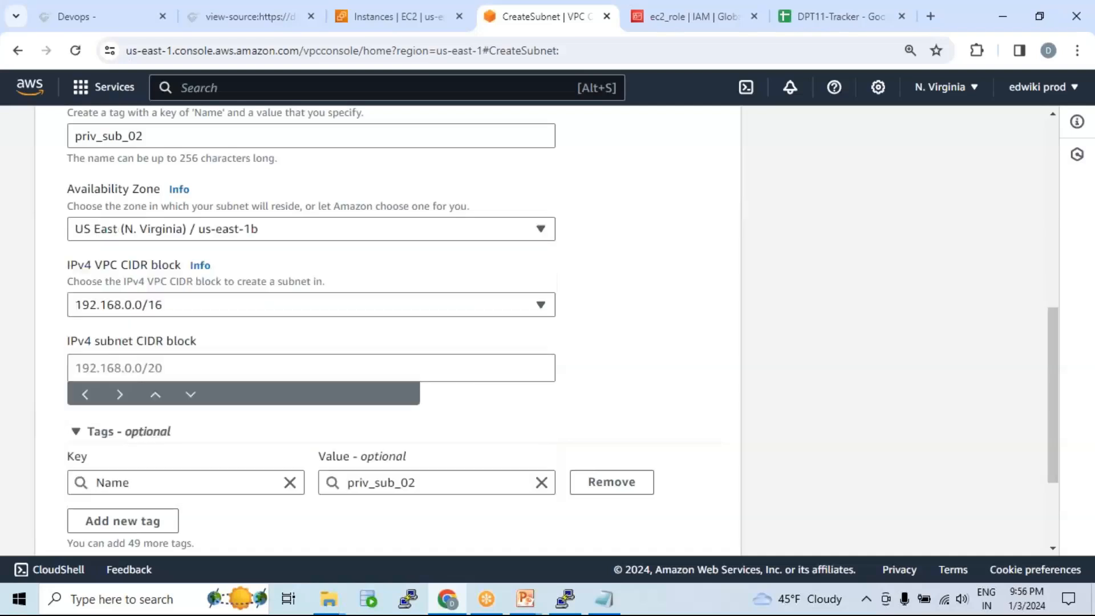
click(202, 370)
text(192)
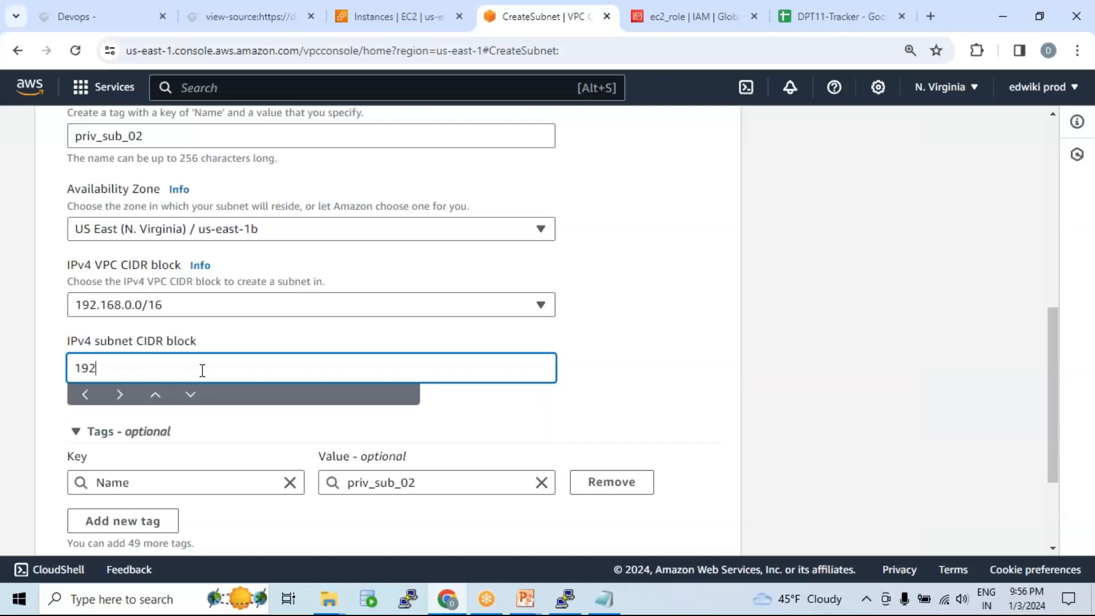
text(.168.3.0/24)
scroll(343, 405, down, 3)
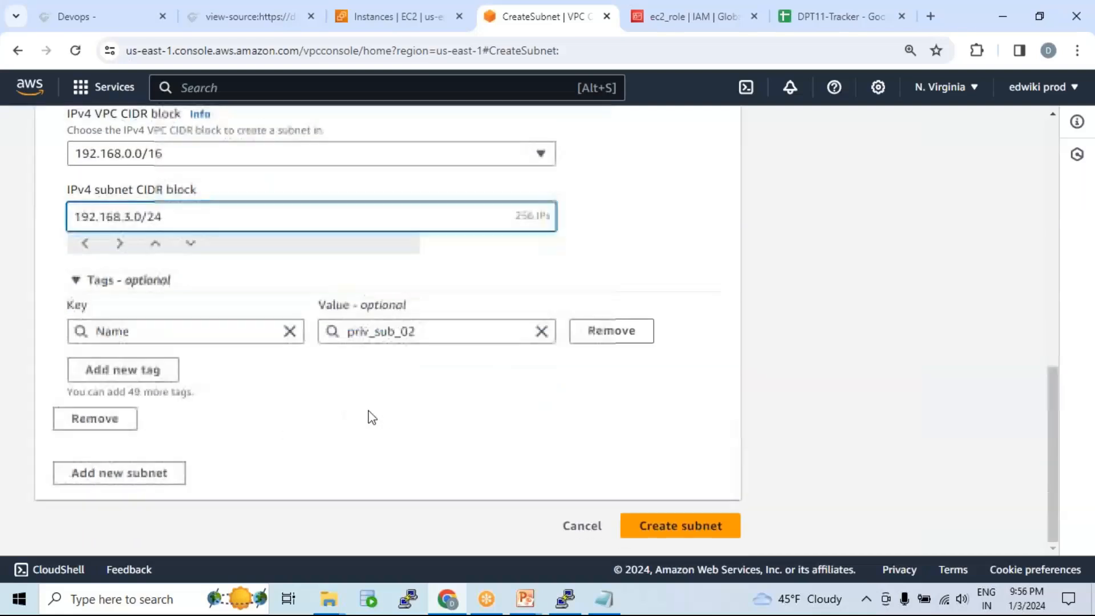
click(713, 530)
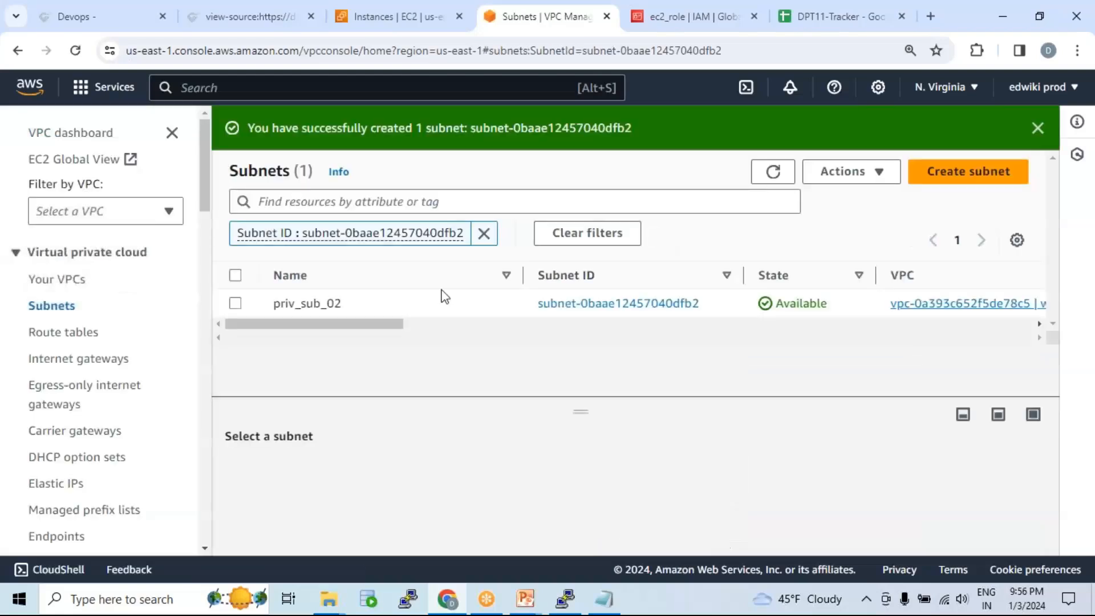
Step: Clear the subnet filter, confirm pub-sub-01 is in us-east-1b, and begin another subnet
click(484, 232)
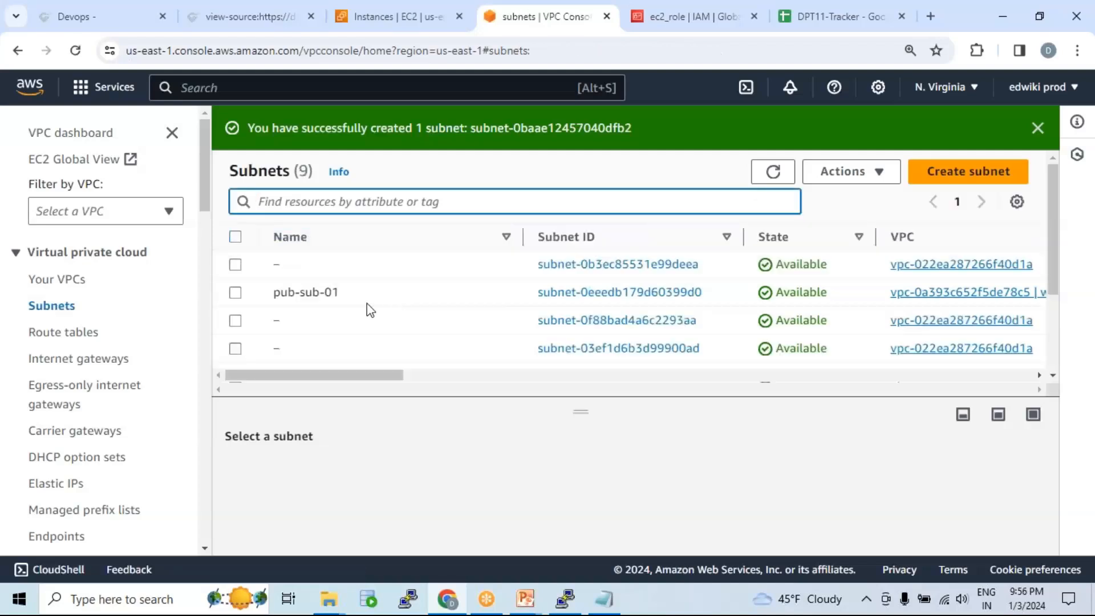
click(236, 293)
drag(360, 376, 629, 377)
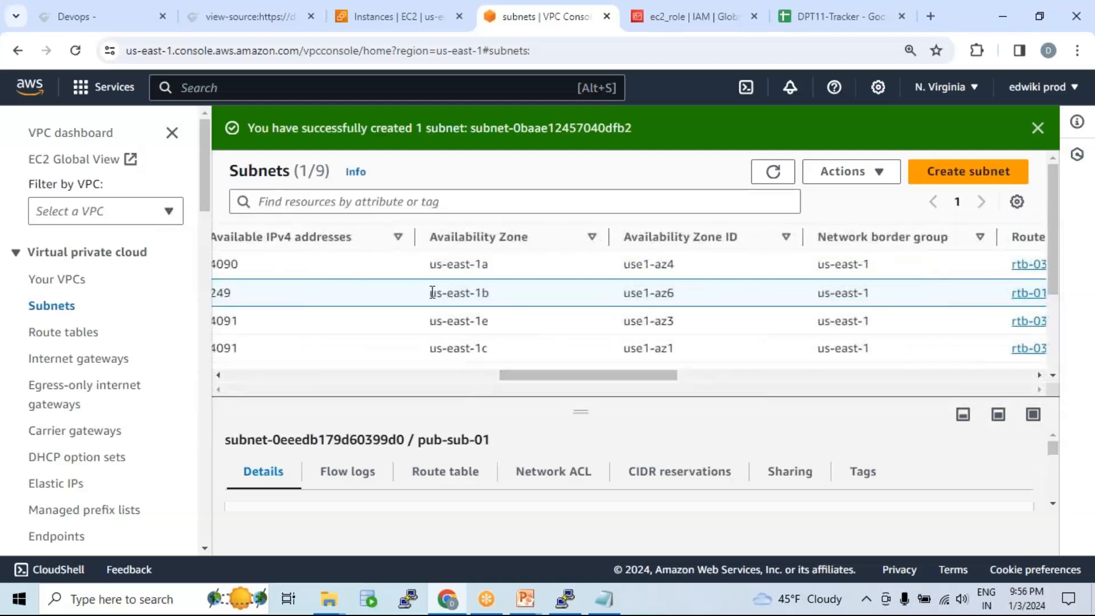
drag(430, 293, 513, 292)
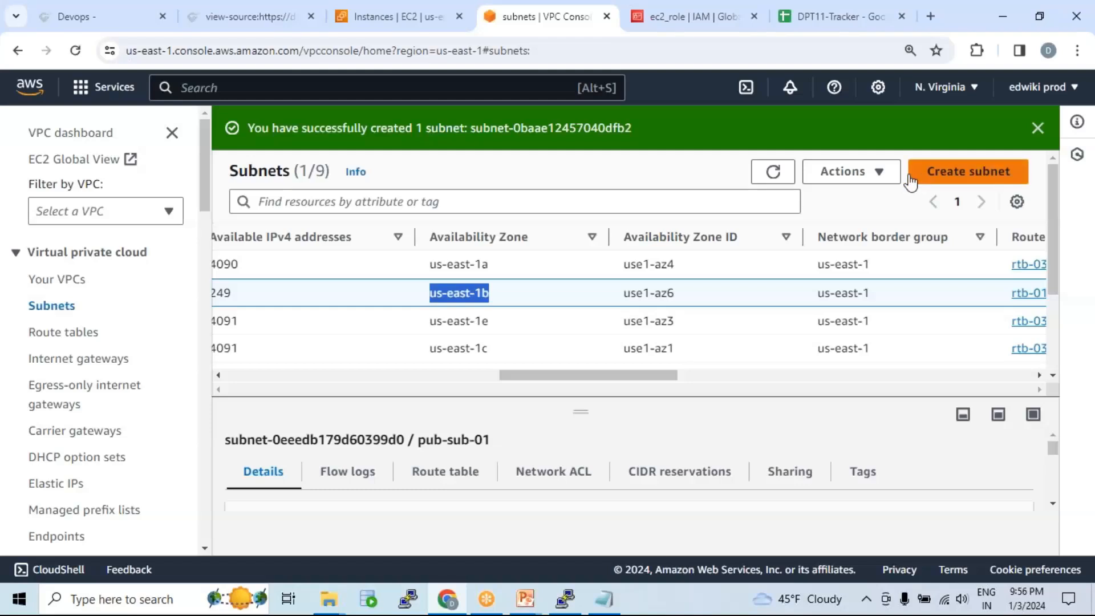
click(946, 183)
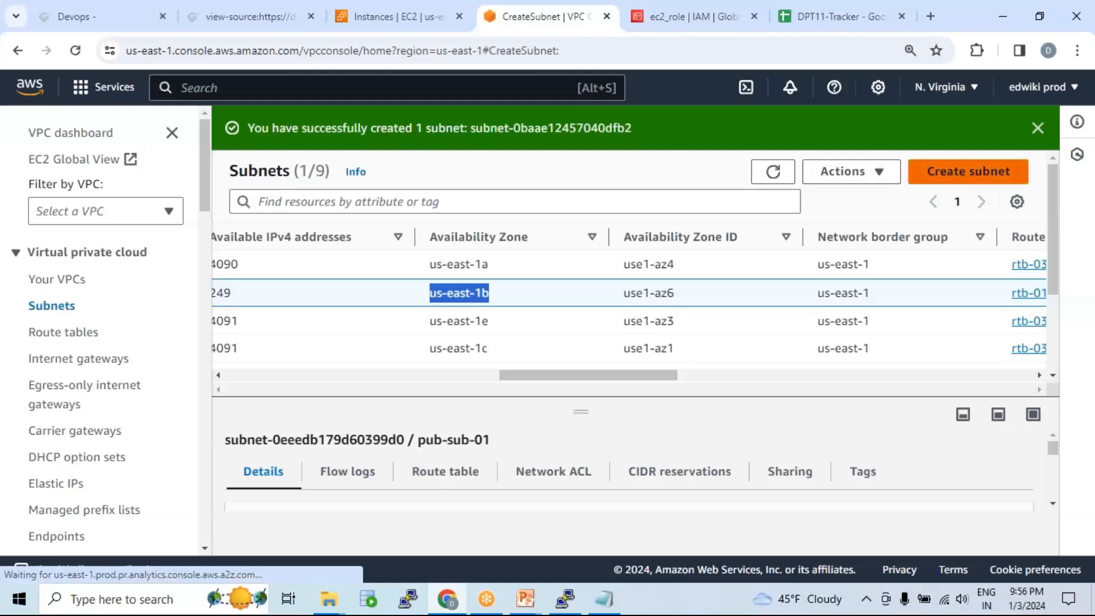
Step: Place the new subnet in web-vpc-01 and name it pub_sub_02
click(340, 303)
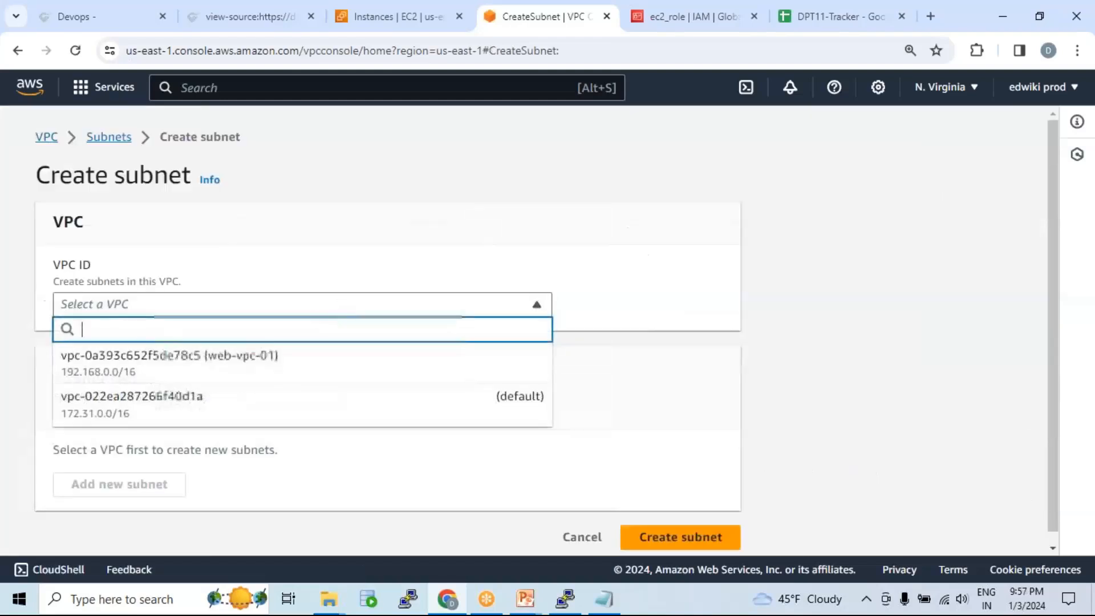
click(266, 367)
scroll(206, 358, down, 4)
click(201, 374)
text(pub_sub_02)
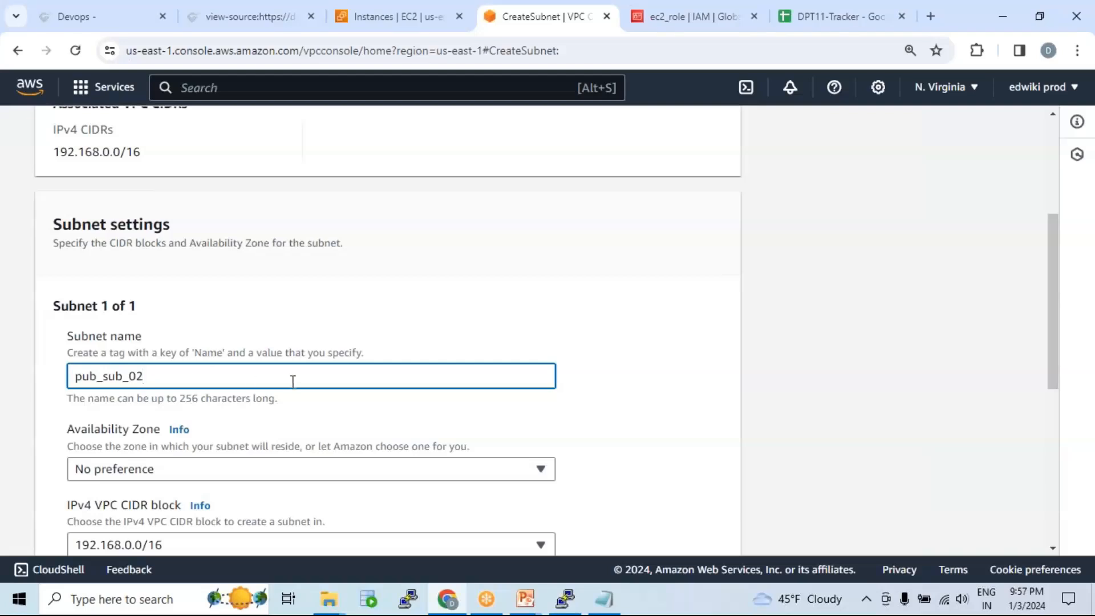
scroll(293, 381, down, 3)
Step: Give pub_sub_02 zone us-east-1a and CIDR 192.168.4.0/24, create it, and view route tables
click(256, 311)
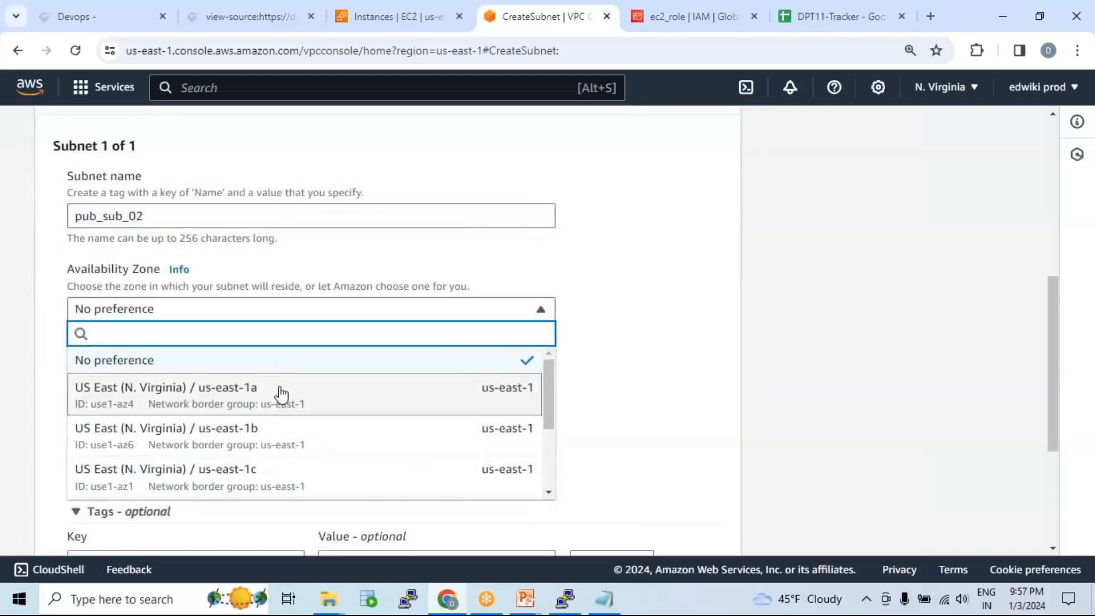
click(280, 393)
scroll(374, 404, down, 2)
click(306, 367)
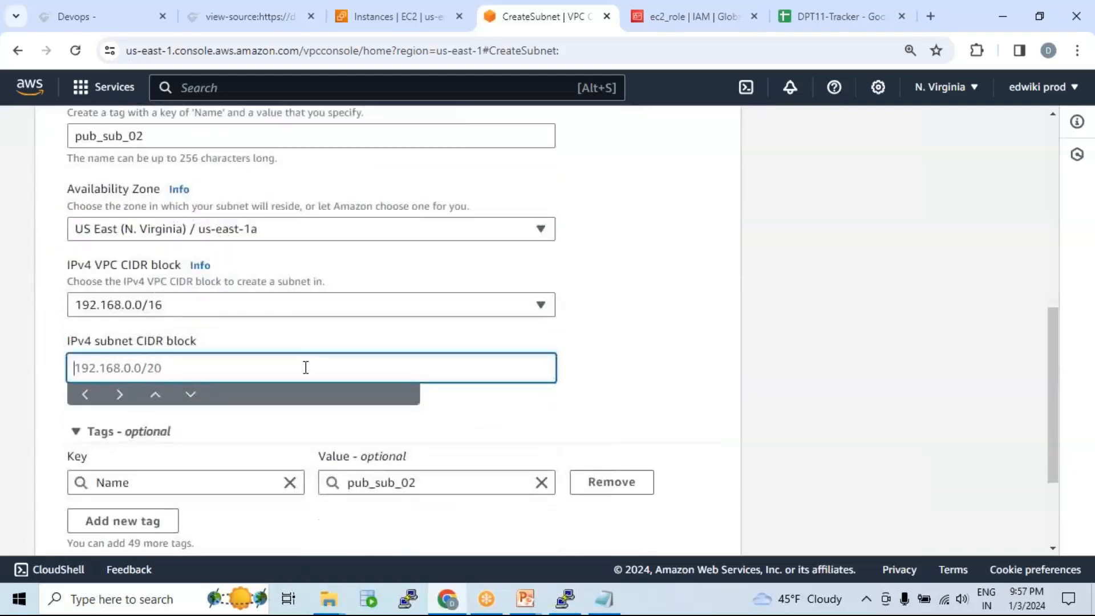
text(192.168)
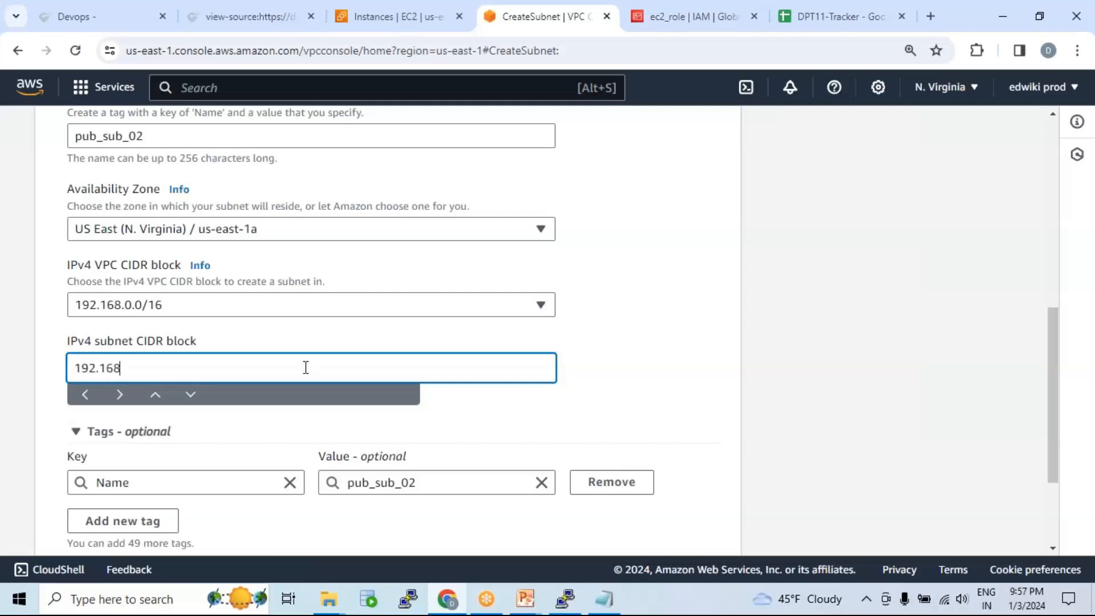
text(.4.0/24)
scroll(512, 426, down, 3)
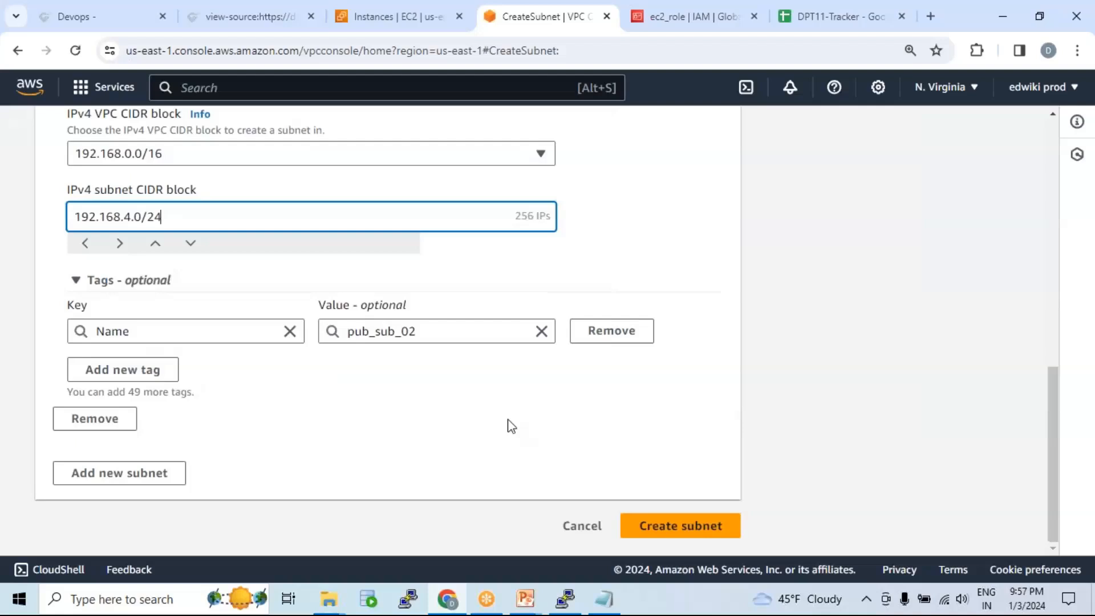
click(693, 527)
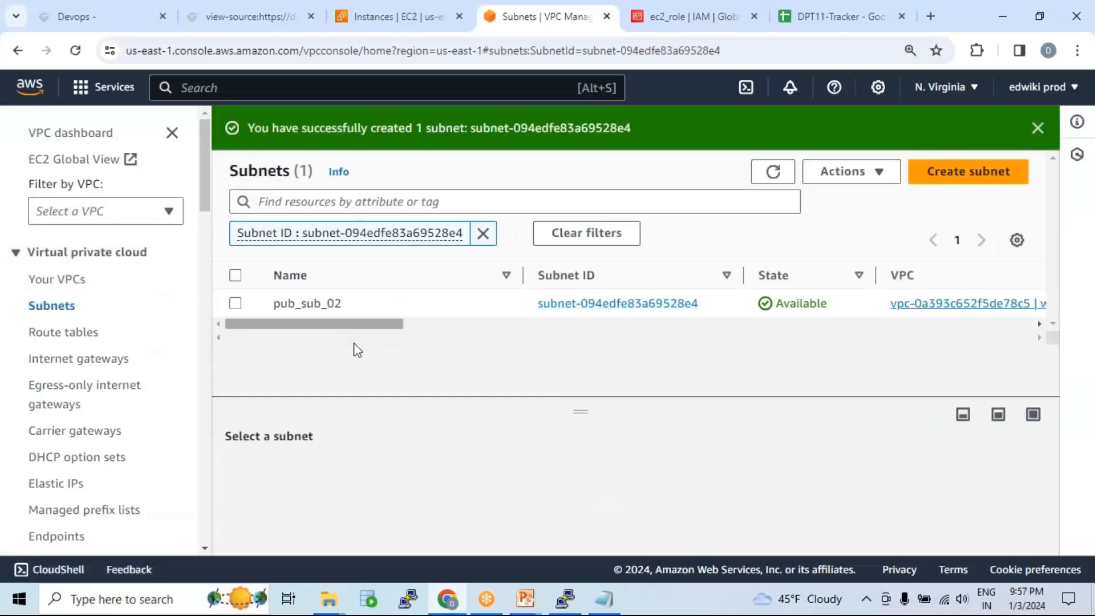
click(75, 336)
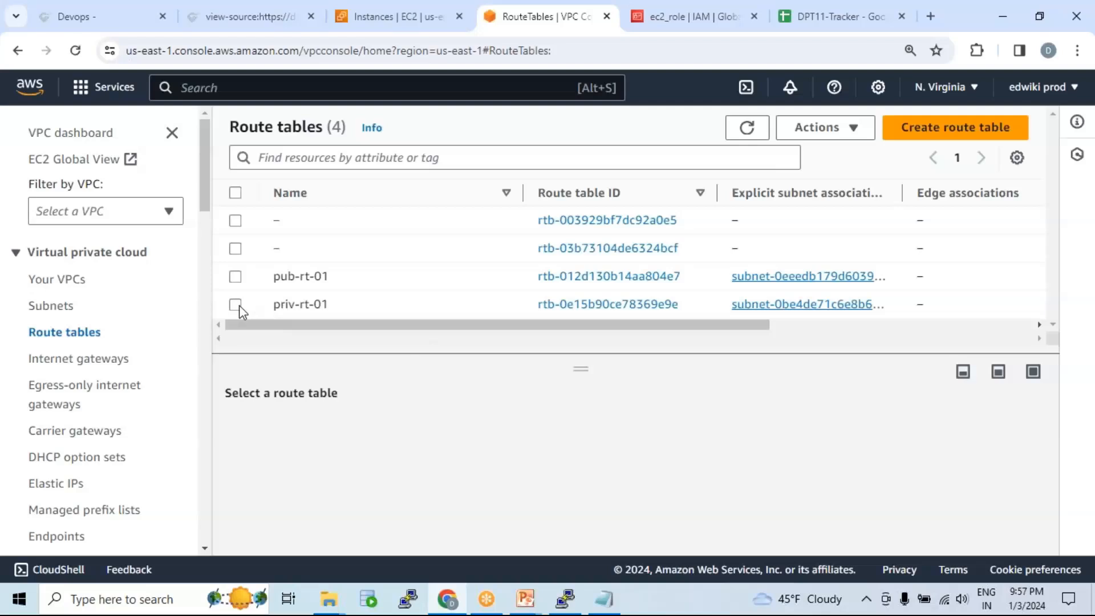
Step: Add priv_sub_02 to priv-rt-01's subnet associations alongside priv-sub-01 and save
click(237, 305)
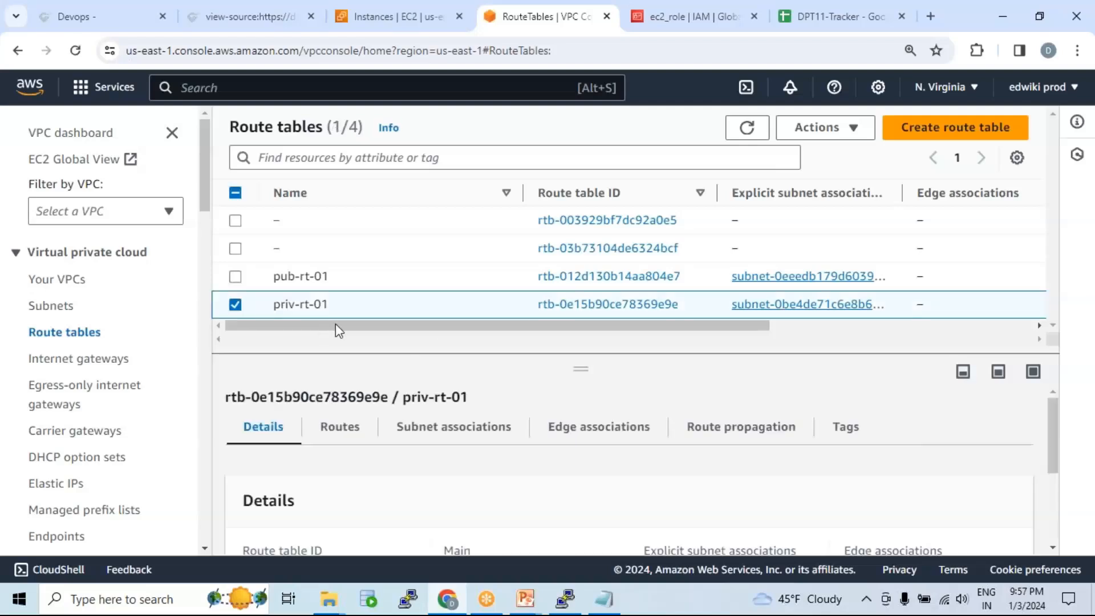
click(459, 434)
scroll(527, 445, down, 2)
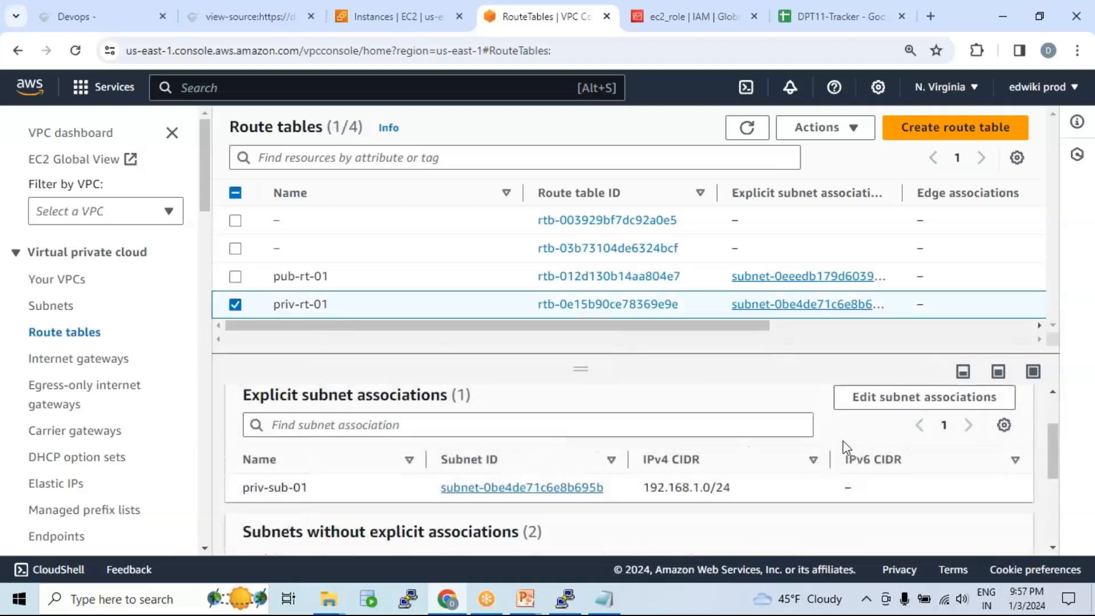
click(908, 404)
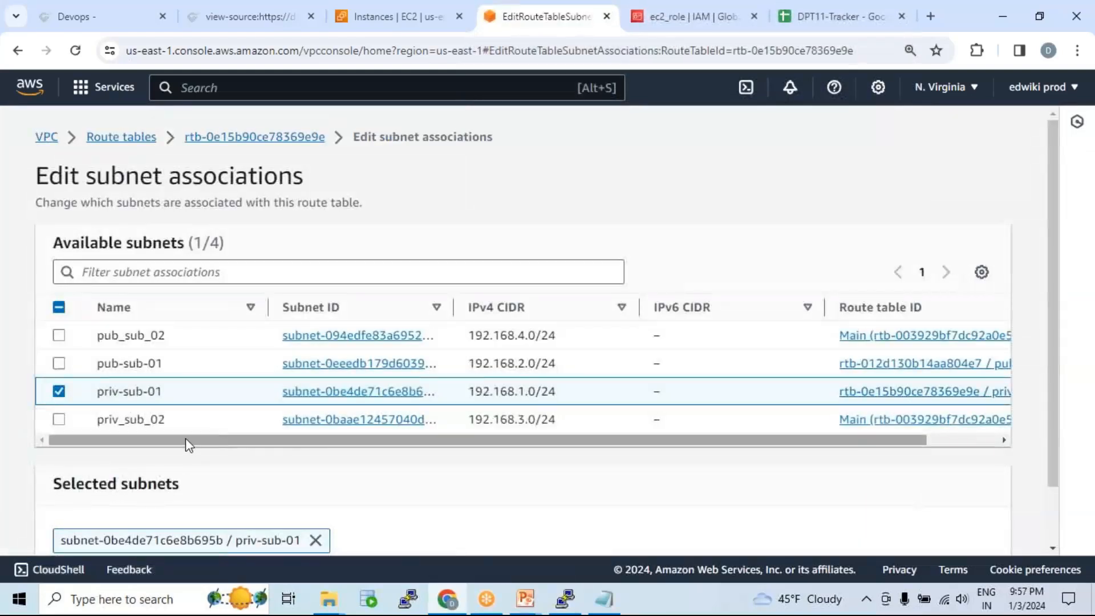
click(59, 420)
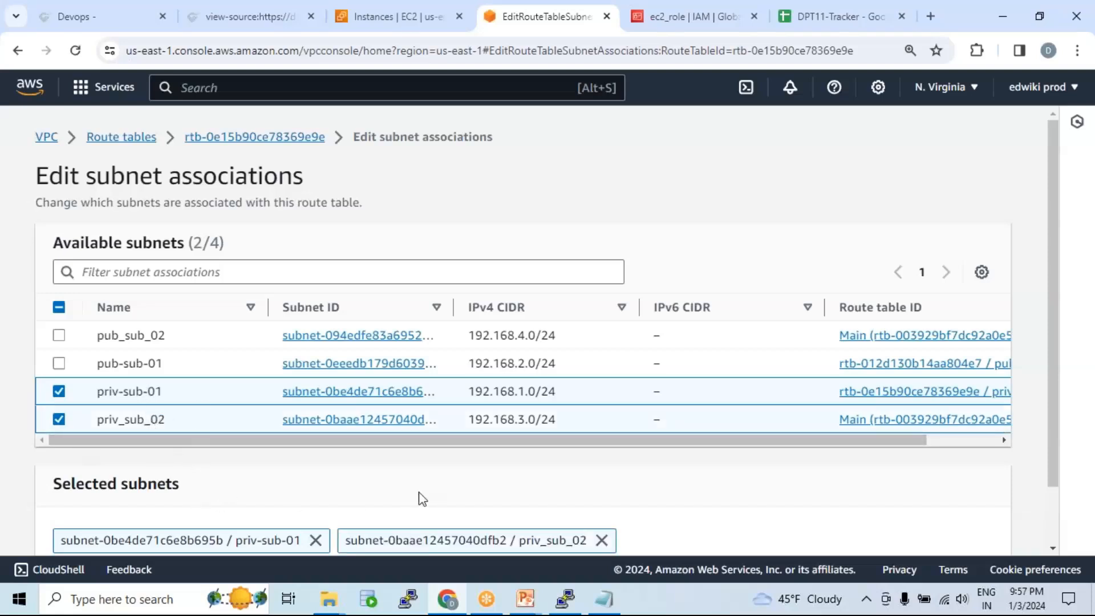
drag(440, 435, 463, 463)
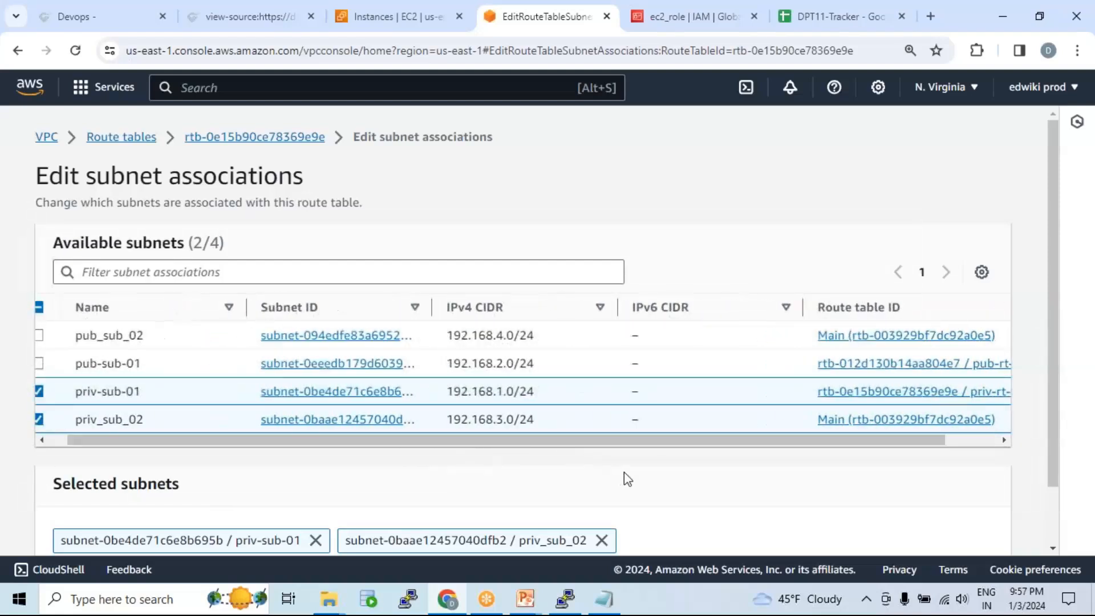
scroll(627, 479, down, 2)
click(913, 526)
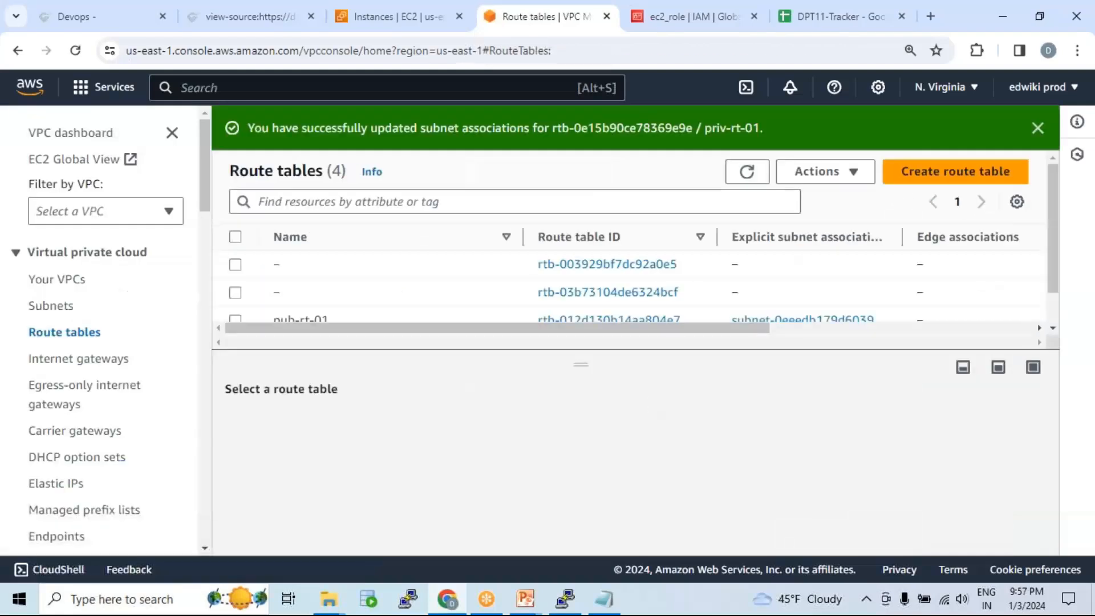
scroll(349, 298, down, 2)
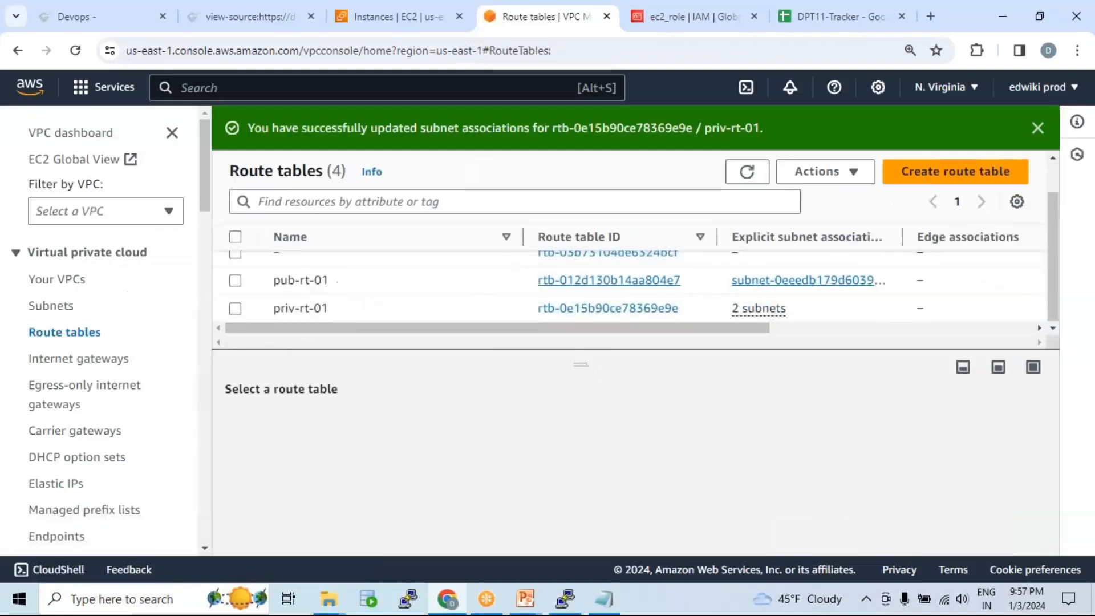
Step: Associate pub_sub_02 with pub-rt-01, then return via the VPC dashboard to EC2 instances
click(236, 281)
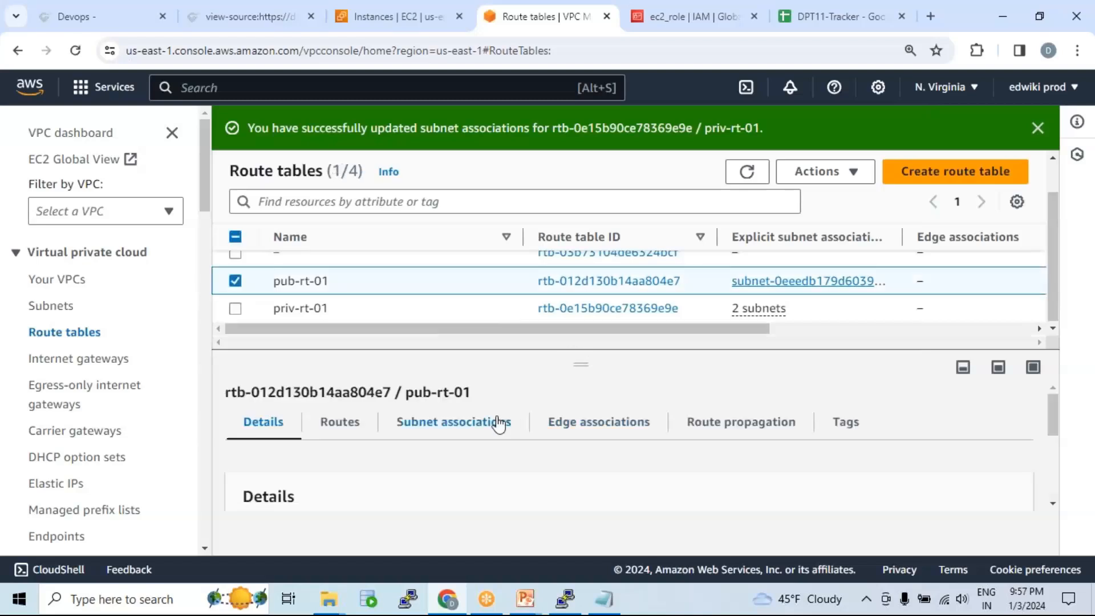
click(482, 430)
click(931, 475)
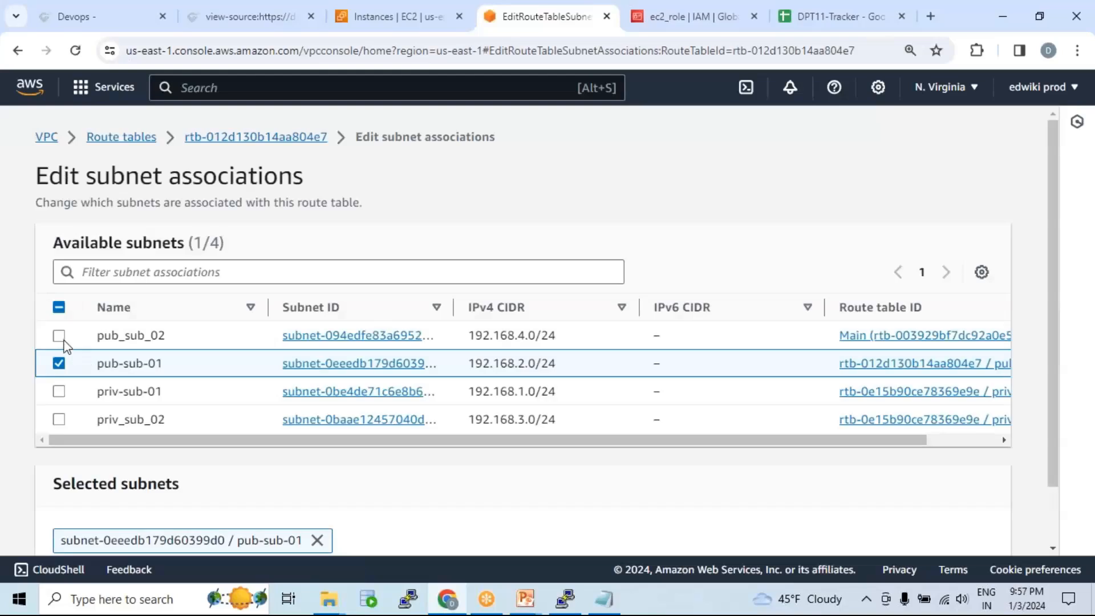
click(59, 336)
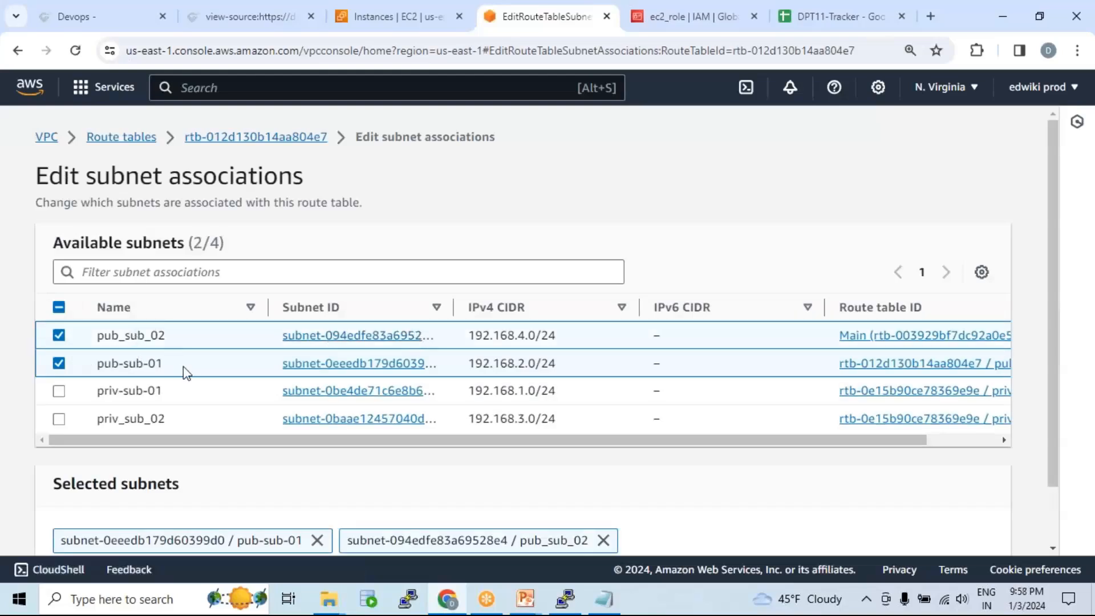
scroll(821, 479, down, 1)
click(938, 523)
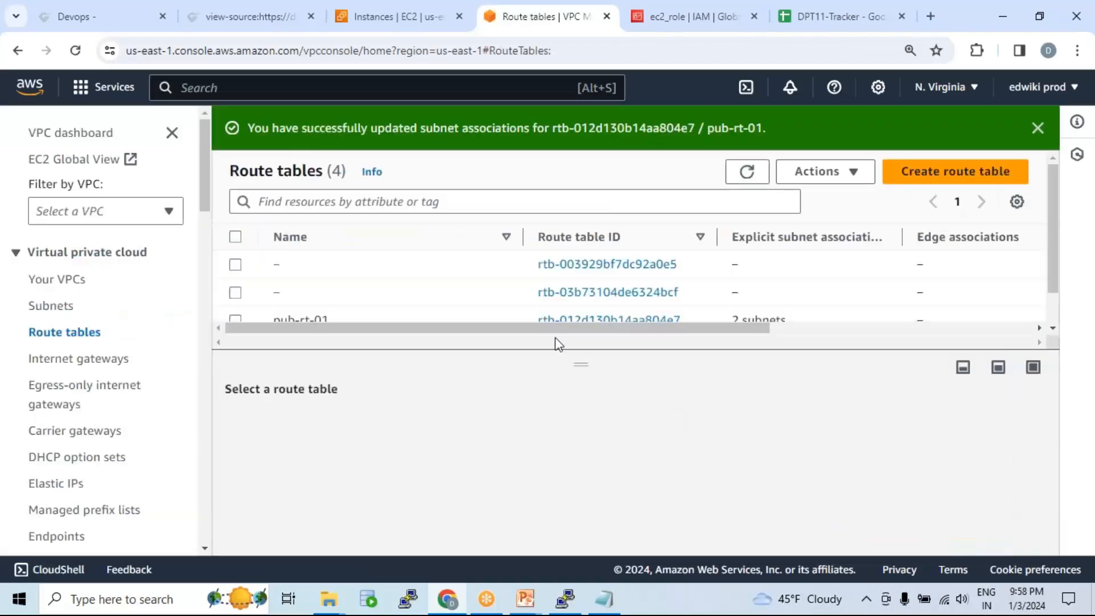
drag(585, 363, 604, 436)
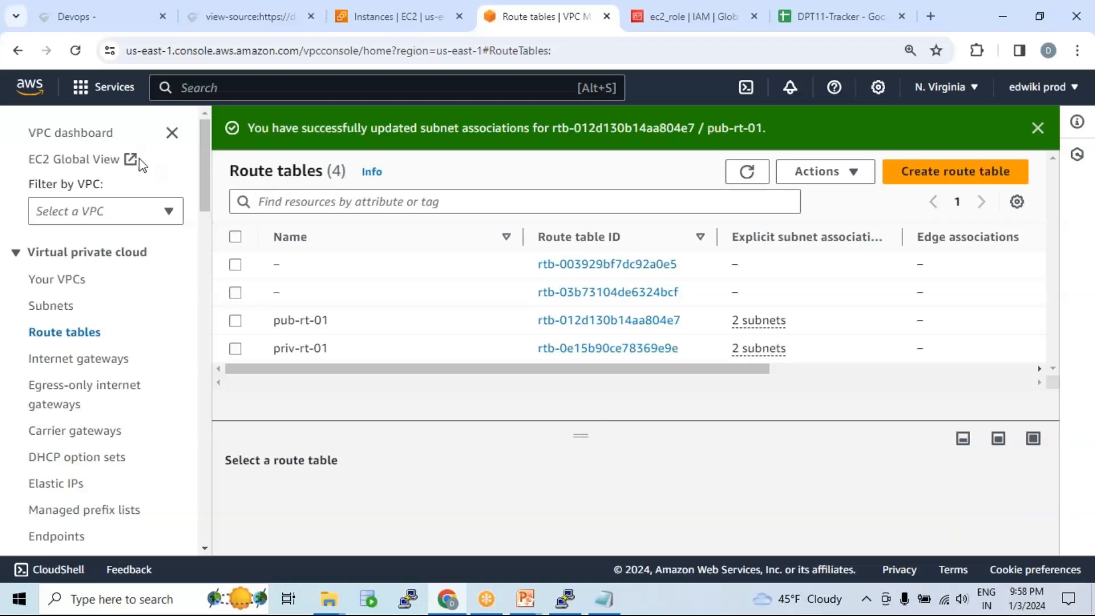
click(90, 138)
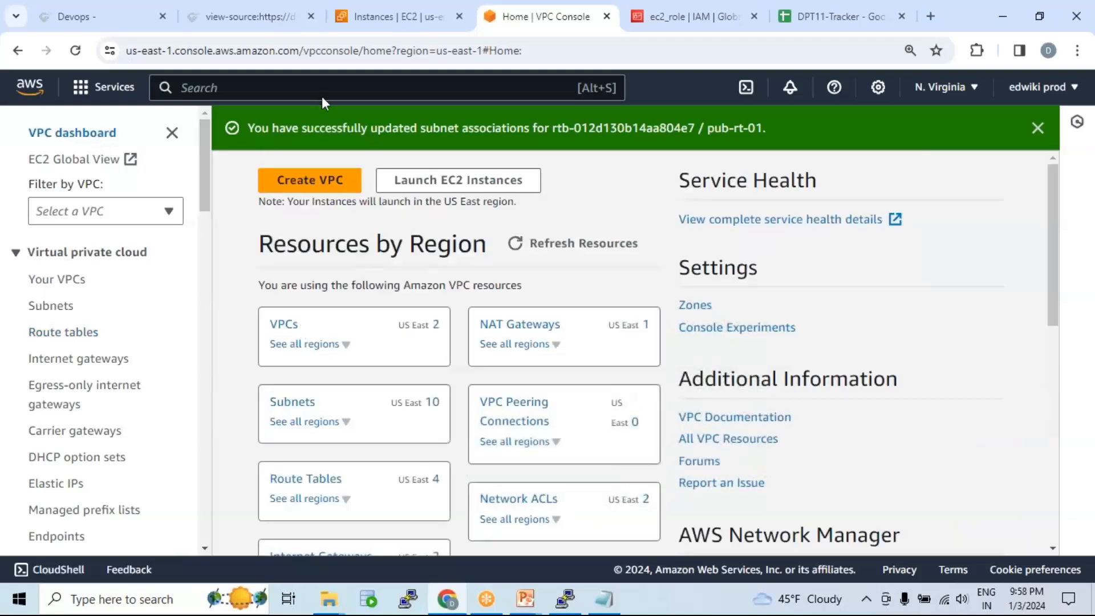
click(369, 23)
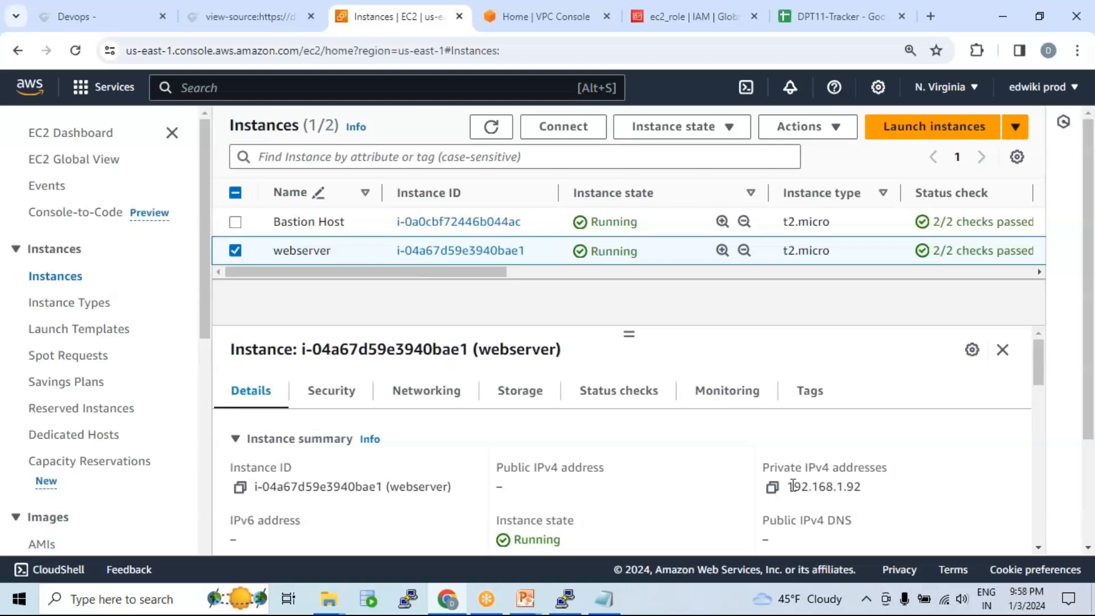
Step: Read the webserver's private IP 192.168.1.92 and its us-east-1a zone in the instances list
drag(793, 485, 883, 485)
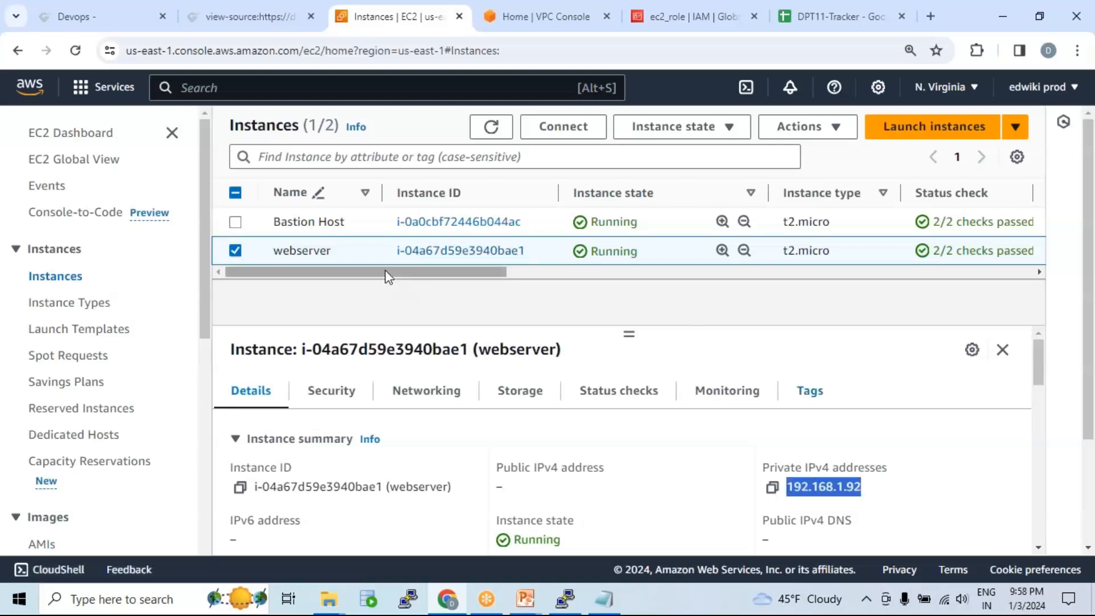
drag(349, 276, 557, 303)
drag(548, 250, 606, 250)
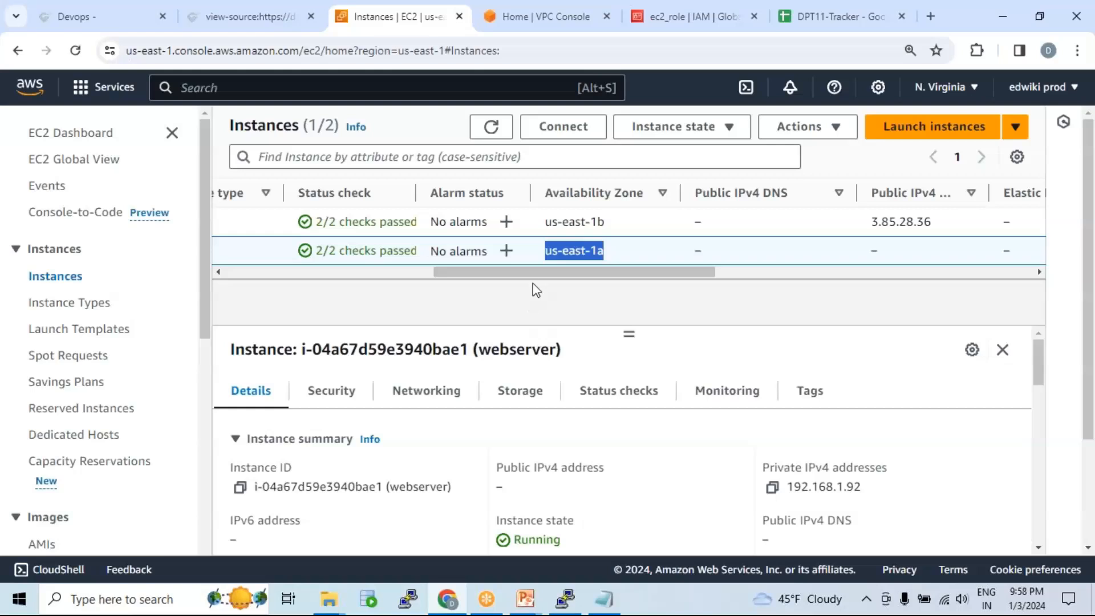
mouse_move(542, 272)
mouse_down()
mouse_move(279, 286)
mouse_move(537, 281)
mouse_up()
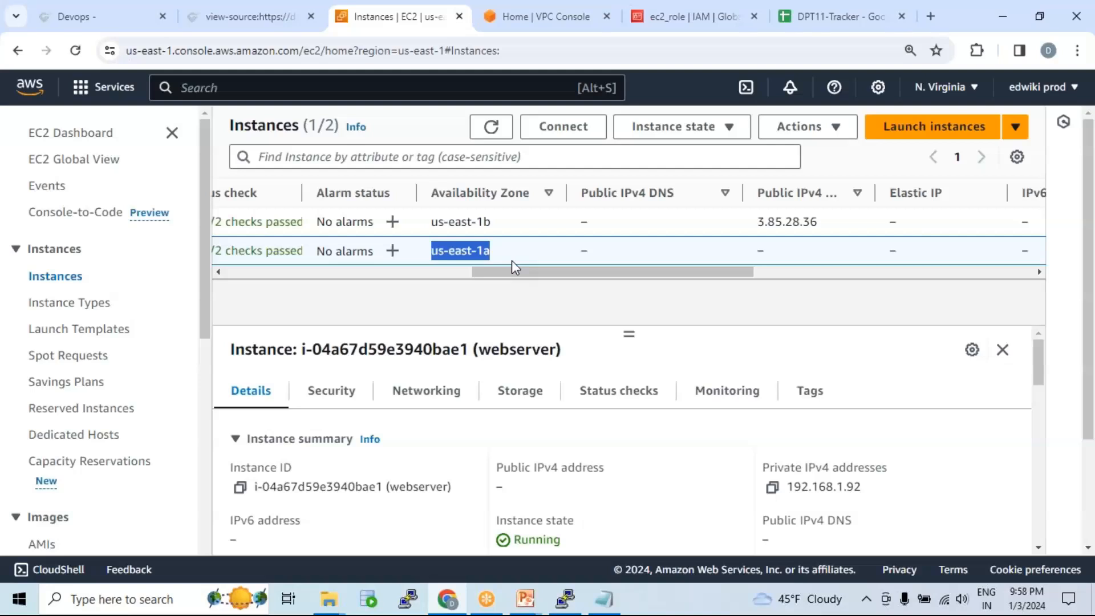
Step: Start a new instance named webserver using key pair dpt11
click(924, 131)
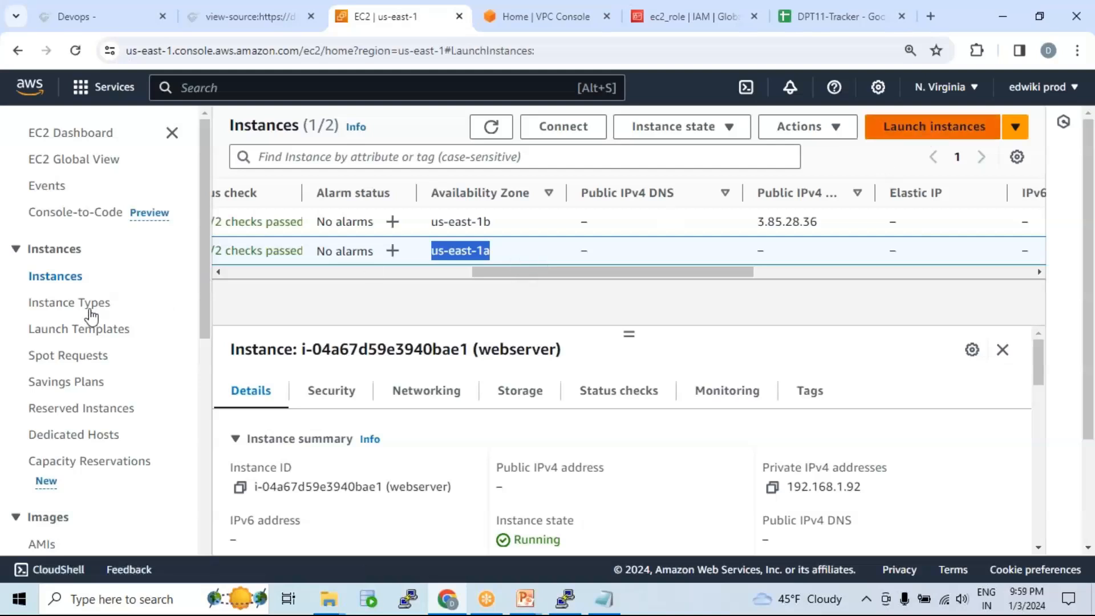
text(webserver)
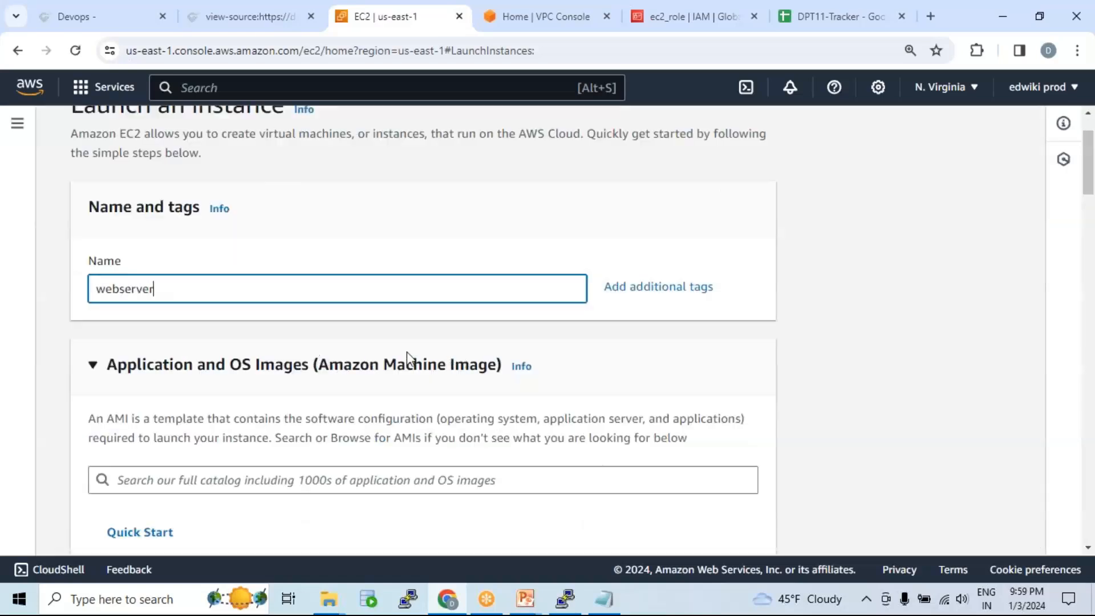
scroll(407, 352, down, 1)
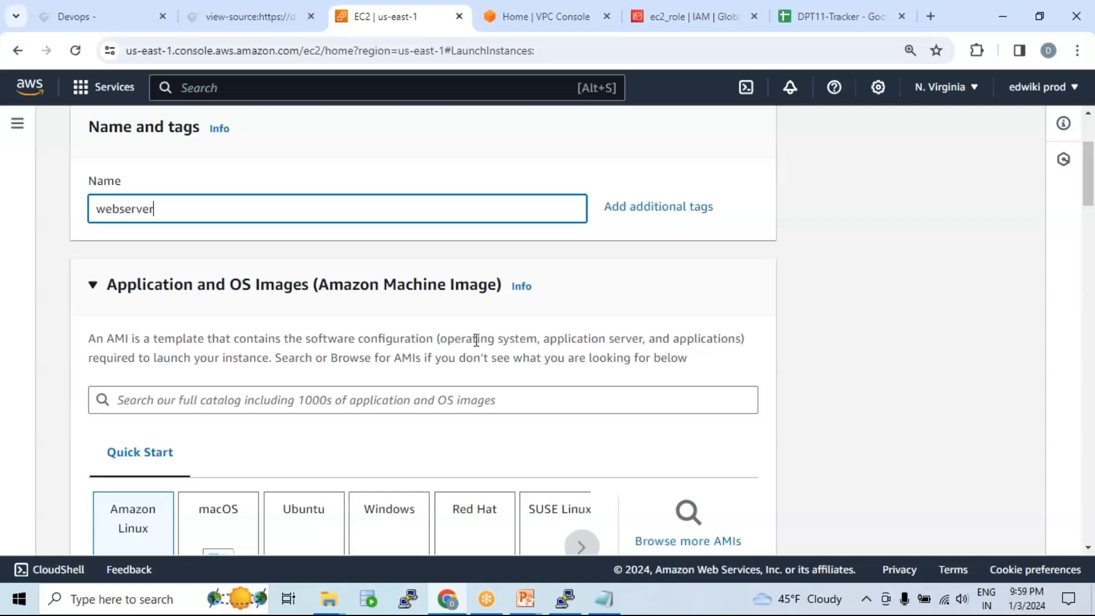
scroll(476, 340, down, 5)
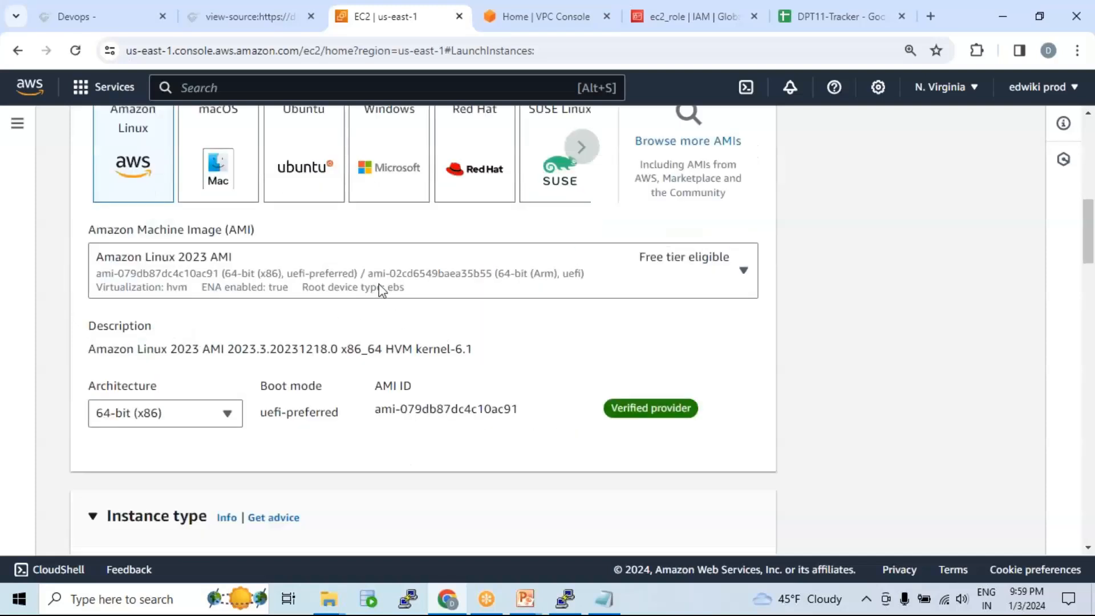
scroll(380, 290, down, 2)
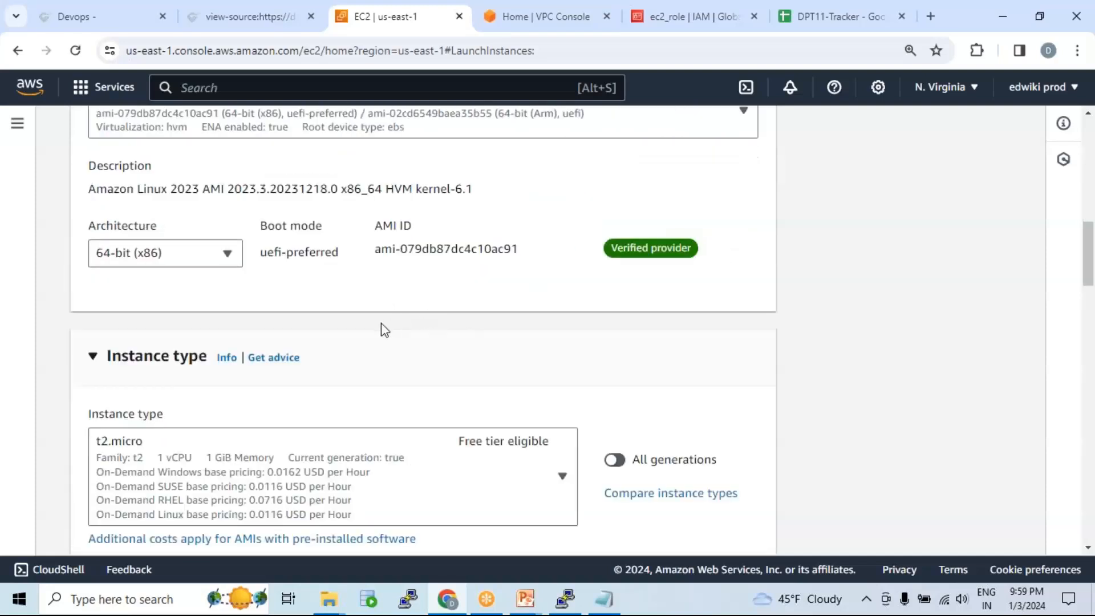
scroll(485, 342, down, 4)
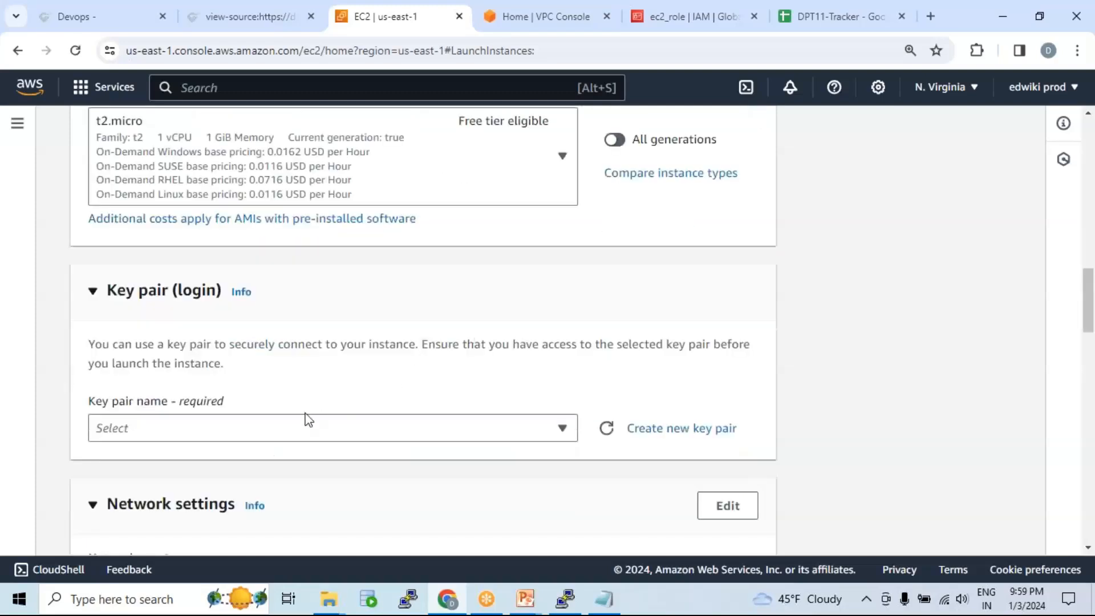
click(293, 429)
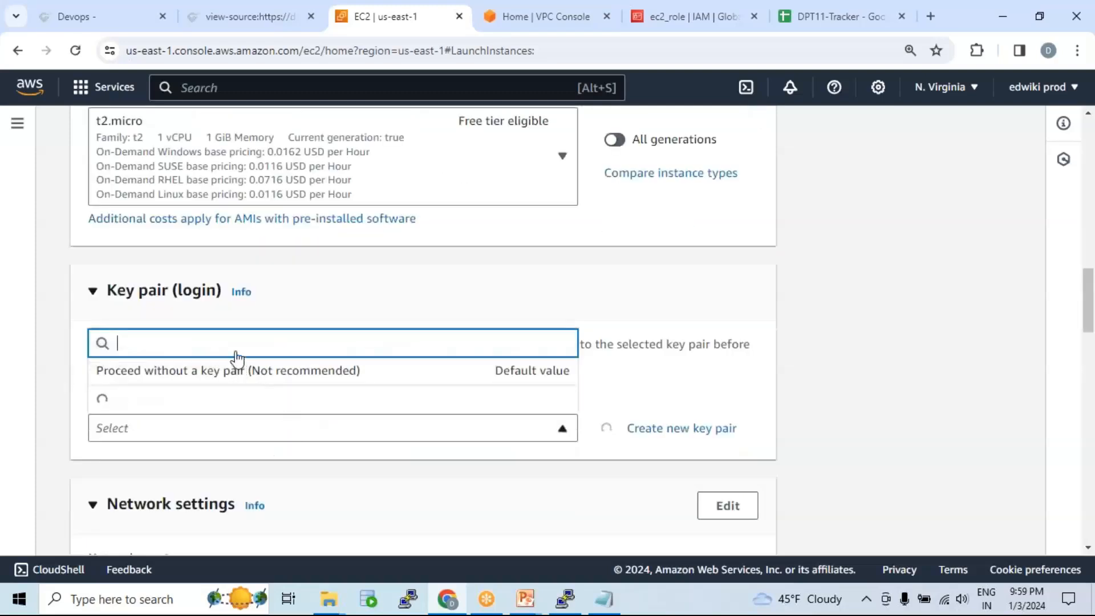
scroll(216, 354, down, 2)
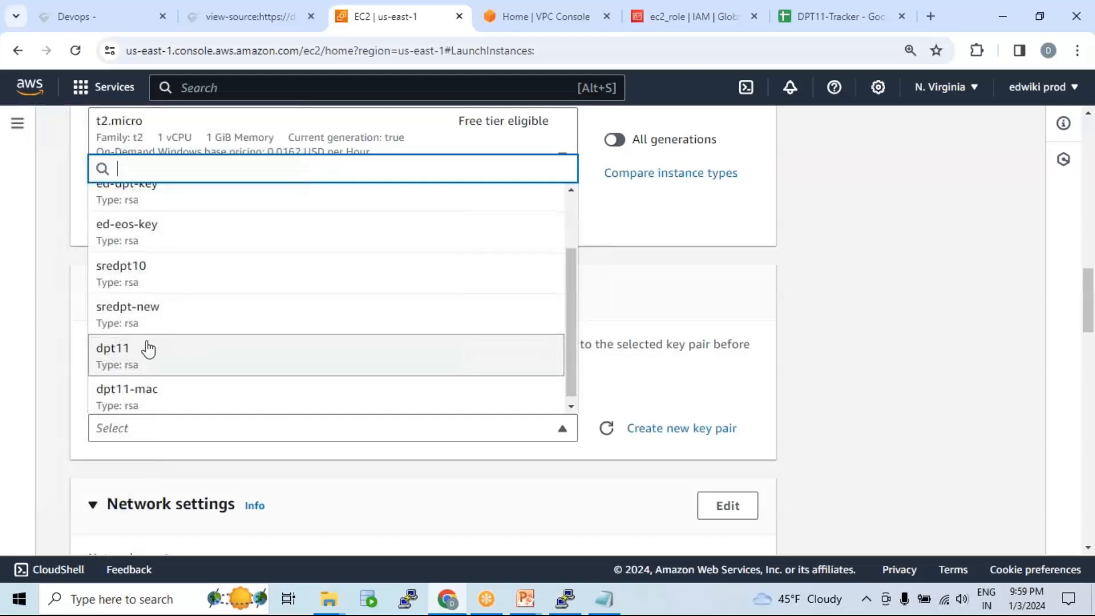
click(158, 353)
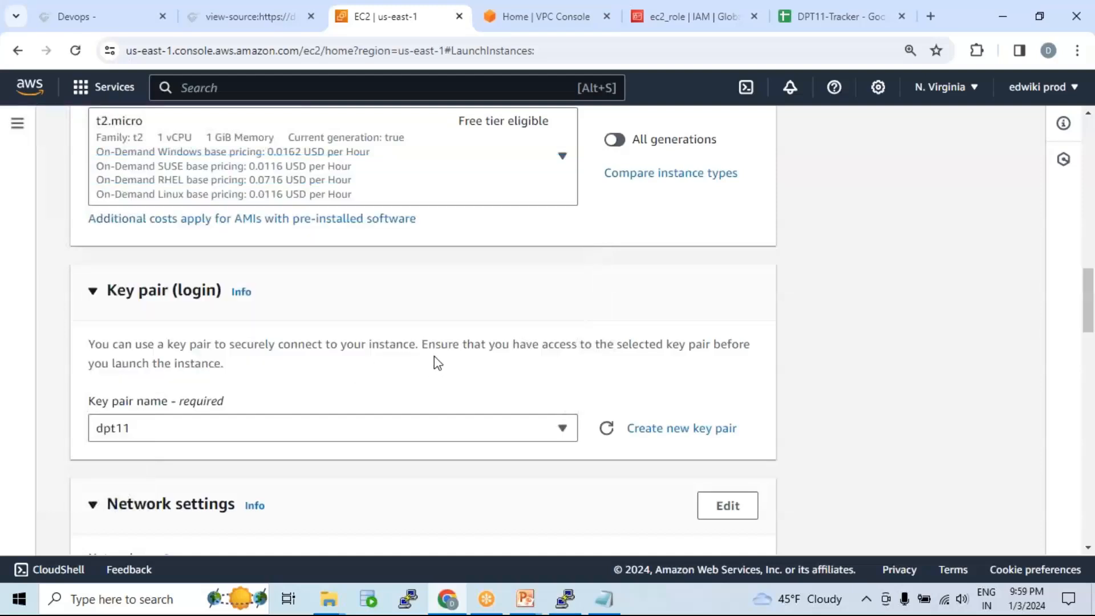
scroll(422, 363, down, 3)
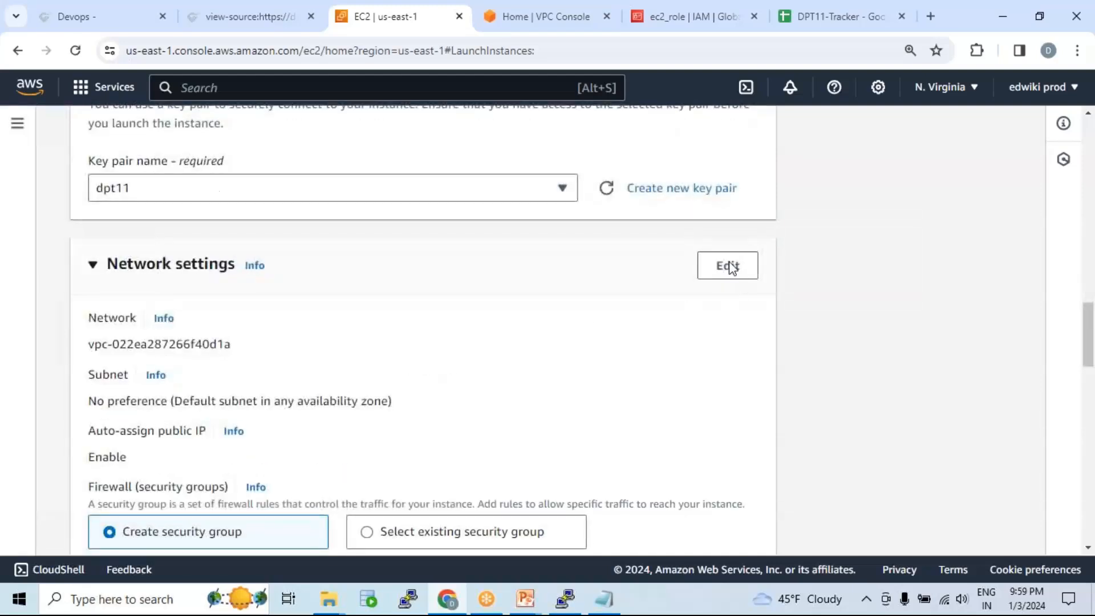
Step: Set networking to VPC web-vpc-01, subnet priv_sub_02, with the existing default security group
click(730, 267)
click(437, 365)
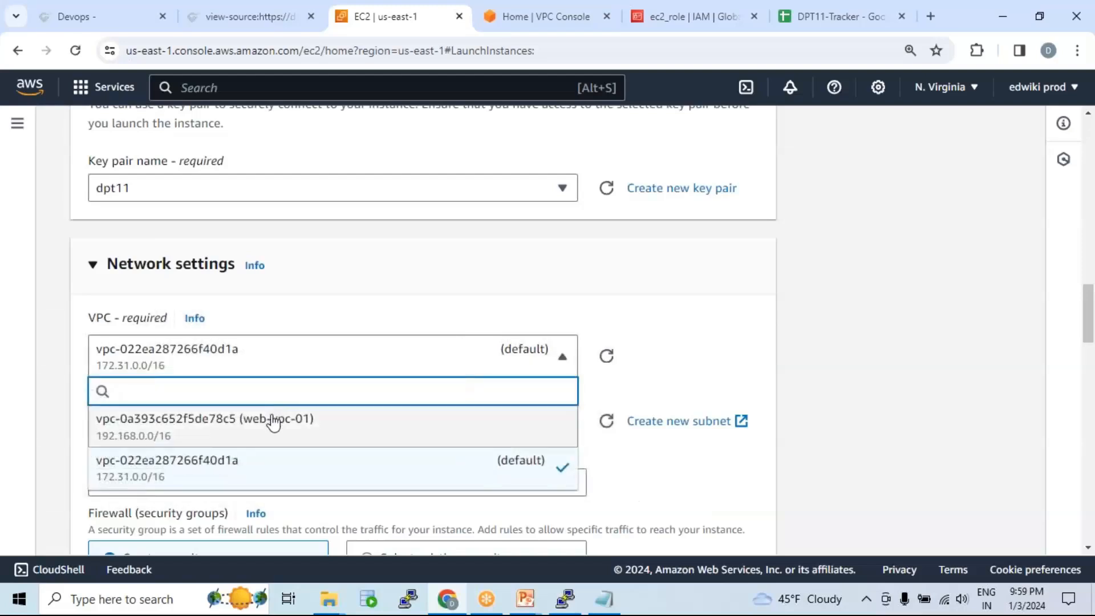
click(367, 421)
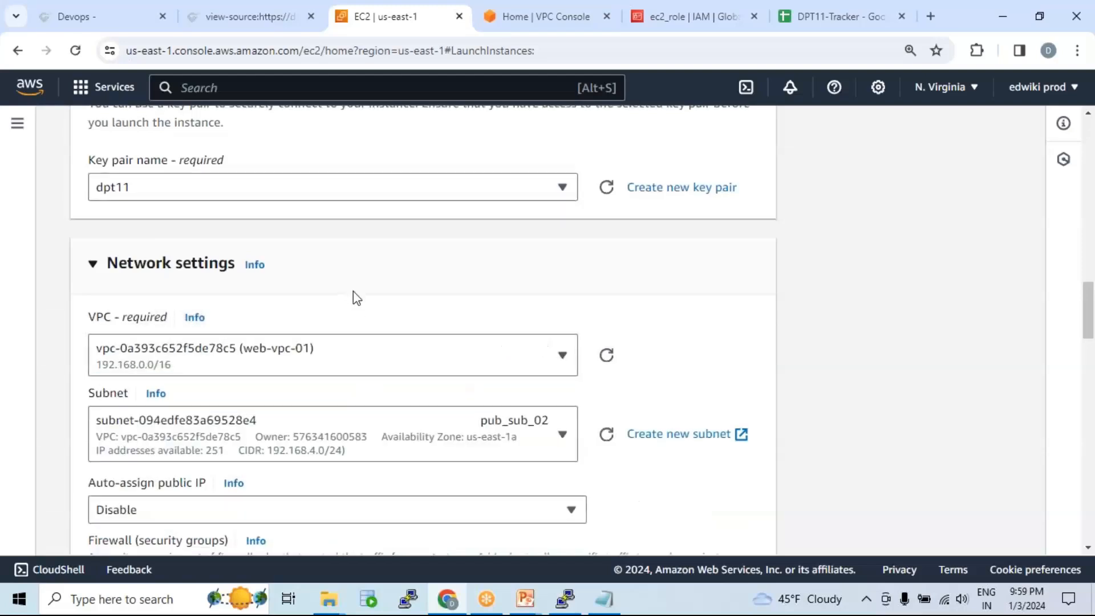
scroll(355, 294, down, 1)
click(359, 354)
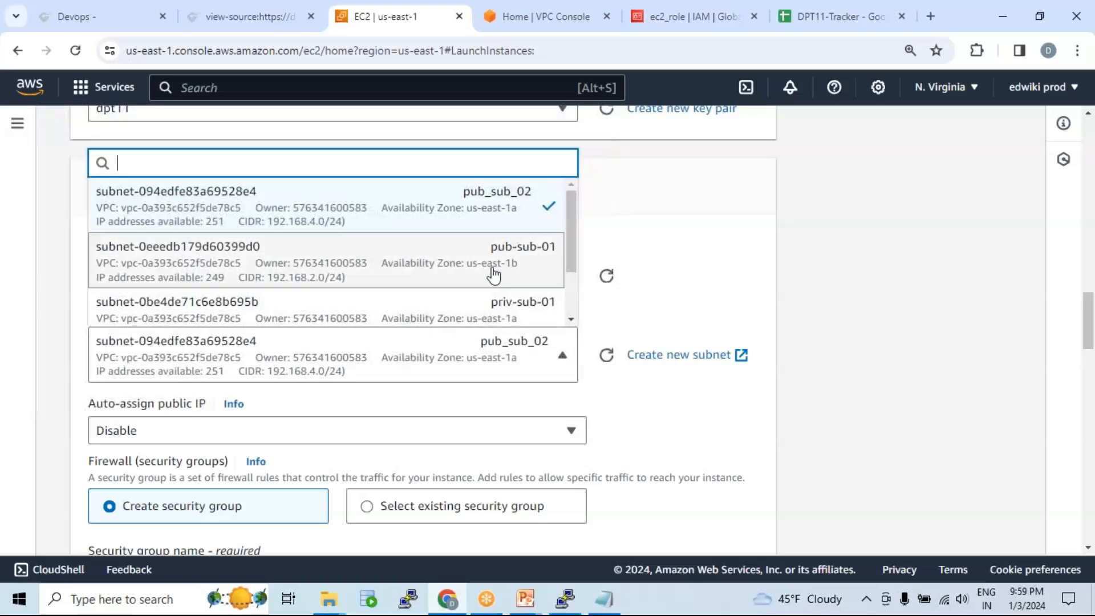
scroll(501, 270, down, 3)
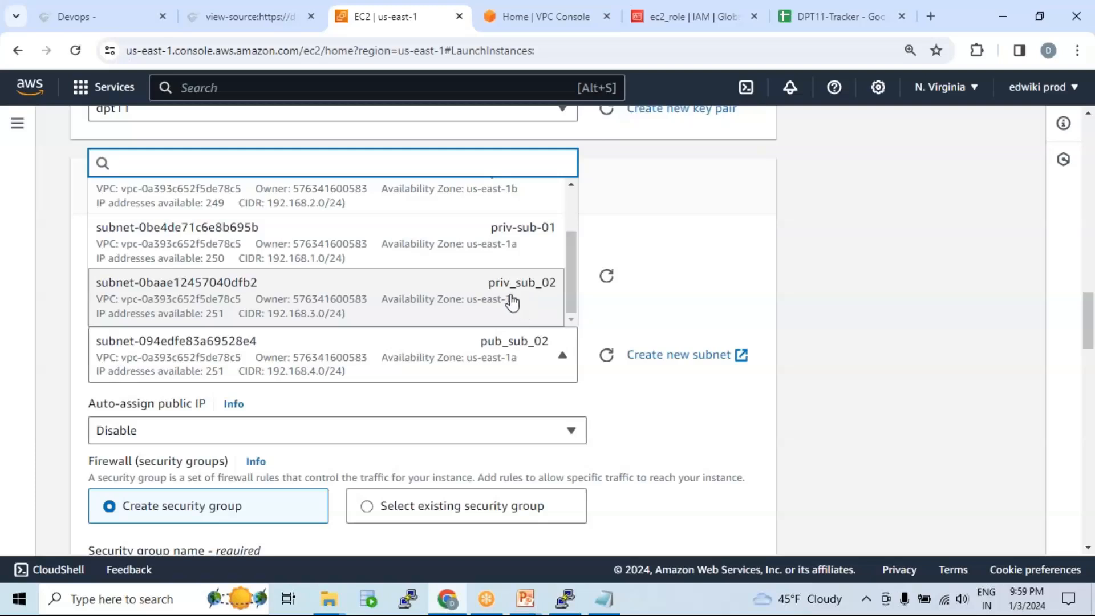
click(512, 303)
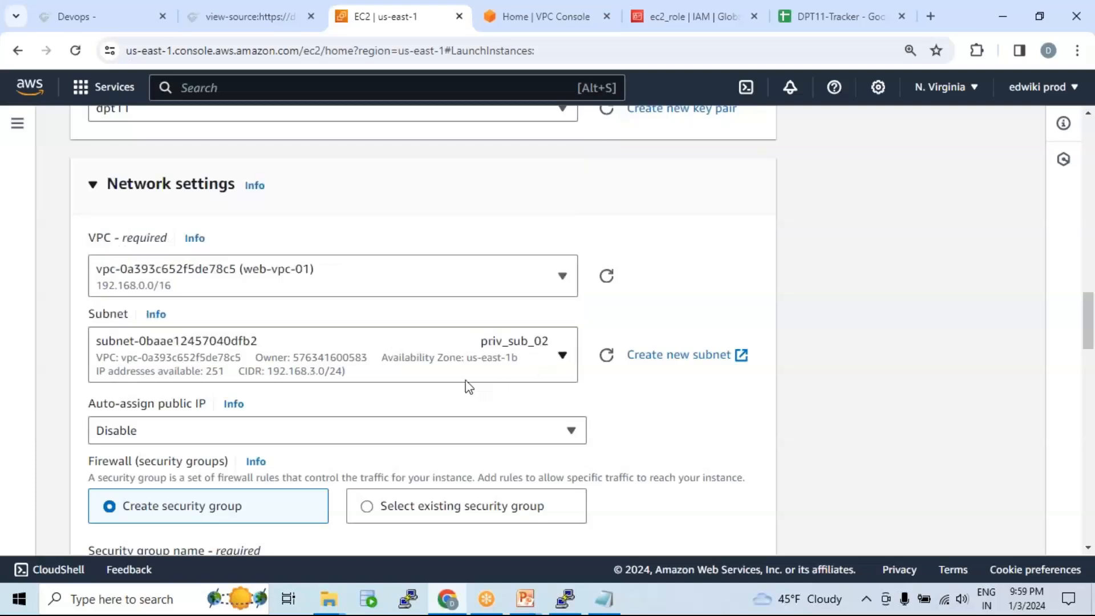
scroll(466, 384, down, 5)
click(368, 188)
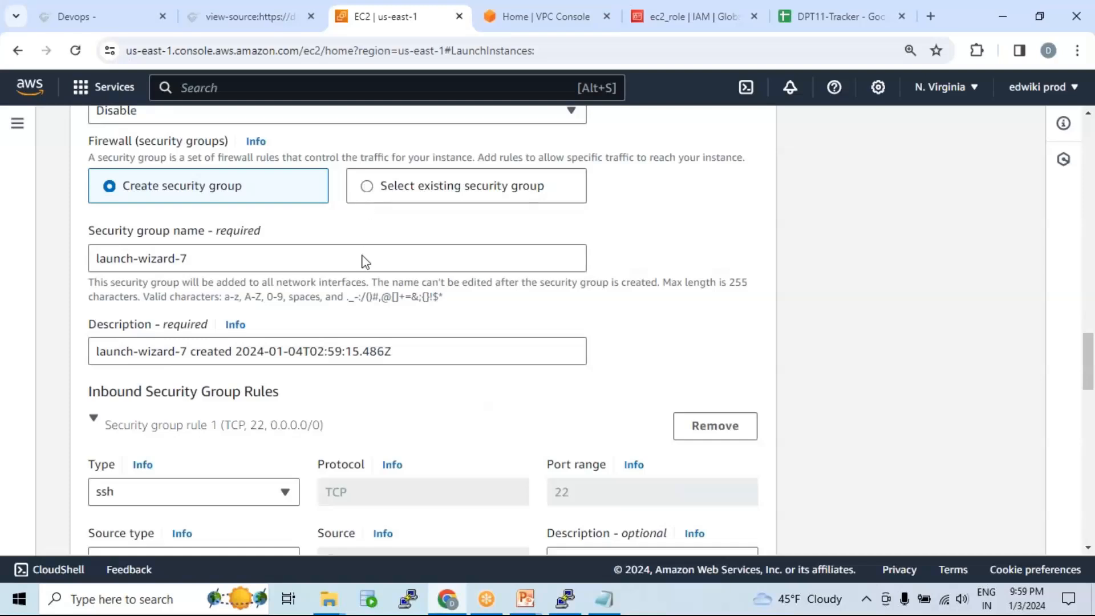
click(320, 260)
click(288, 324)
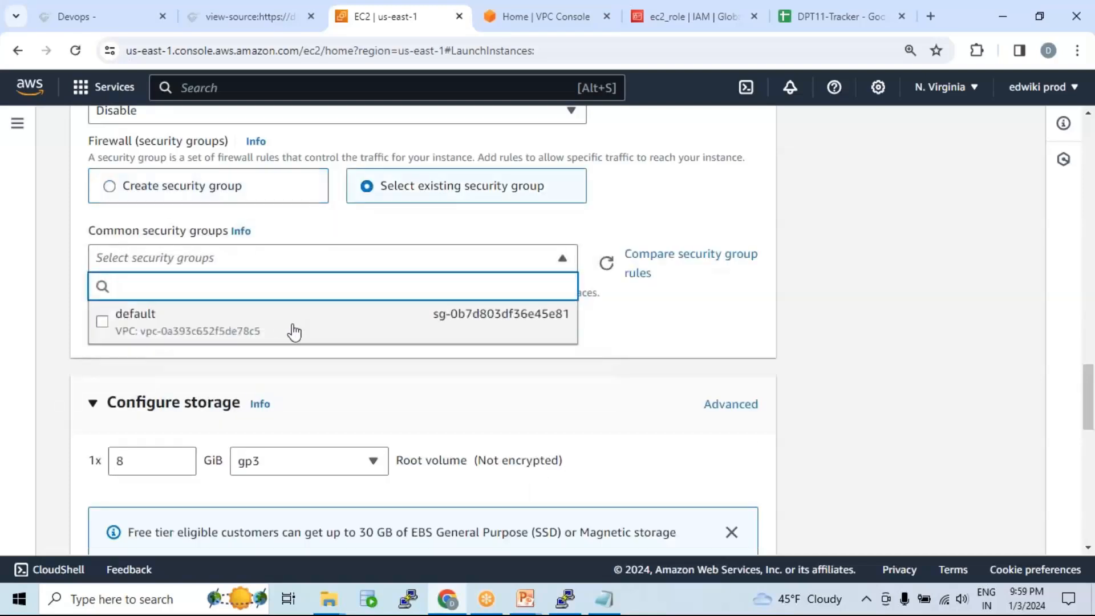
click(499, 378)
scroll(520, 382, down, 10)
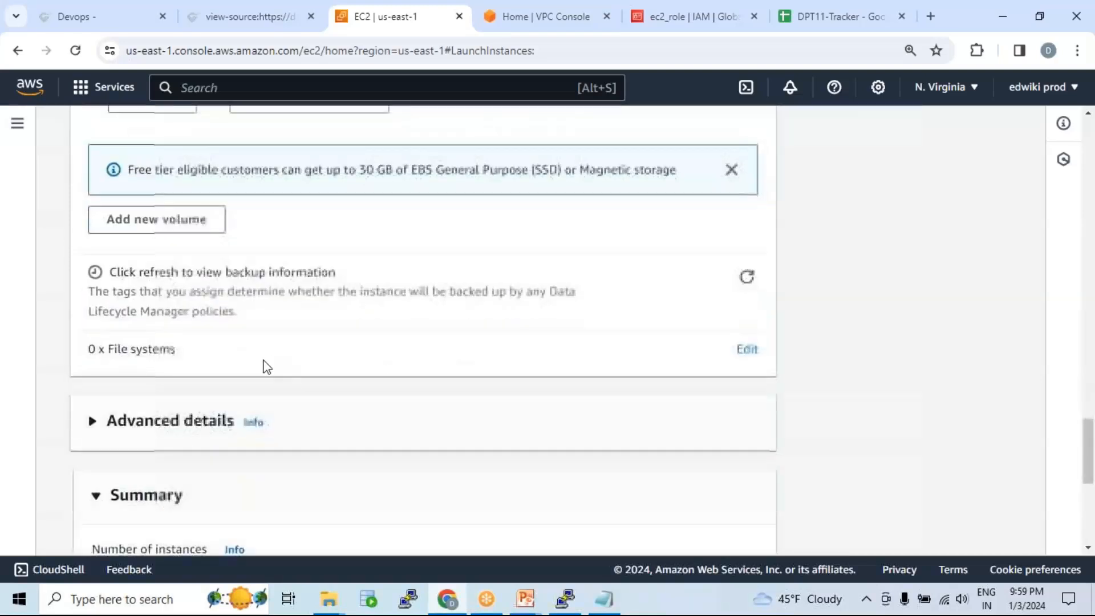
Step: Attach the ec2_role IAM instance profile under advanced details and launch the instance
click(92, 264)
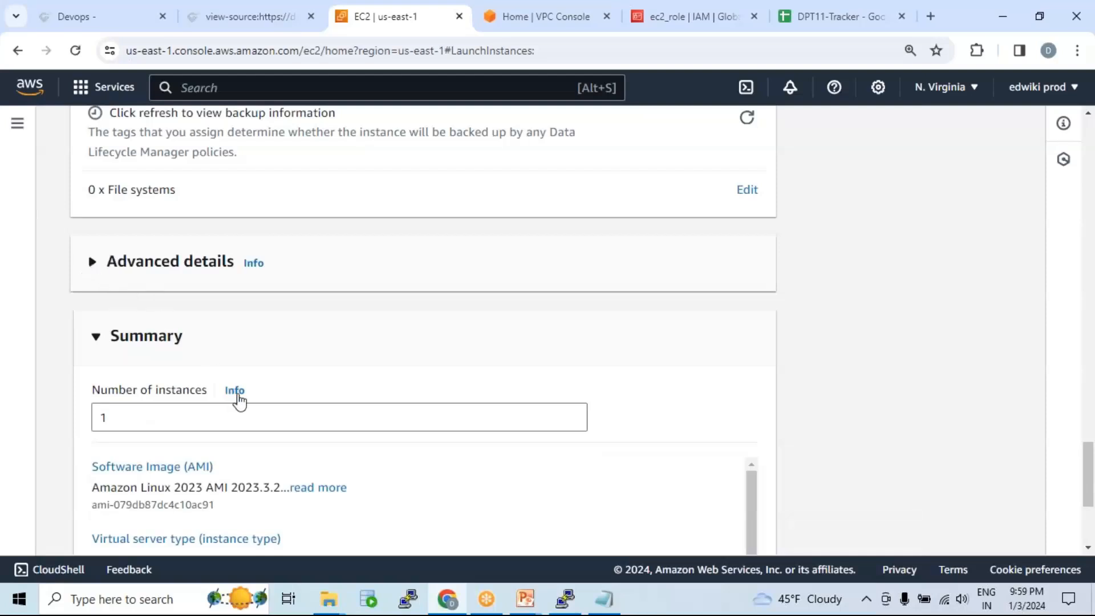
scroll(264, 364, down, 2)
scroll(265, 371, down, 1)
click(251, 273)
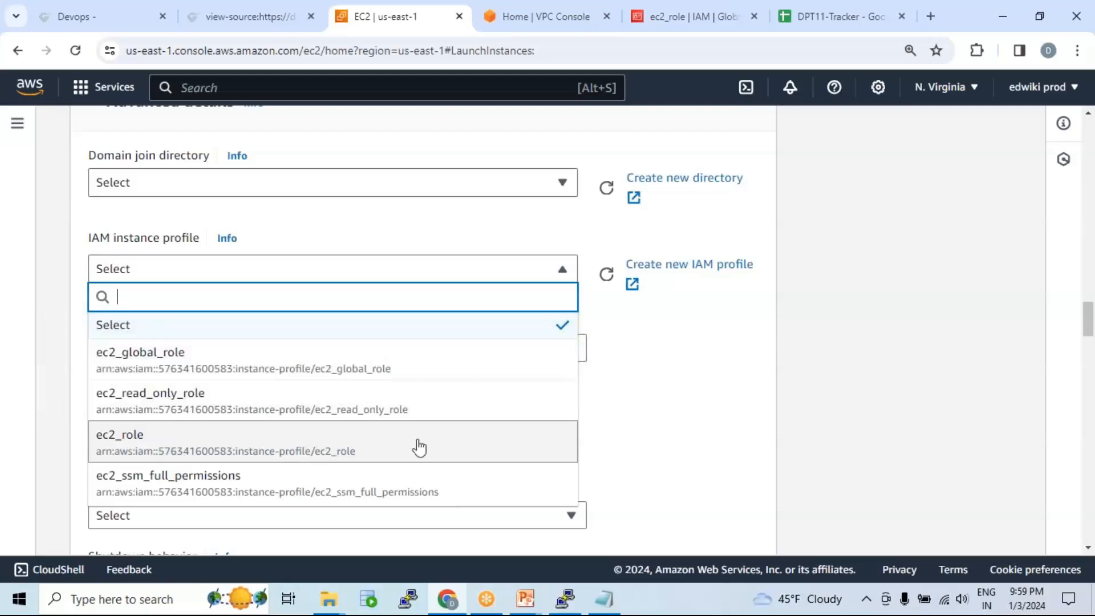
click(570, 437)
scroll(612, 410, down, 3)
scroll(612, 410, down, 20)
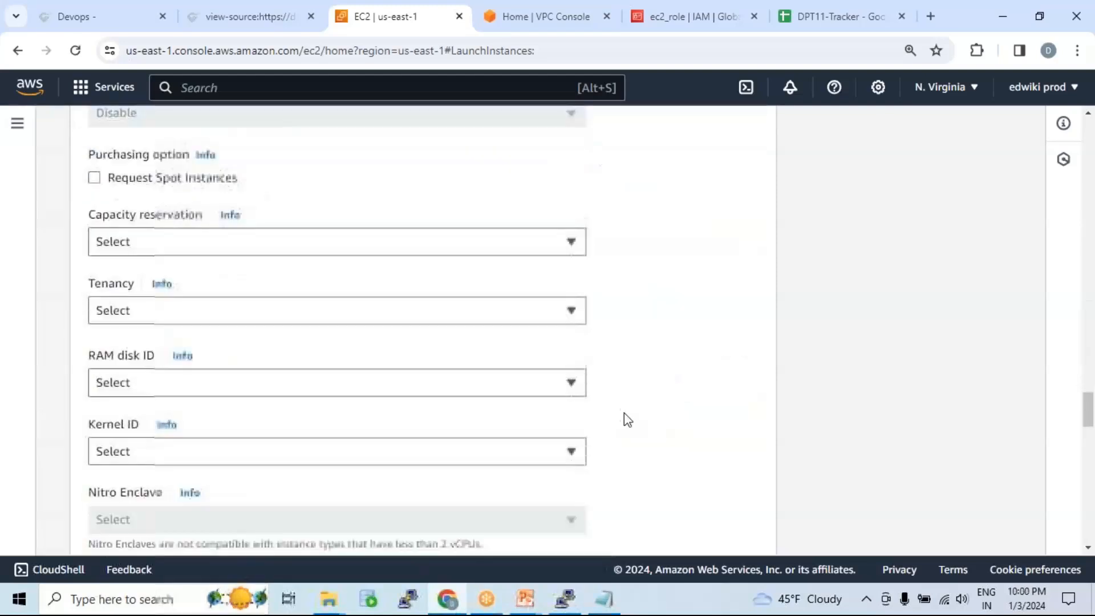
scroll(689, 452, down, 9)
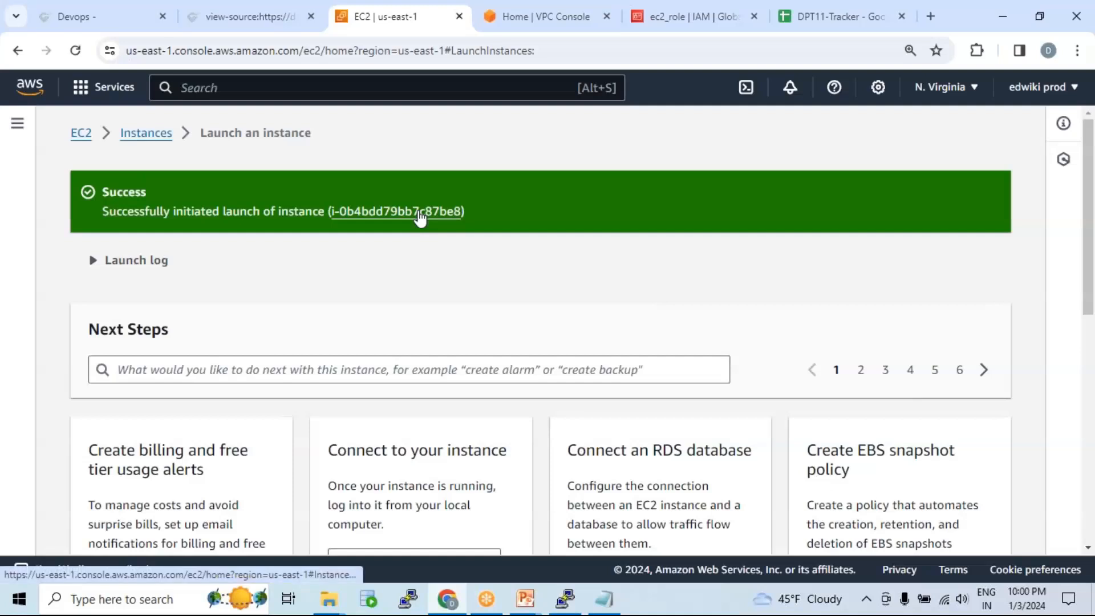
Step: Open the new instance's details and copy its private IPv4 address 192.168.3.144
click(421, 212)
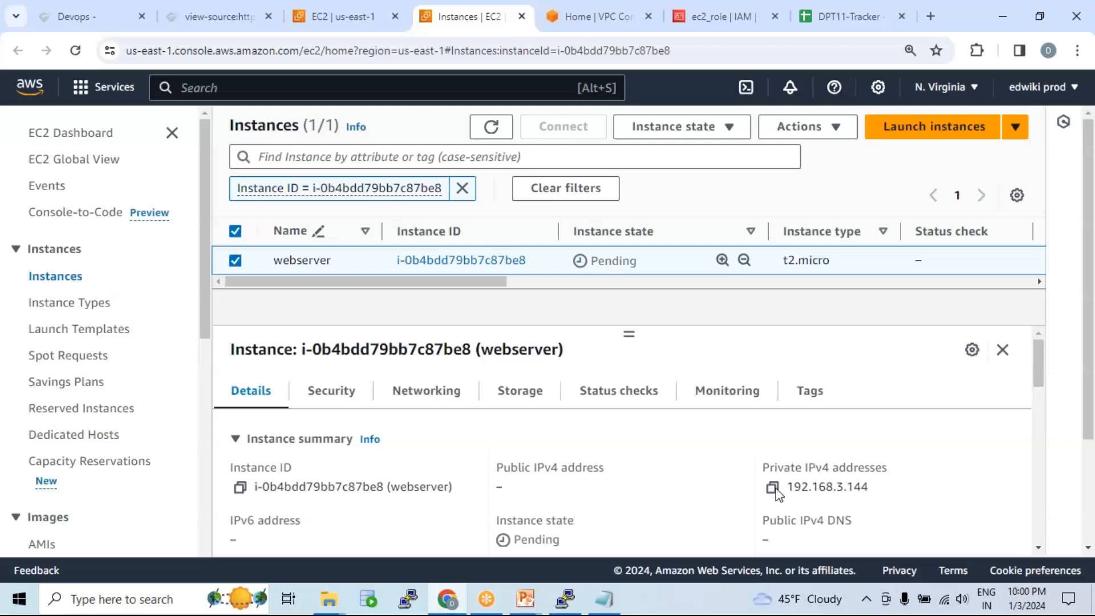
click(773, 488)
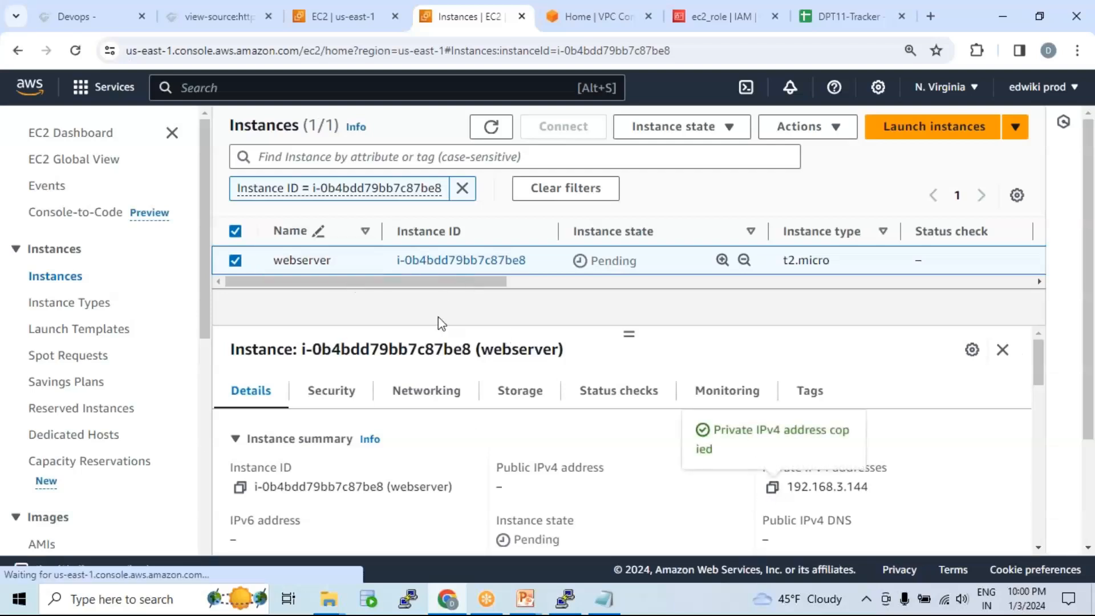
Step: In PuTTY, exit the root shell and log out of the previous host
click(567, 600)
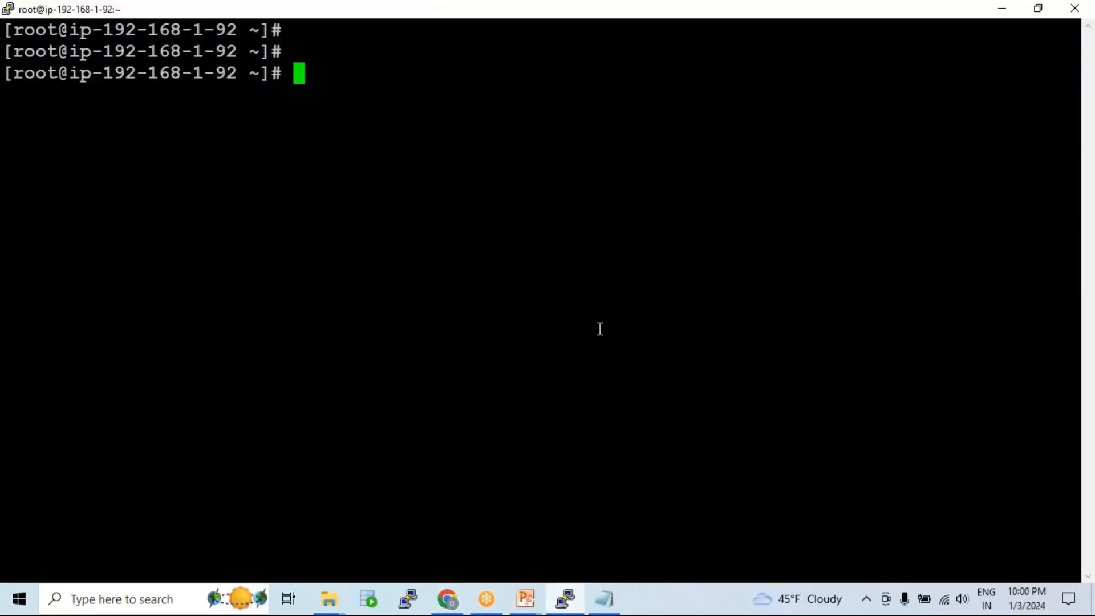
text(exit)
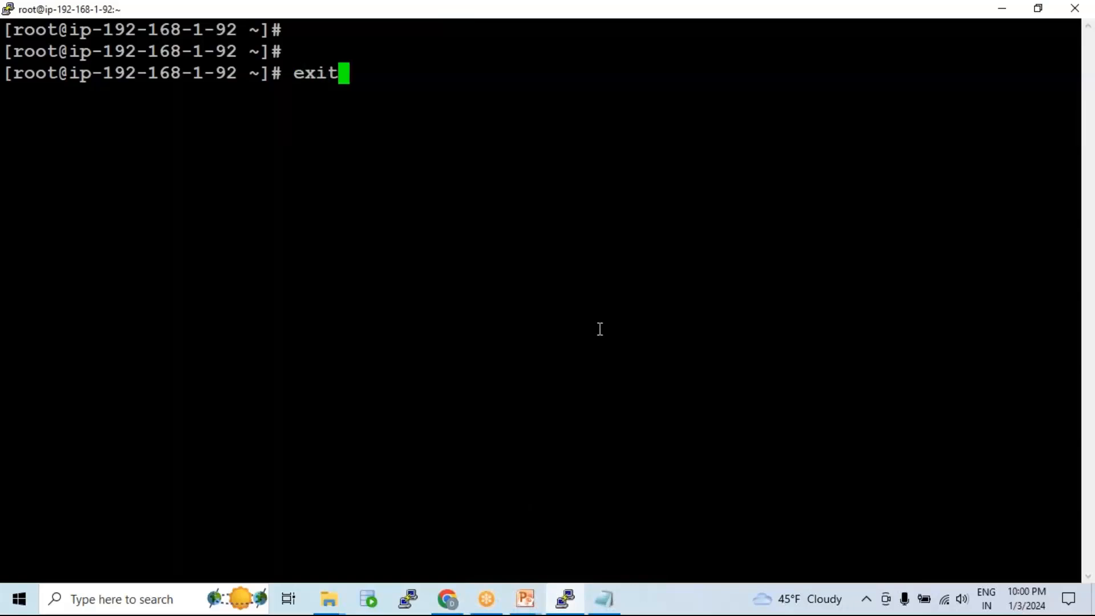
key(Return)
text(exit)
key(Return)
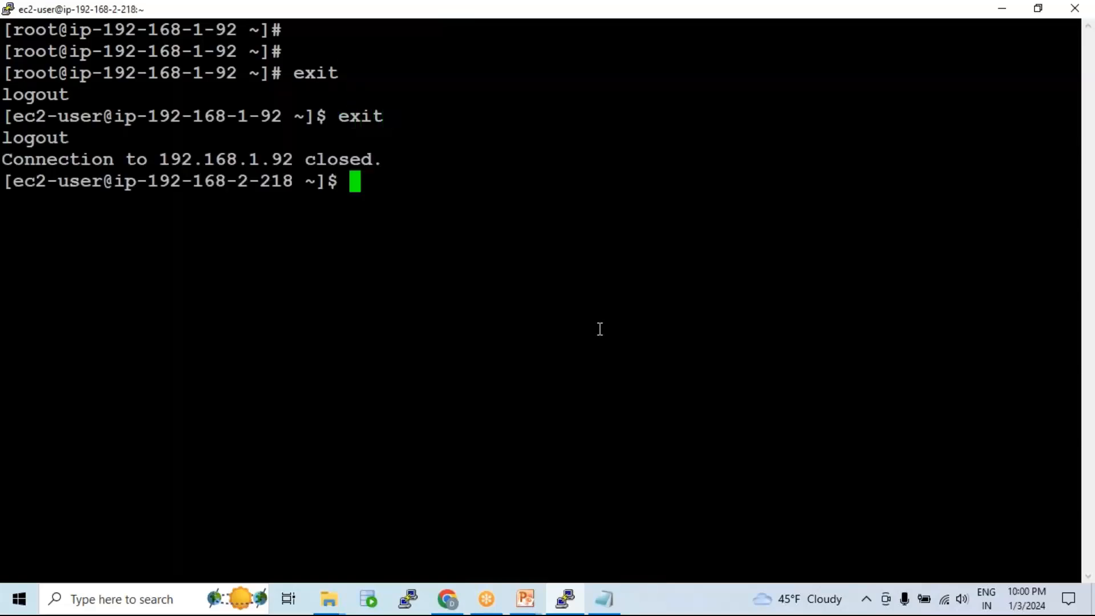
text(ssh -i )
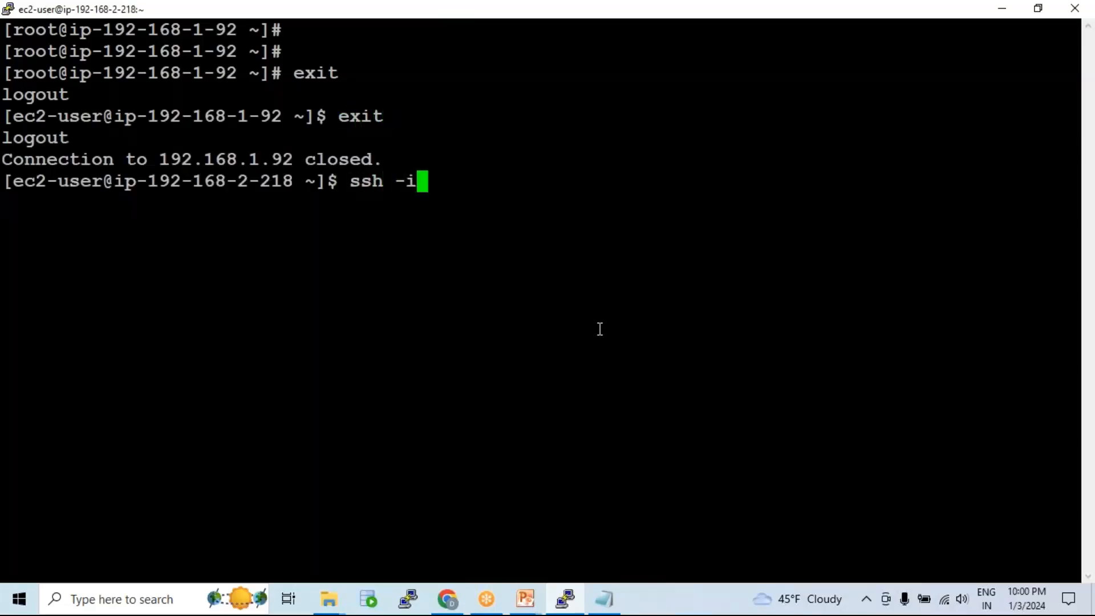
text(d)
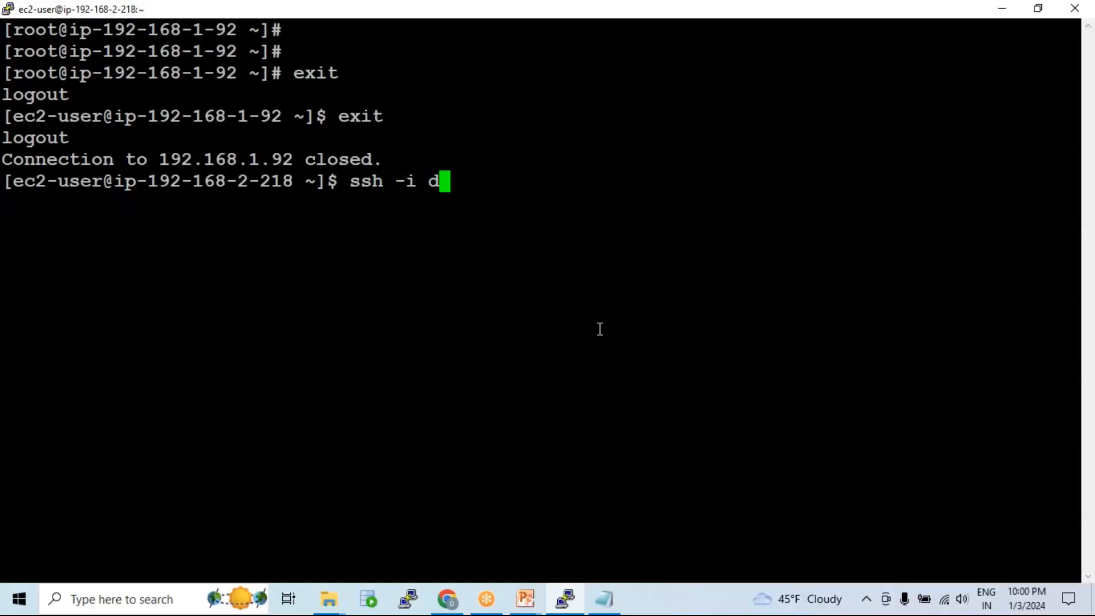
text(pt11.pem ec2)
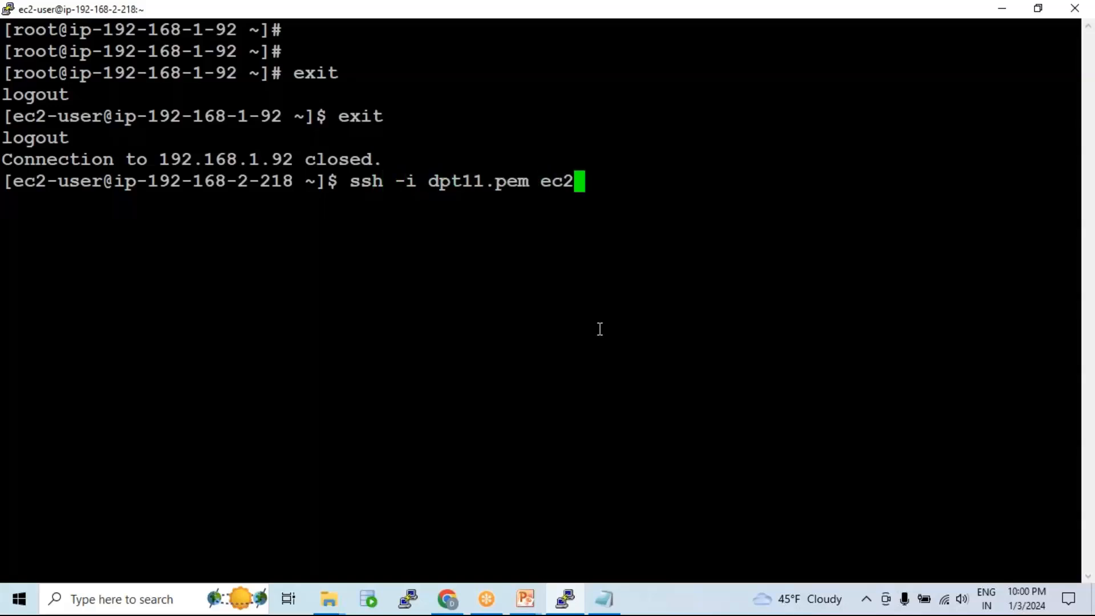
text(-user@)
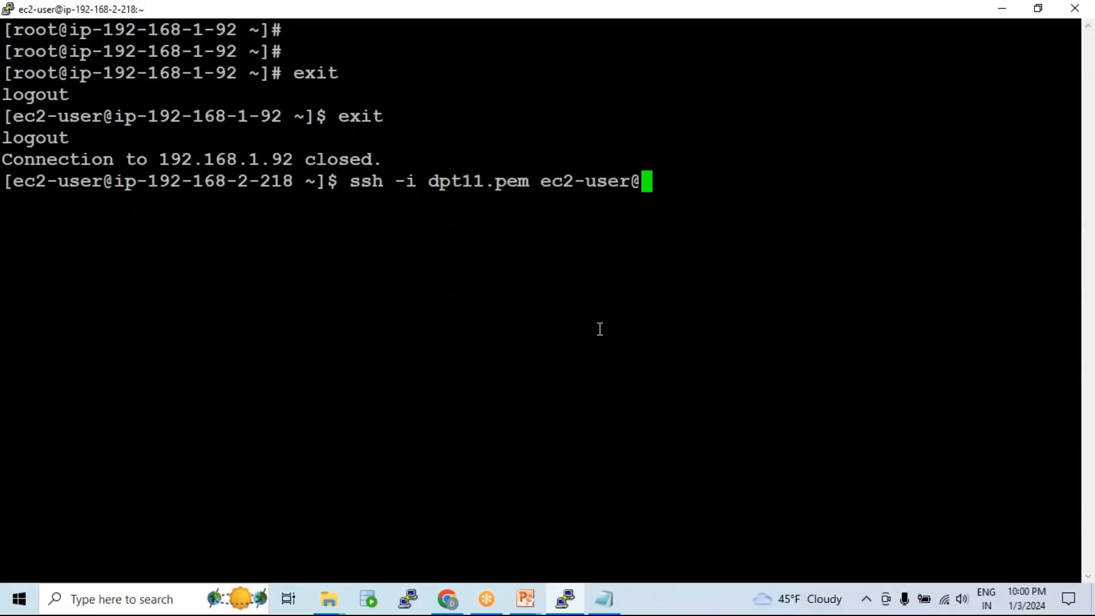
right_click(600, 329)
key(Return)
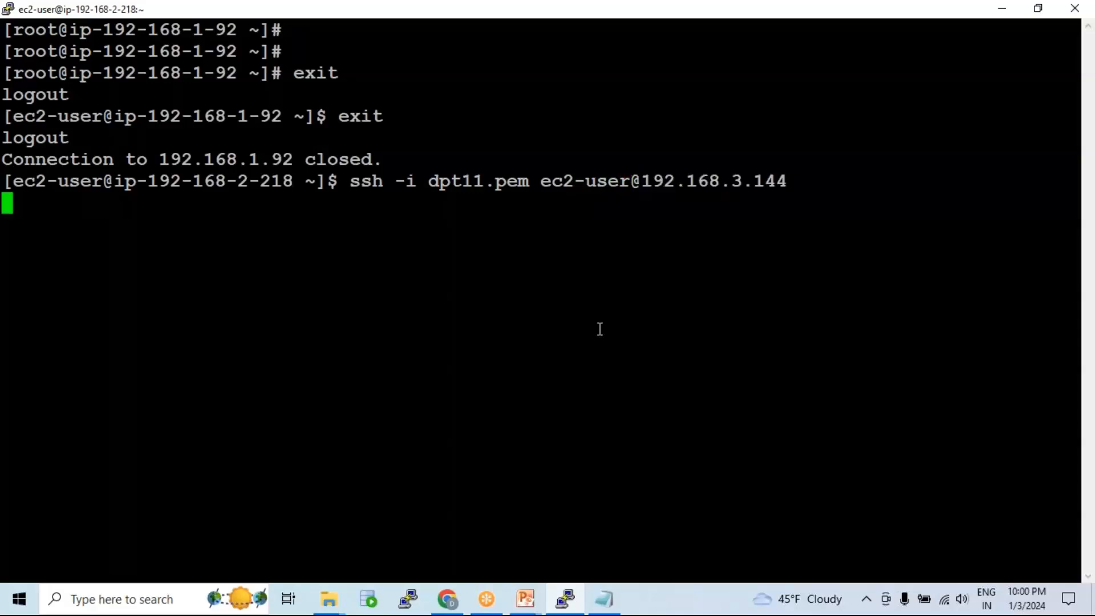
text(yes)
key(Return)
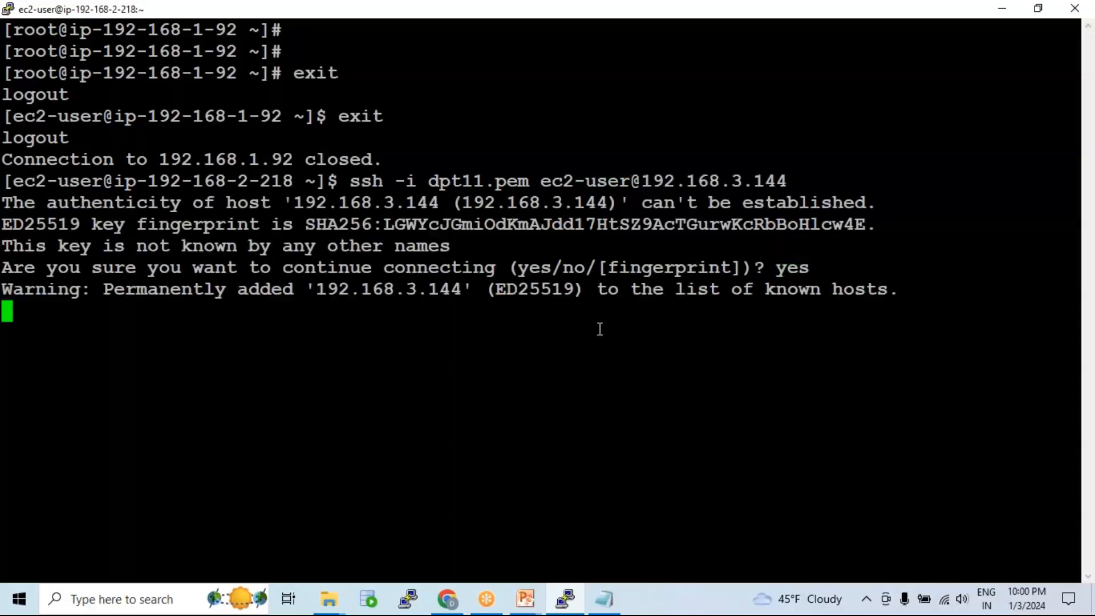
text(sudo su -)
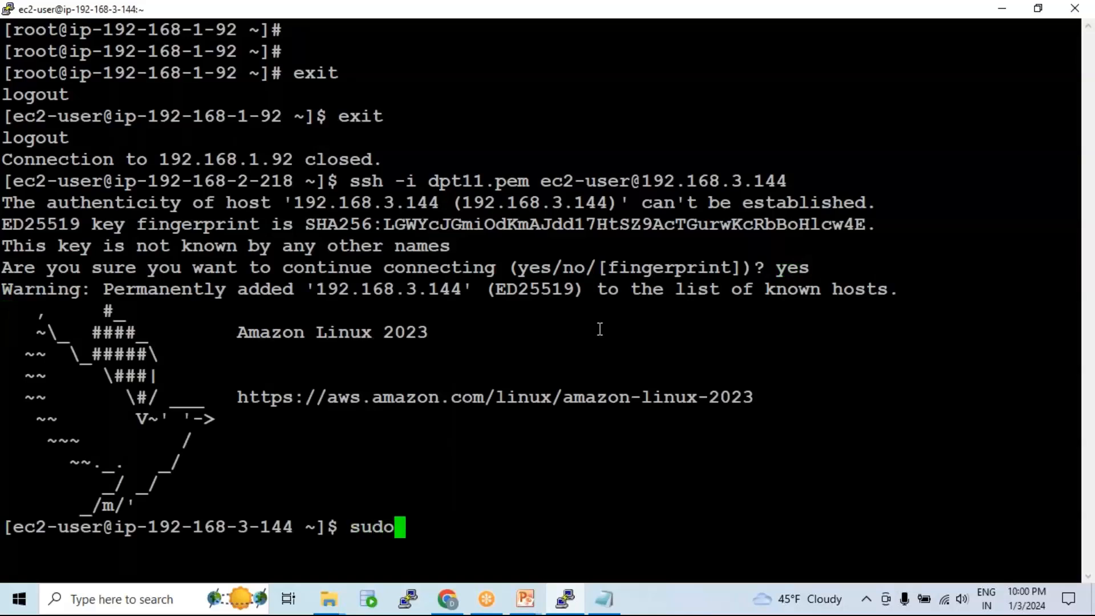
key(Return)
text(clear)
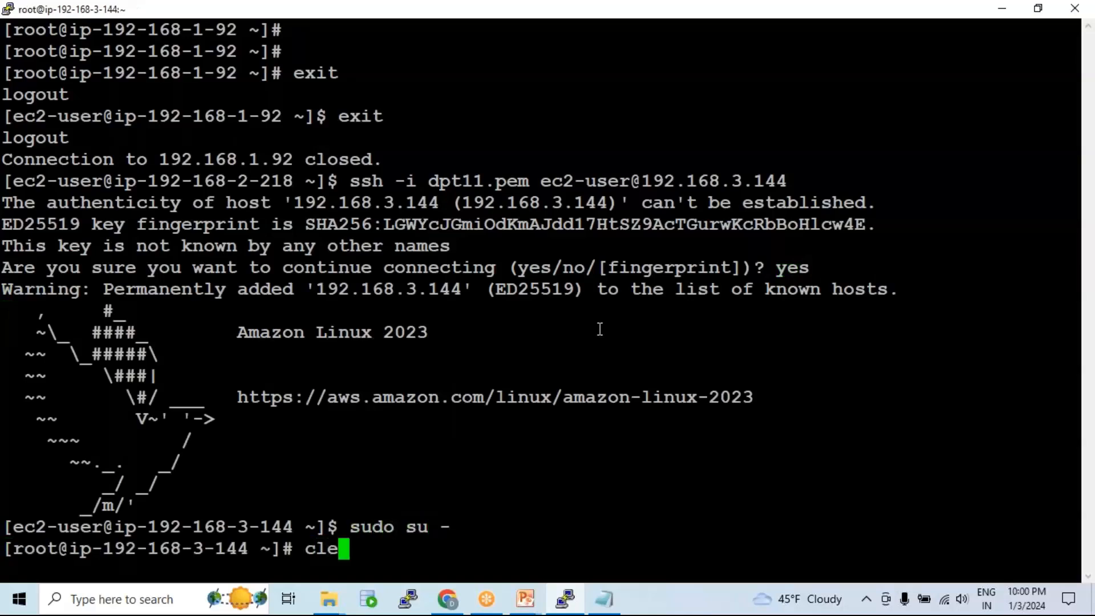
key(Return)
Step: Install httpd with 'yum install httpd -y' and clear the terminal
key(Return)
key(Return)
text(yum in)
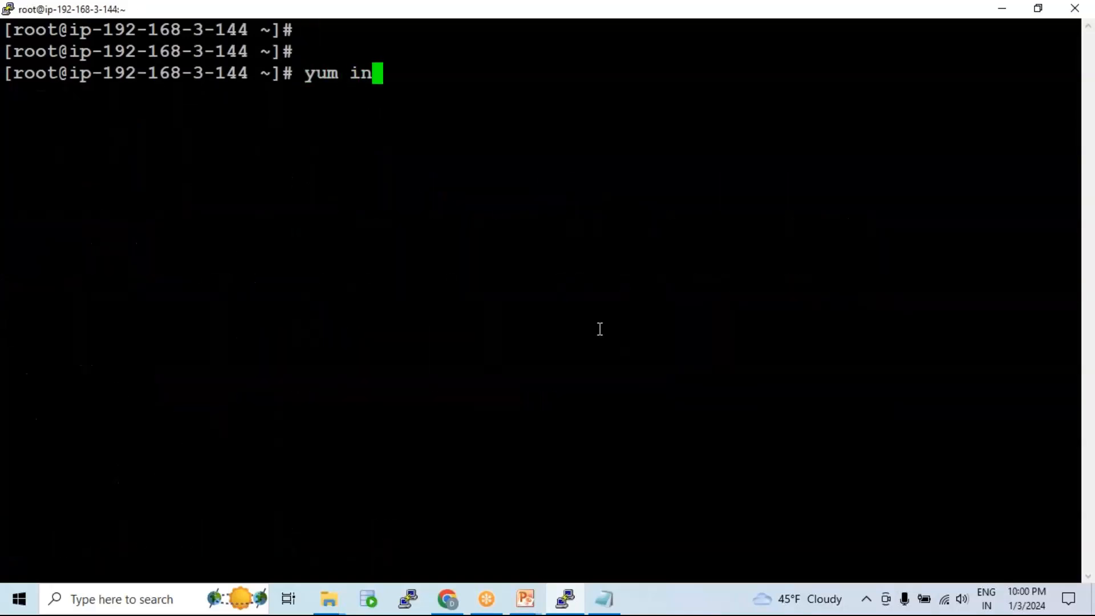
text(stall httpd -y)
key(Return)
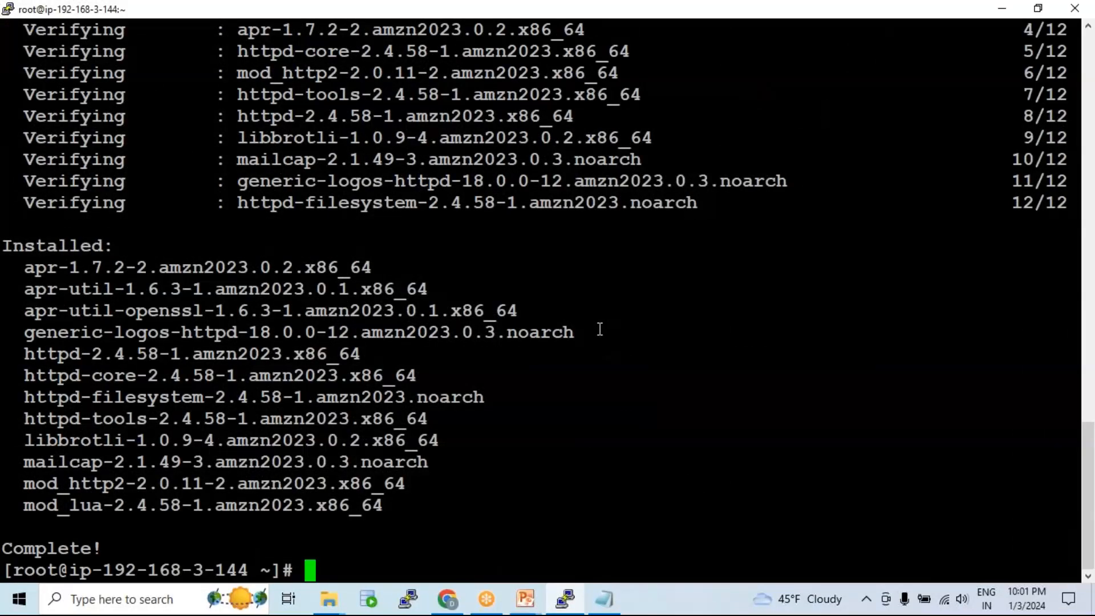
text(clear)
key(Return)
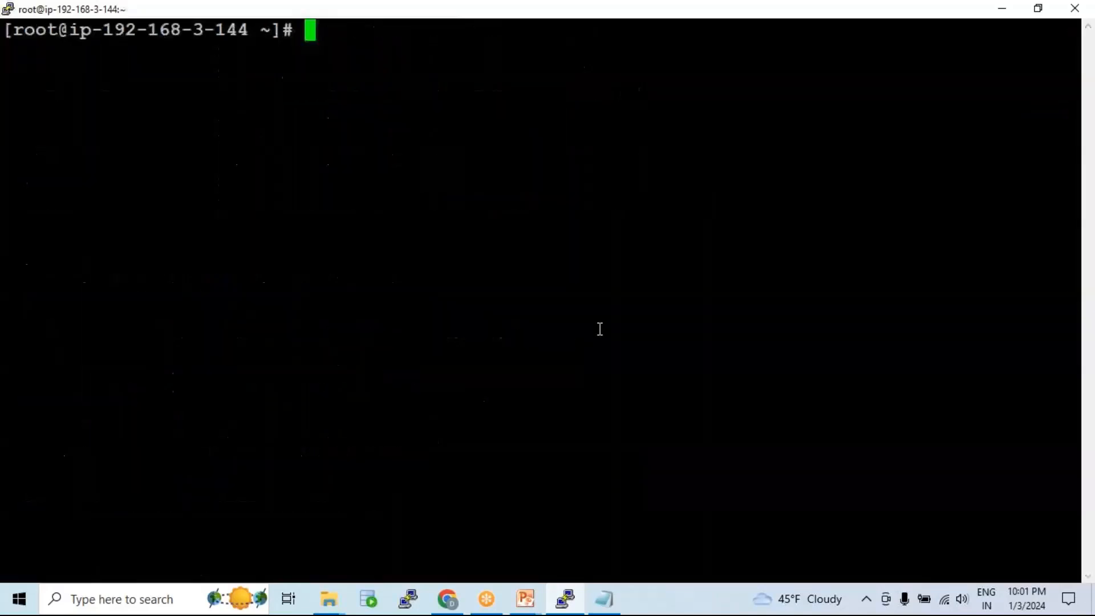
Step: Start the httpd service, correcting the mistyped 'systemctl stat httpd' to 'start'
key(Return)
text(sys)
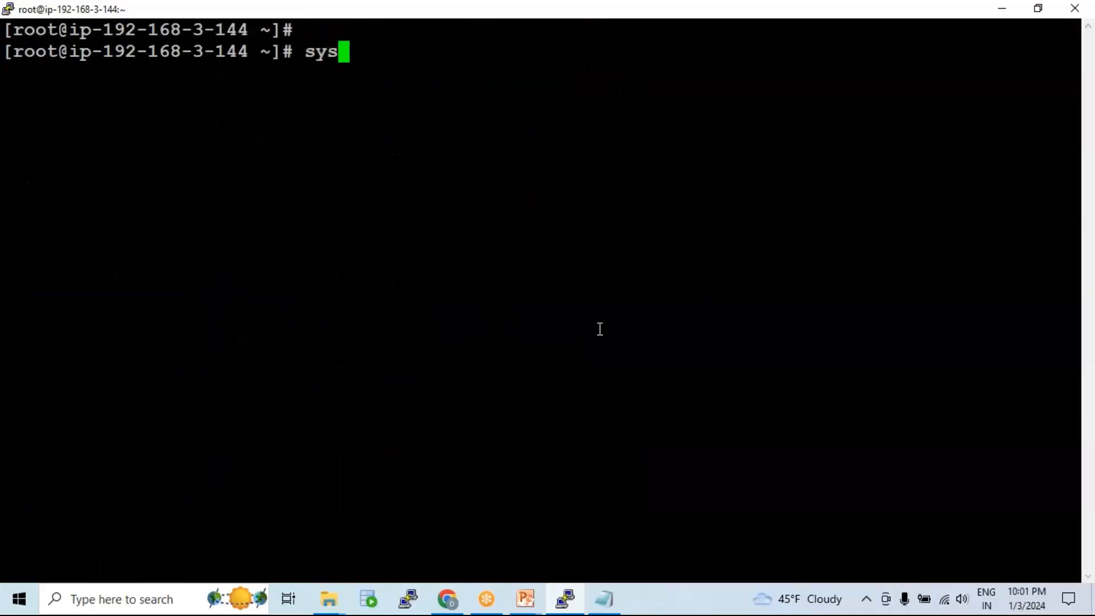
text(temctl stat httpd)
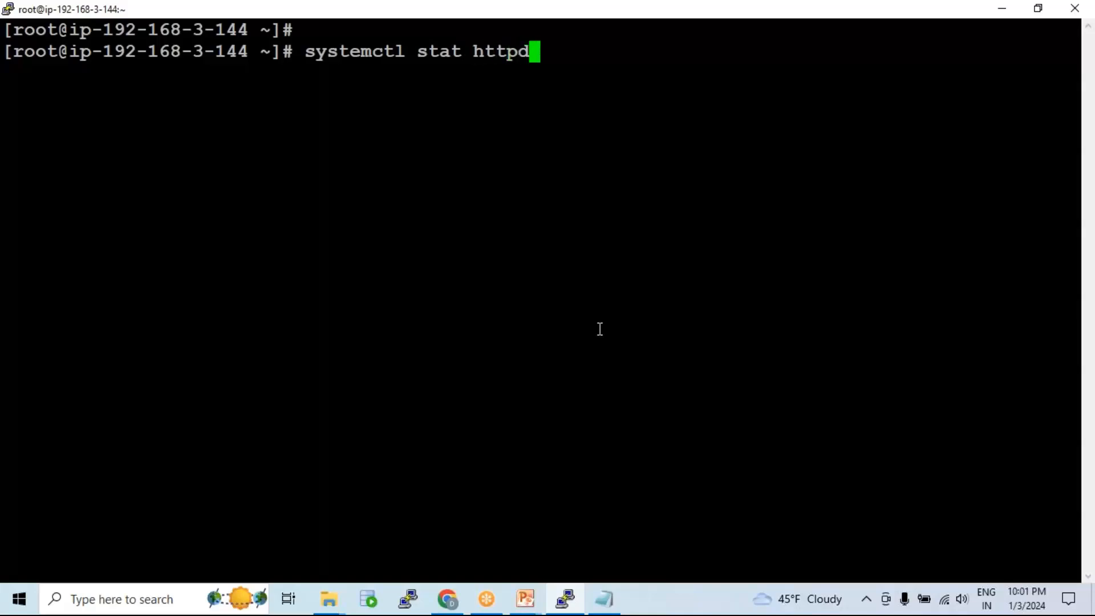
key(Return)
key(Up)
key(Left)
key(Left)
key(Left)
key(Left)
key(Left)
key(Left)
key(Left)
text(r)
key(Return)
Step: Write 'This is my website' into /var/www/html/index.html with vi and save it
text(vi /e)
key(BackSpace)
text(var/www/html/index.html)
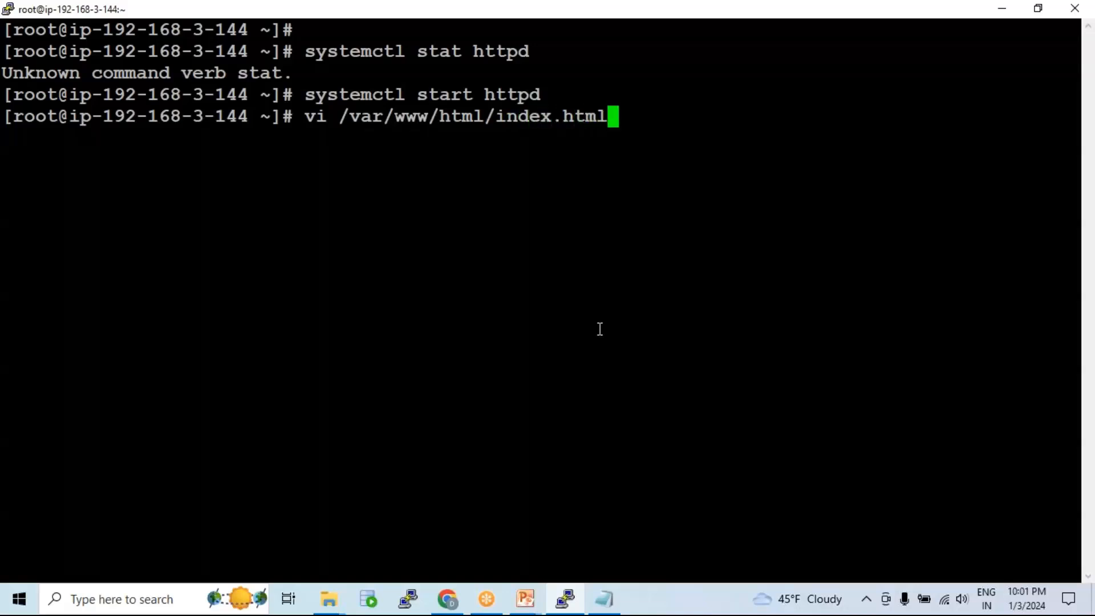
key(Return)
text(iThis i)
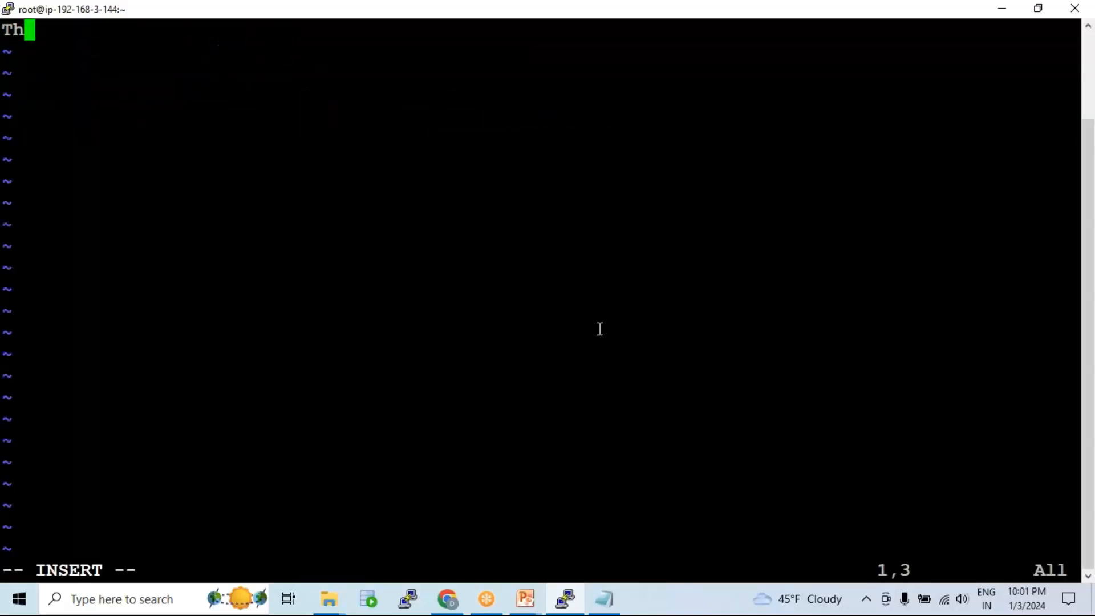
text(s my website)
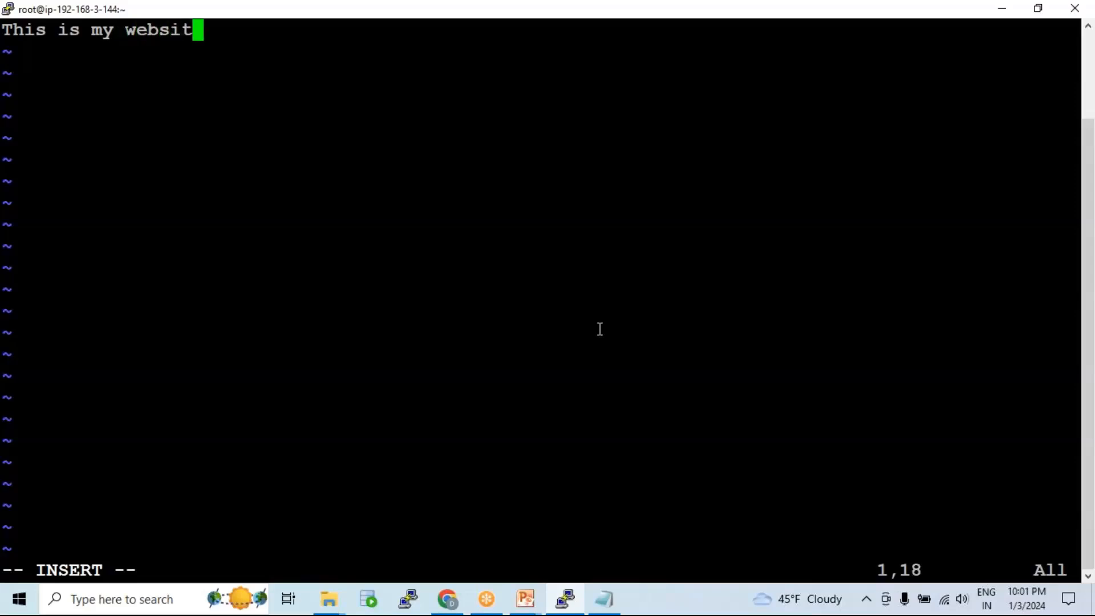
key(Escape)
text(:wq)
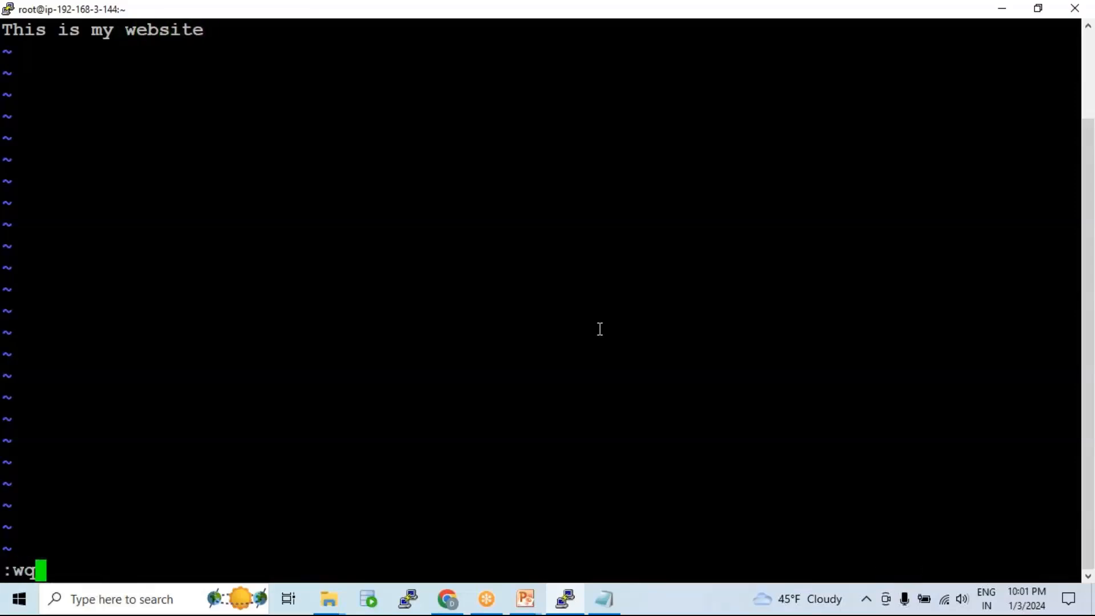
key(Return)
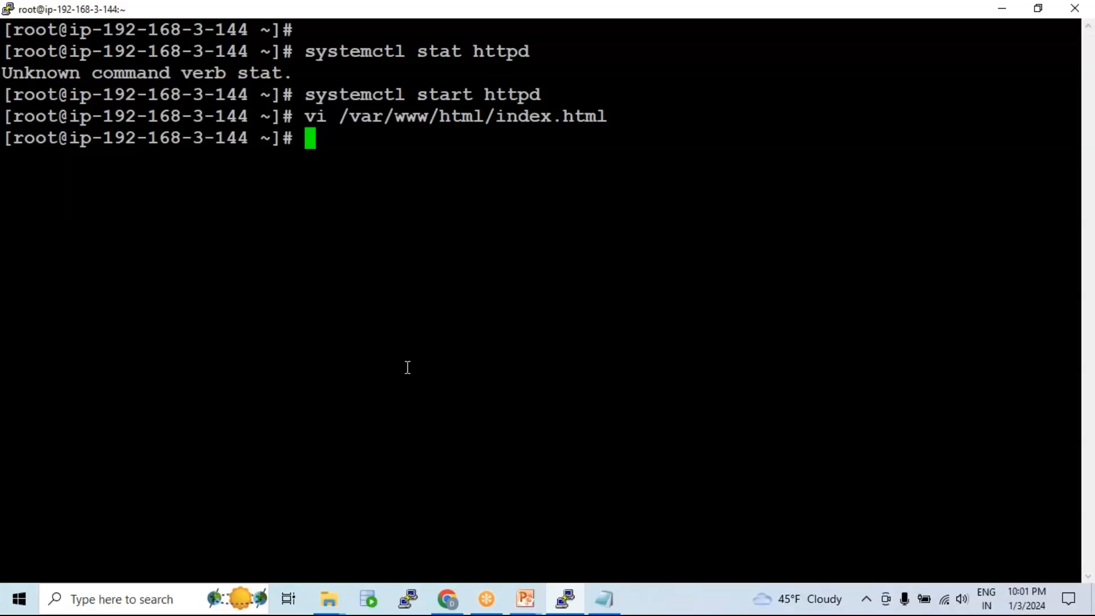
click(525, 598)
Step: Show the AWS_VPC Application Load Balancer slide, highlighting the zone 1b EC2, Target Group #2 and load balancer icon
click(499, 542)
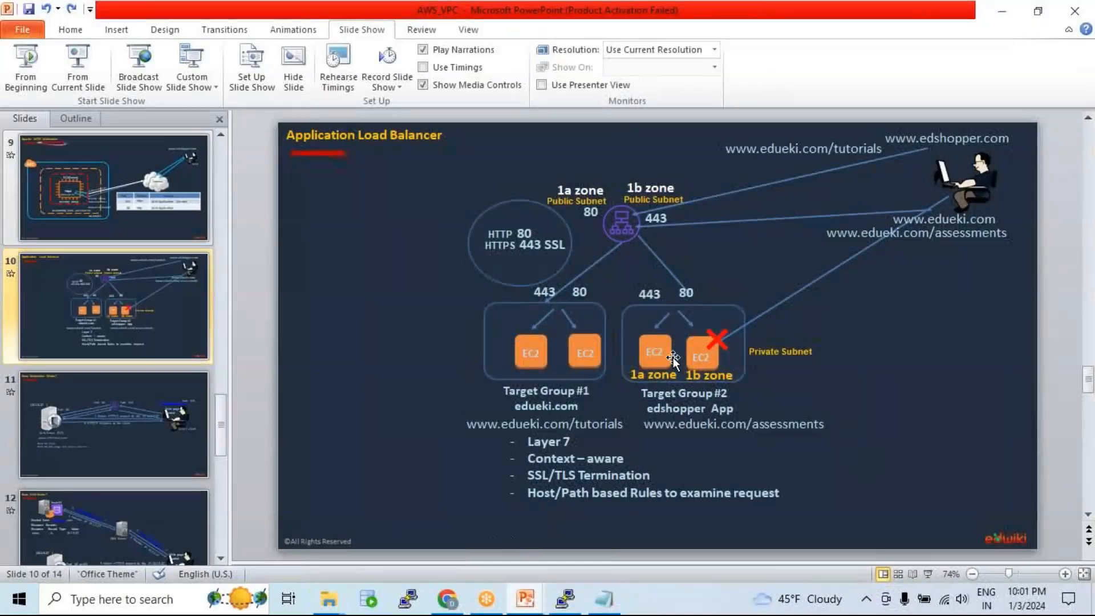
click(700, 343)
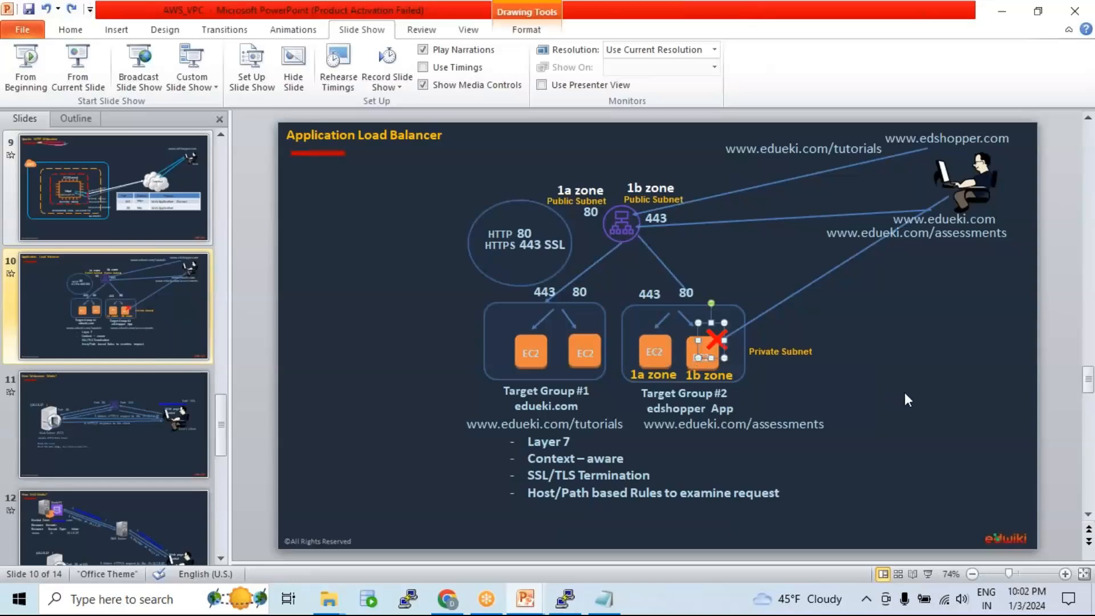
click(872, 395)
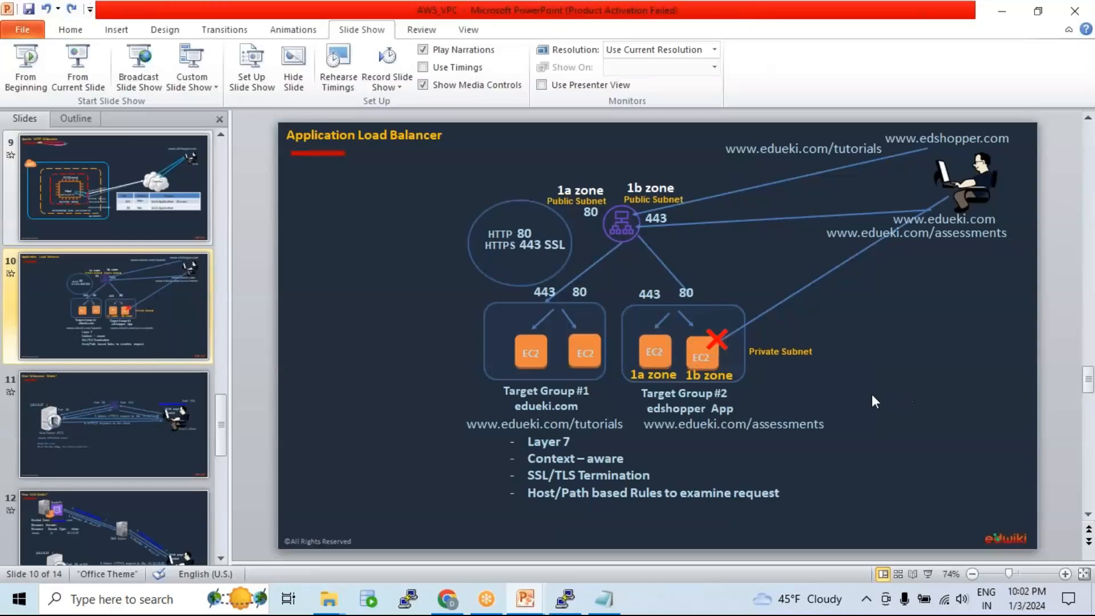
click(728, 305)
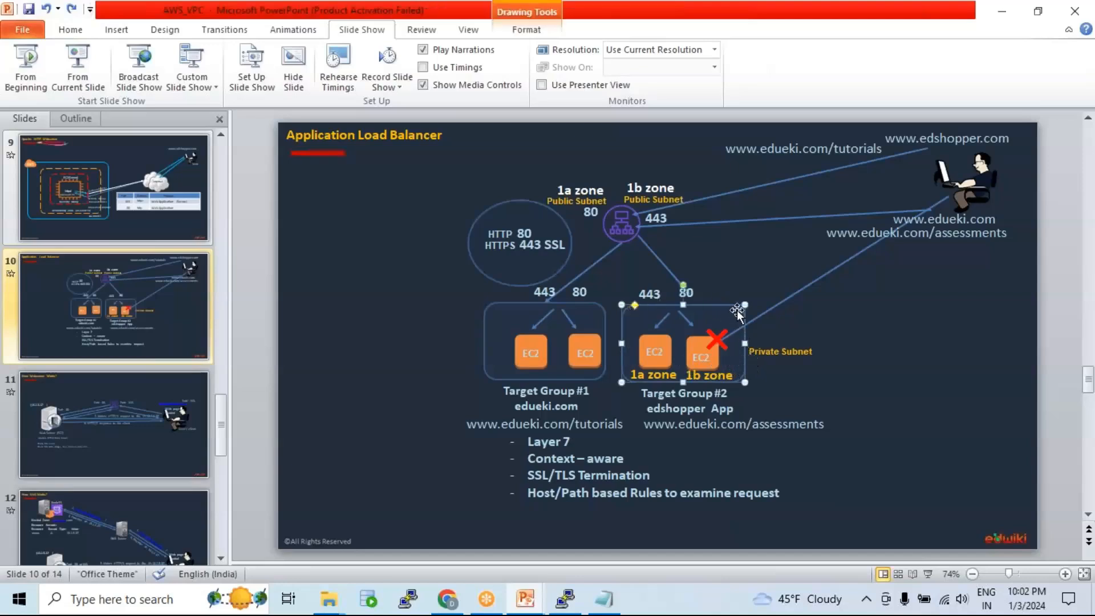
click(622, 225)
click(699, 306)
click(623, 217)
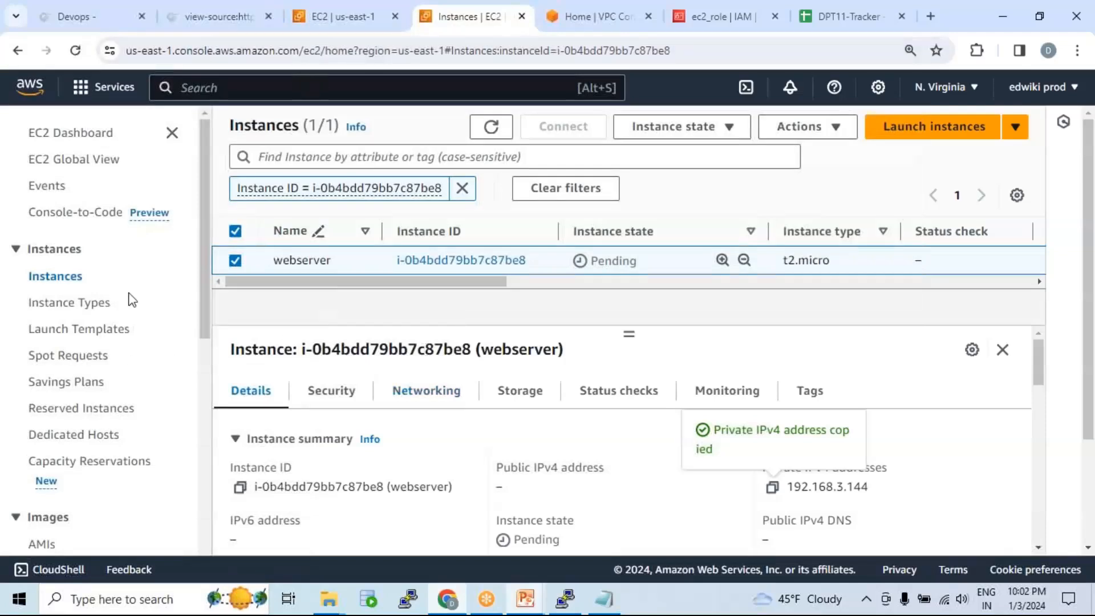
Step: Go to the Target groups list and start creating a new target group
scroll(132, 300, down, 3)
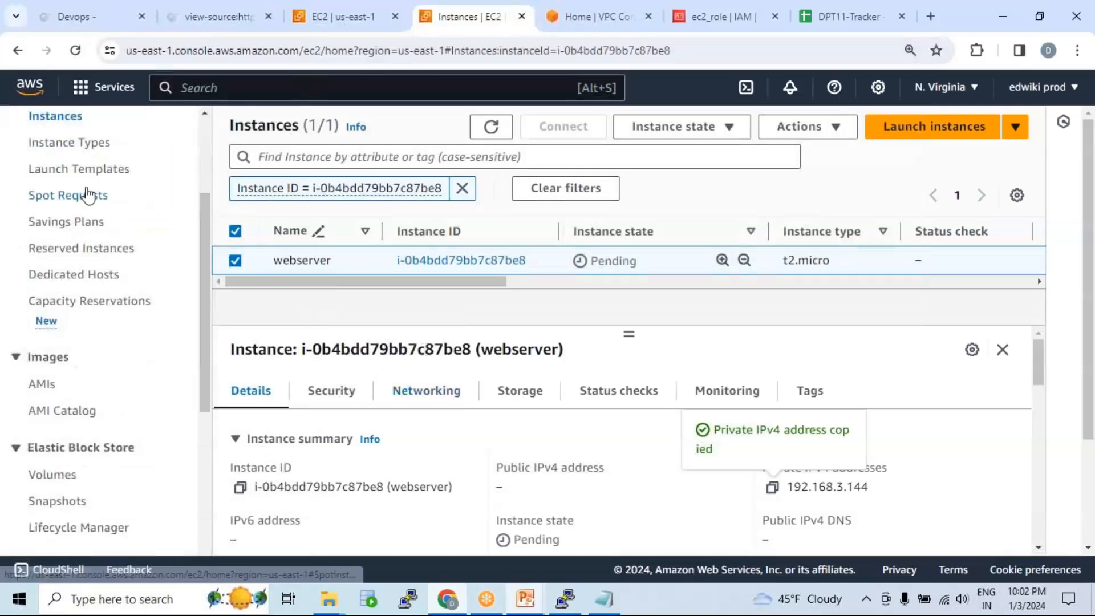
scroll(87, 195, down, 6)
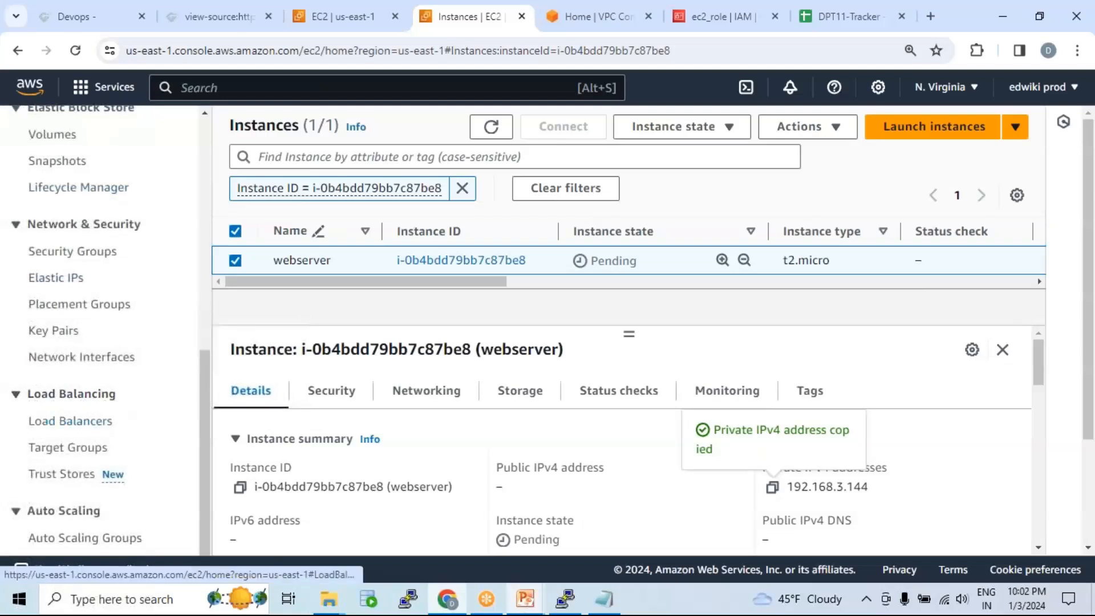
click(89, 450)
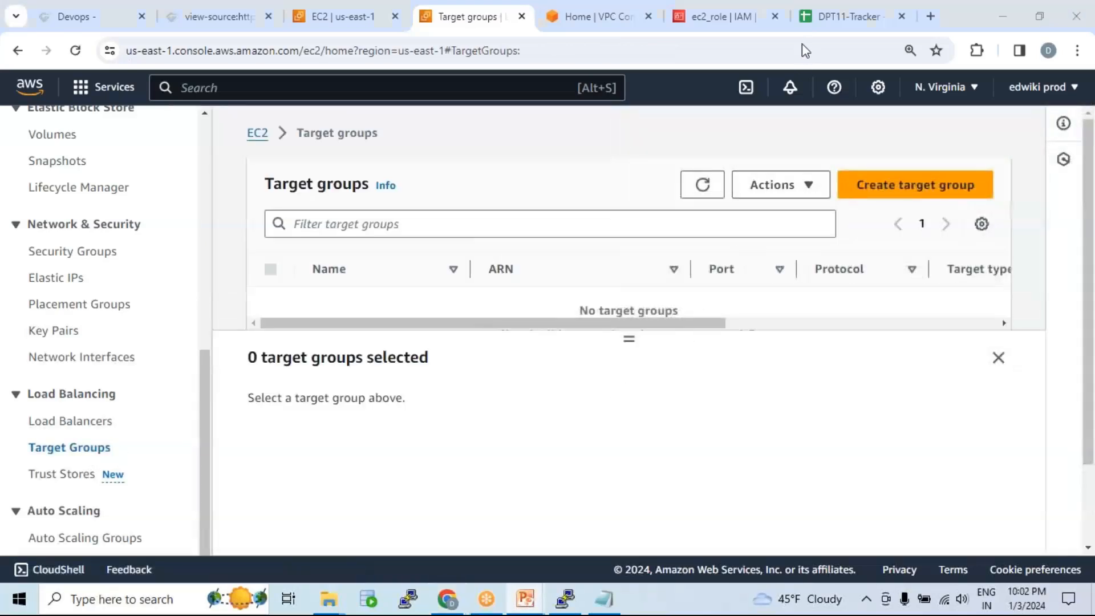
click(904, 188)
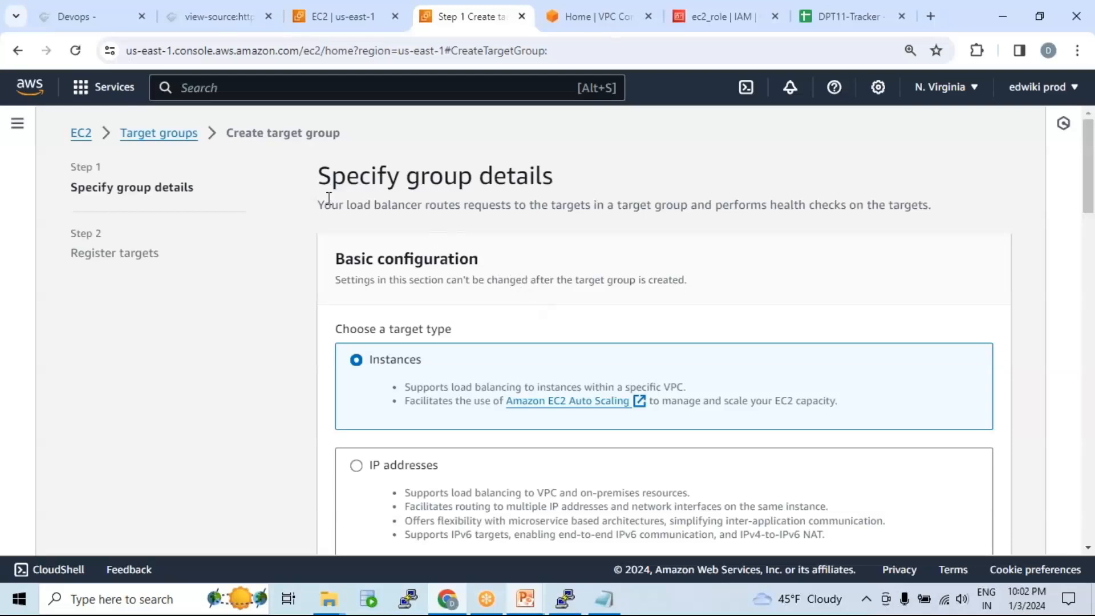
scroll(533, 225, down, 3)
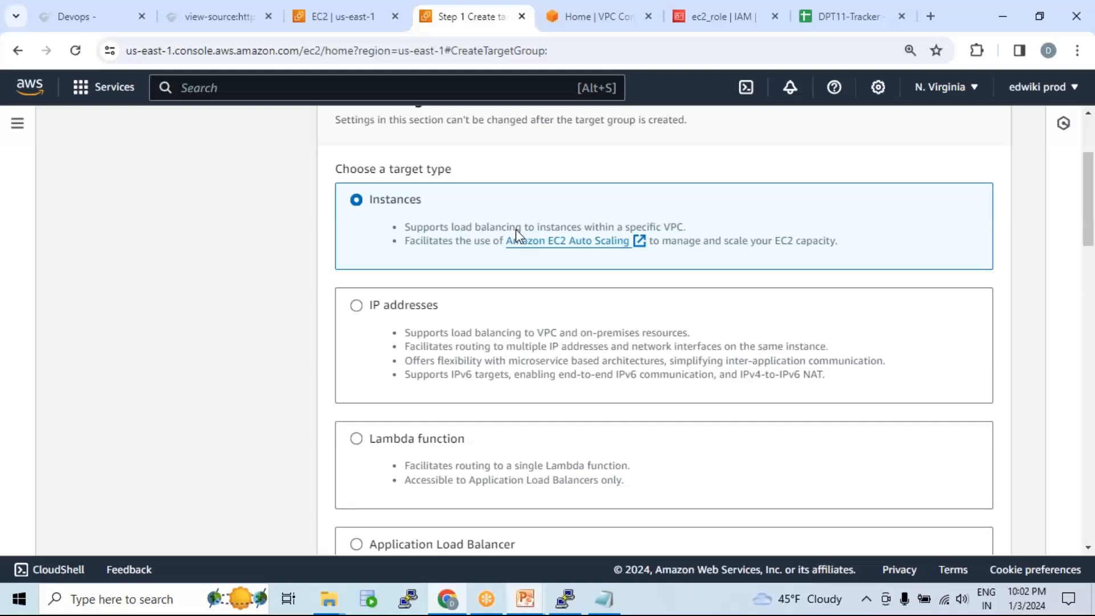
Step: Nudge the Target Group #2 outline on the AWS_VPC slide, then return to the form
mouse_move(525, 599)
click(428, 536)
mouse_move(726, 303)
mouse_down()
mouse_move(745, 299)
mouse_move(731, 300)
mouse_up()
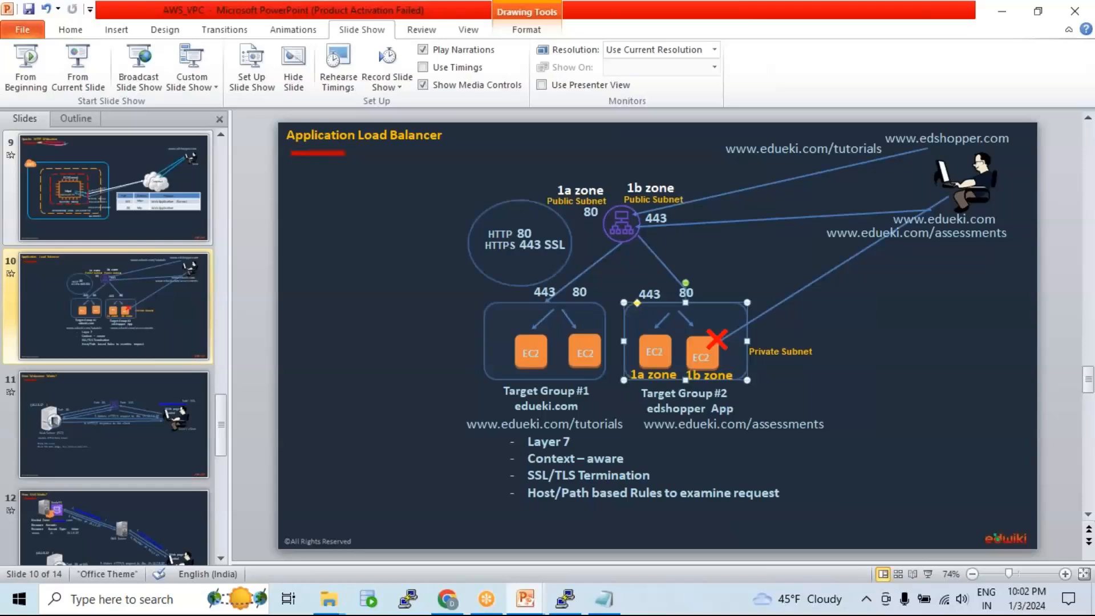
click(449, 600)
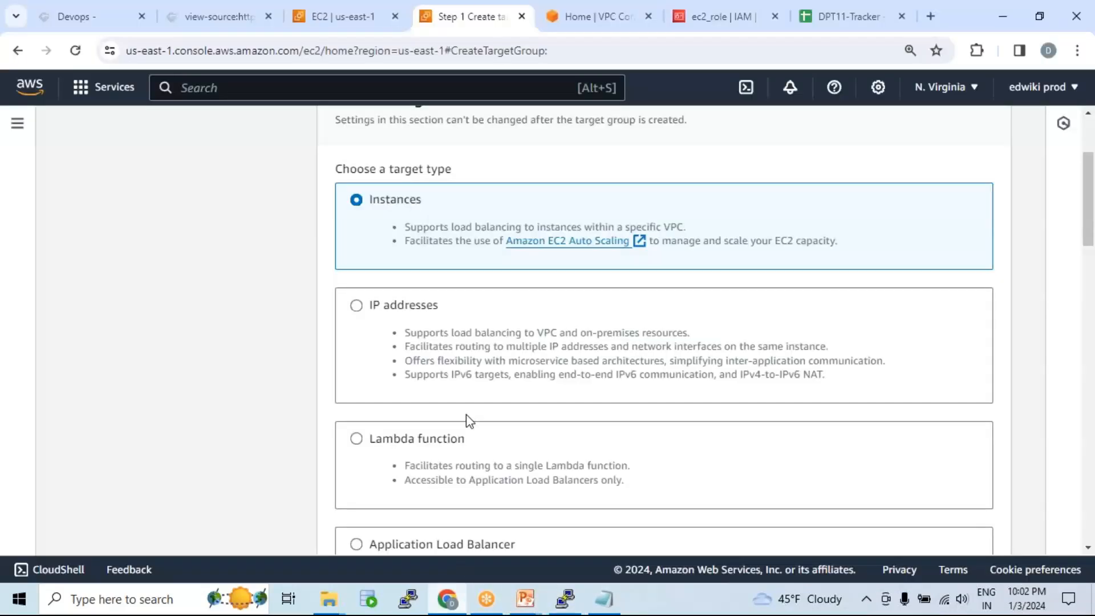
Step: Compare IP addresses, Lambda function and Application Load Balancer target types, then keep Instances
drag(369, 200, 423, 201)
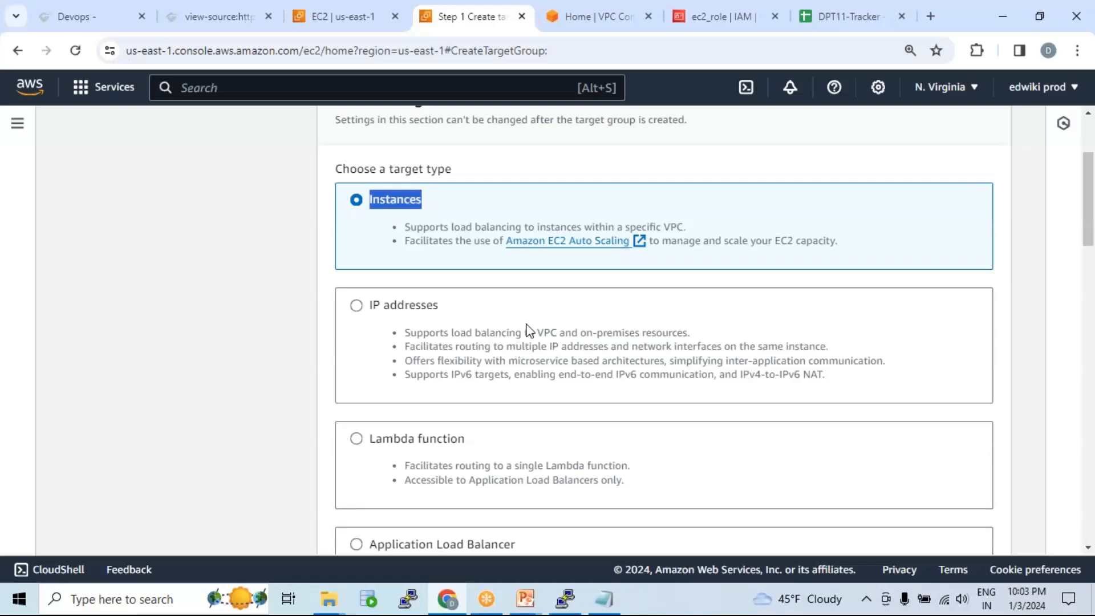
scroll(525, 313, down, 2)
click(357, 227)
click(357, 360)
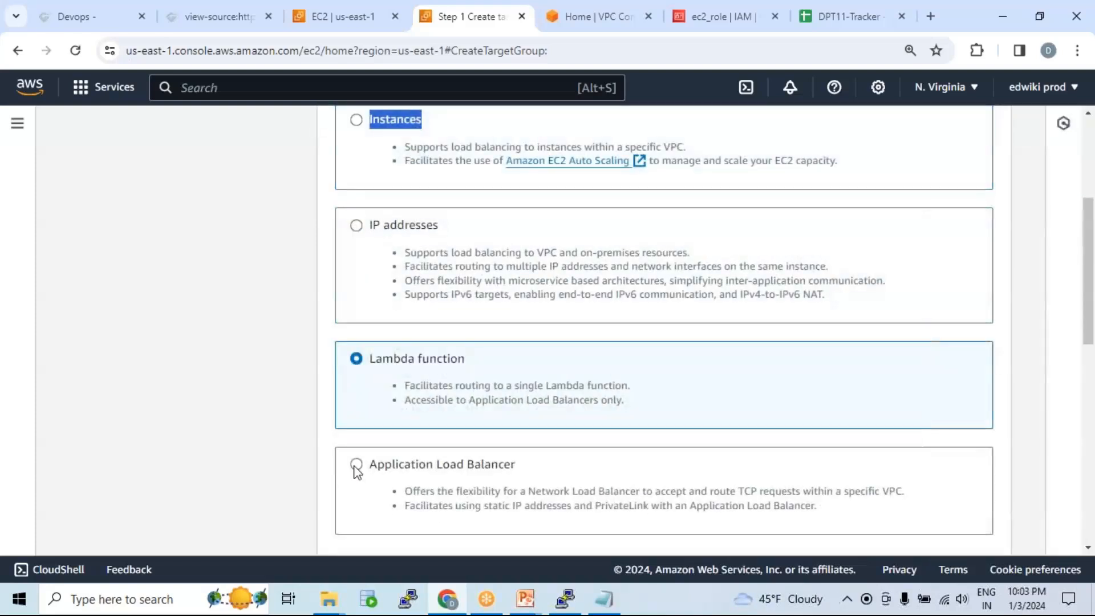
click(388, 473)
scroll(506, 398, up, 4)
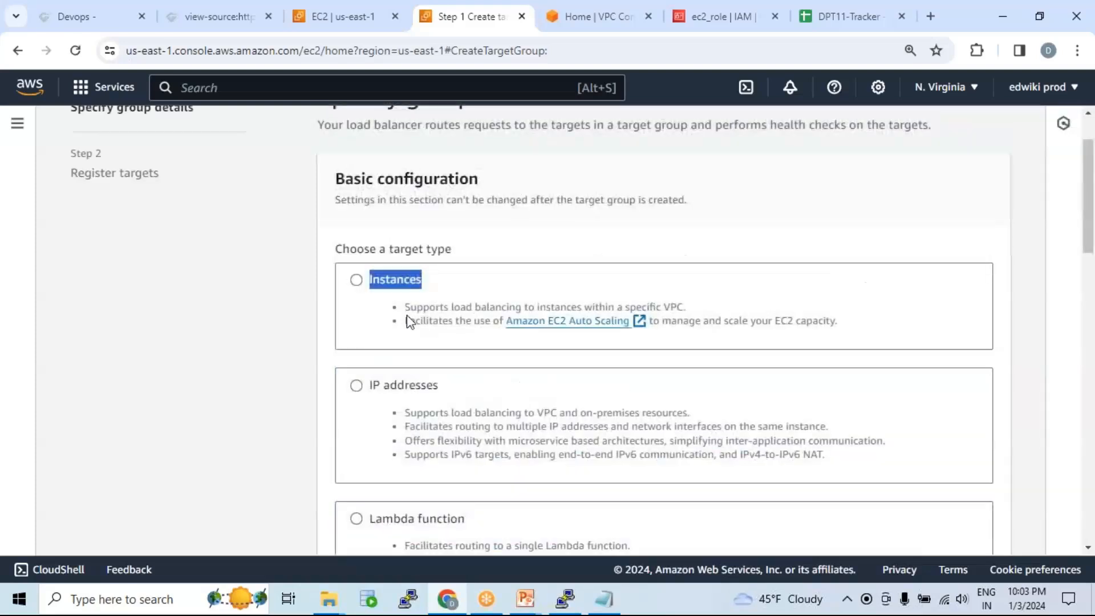
click(356, 281)
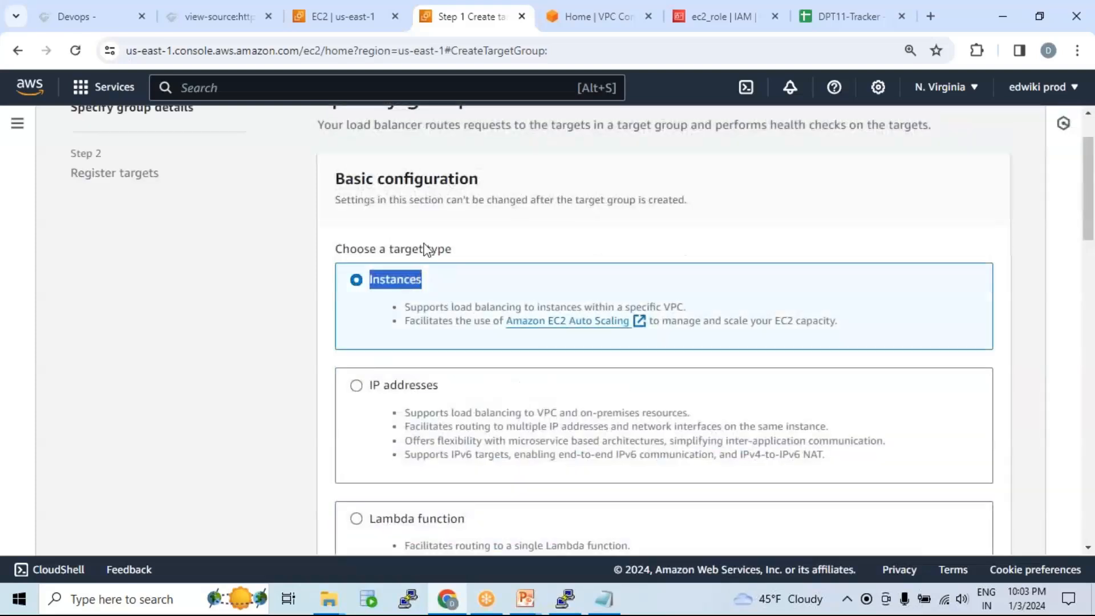
scroll(456, 313, down, 10)
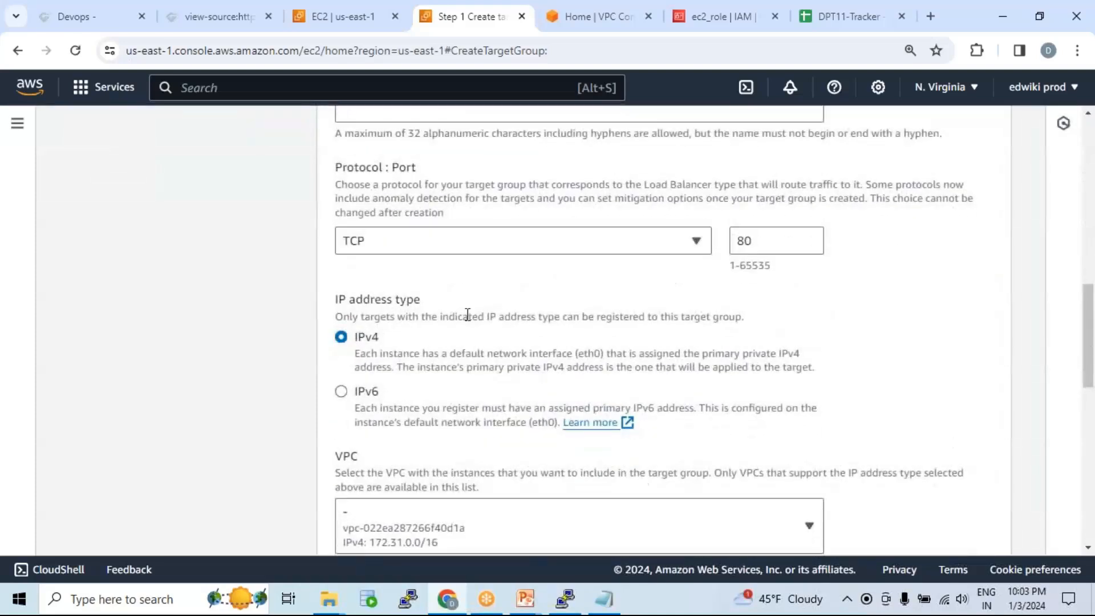
scroll(486, 312, up, 1)
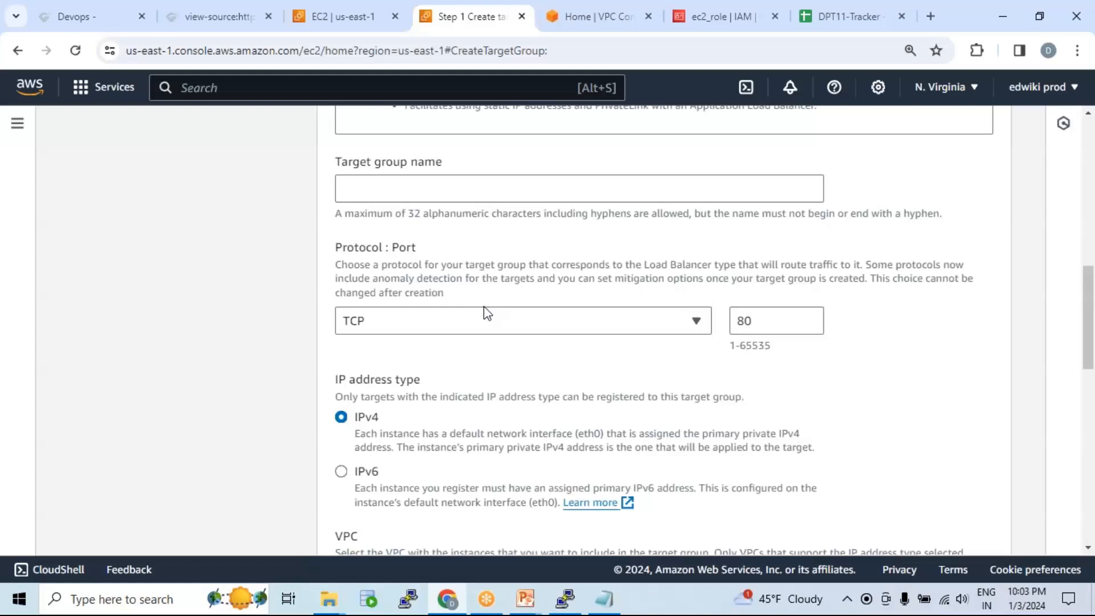
scroll(486, 312, up, 3)
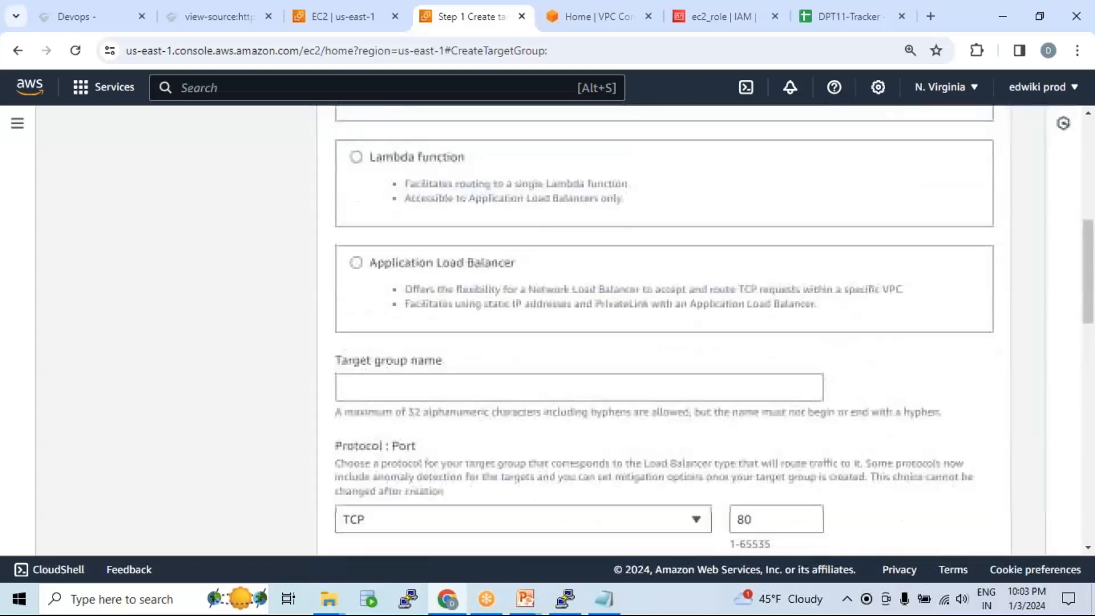
click(462, 350)
Step: Name the target group webserver_tg and set its protocol to HTTP
text(webserver_tg)
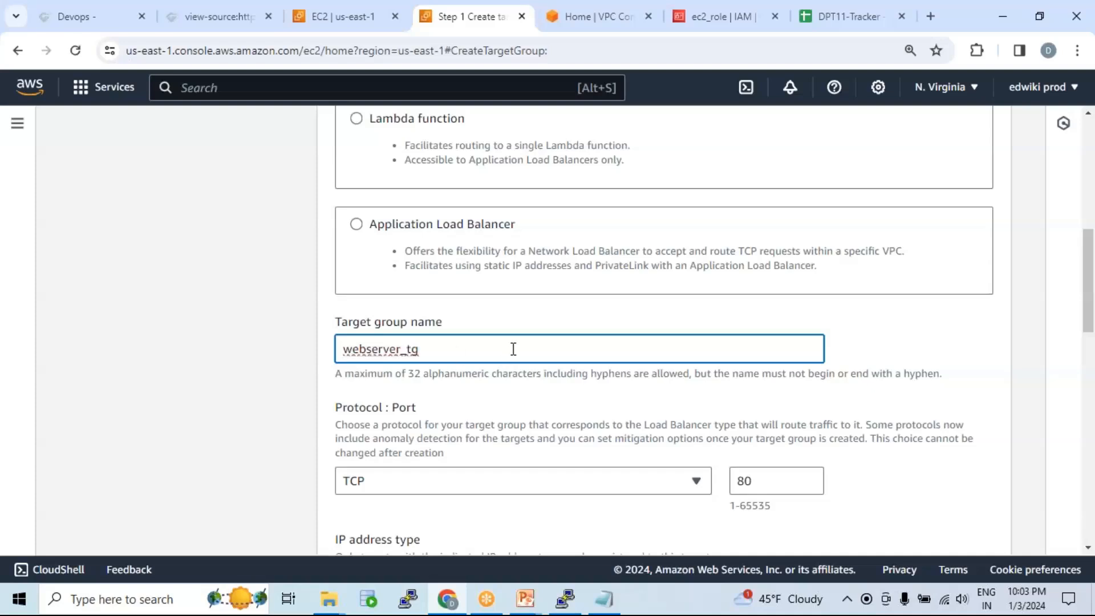
scroll(514, 349, down, 1)
scroll(535, 316, down, 1)
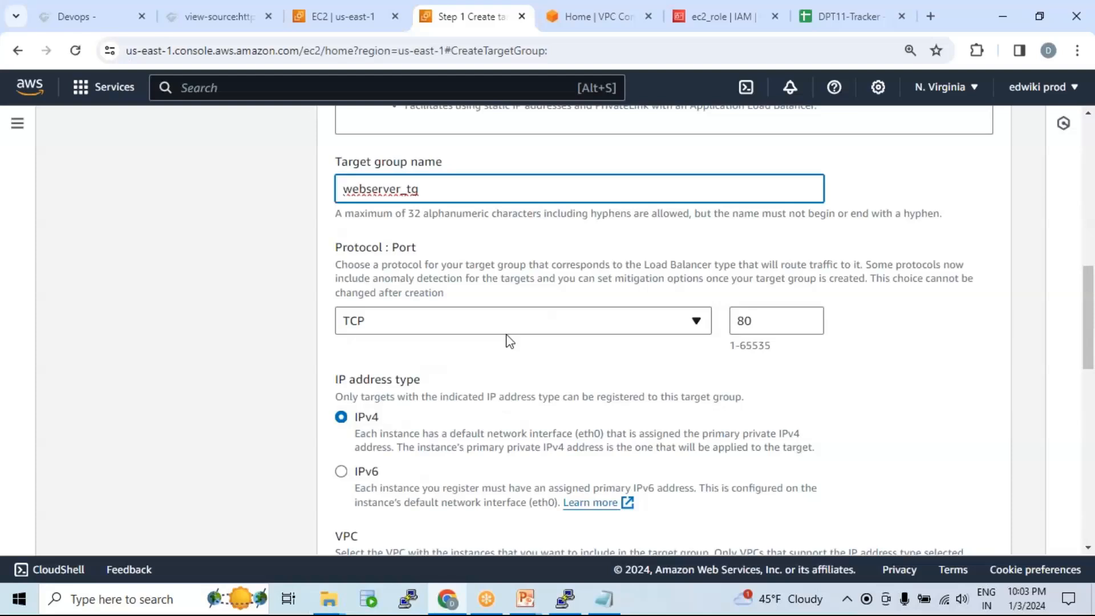
click(697, 328)
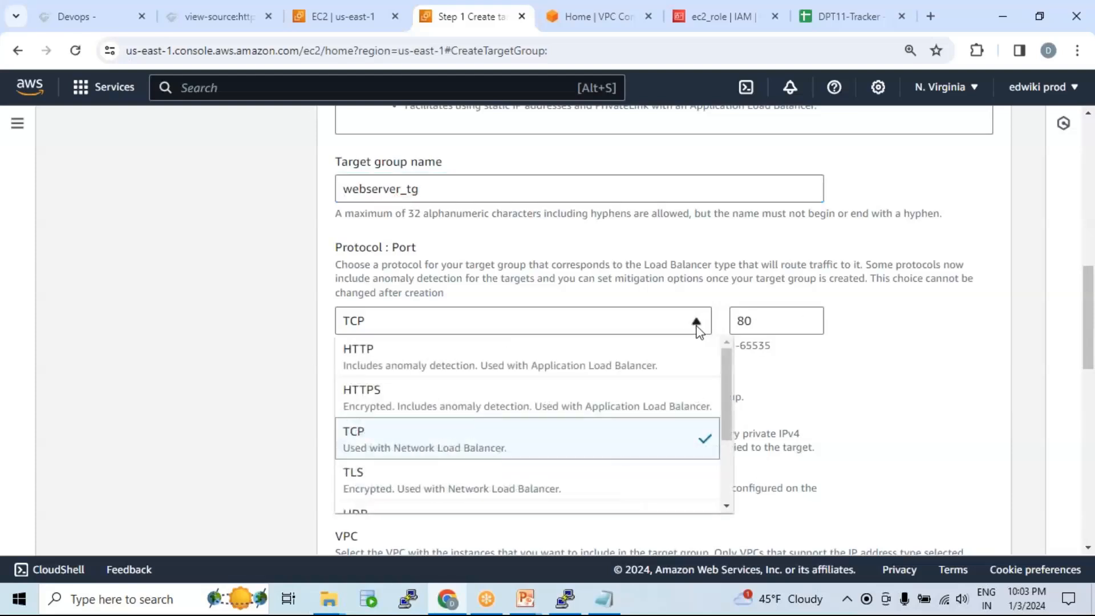
click(497, 357)
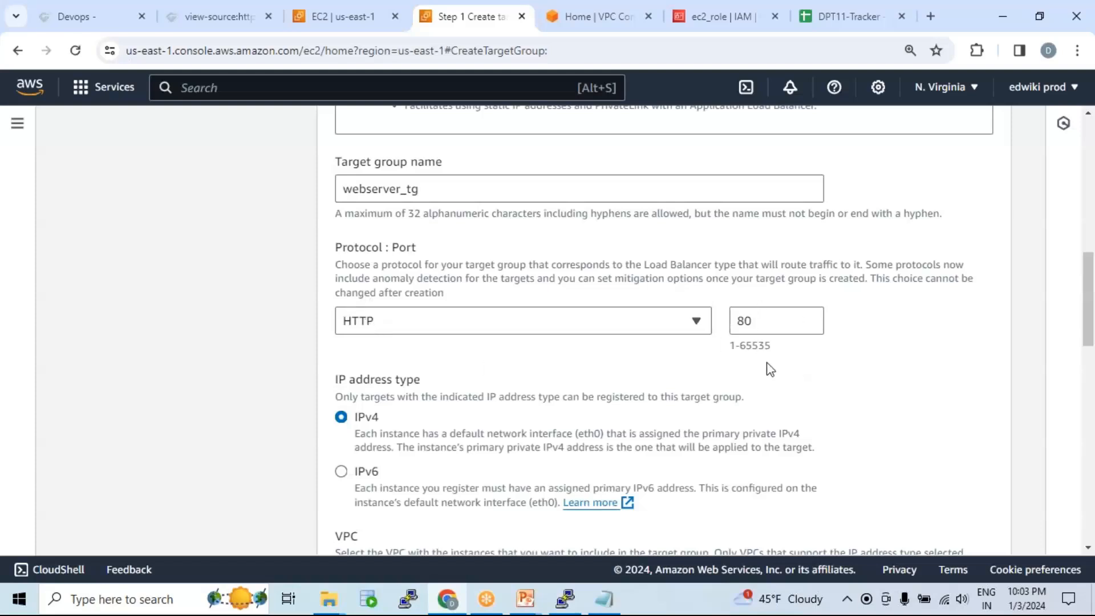
Step: Choose web-vpc-01 as the target group's VPC and bring the AWS_VPC slides forward
scroll(554, 357, down, 3)
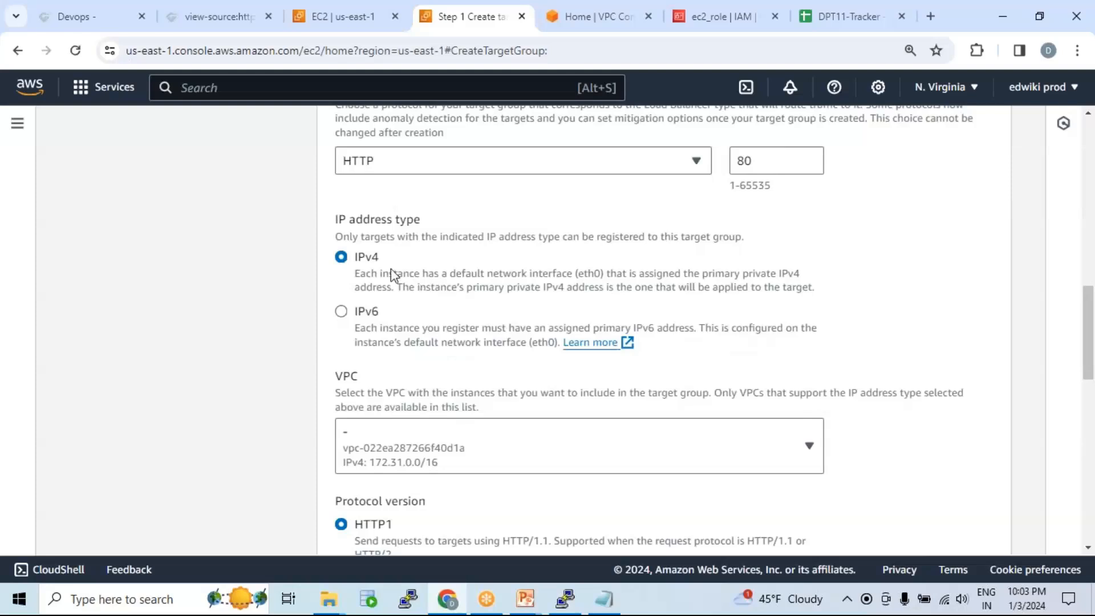
scroll(501, 302, down, 3)
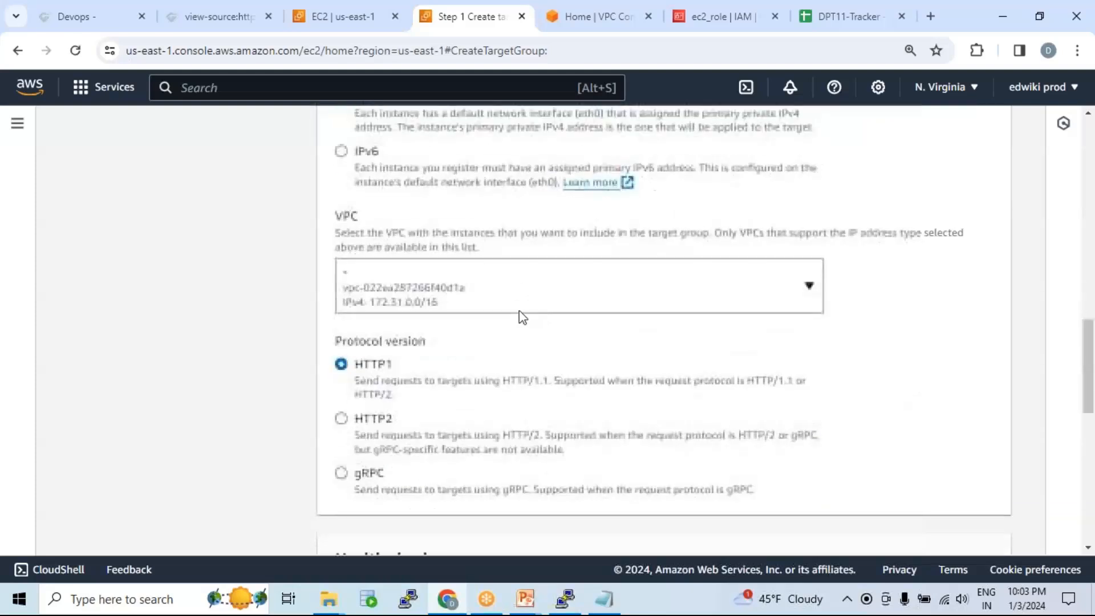
click(600, 289)
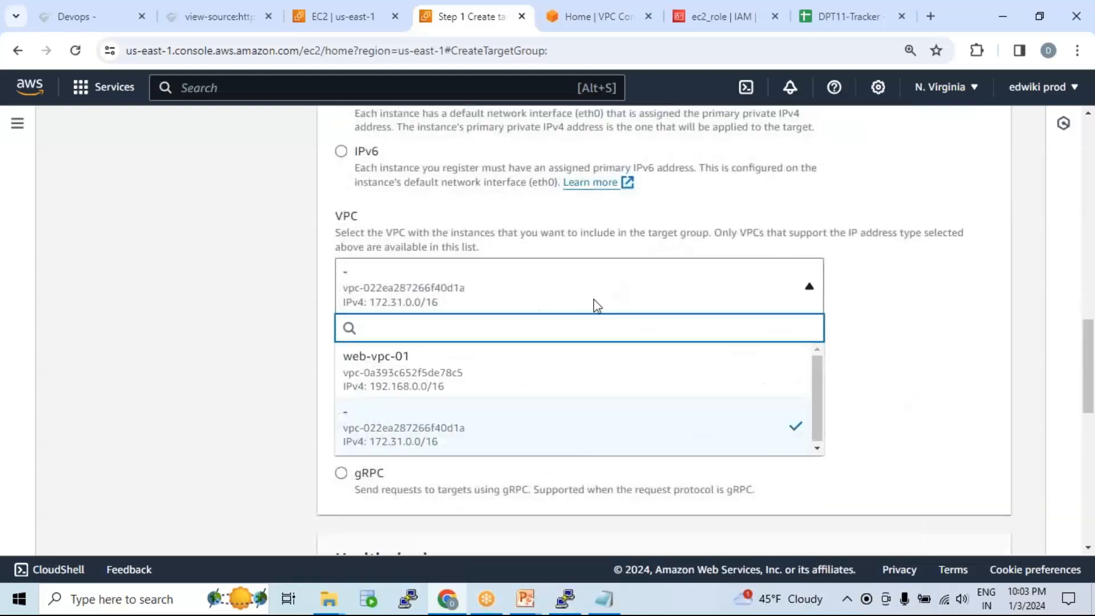
click(428, 370)
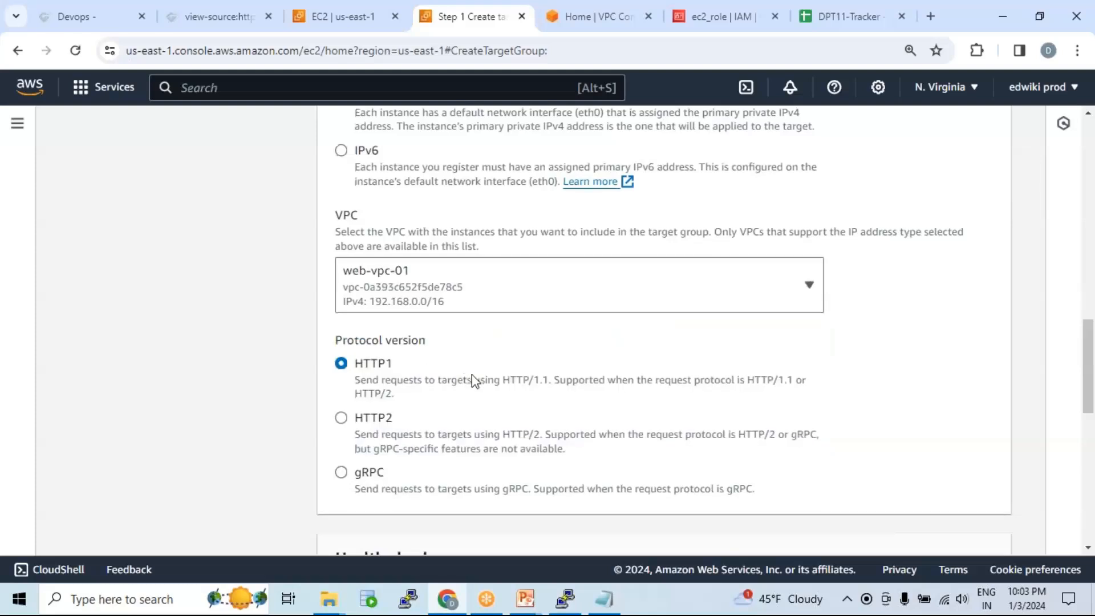
scroll(471, 374, down, 3)
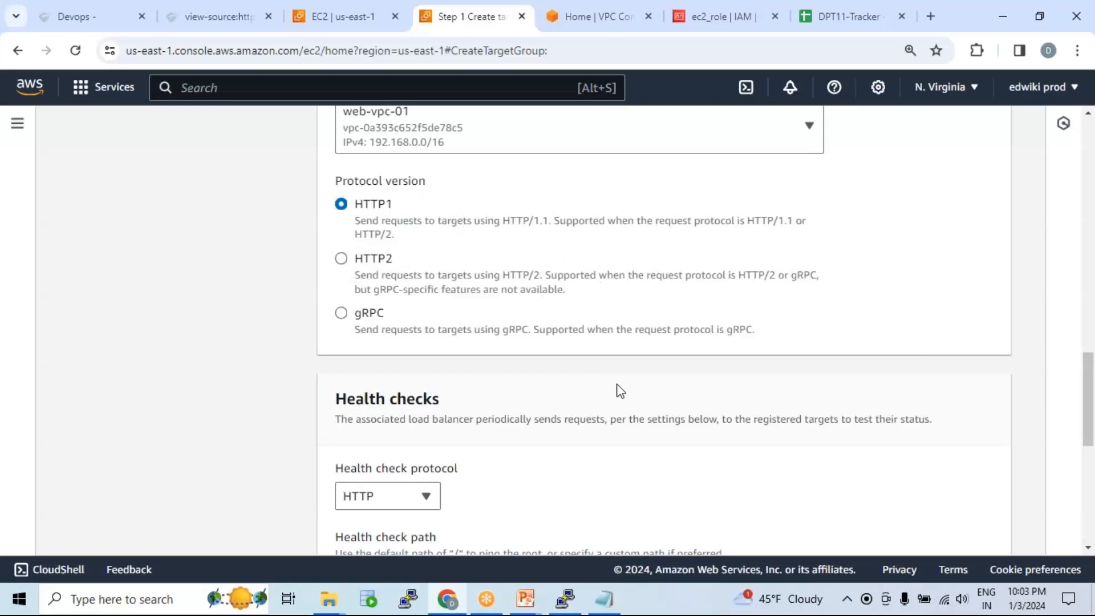
scroll(627, 376, down, 4)
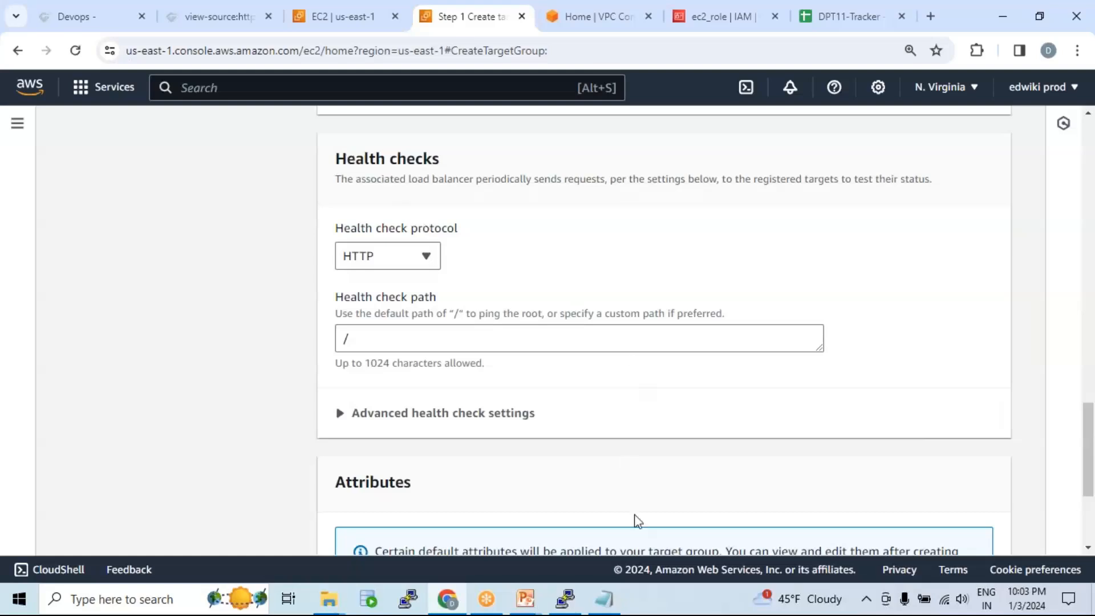
mouse_move(534, 603)
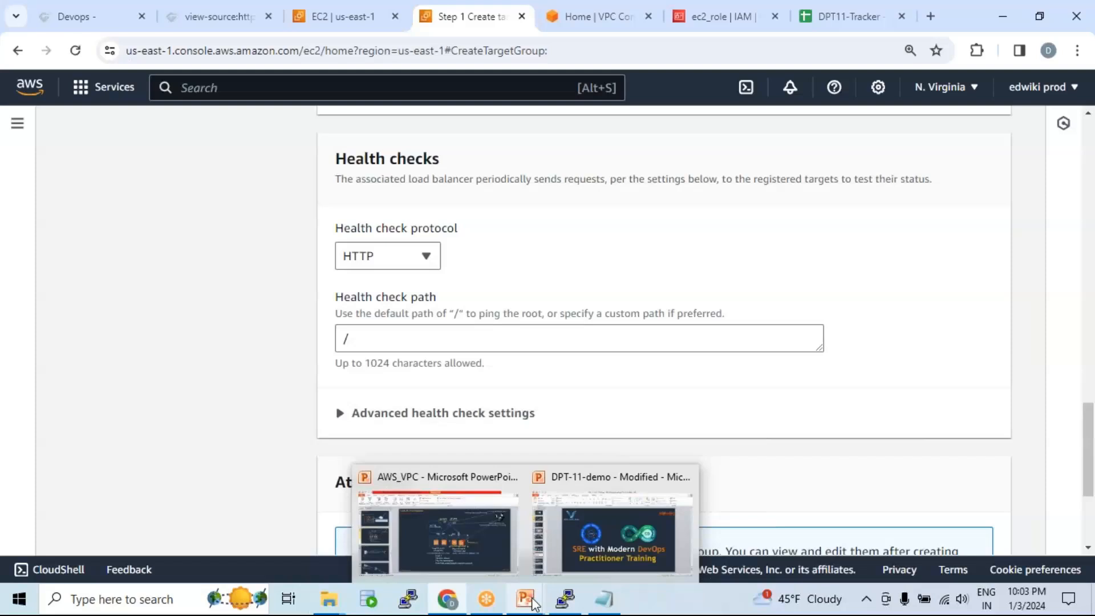
click(485, 546)
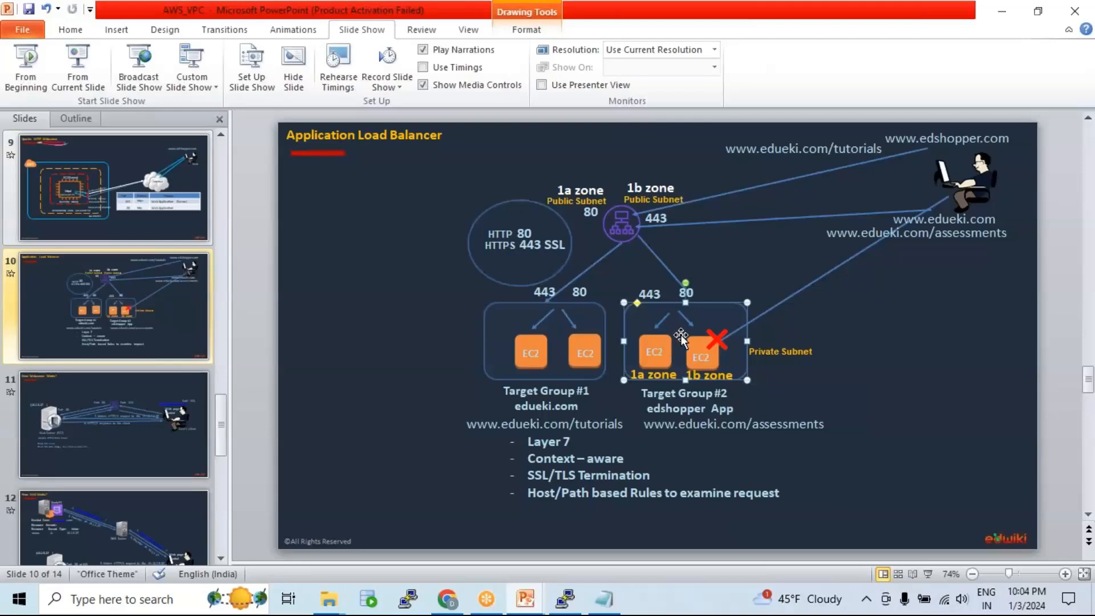
Step: Drag the Target Group #2 outline left over Target Group #1's instances and select its left EC2
drag(681, 334, 566, 334)
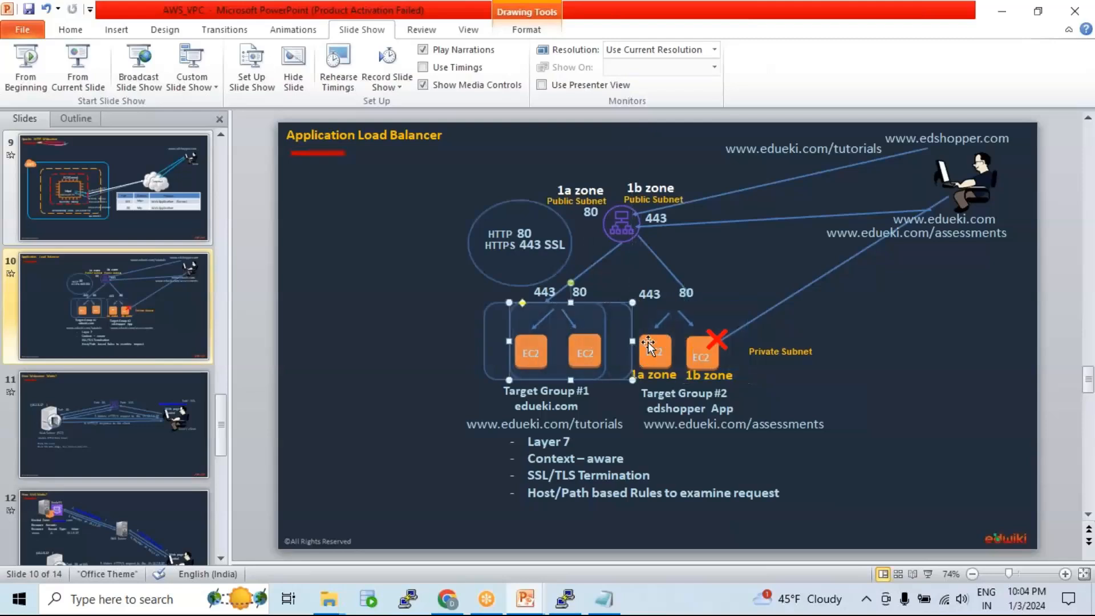
click(660, 341)
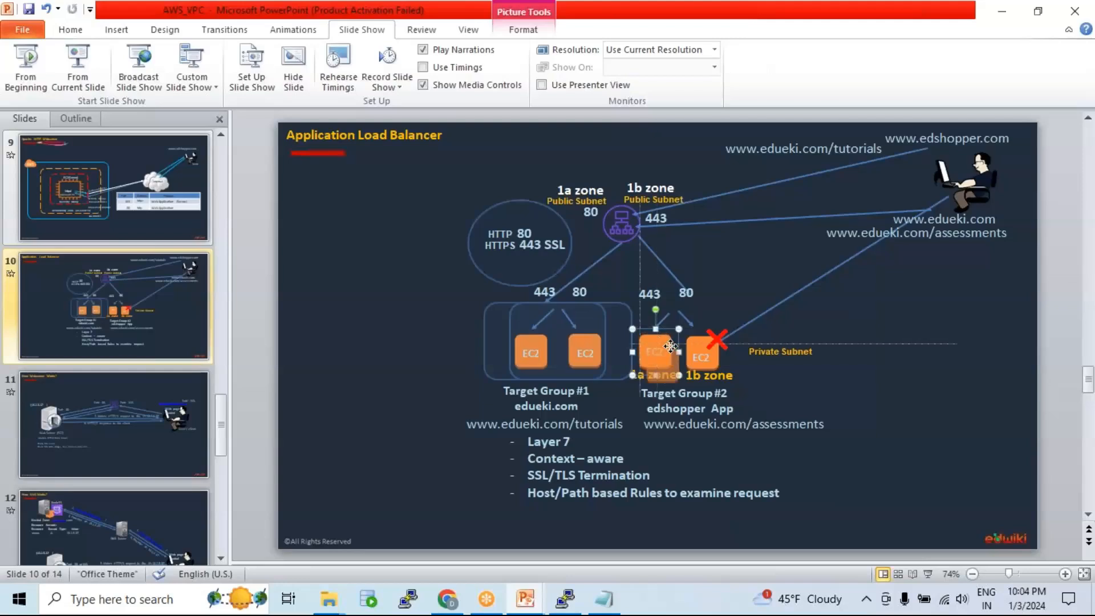
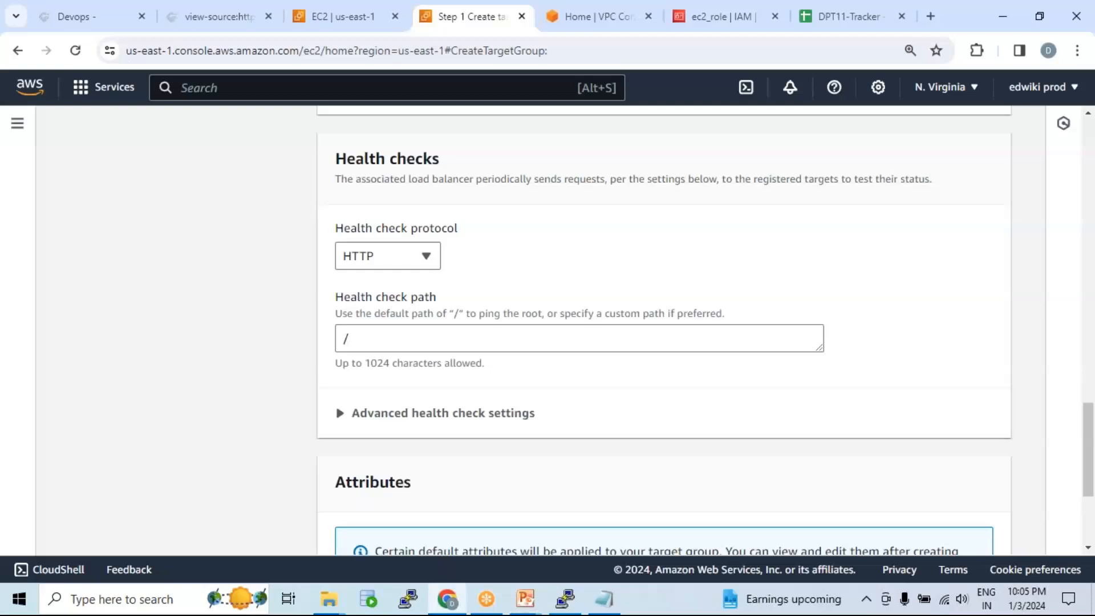
Step: Keep HTTP as the health check protocol with path /
drag(336, 159, 444, 164)
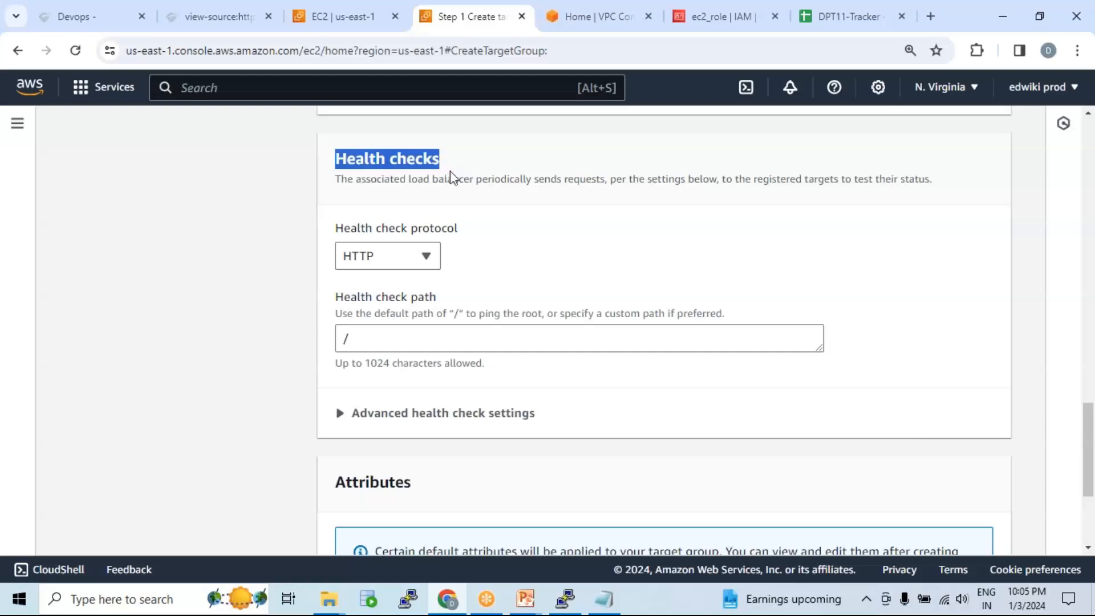
scroll(513, 233, down, 1)
click(412, 183)
click(400, 205)
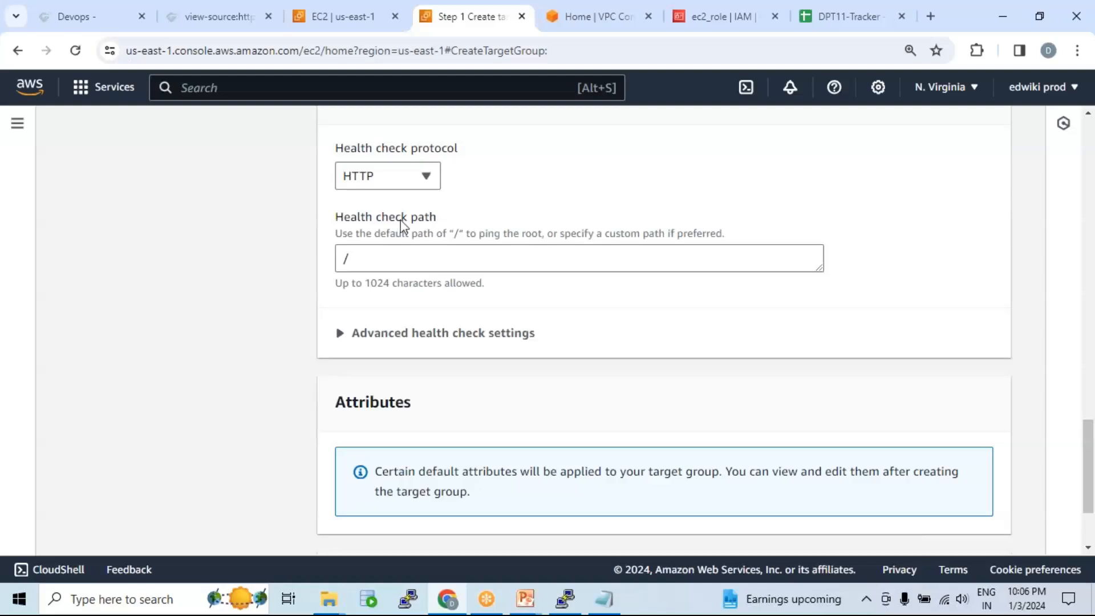
Step: Expand advanced health check settings and keep the health check port on Traffic port
click(341, 334)
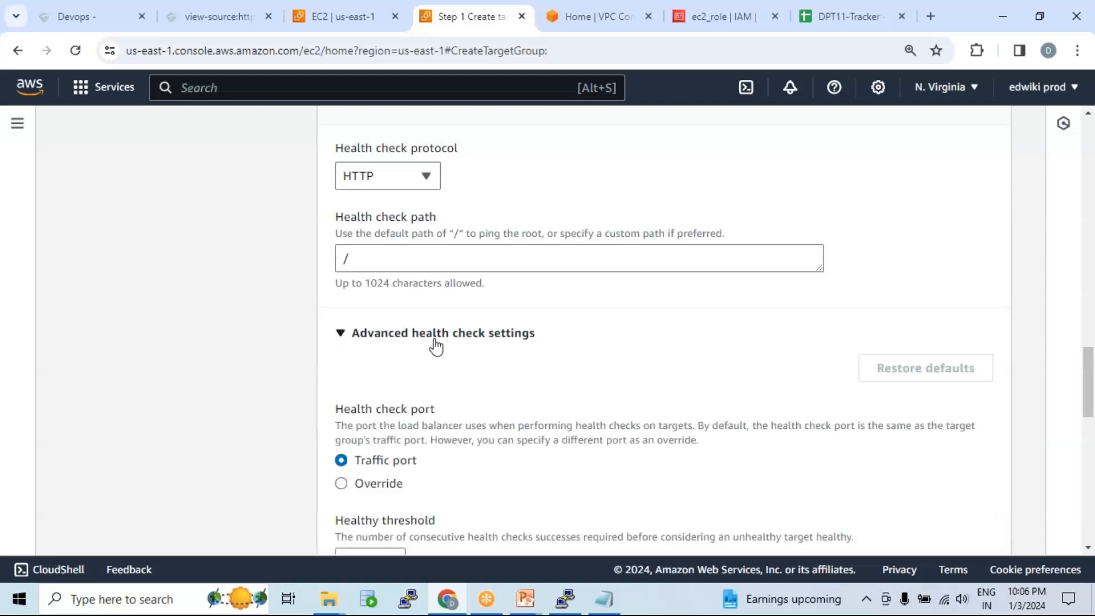
scroll(422, 371, down, 1)
drag(355, 381, 428, 386)
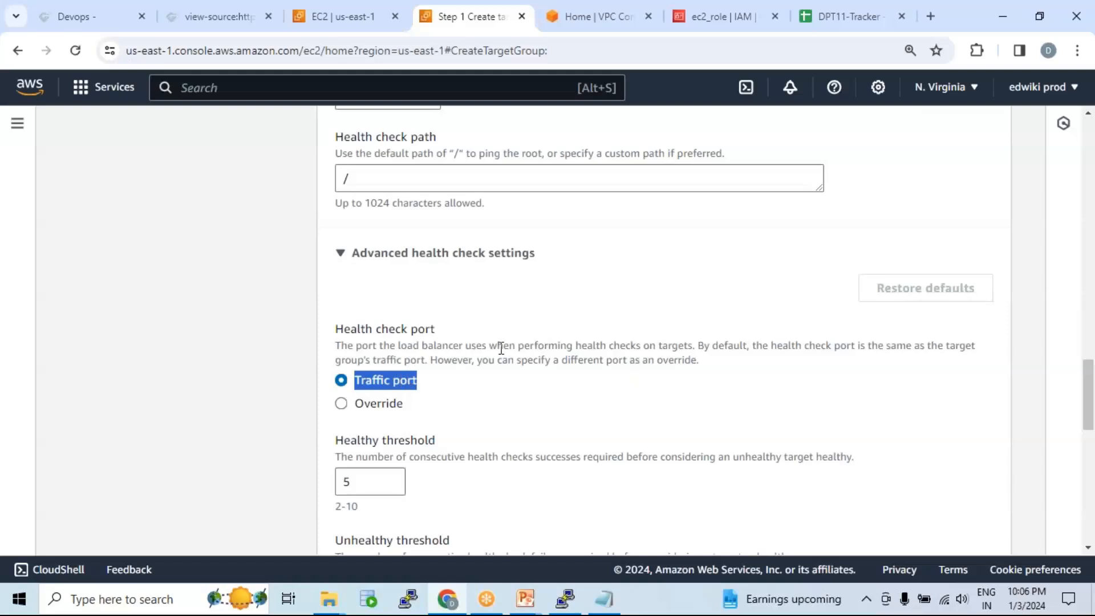
click(341, 405)
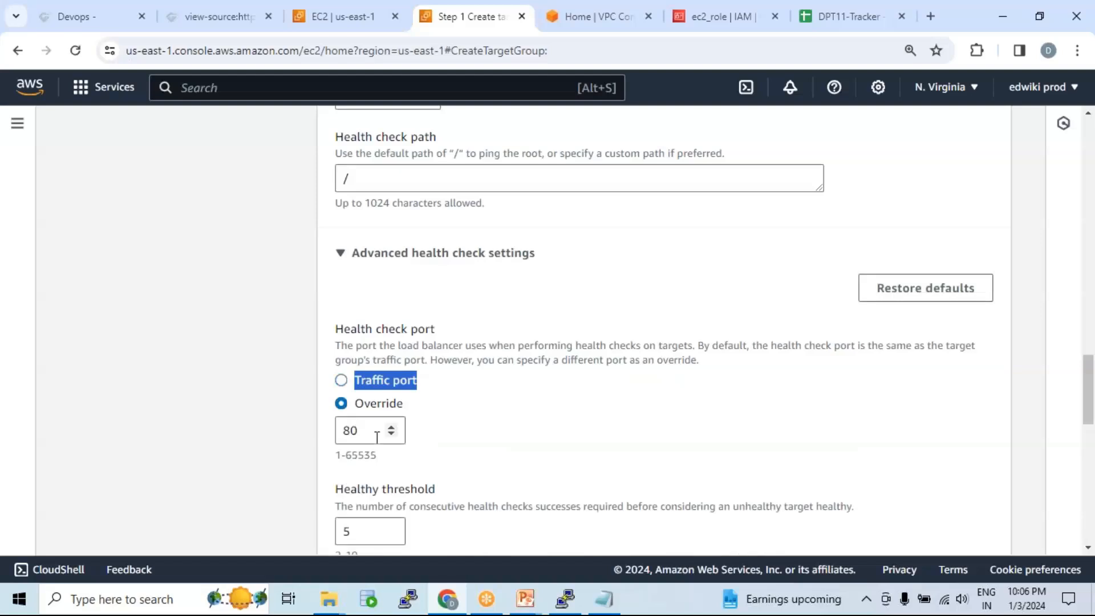
drag(365, 431, 341, 430)
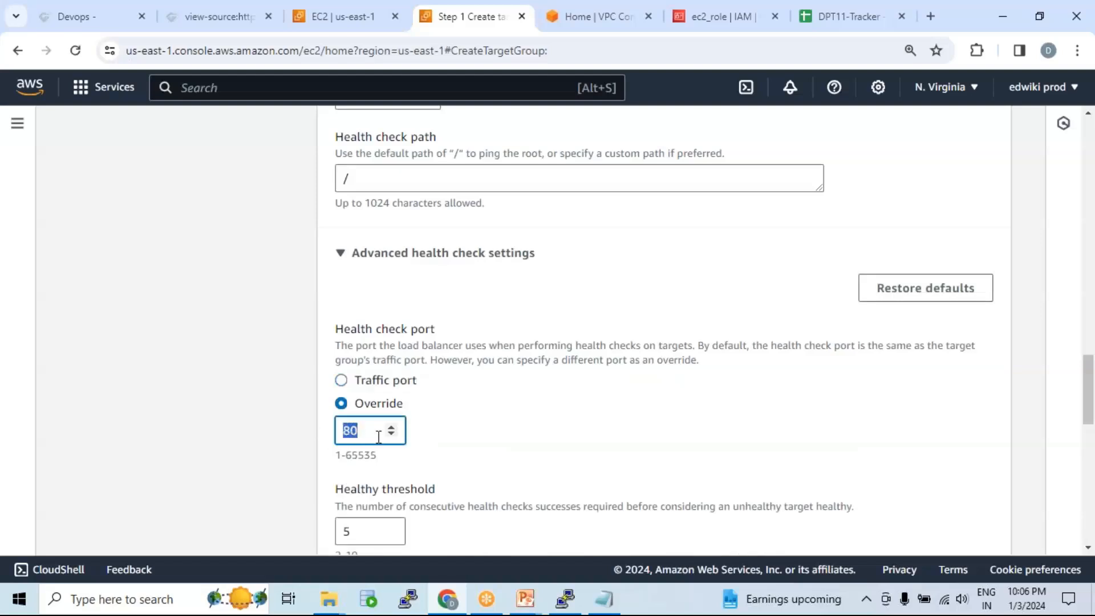
click(342, 380)
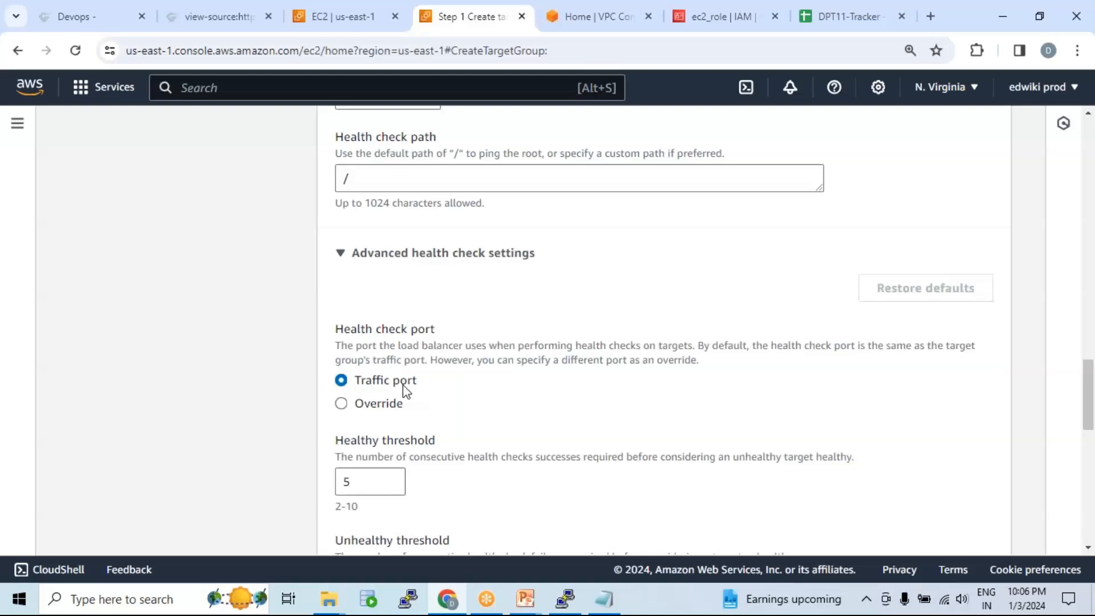
scroll(413, 319, up, 1)
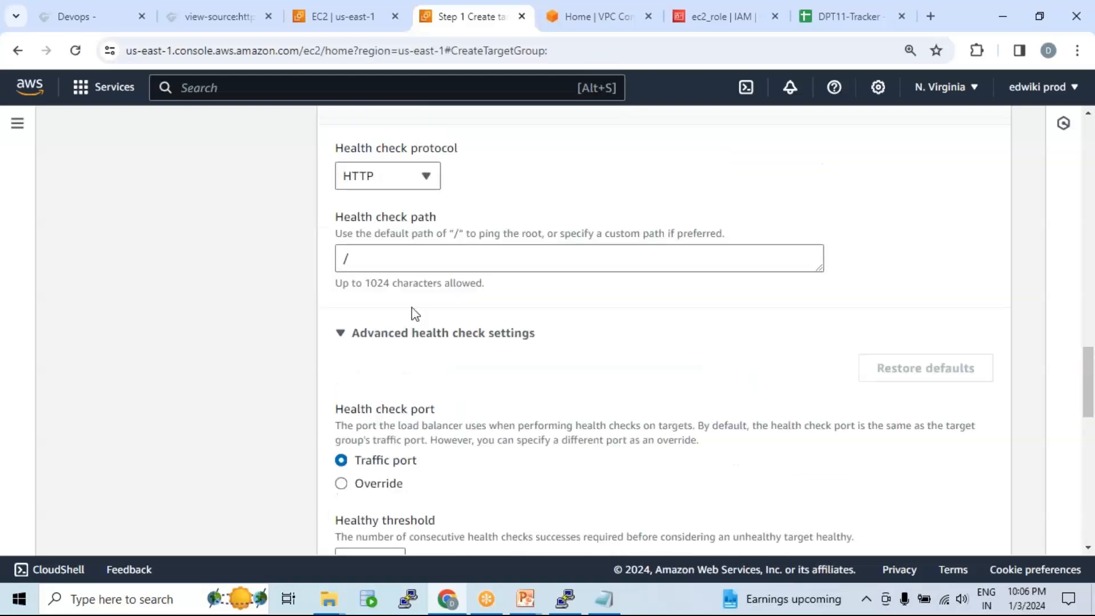
scroll(377, 194, down, 1)
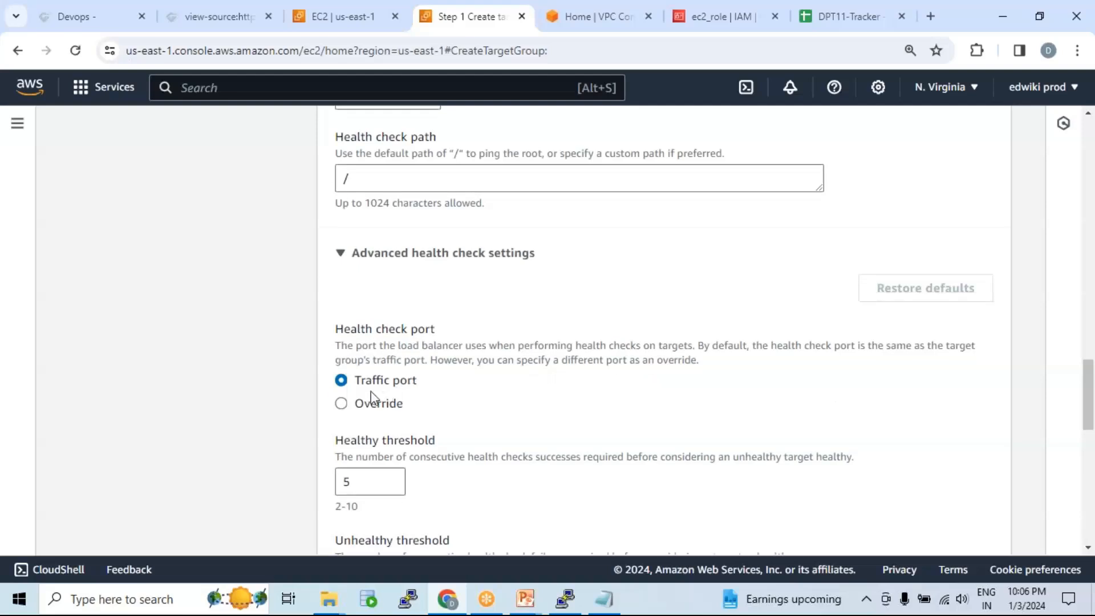
drag(357, 382, 430, 391)
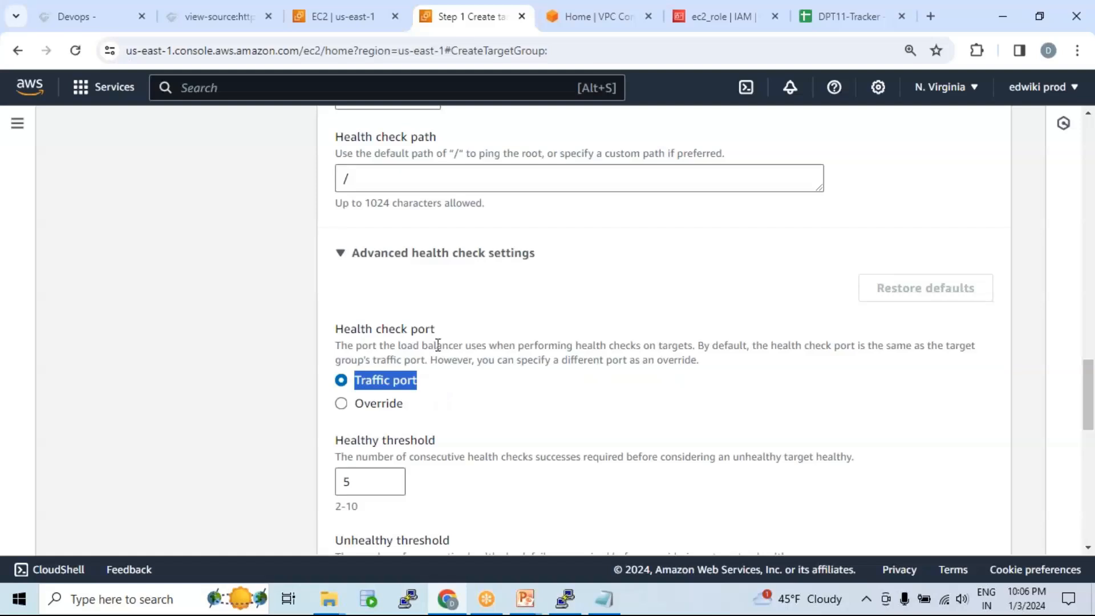
Step: Review the default thresholds, 5-second timeout and 30-second interval
scroll(442, 339, down, 5)
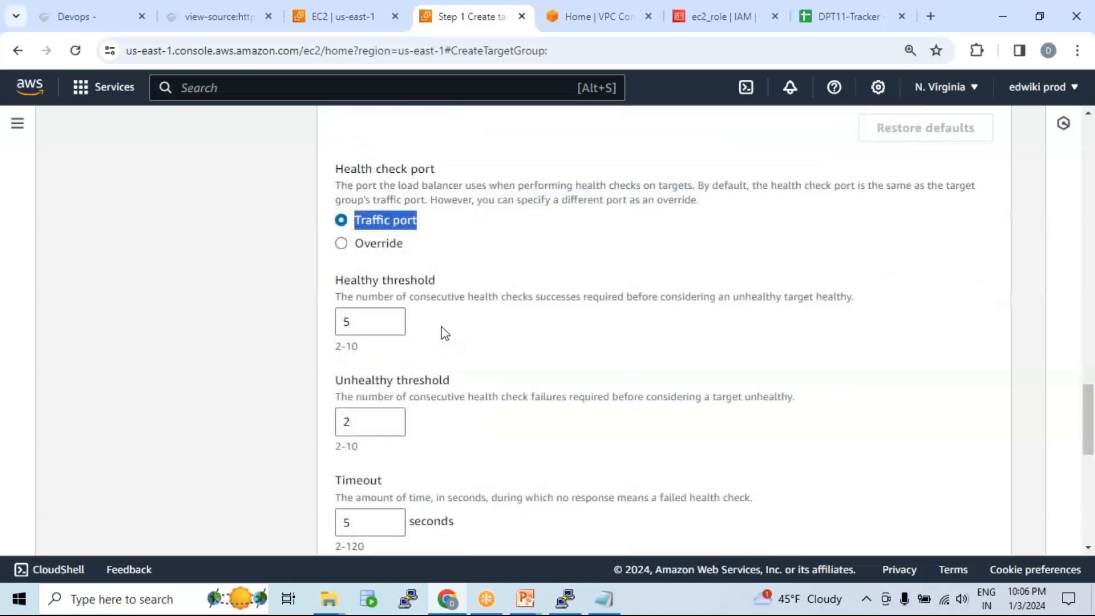
scroll(439, 329, up, 3)
scroll(501, 270, down, 1)
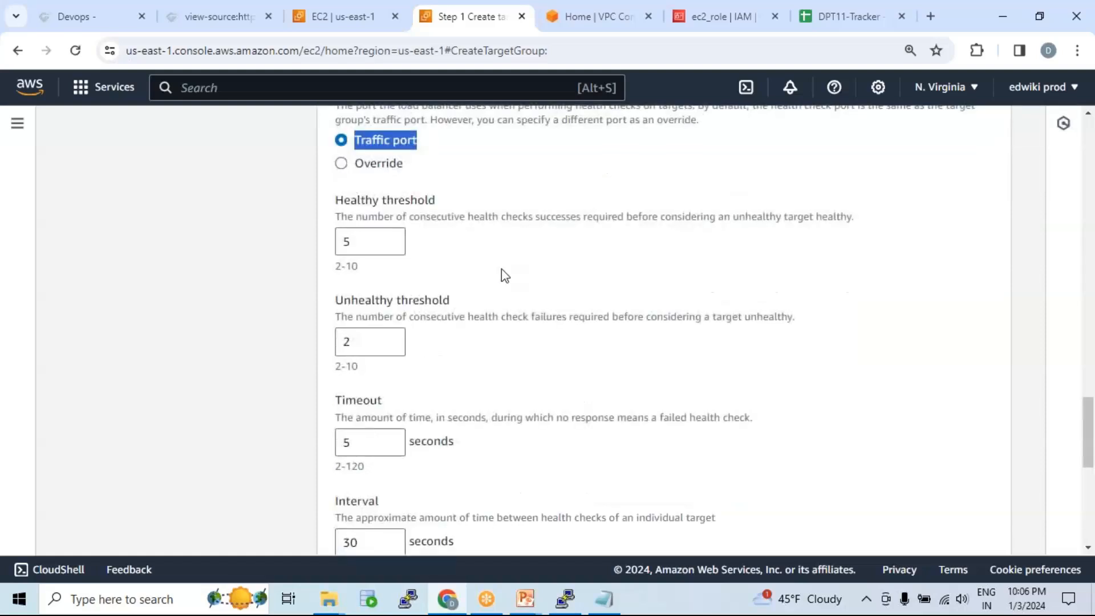
scroll(502, 271, down, 2)
scroll(499, 288, down, 2)
scroll(443, 408, up, 6)
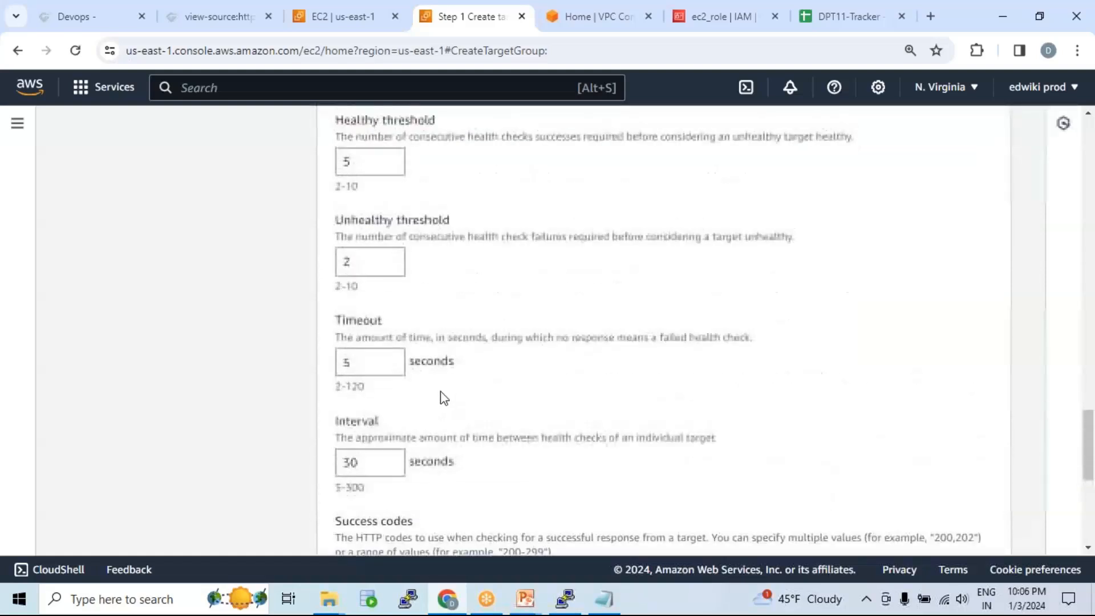
scroll(435, 311, down, 1)
scroll(432, 309, down, 3)
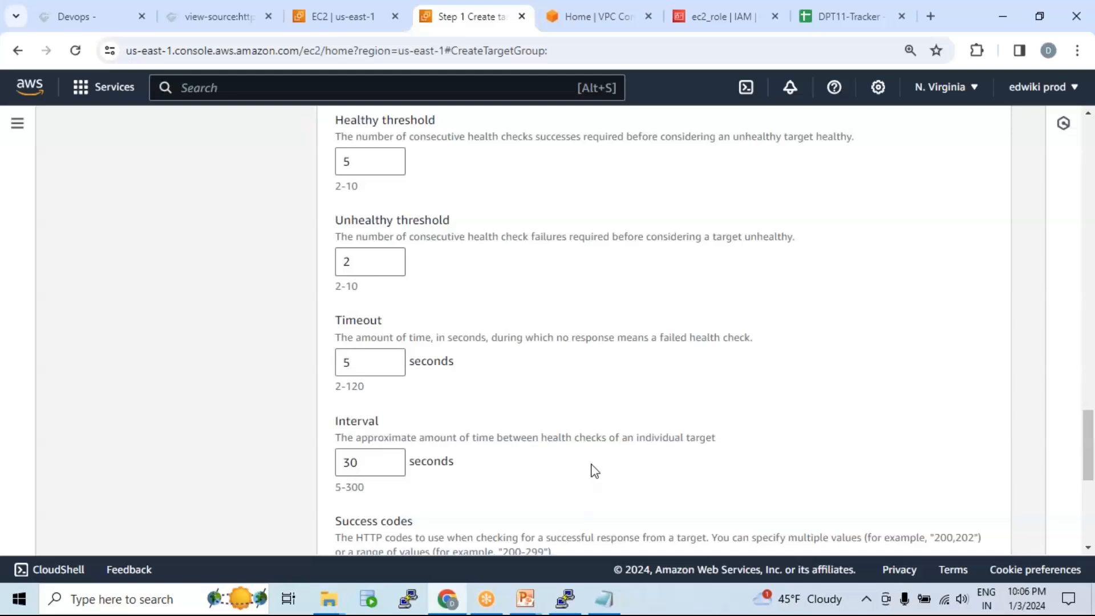
scroll(430, 383, down, 3)
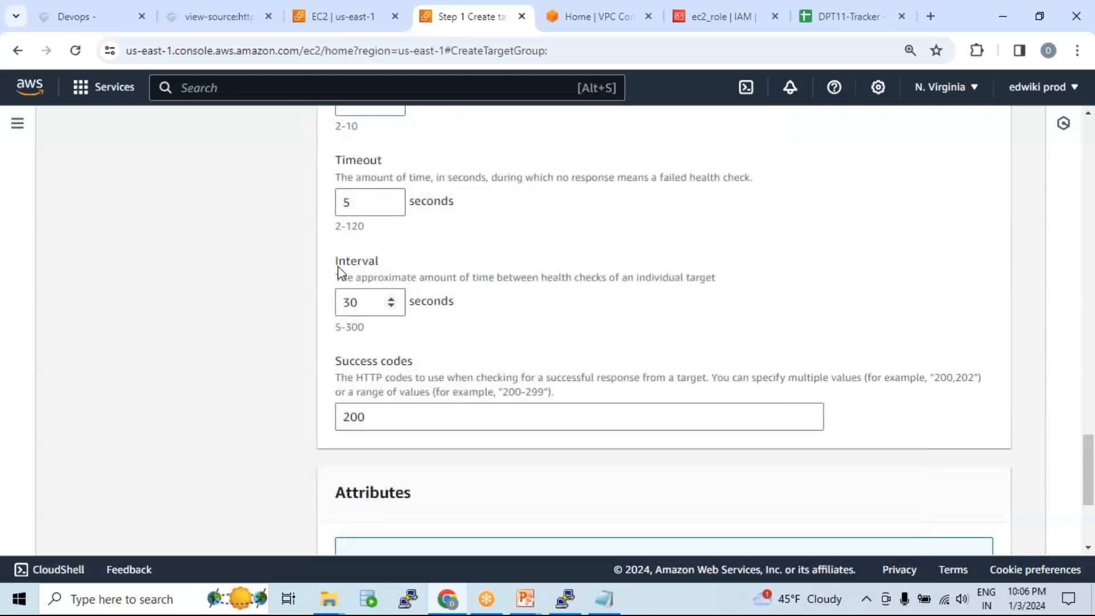
drag(334, 266, 386, 266)
drag(360, 305, 335, 306)
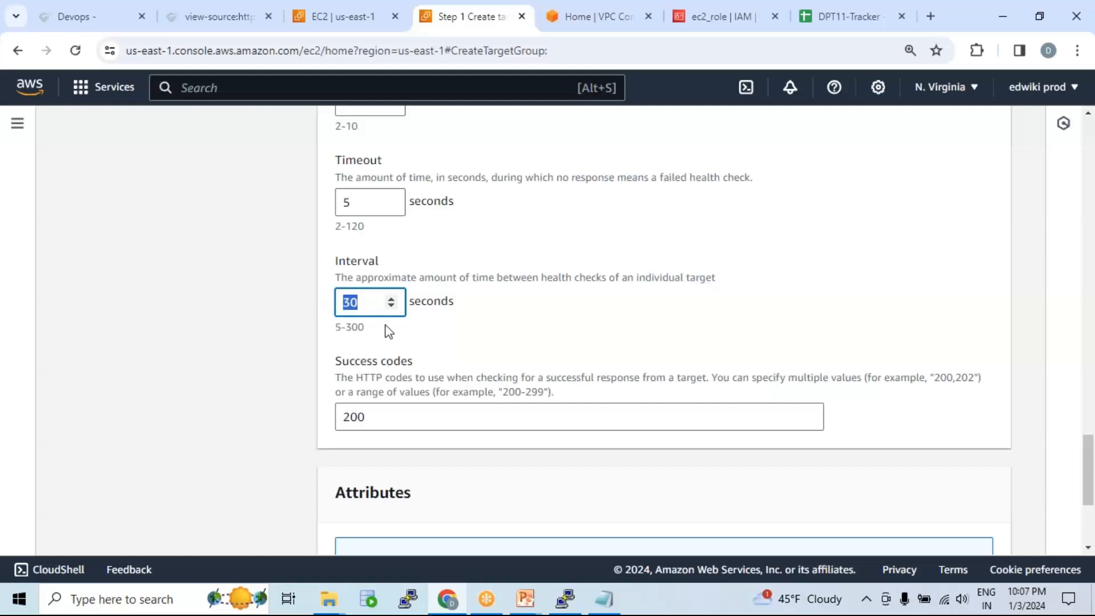
drag(368, 305, 332, 300)
scroll(420, 254, up, 7)
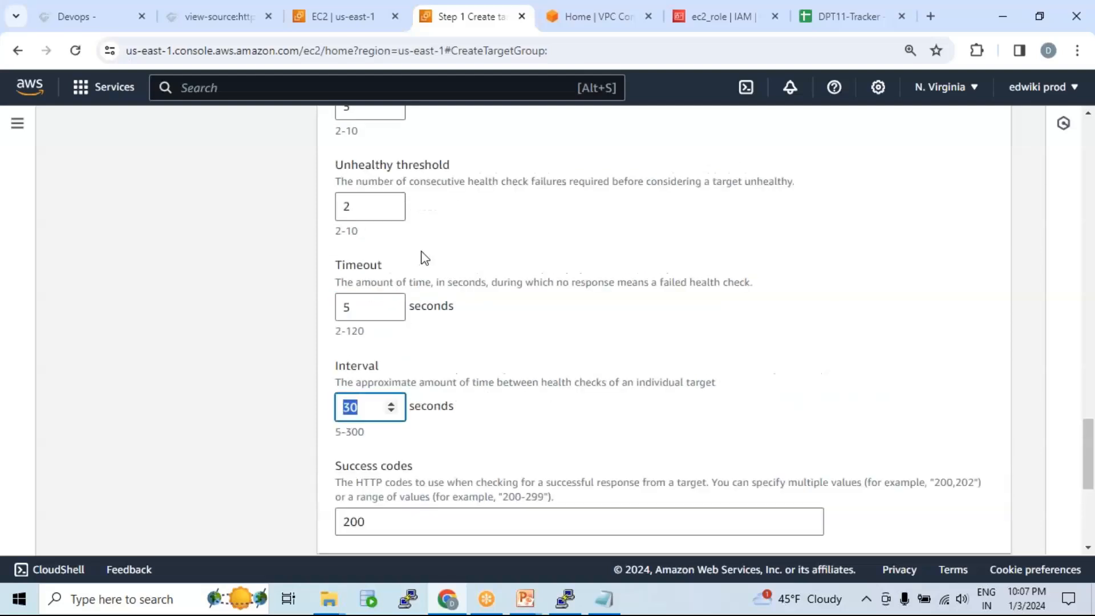
scroll(402, 308, up, 3)
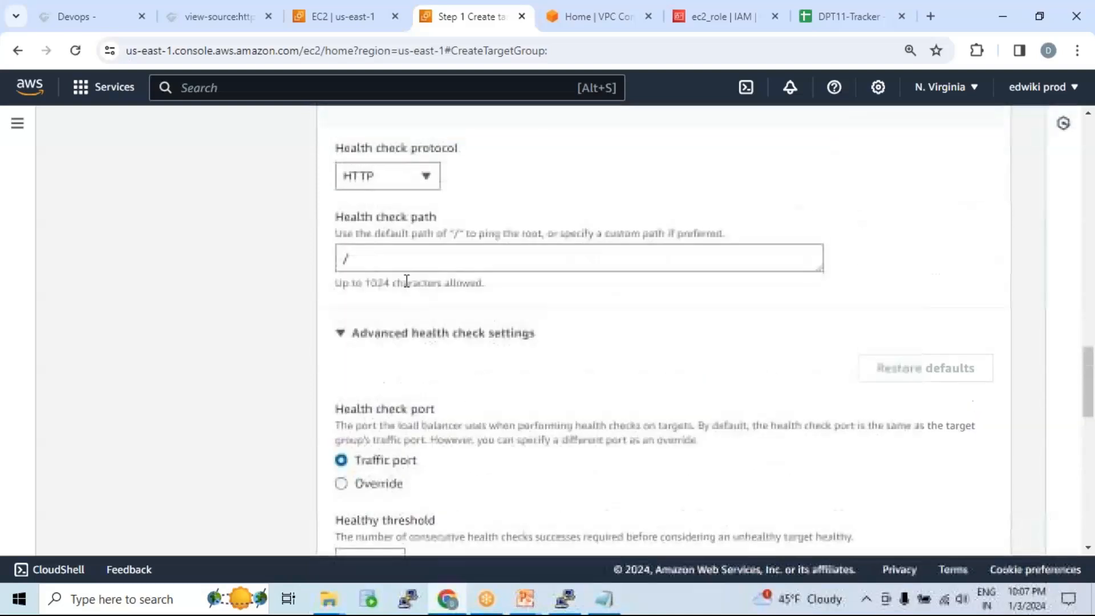
scroll(393, 296, down, 4)
scroll(443, 313, down, 10)
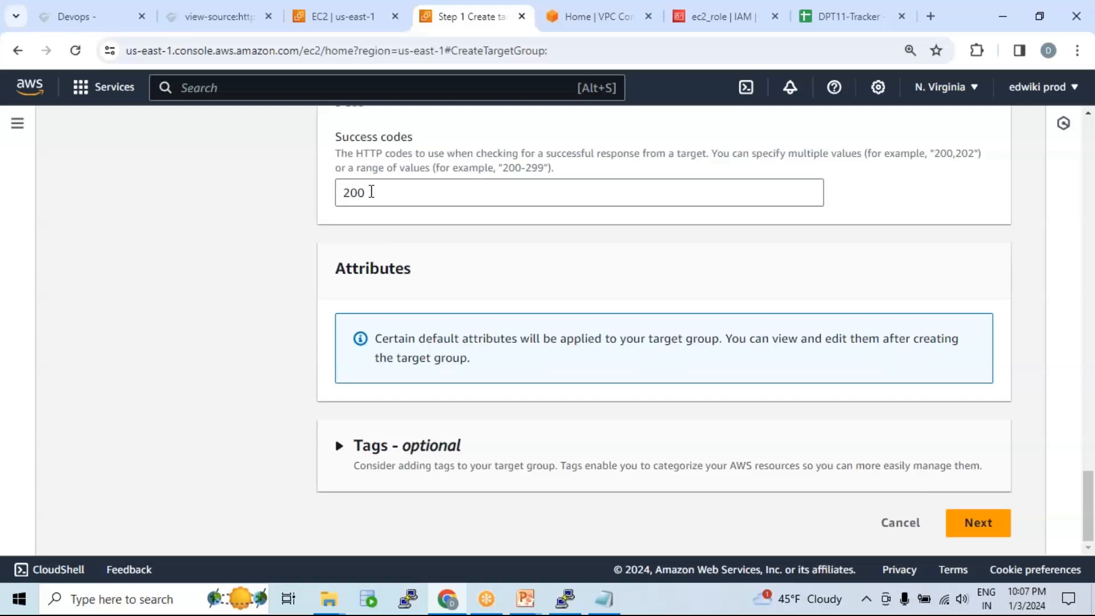
Step: Review success code 200 and the healthy threshold 5 and unhealthy threshold 2
drag(378, 192, 325, 196)
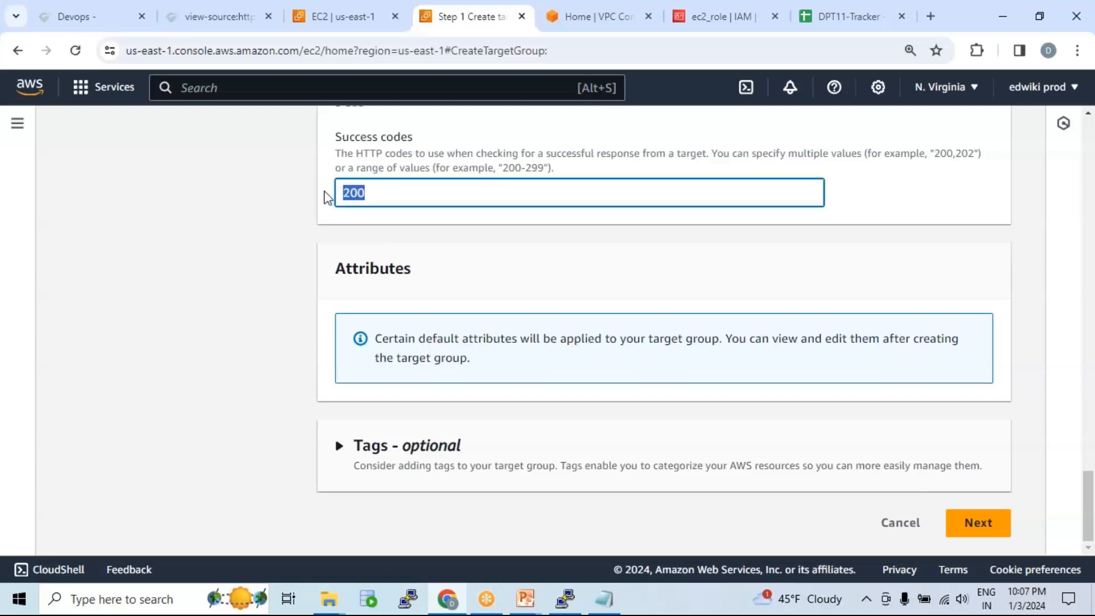
scroll(310, 237, up, 3)
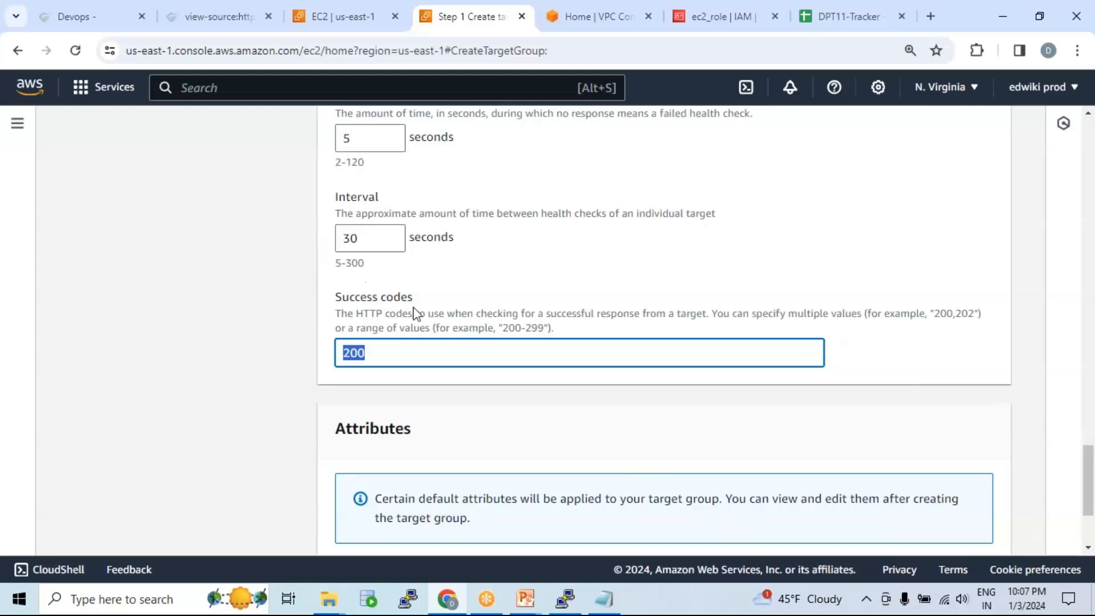
click(475, 317)
drag(363, 350, 315, 362)
scroll(435, 311, up, 4)
click(358, 280)
double_click(359, 177)
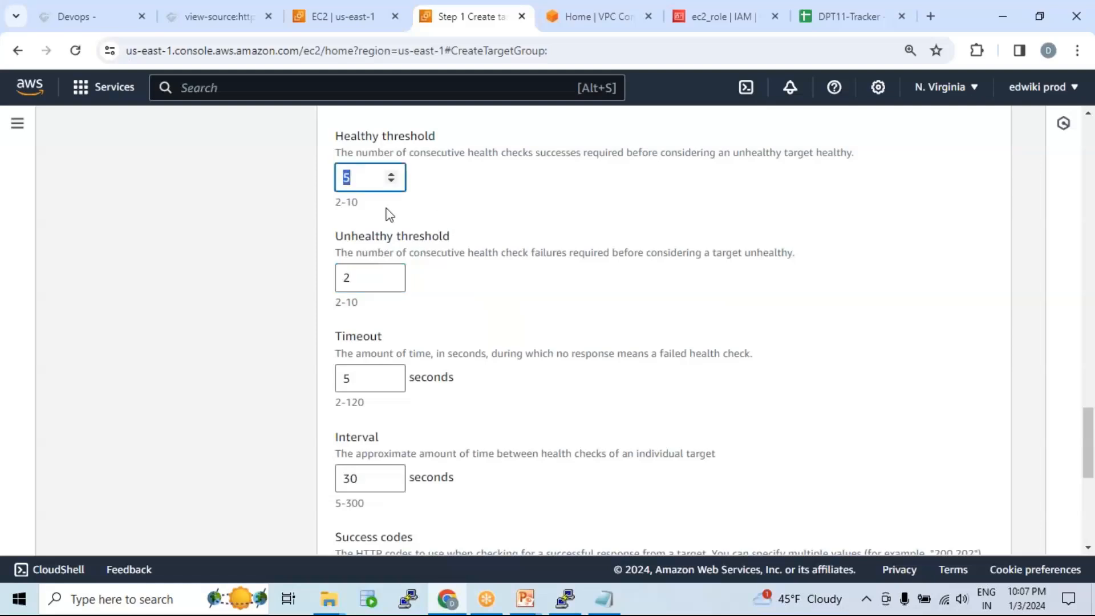
scroll(419, 194, up, 3)
scroll(411, 288, down, 4)
scroll(428, 354, down, 5)
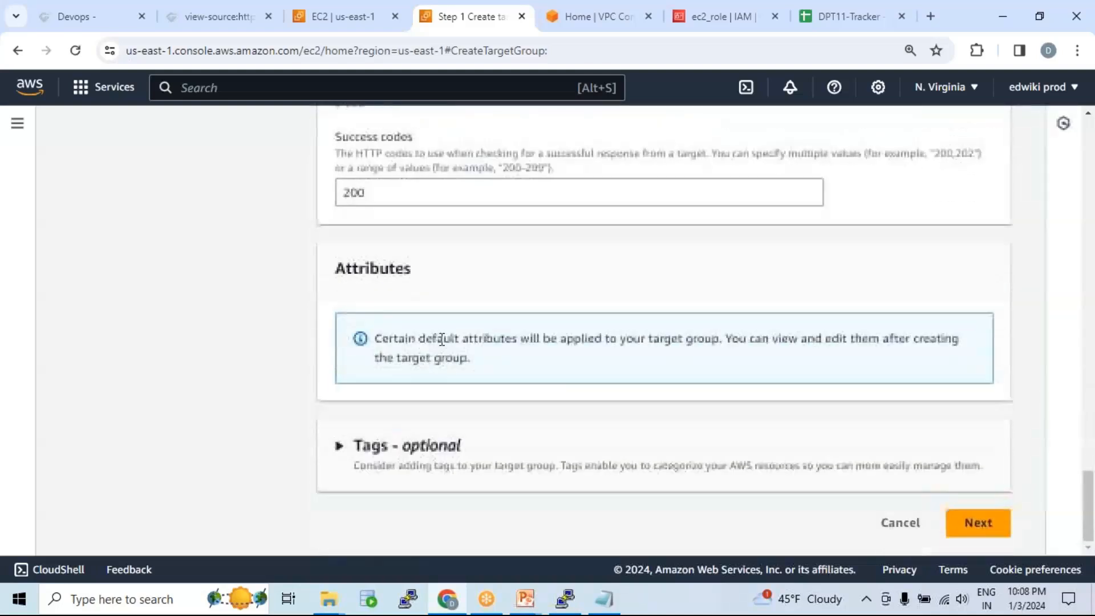
Step: Rename the target group from webserver_tg to webserver and continue to Register targets
click(978, 523)
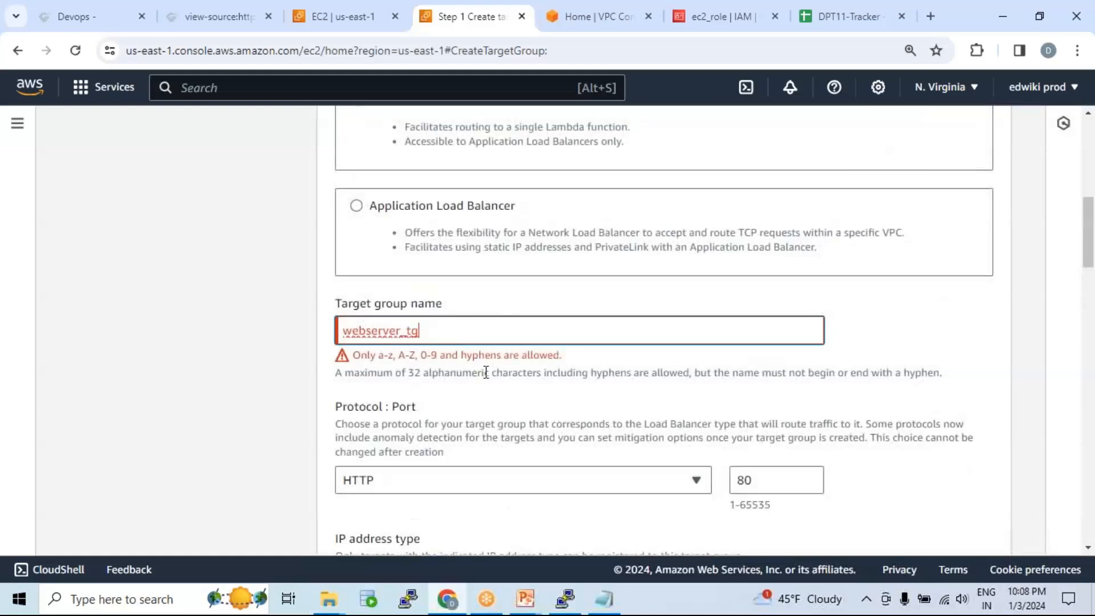
click(429, 331)
key(BackSpace)
key(BackSpace)
key(BackSpace)
key(BackSpace)
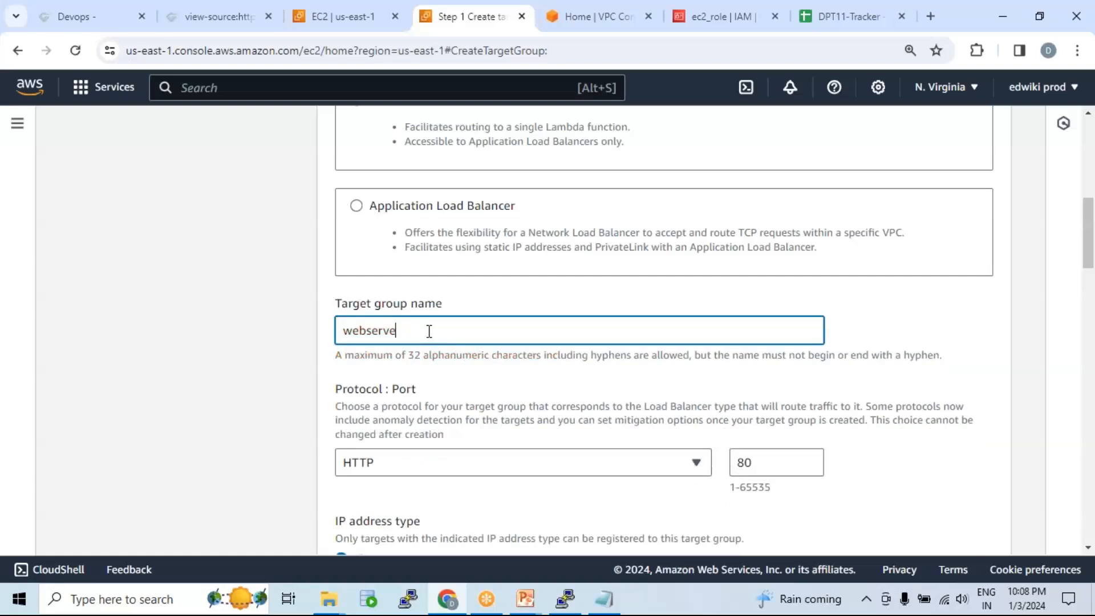
text(r)
scroll(501, 357, down, 20)
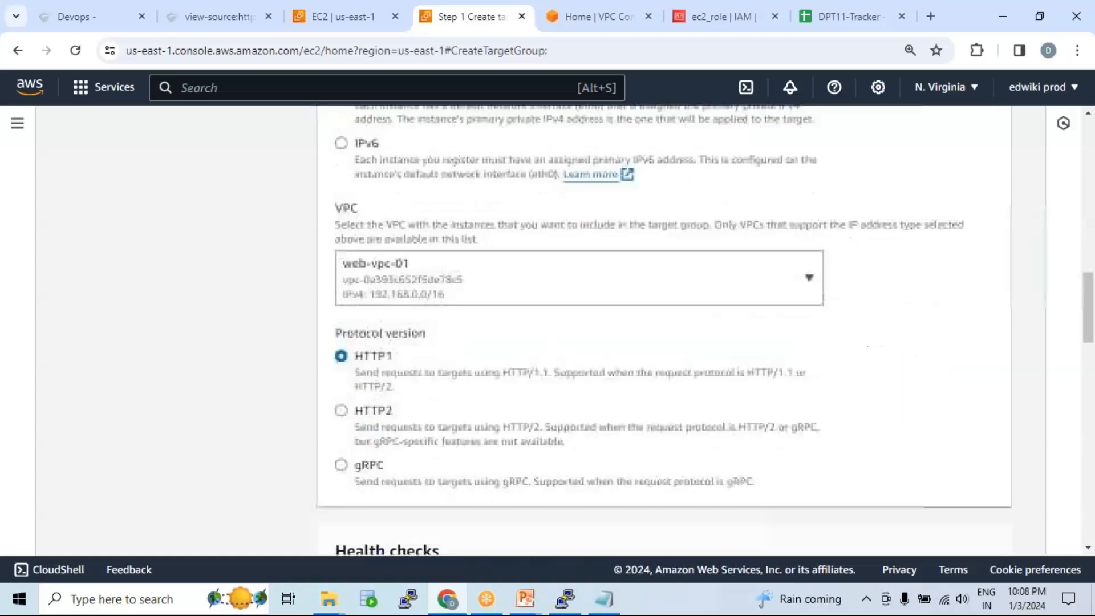
scroll(990, 502, down, 5)
click(978, 452)
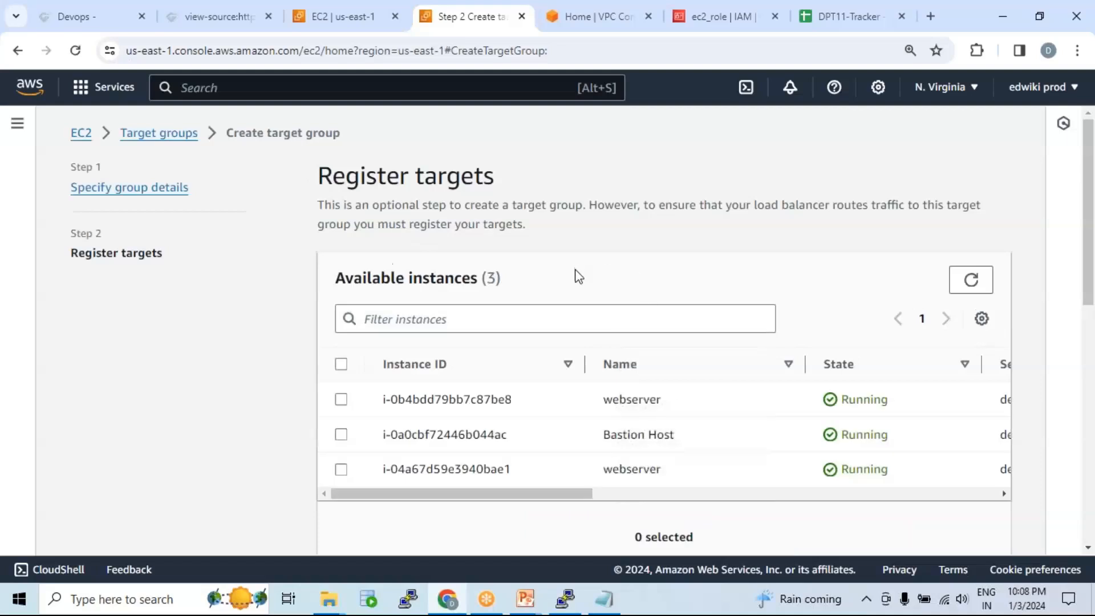
Step: Include both webserver instances as pending targets on port 80 and create the target group
scroll(573, 277, down, 2)
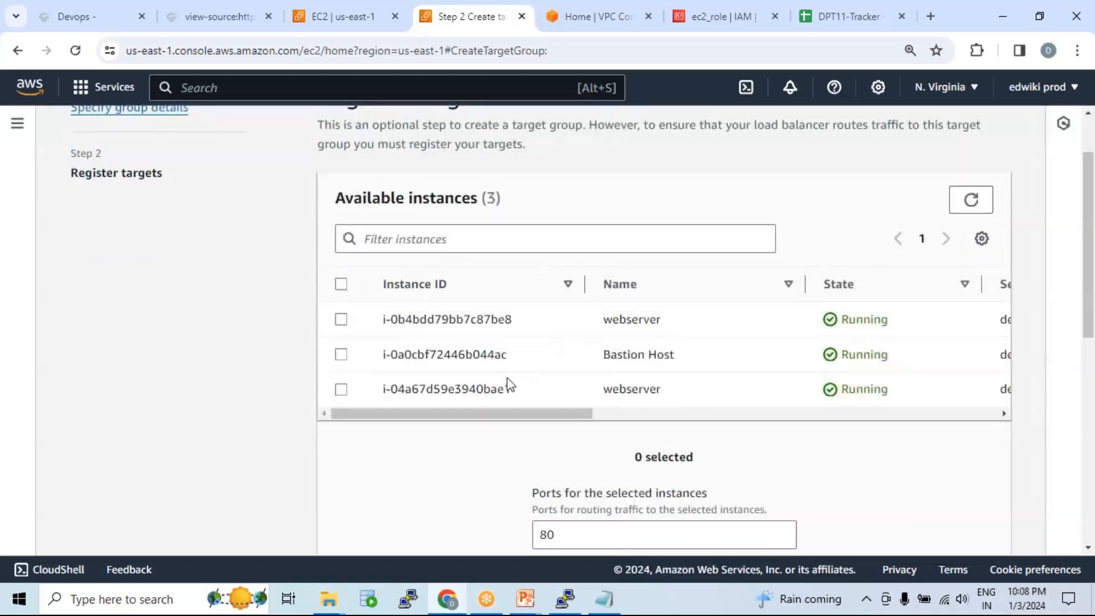
click(341, 389)
click(341, 320)
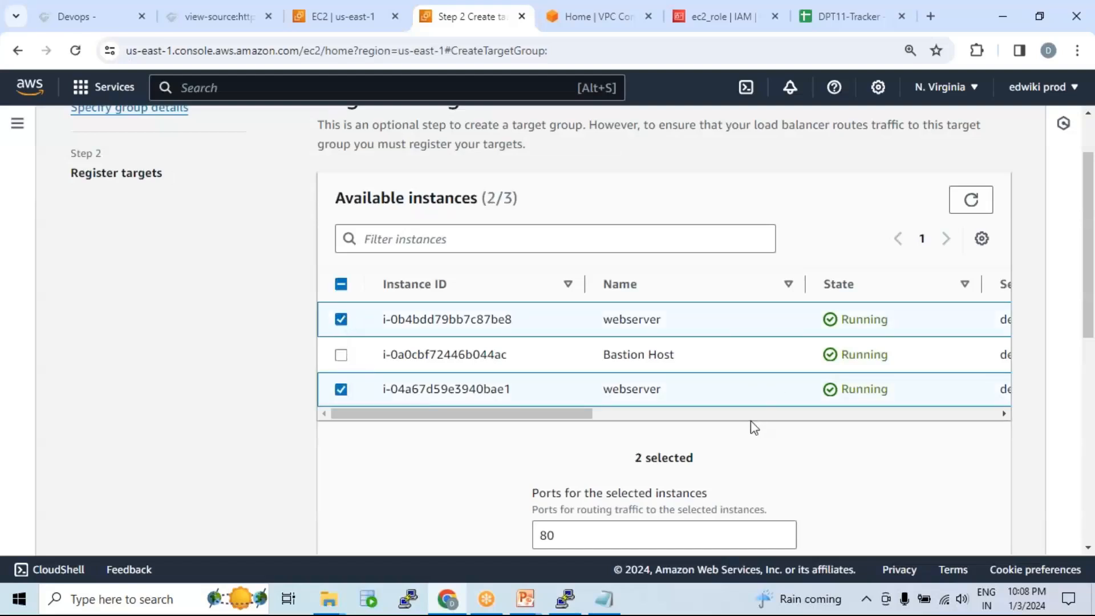
scroll(740, 400, down, 4)
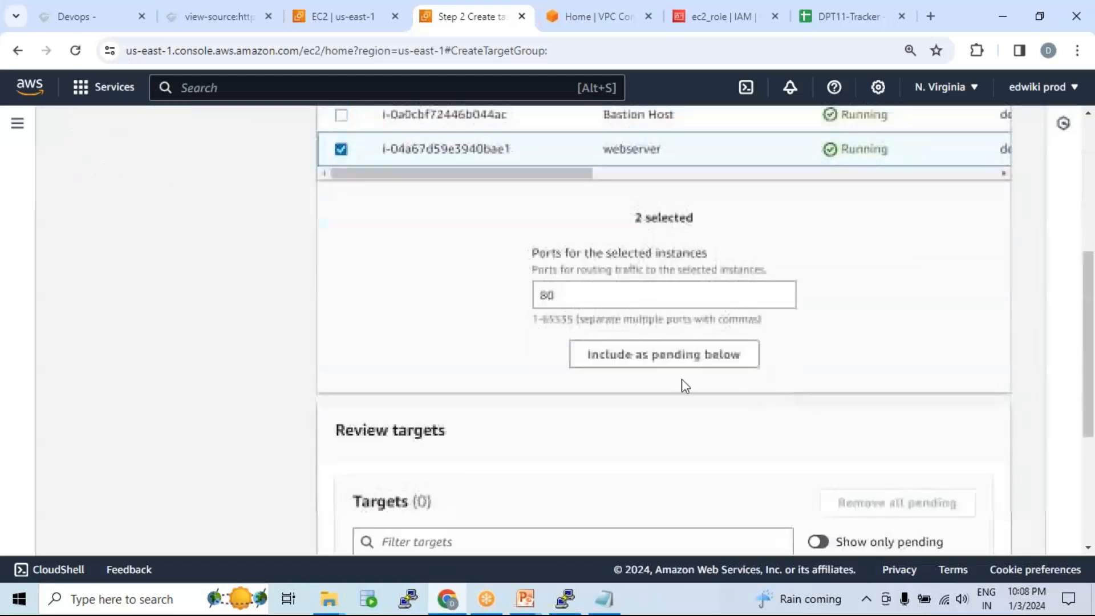
click(672, 364)
scroll(741, 342, down, 3)
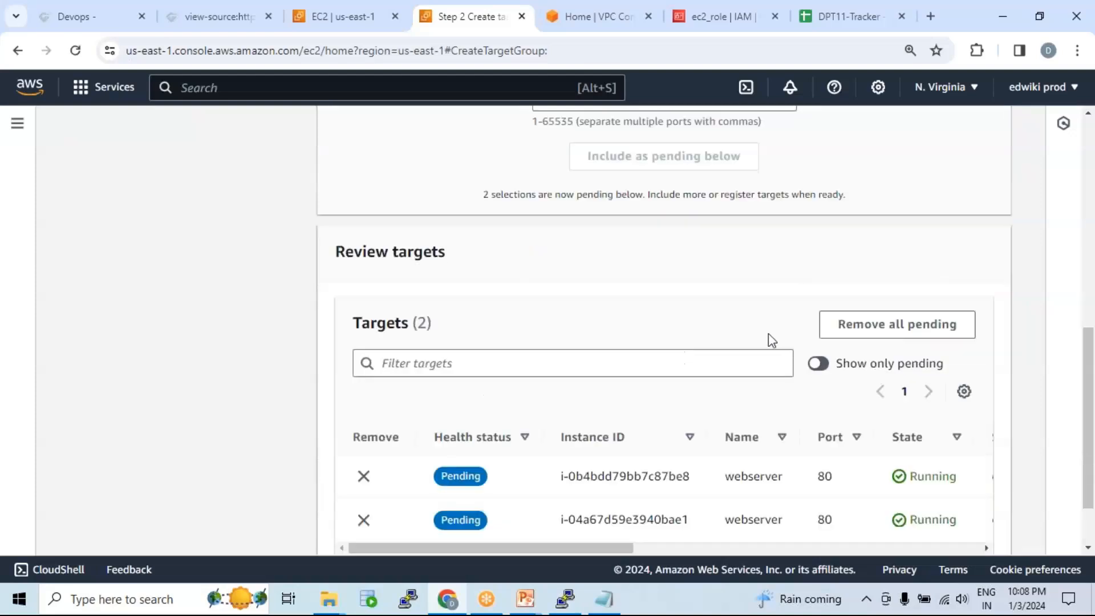
scroll(764, 399, down, 2)
click(953, 520)
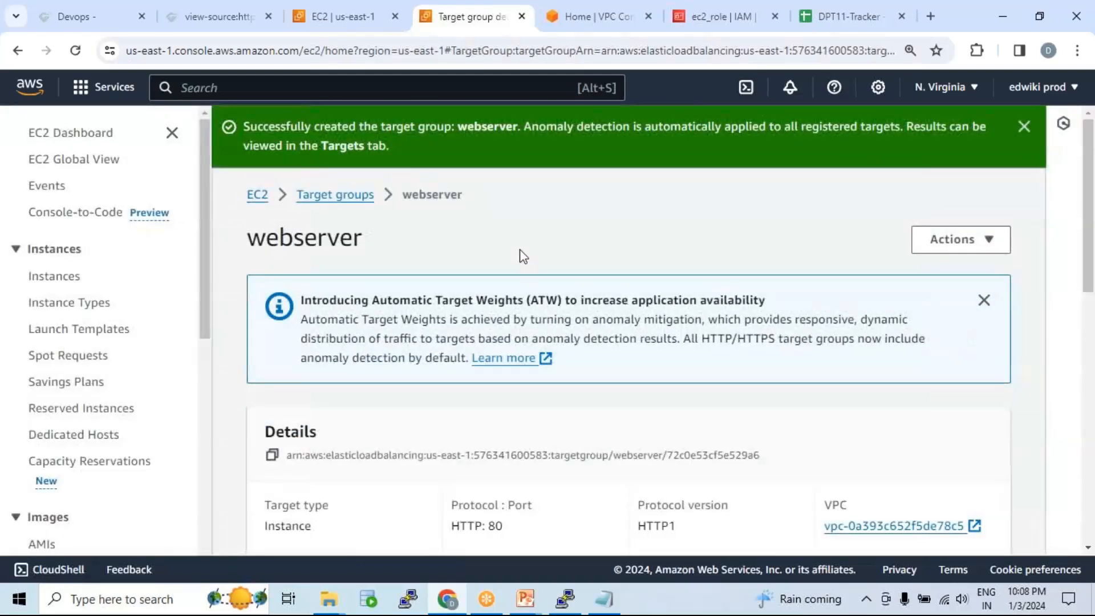
Step: Check that both registered targets, in us-east-1b and us-east-1a, show Unused health
scroll(453, 276, down, 5)
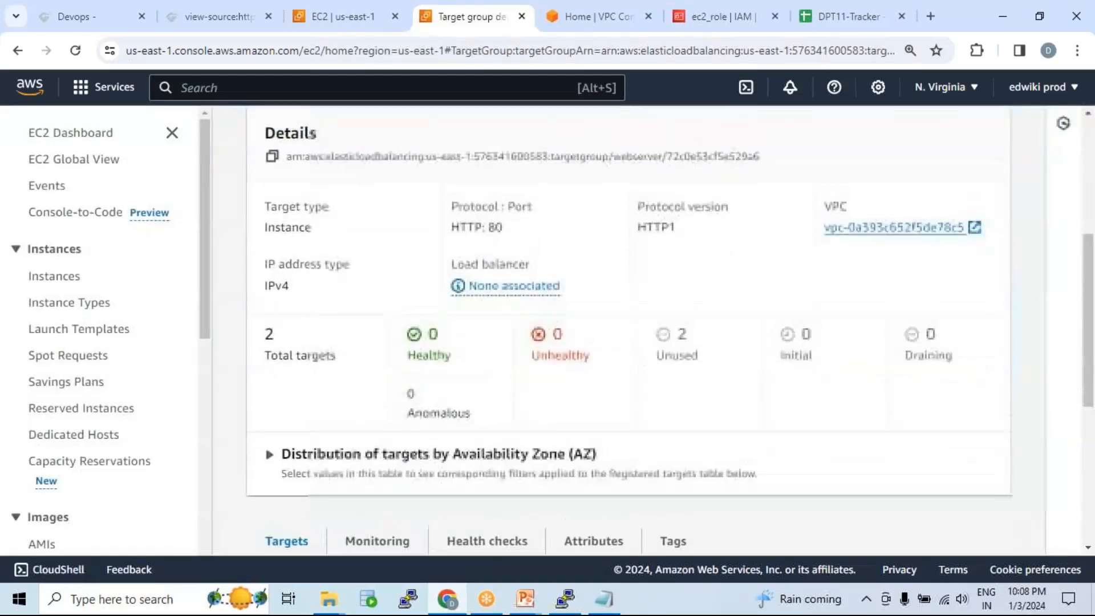
scroll(419, 200, up, 5)
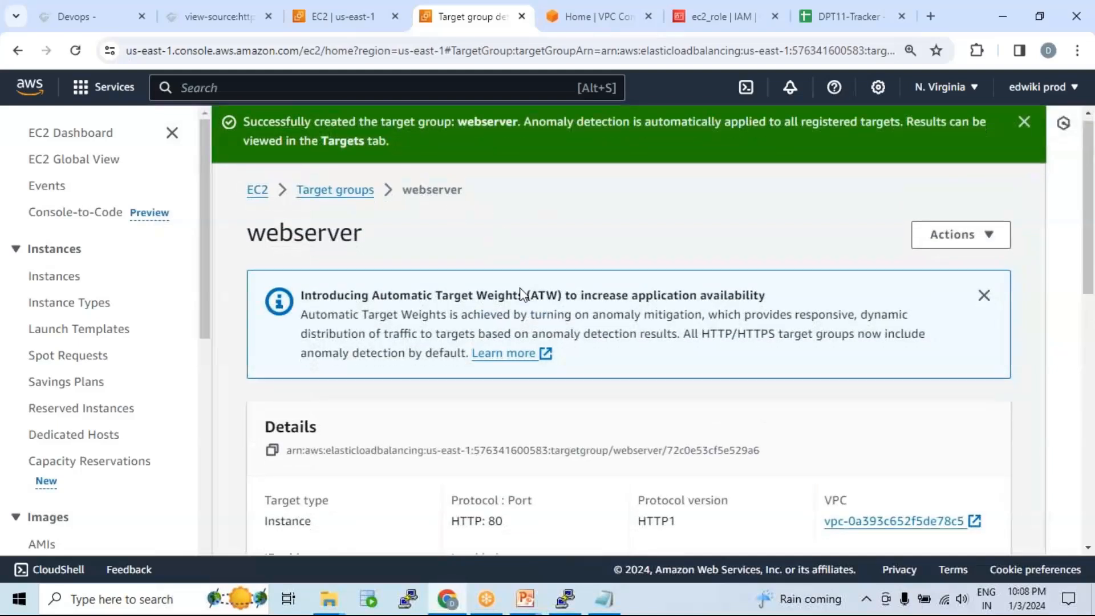
scroll(527, 300, down, 8)
scroll(496, 300, down, 3)
scroll(434, 294, up, 4)
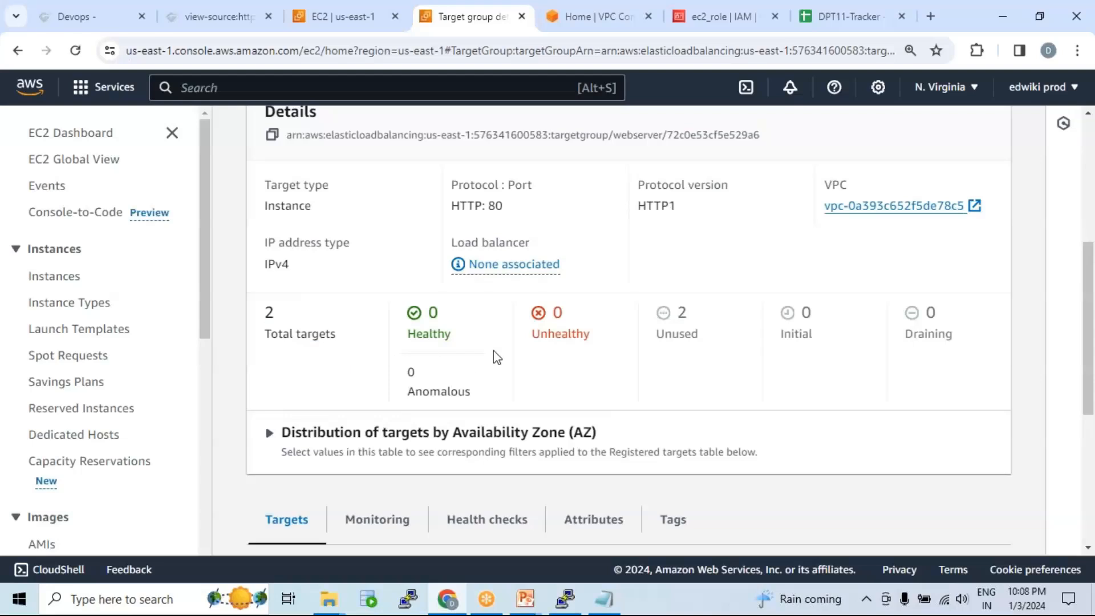
scroll(542, 345, down, 4)
scroll(545, 345, down, 1)
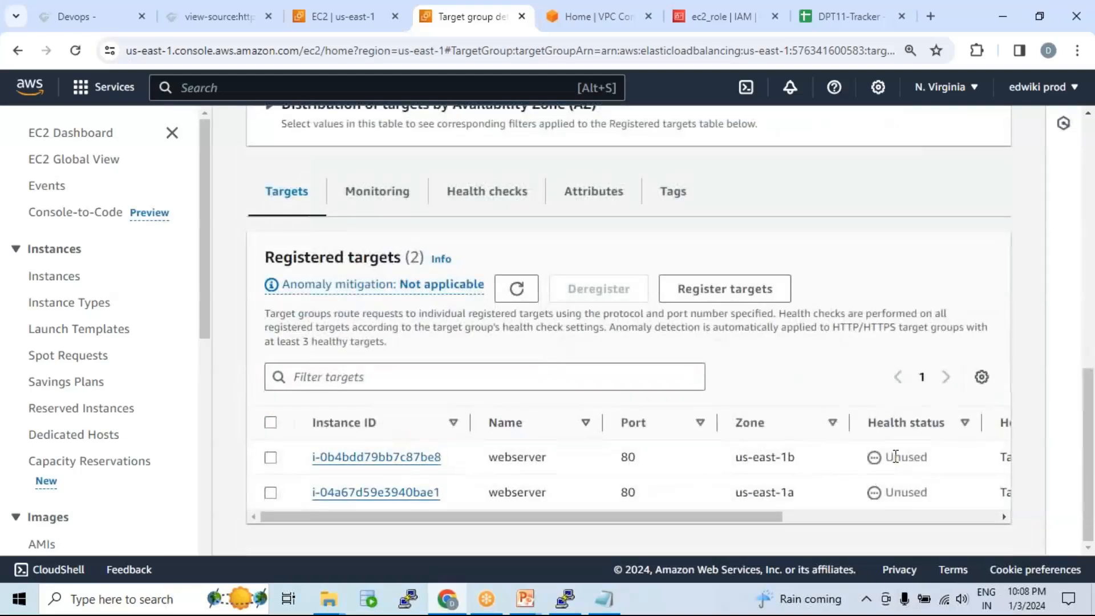
drag(888, 457, 930, 458)
click(887, 492)
drag(887, 491, 923, 493)
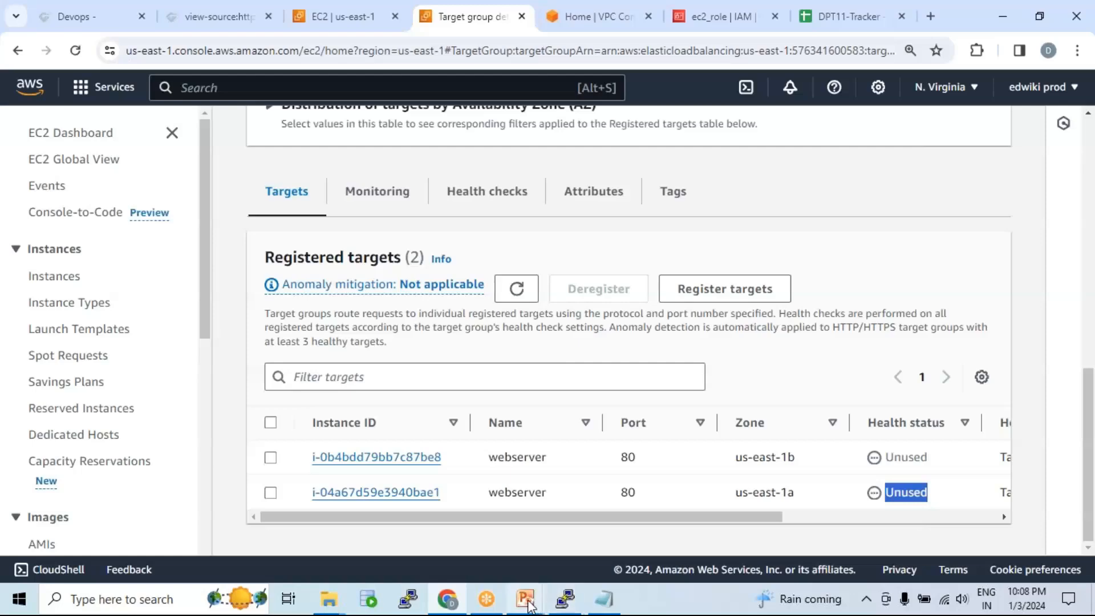
Step: In the AWS_VPC slides, undo the accidental box move and place the small arrow in Target Group #2
mouse_move(528, 603)
click(492, 543)
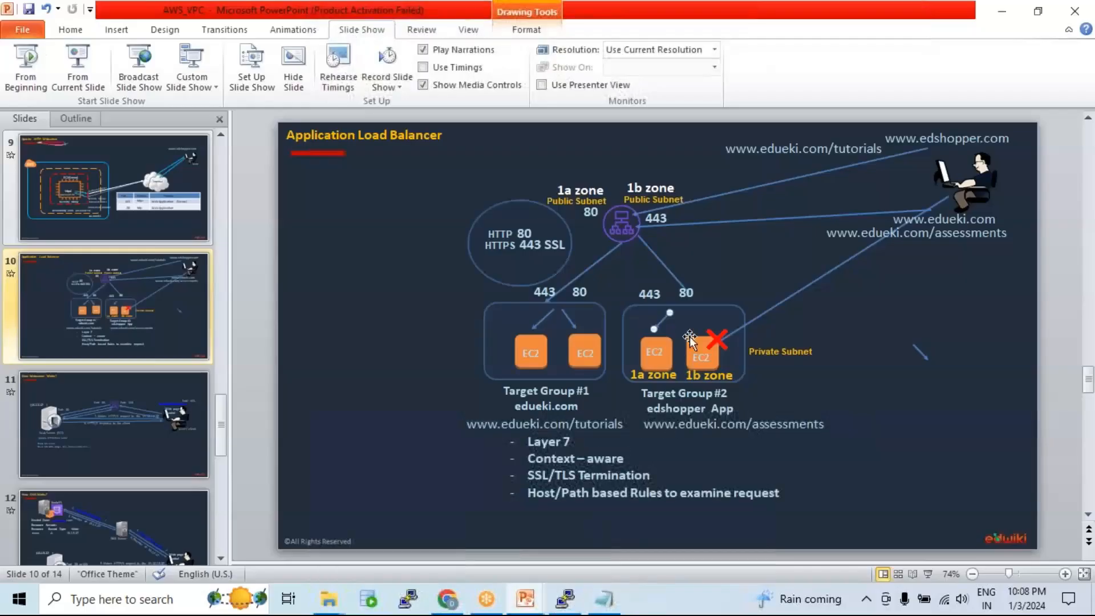
click(703, 307)
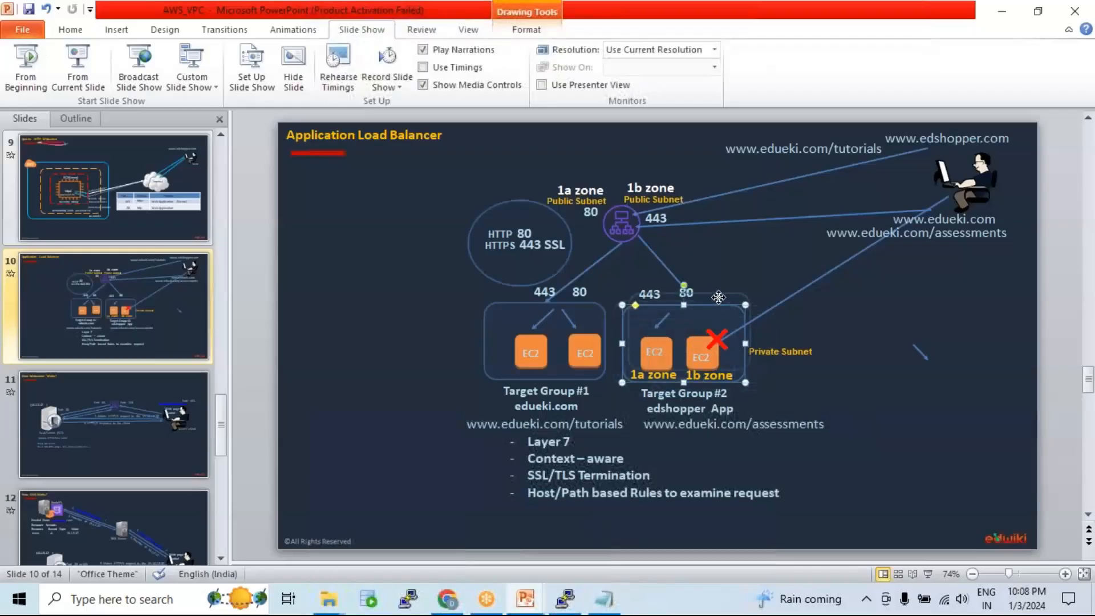
key(ctrl+z)
drag(920, 353, 703, 321)
Step: Reconnect the load balancer hub's arrow down to Target Group #2
drag(667, 268, 943, 342)
click(621, 225)
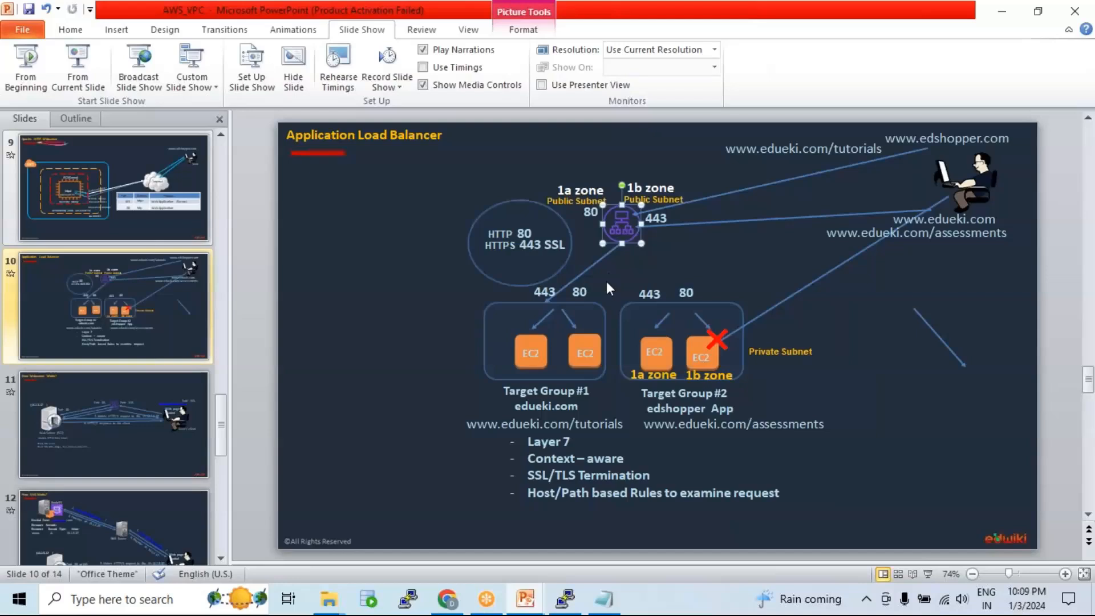
mouse_move(606, 280)
mouse_down()
mouse_move(682, 302)
mouse_move(758, 393)
mouse_up()
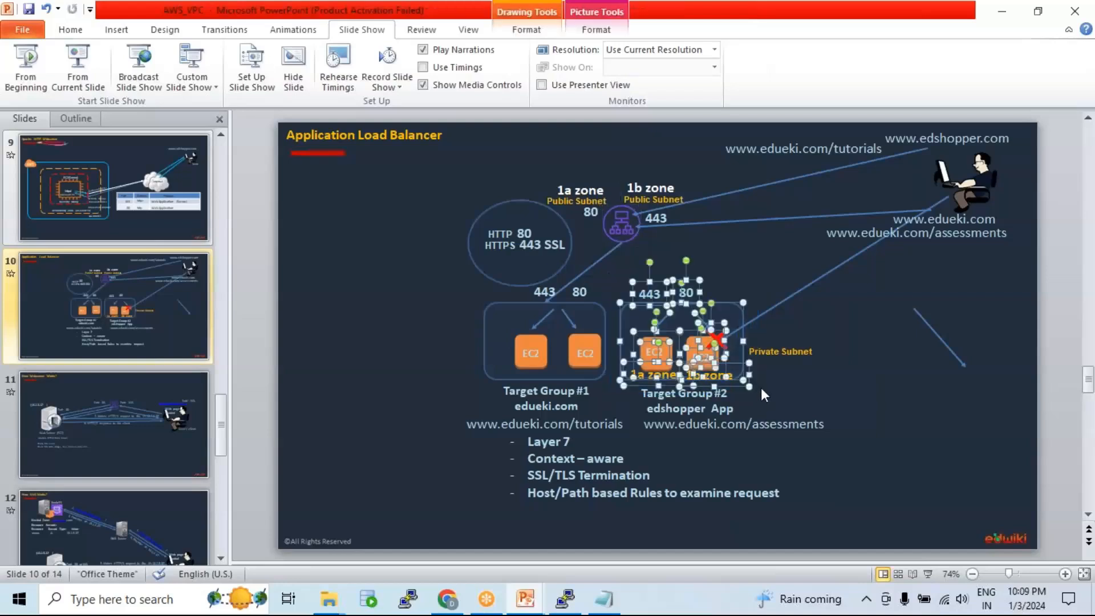
click(805, 386)
mouse_move(938, 337)
mouse_down()
mouse_move(901, 264)
mouse_move(668, 266)
mouse_up()
drag(659, 266, 660, 270)
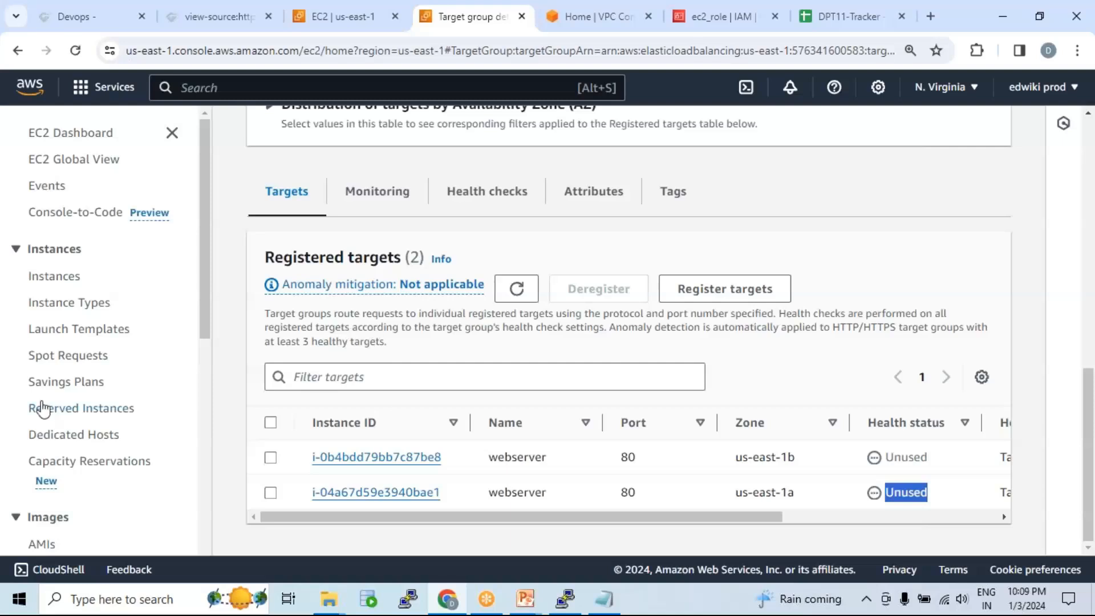
Step: Scroll the EC2 navigation down to Load Balancing
scroll(40, 409, down, 8)
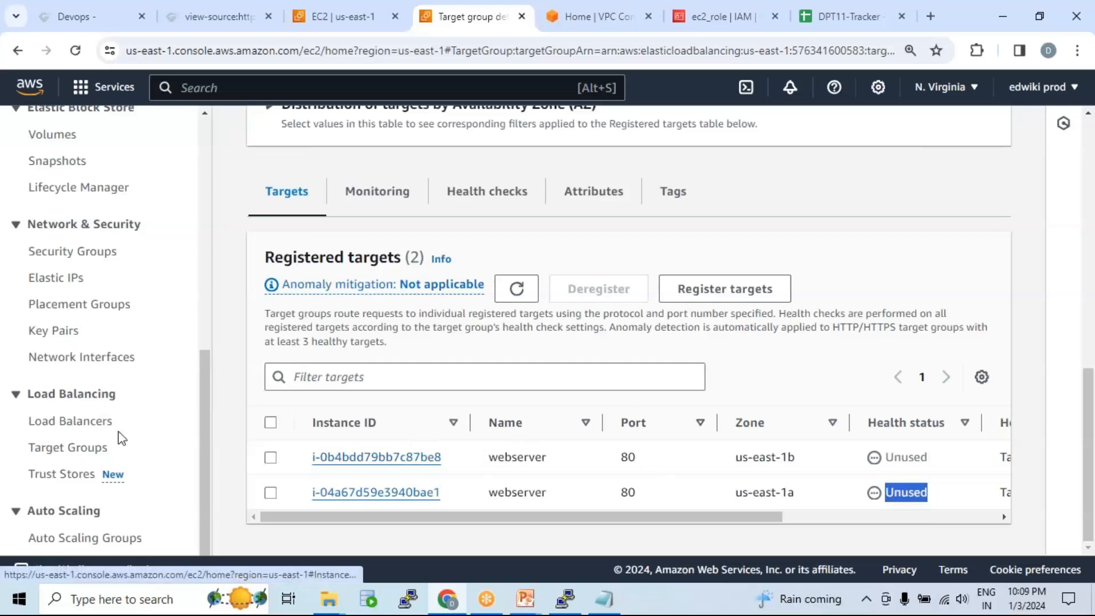
Step: Open Load Balancers and start creating a new load balancer
click(82, 425)
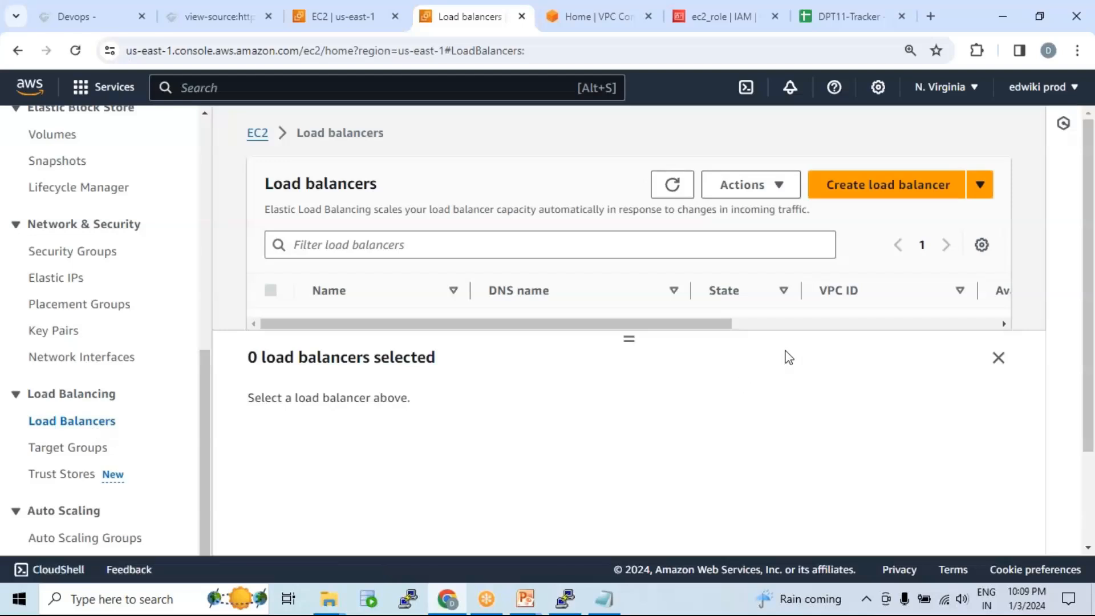
scroll(784, 357, down, 1)
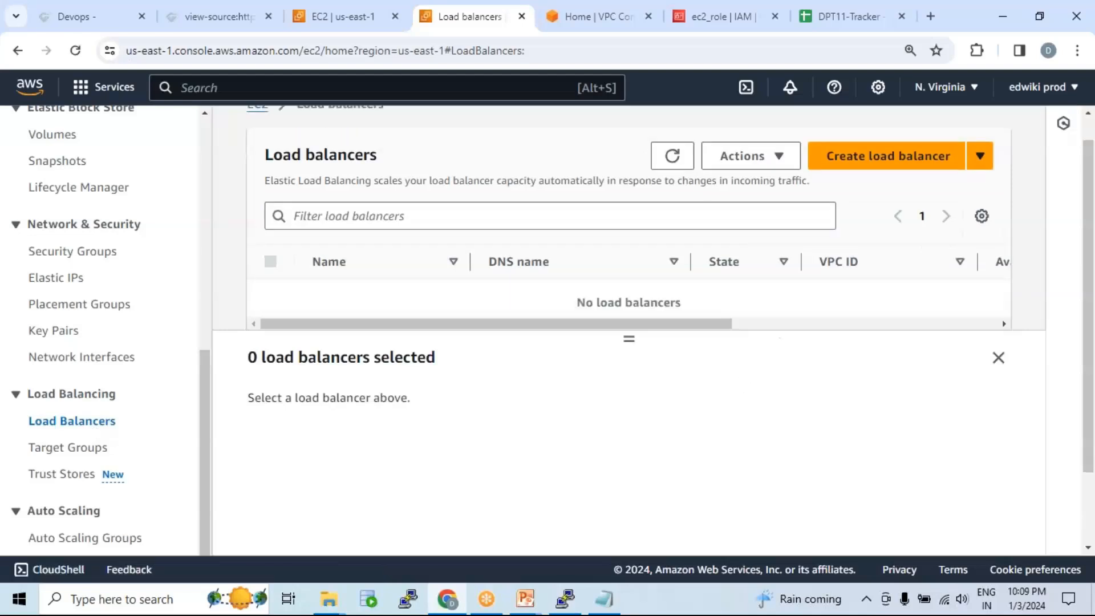
click(892, 155)
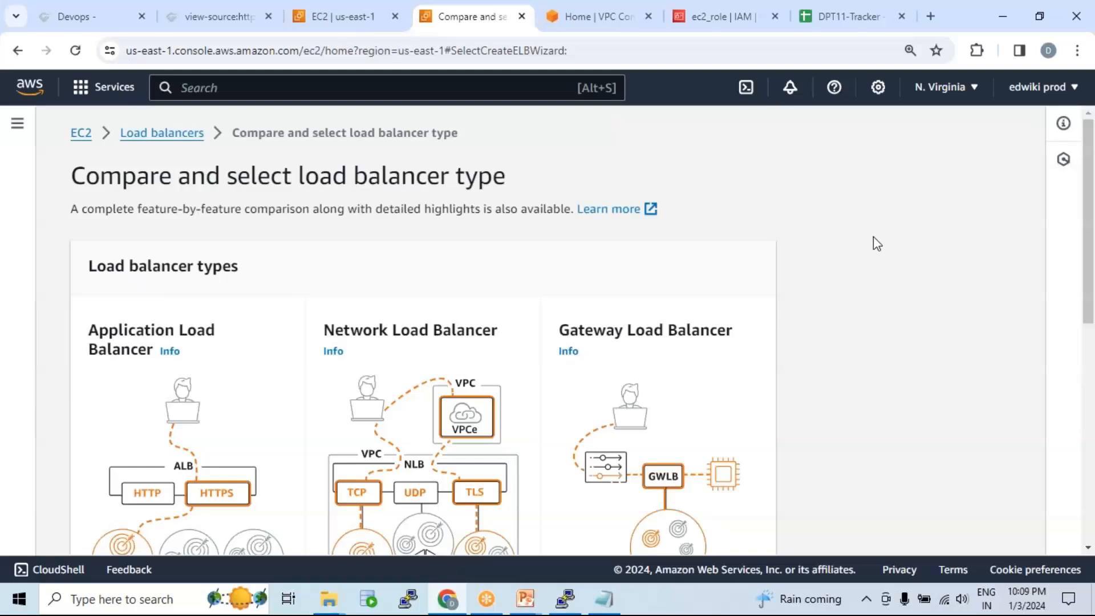
scroll(873, 237, down, 2)
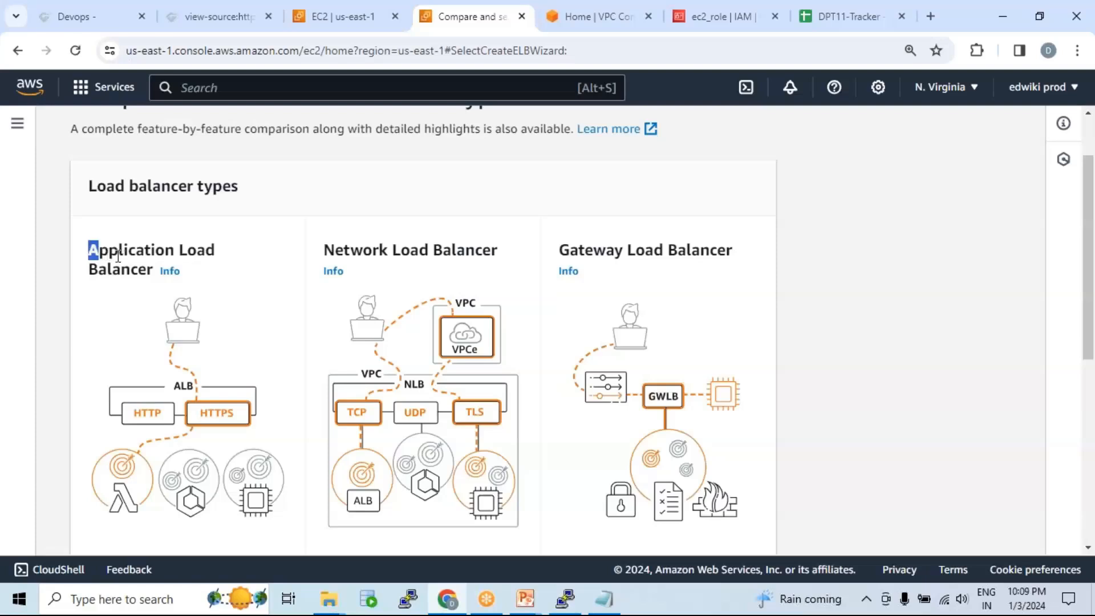
Step: Compare the Application, Network and Gateway load balancer types
drag(90, 251, 155, 272)
drag(322, 252, 733, 254)
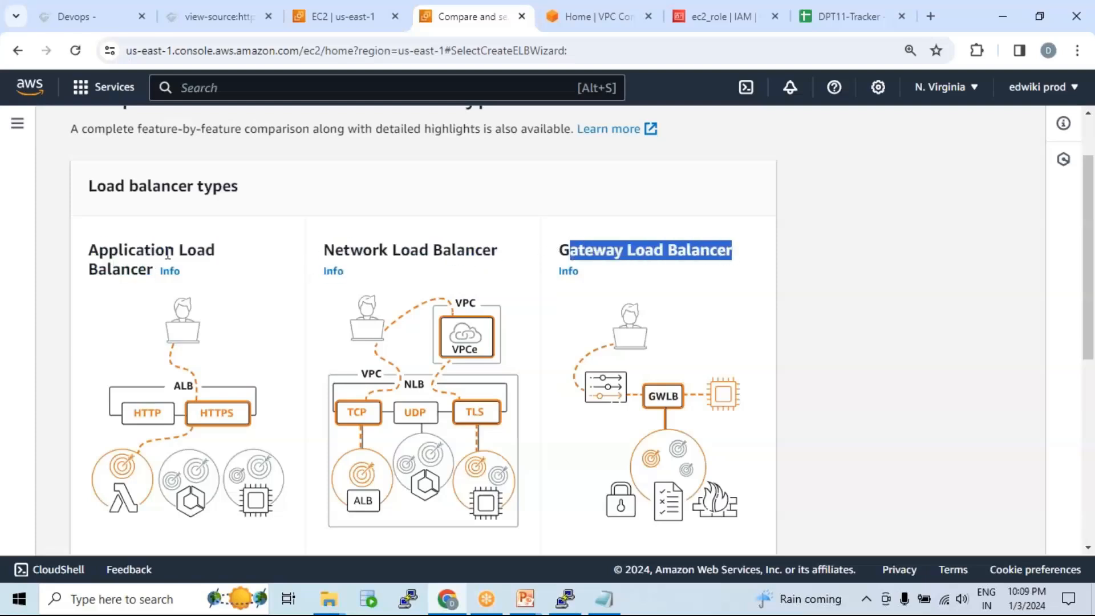
drag(145, 250, 208, 251)
drag(350, 250, 419, 251)
drag(607, 251, 666, 244)
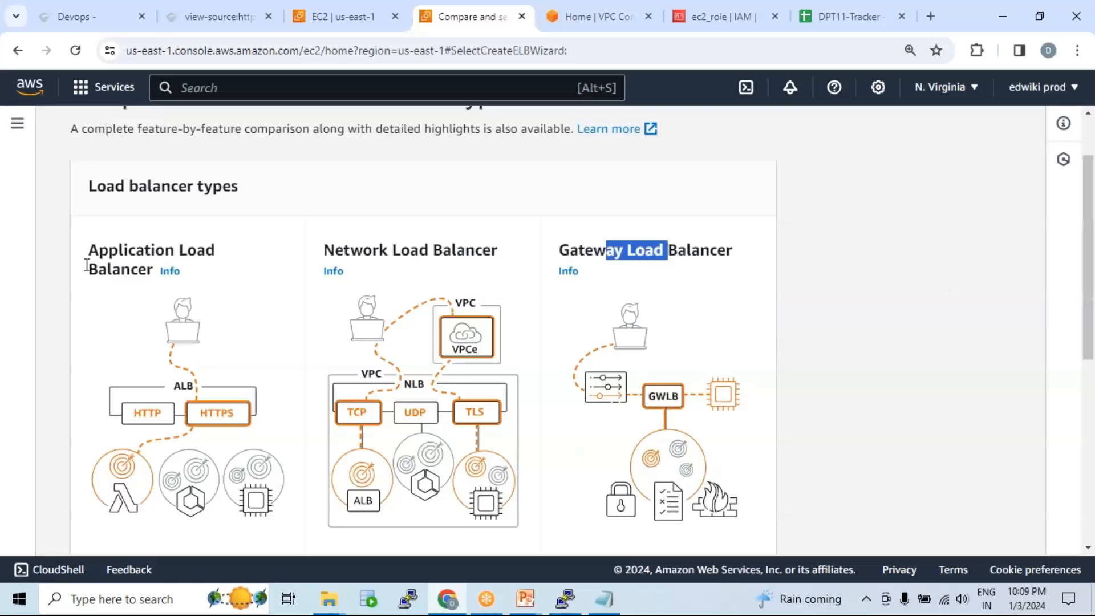
drag(89, 249, 151, 270)
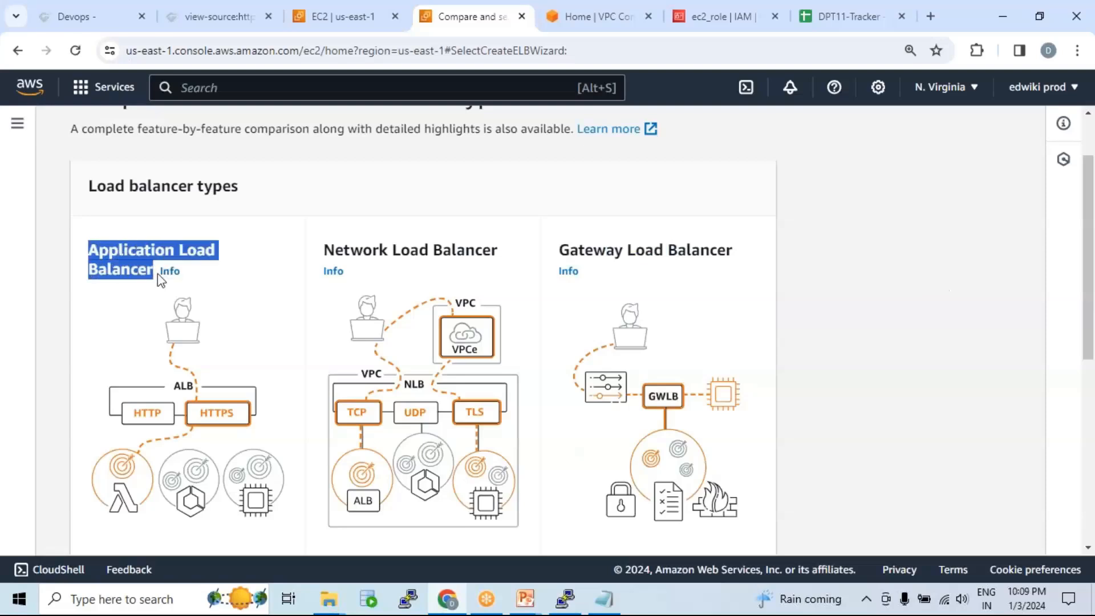
scroll(161, 276, down, 6)
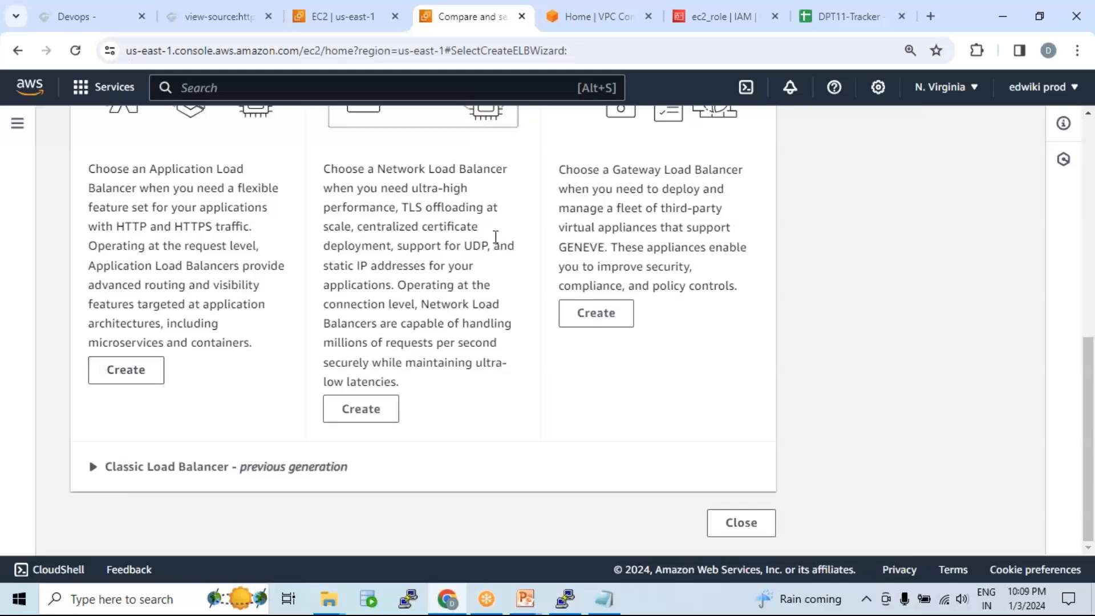
Step: Start an Application Load Balancer and name it webserver_lb
click(151, 372)
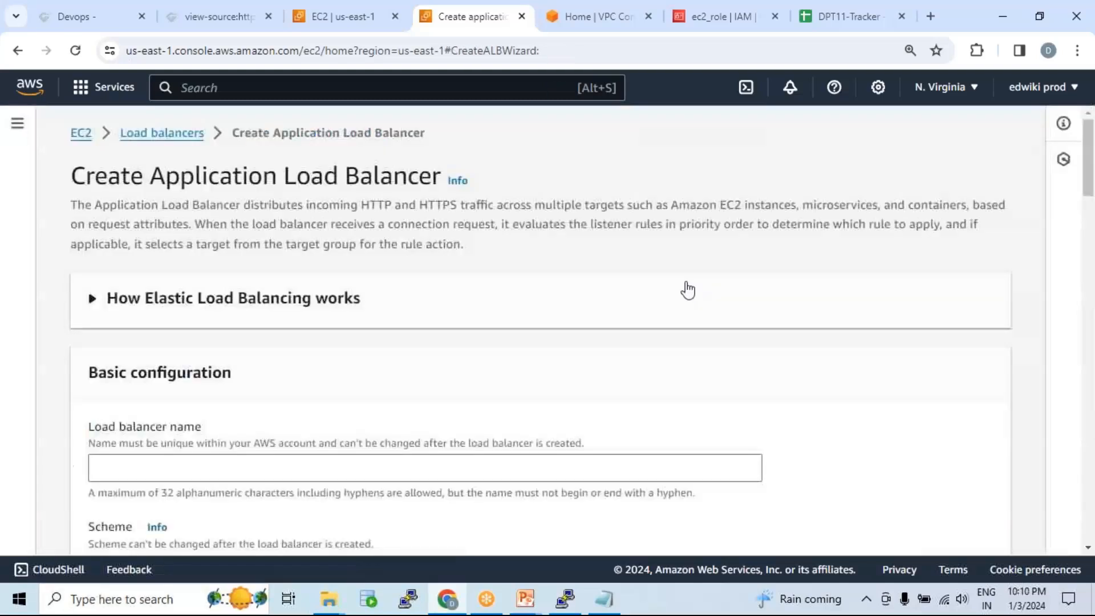
scroll(508, 269, down, 3)
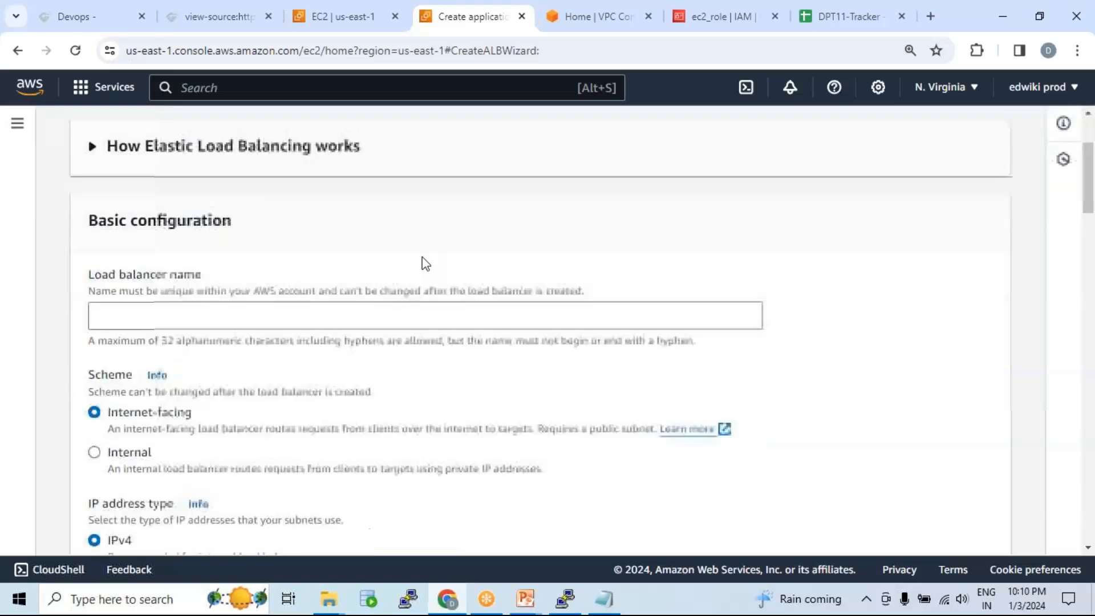
scroll(303, 244, down, 1)
click(267, 232)
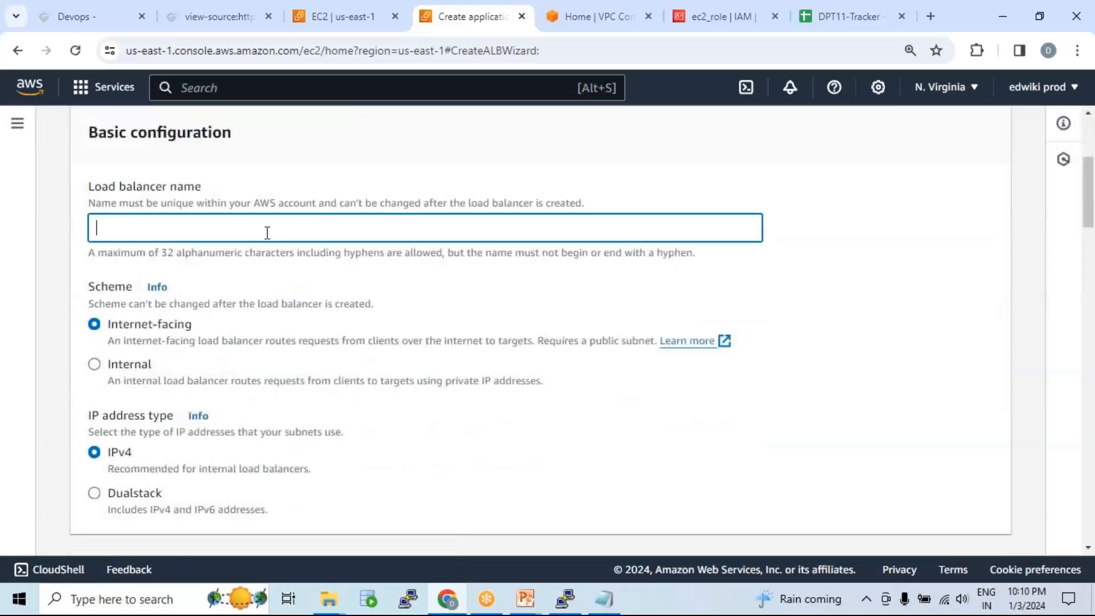
text(webserver_lb)
Step: Keep the scheme internet-facing with IPv4 as the IP address type
scroll(333, 240, down, 1)
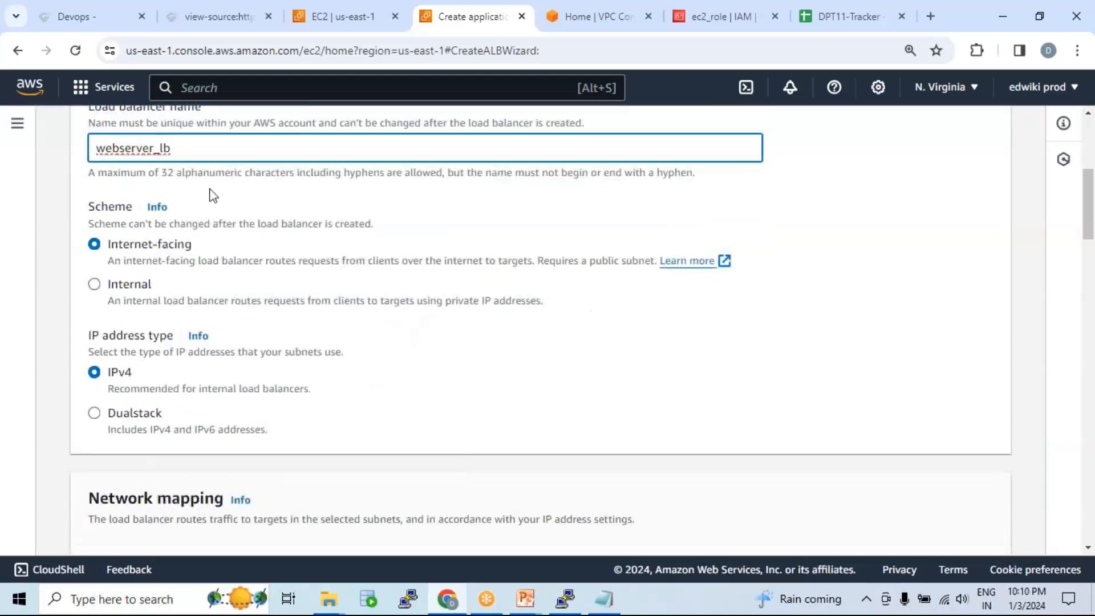
drag(109, 250, 197, 252)
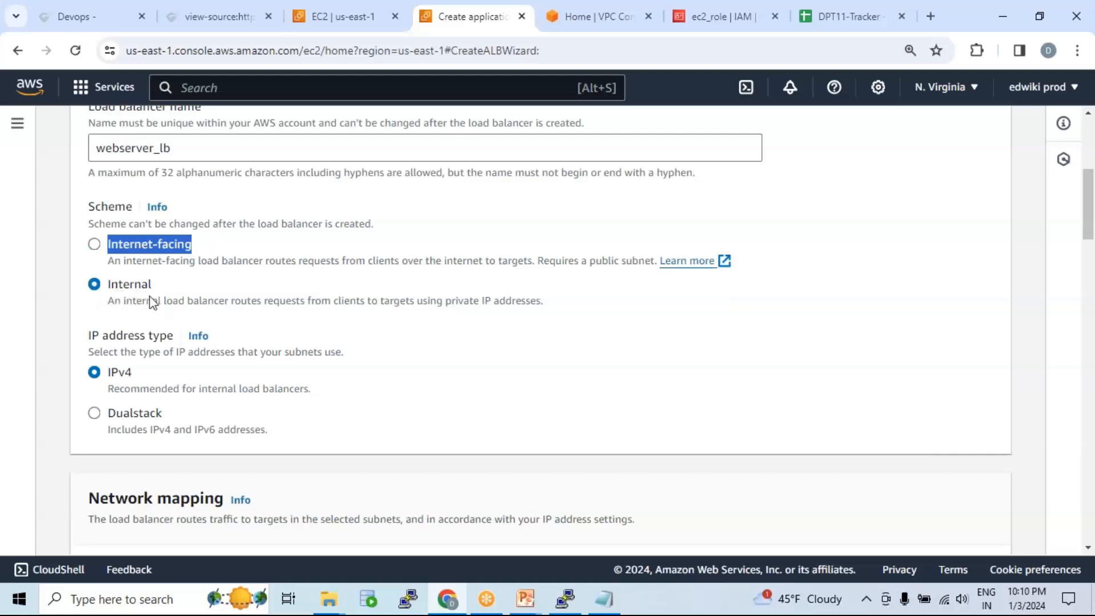
click(94, 244)
scroll(342, 302, down, 3)
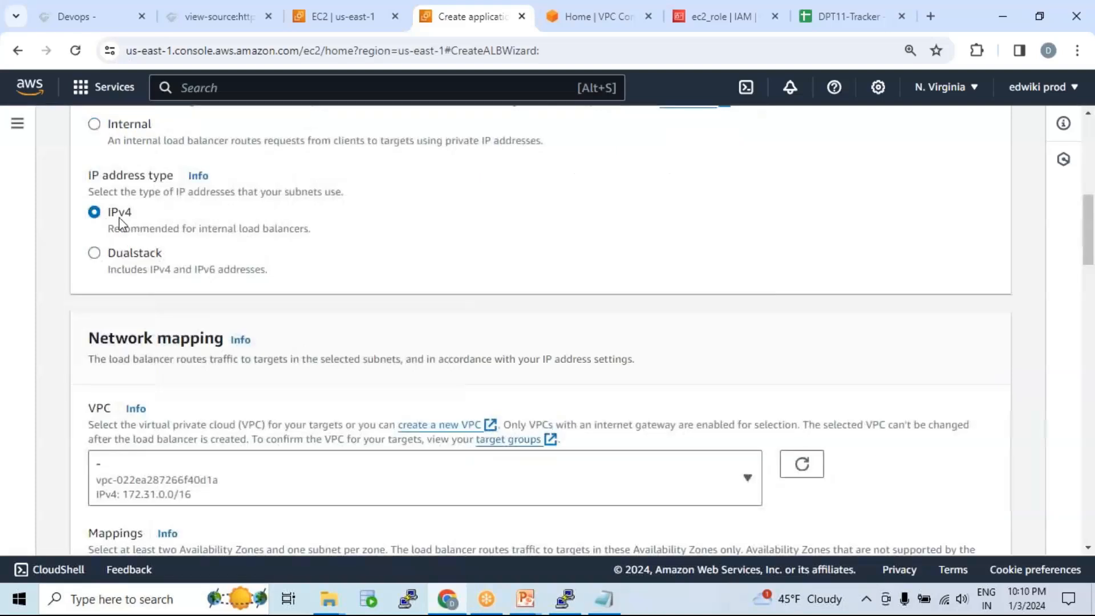
scroll(563, 265, down, 3)
Step: Place the load balancer in web-vpc-01 and enable zones us-east-1a and us-east-1b
click(414, 331)
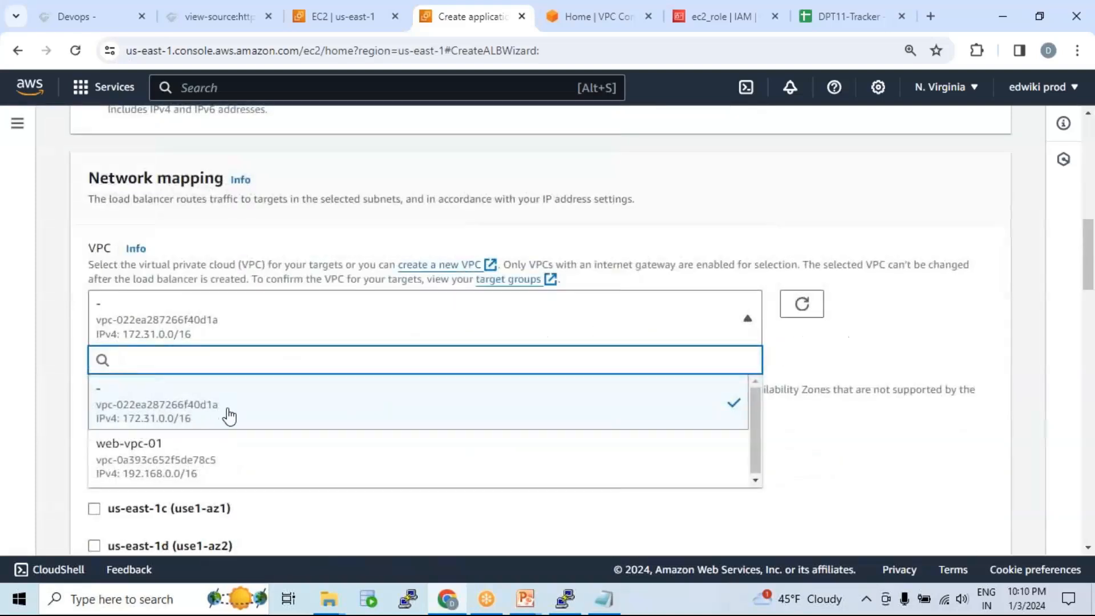
click(211, 472)
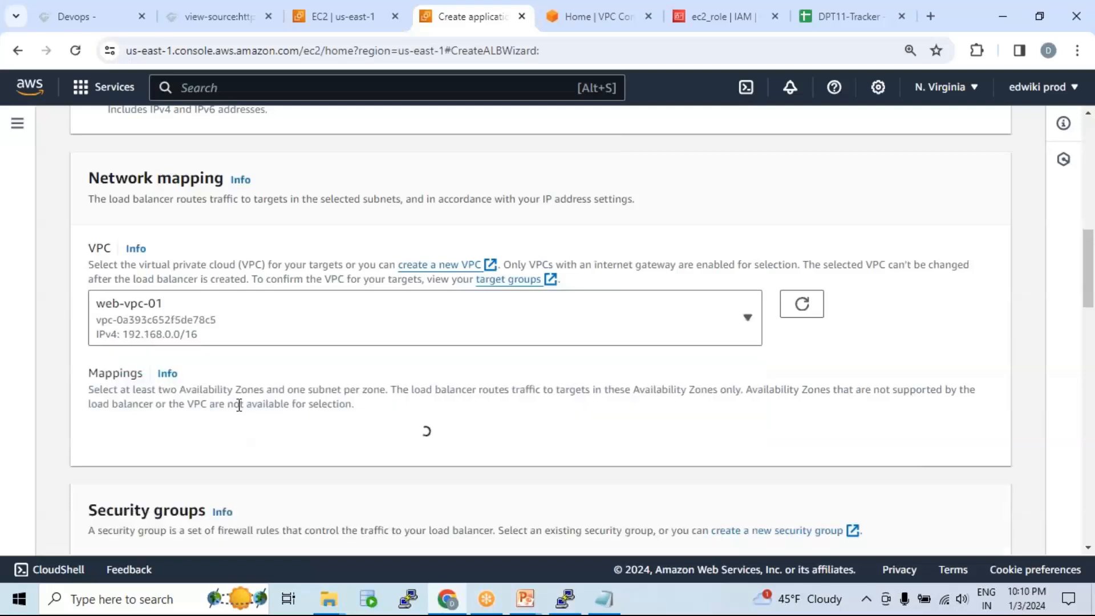
scroll(488, 339, down, 3)
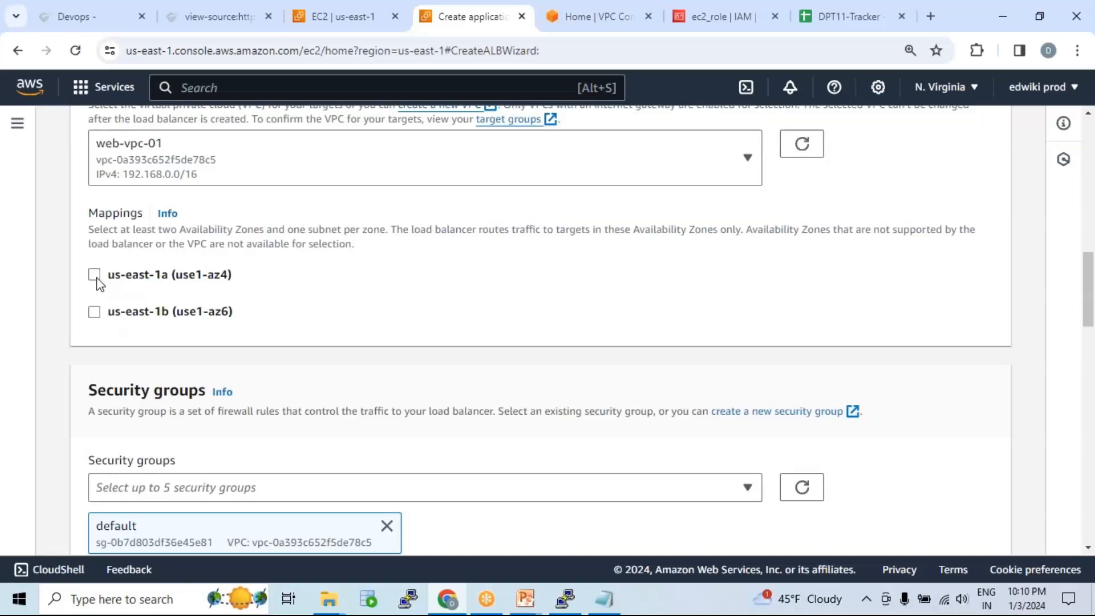
click(94, 276)
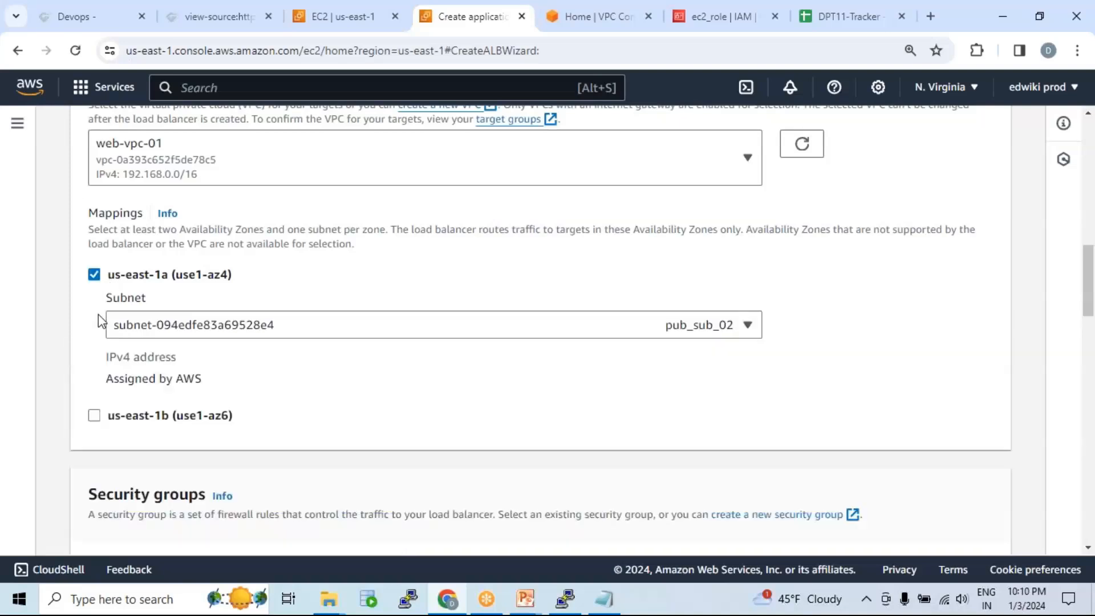
click(94, 415)
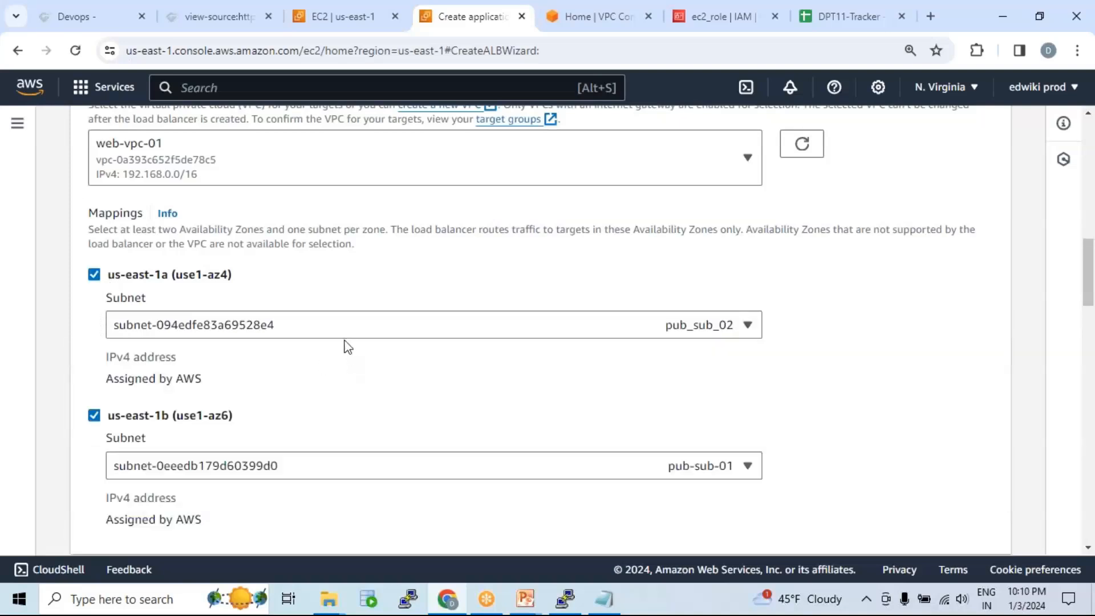
Step: Keep subnet pub_sub_02 for us-east-1a and pub-sub-01 for us-east-1b
scroll(348, 339, down, 2)
scroll(349, 320, up, 1)
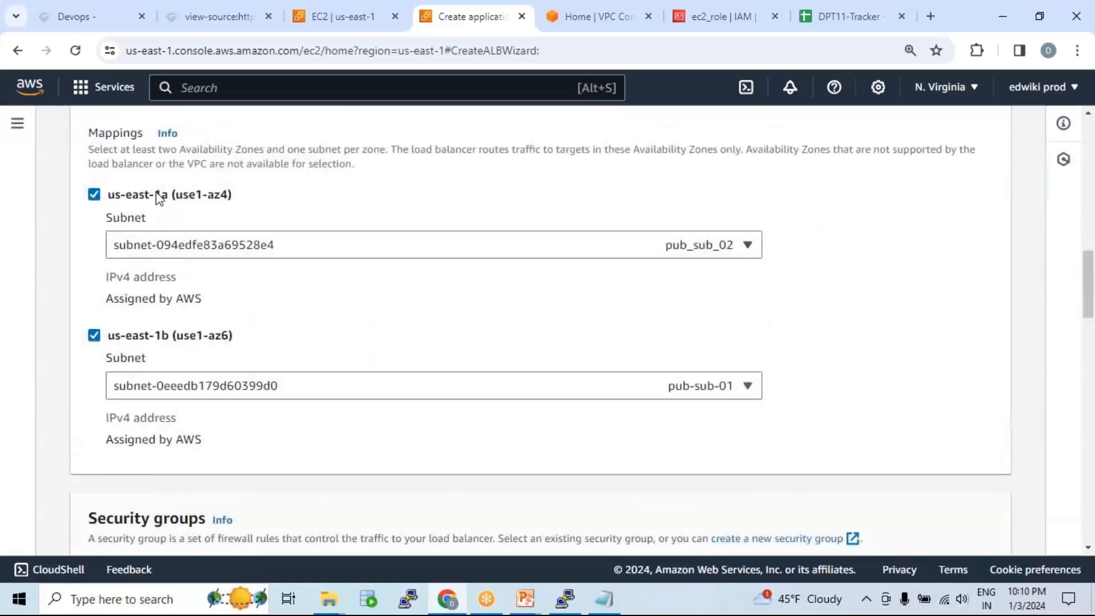
click(289, 252)
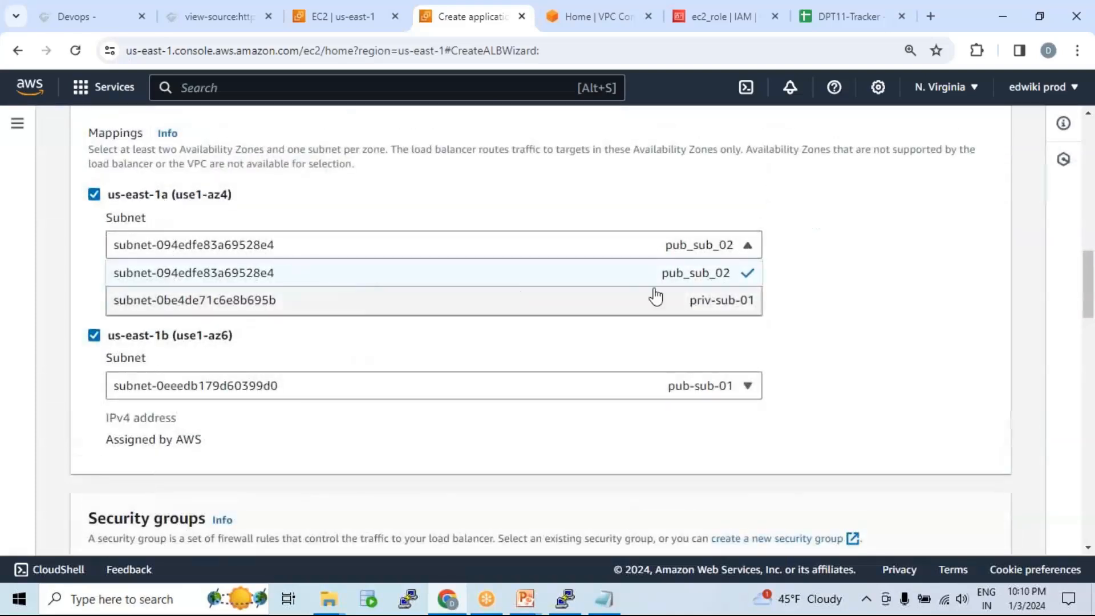
click(677, 277)
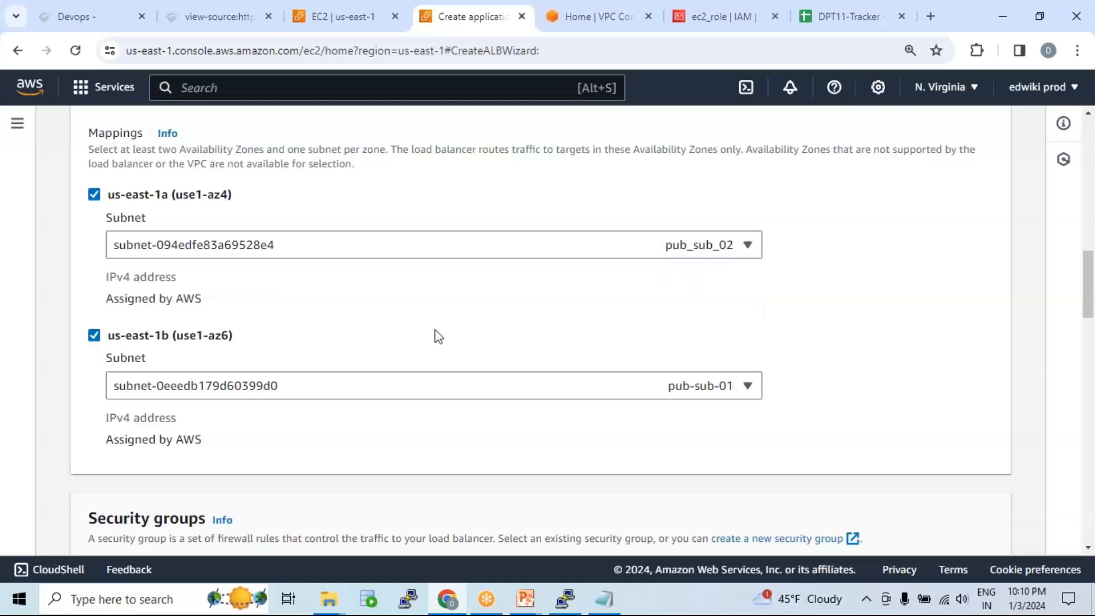
click(318, 393)
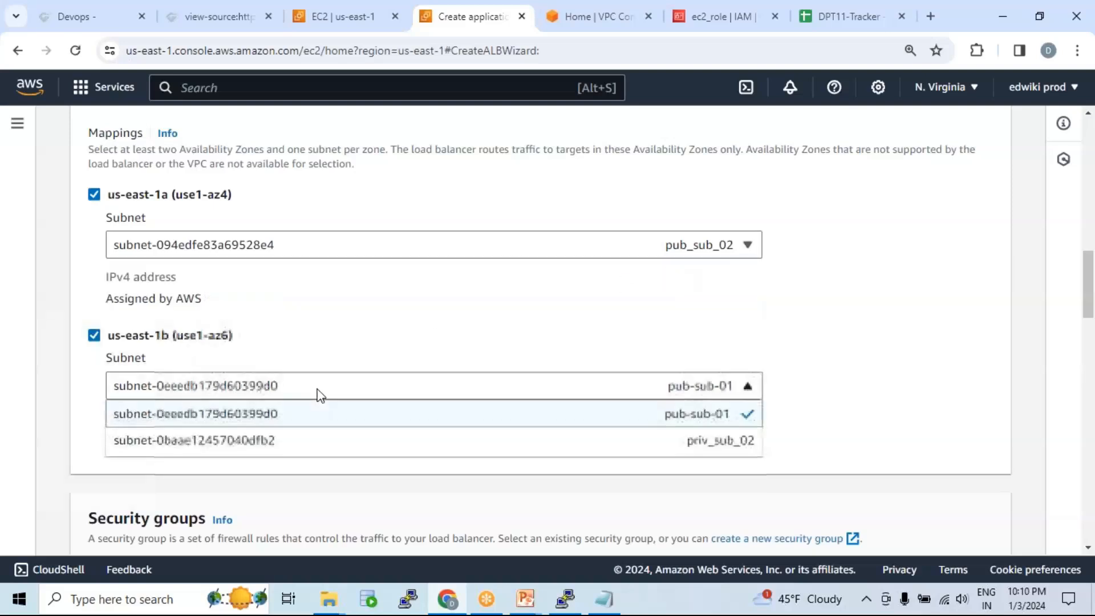
click(684, 417)
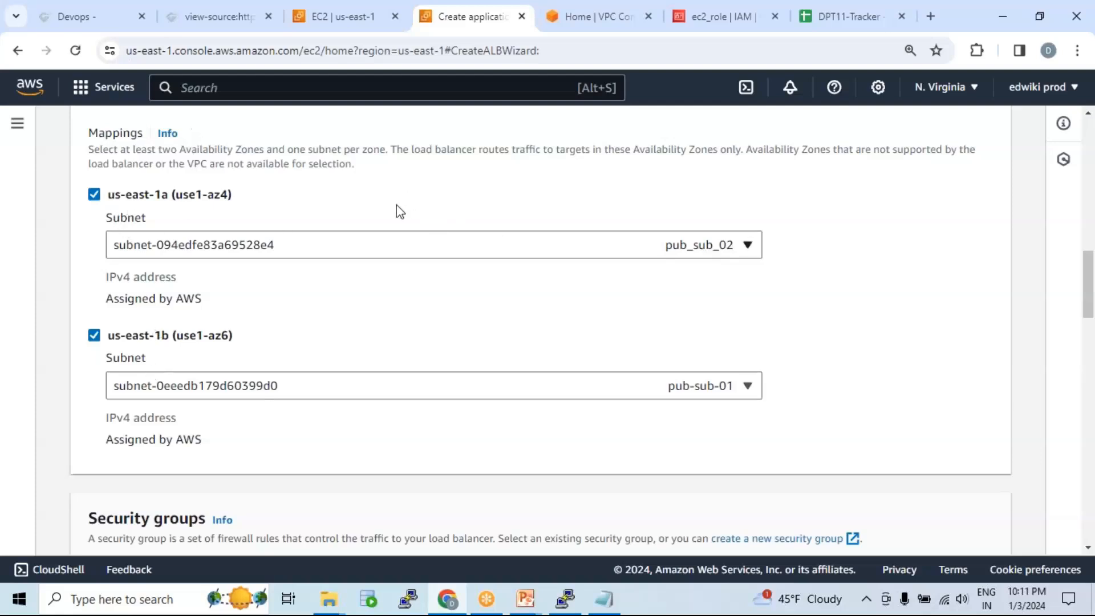
drag(134, 150, 392, 152)
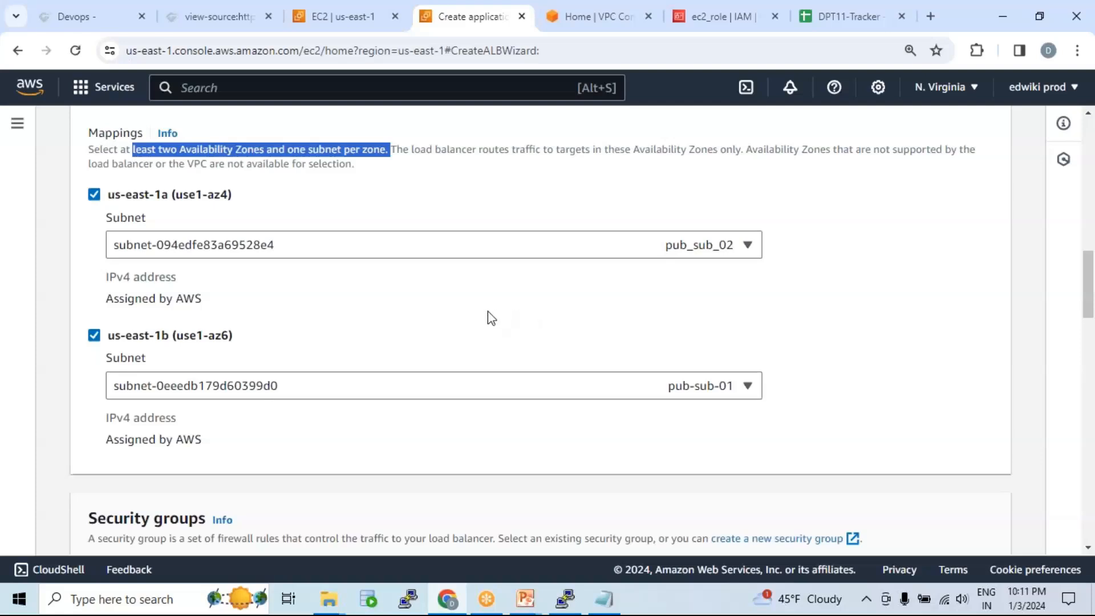
Step: Keep only the default security group on the load balancer
scroll(497, 317, down, 5)
scroll(481, 280, down, 1)
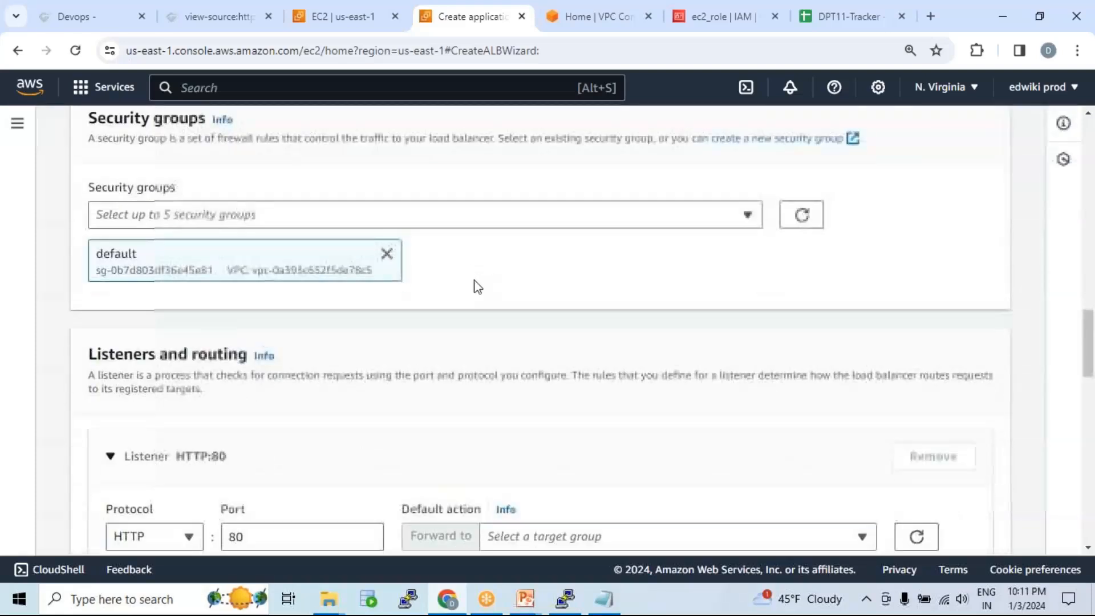
click(386, 253)
click(488, 217)
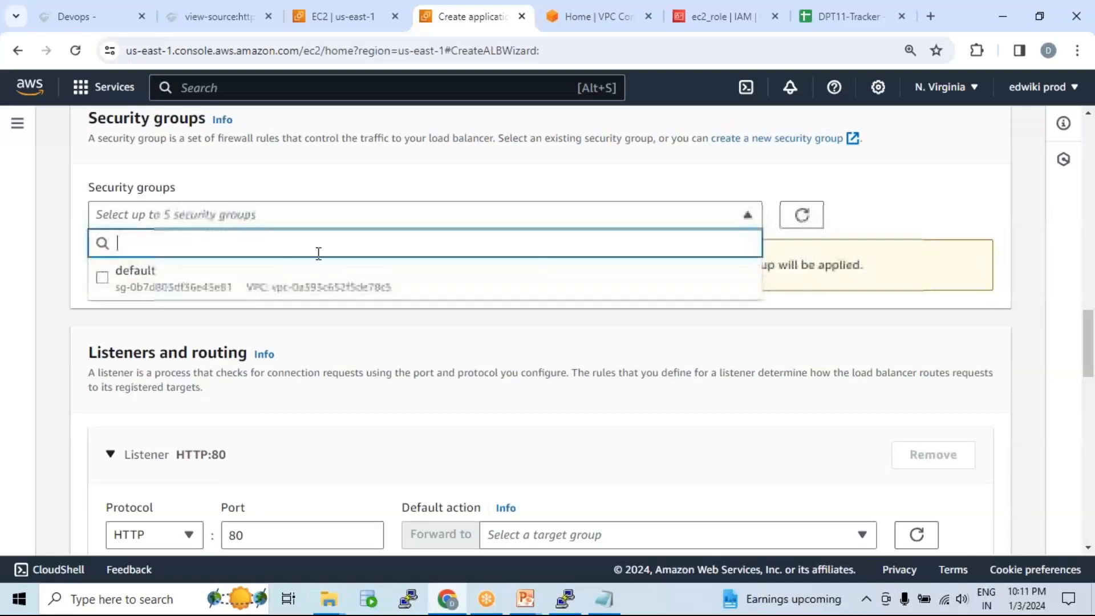
click(179, 289)
click(713, 315)
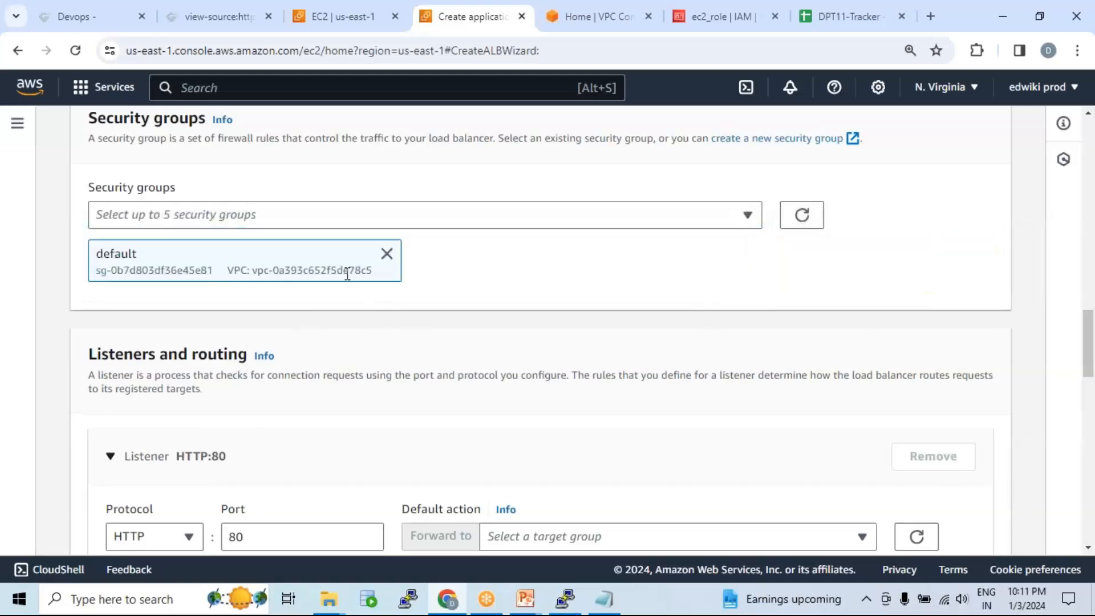
scroll(346, 279, down, 4)
scroll(344, 283, up, 1)
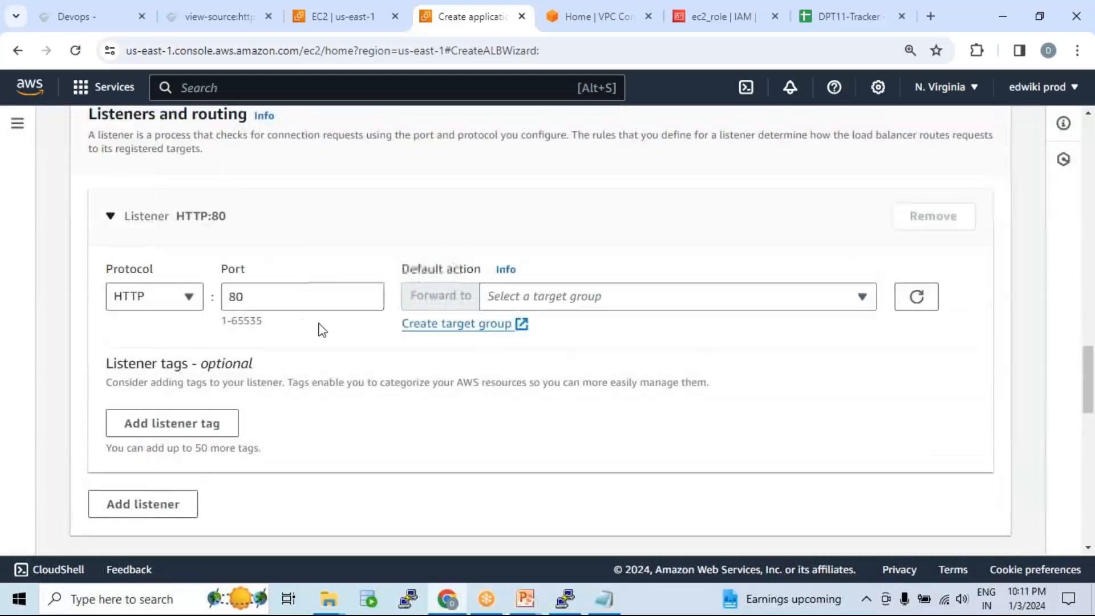
Step: Have the HTTP:80 listener forward traffic to the webserver target group
drag(263, 302, 223, 297)
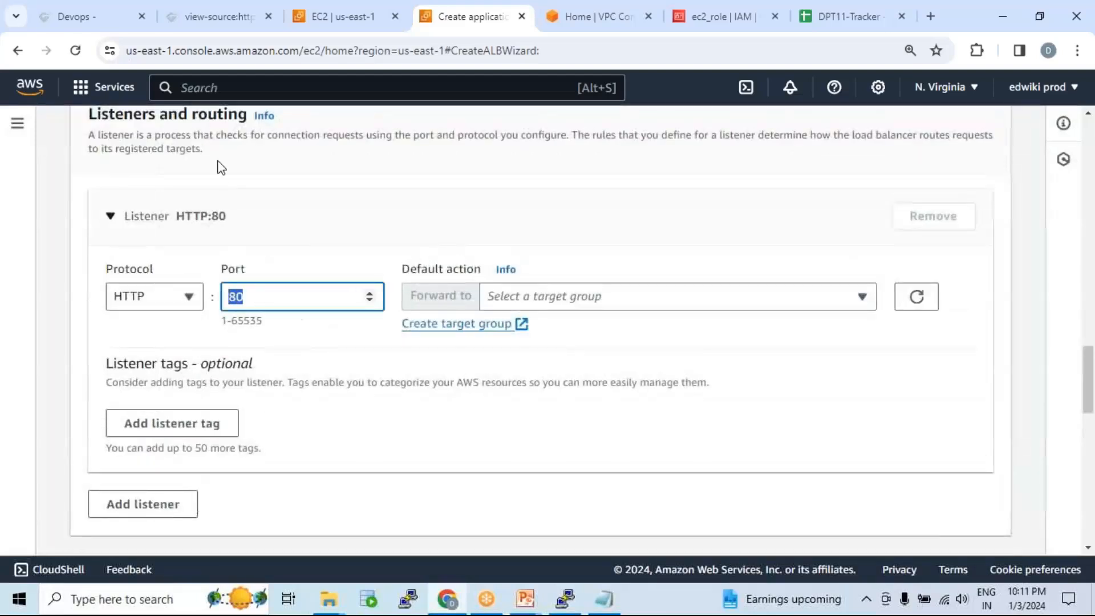
click(663, 304)
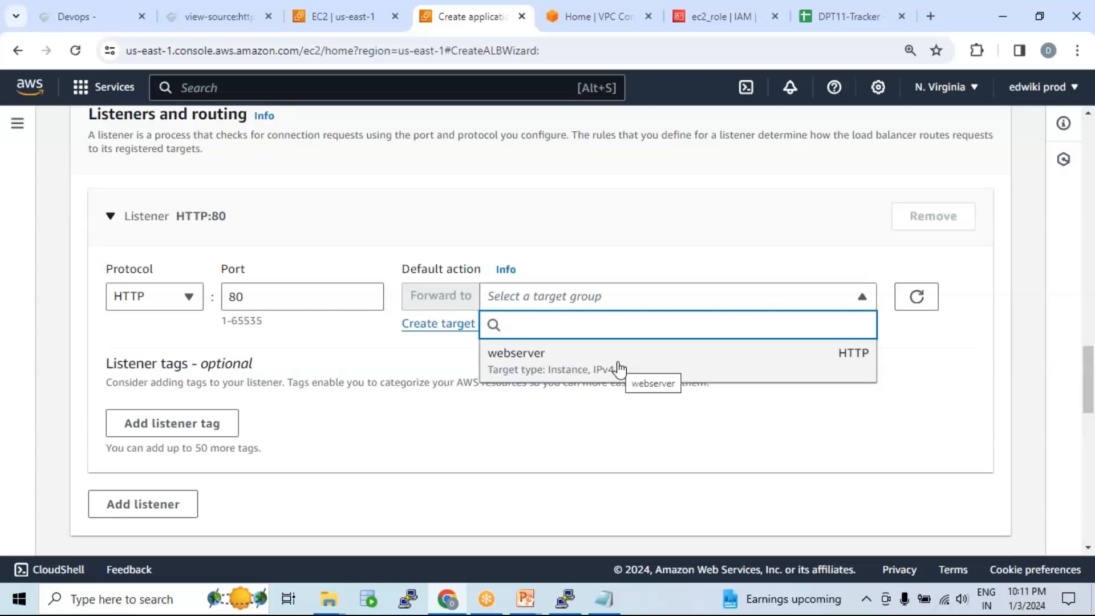
click(532, 365)
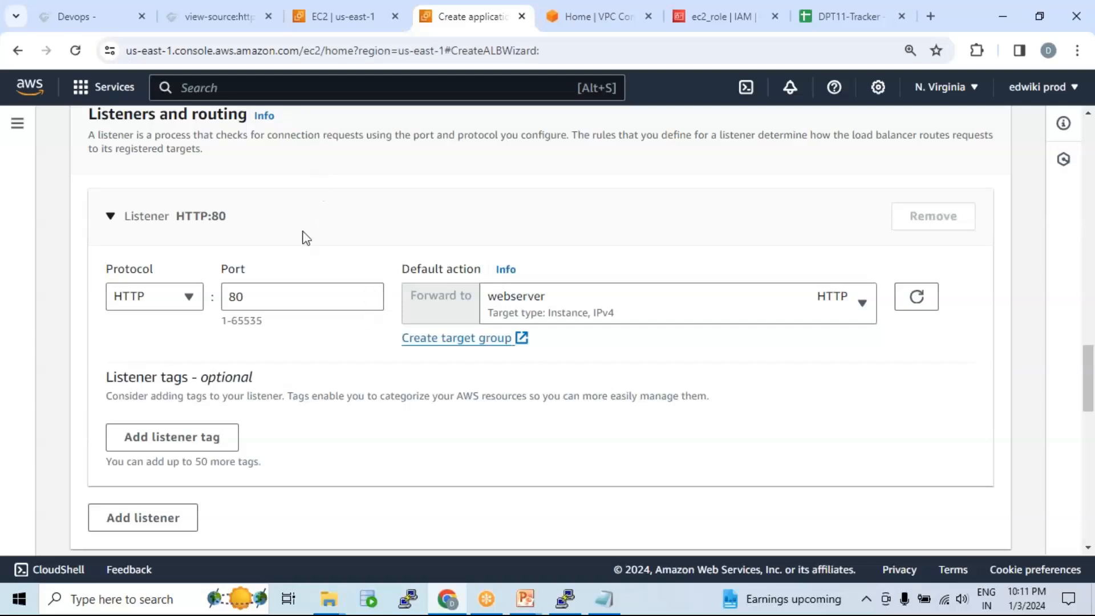
drag(247, 296, 212, 297)
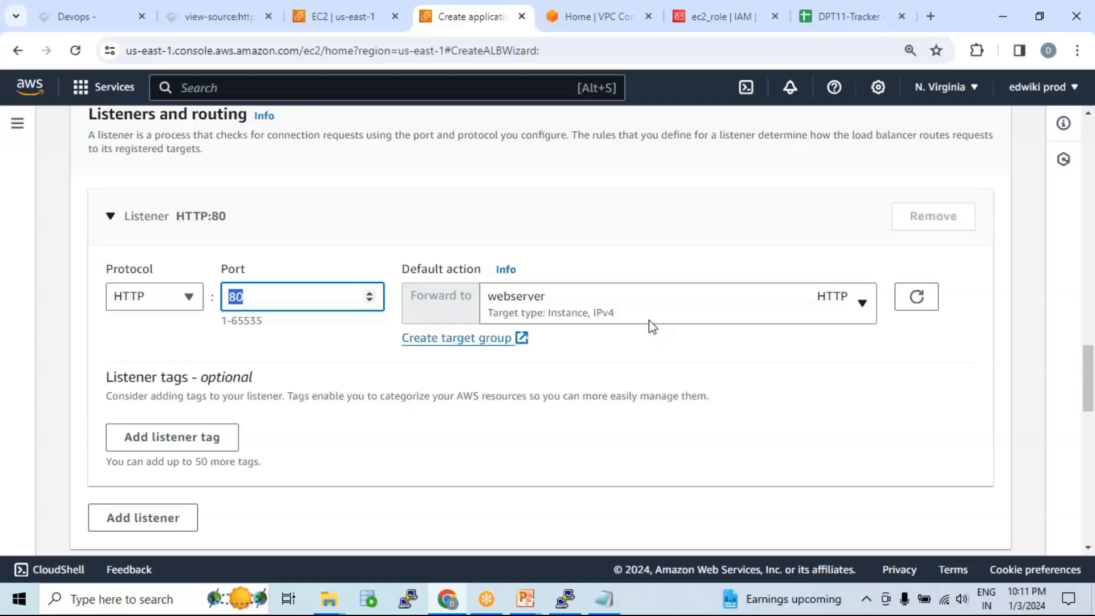
Step: Remove the '_lb' suffix so the load balancer is named 'webserver', and create it
scroll(652, 326, down, 10)
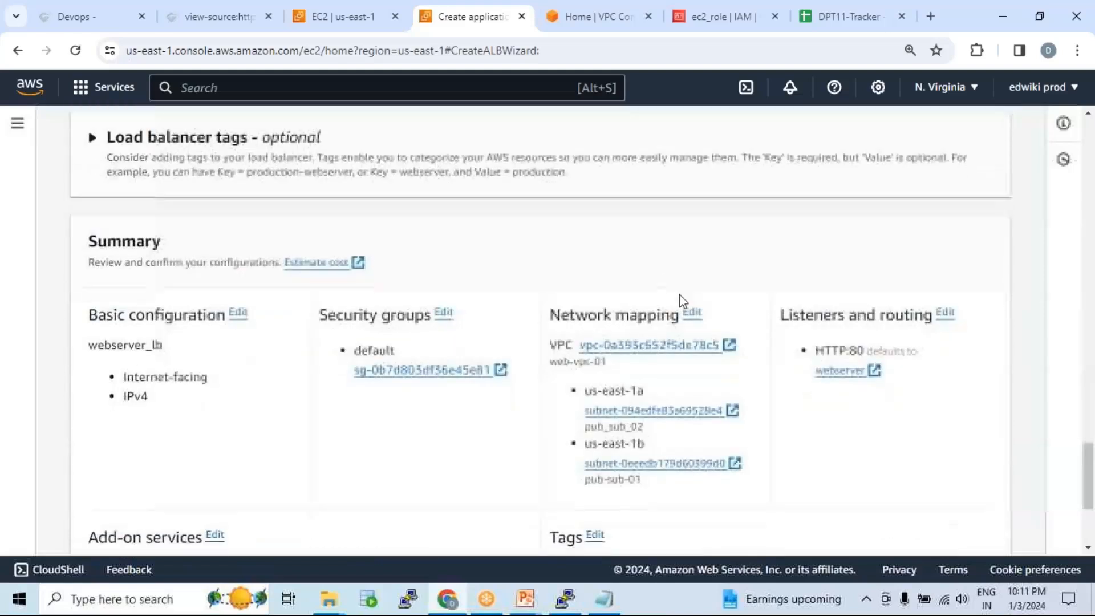
scroll(931, 498, down, 5)
scroll(815, 313, up, 15)
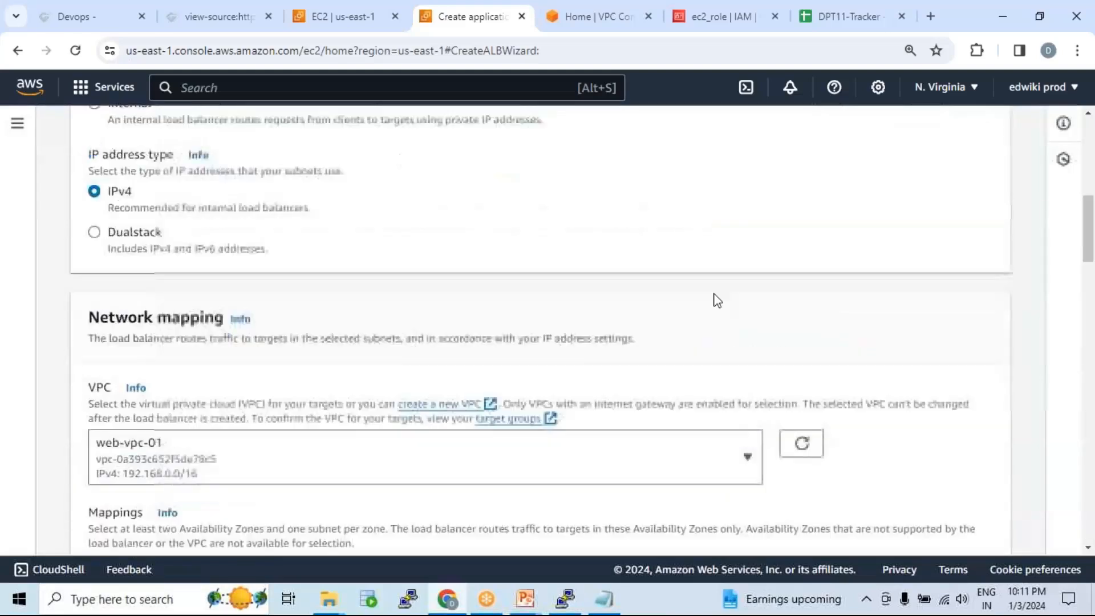
scroll(815, 312, up, 10)
key(BackSpace)
key(BackSpace)
key(BackSpace)
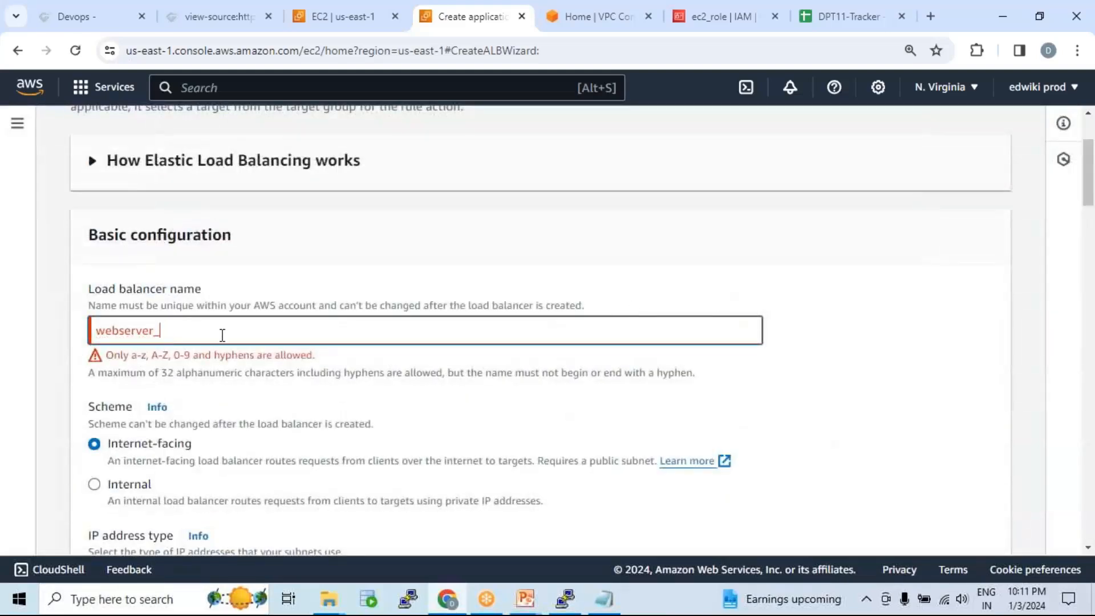
scroll(628, 425, down, 8)
scroll(630, 426, down, 20)
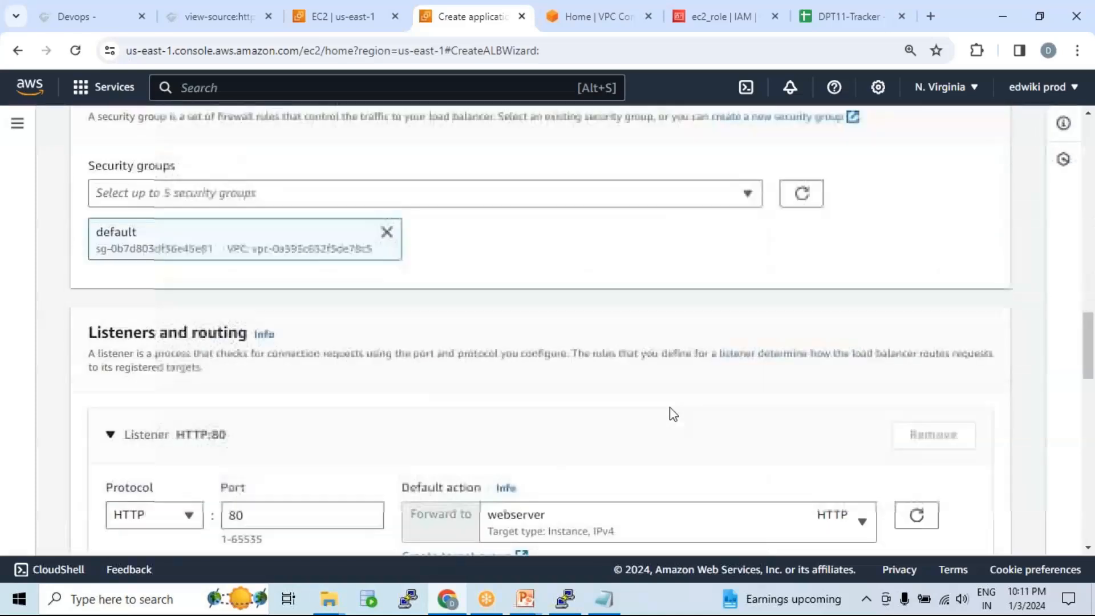
click(936, 528)
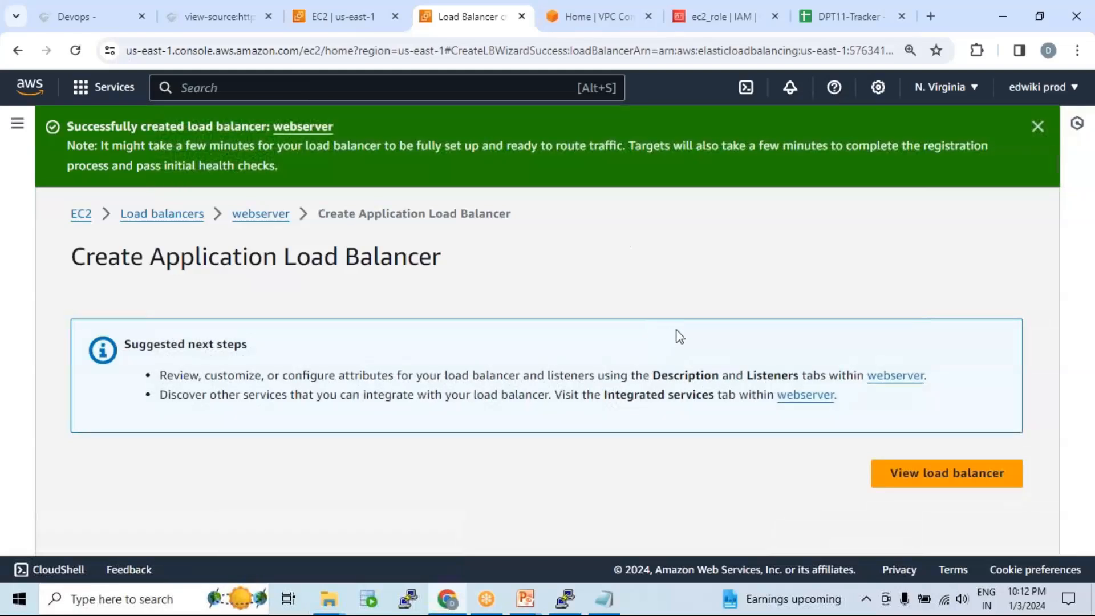
Step: Open the webserver load balancer's details and highlight its Provisioning status
click(251, 219)
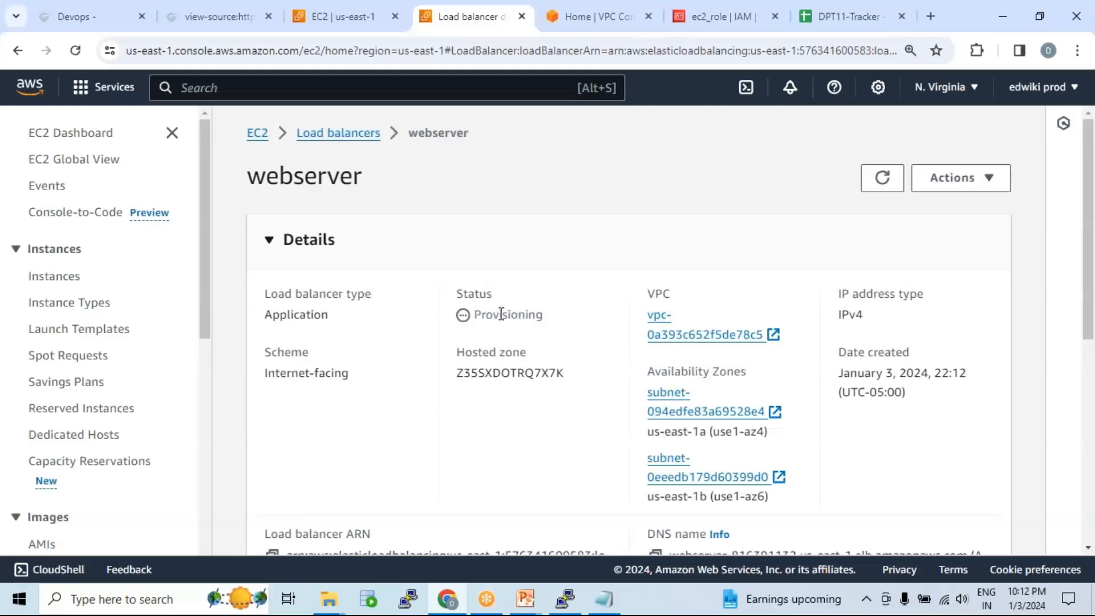
drag(477, 314, 559, 318)
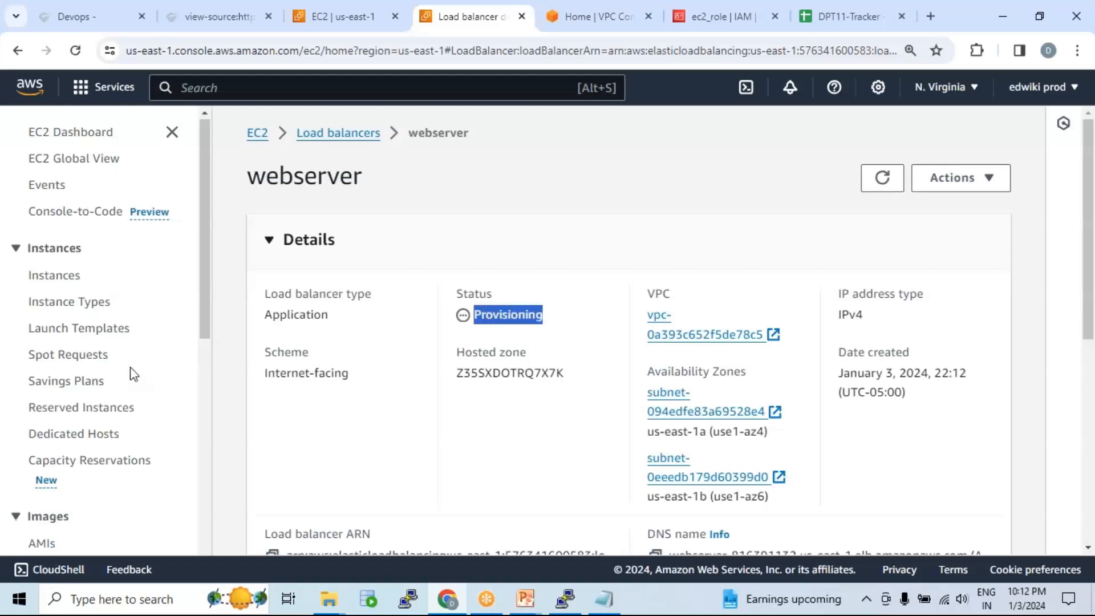
scroll(132, 372, down, 9)
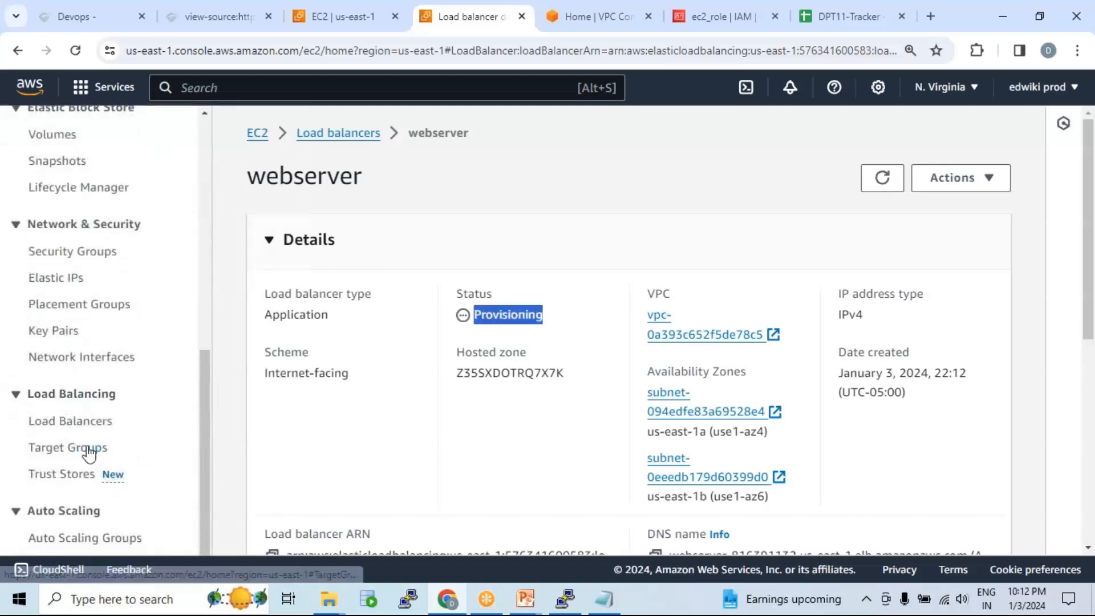
click(88, 451)
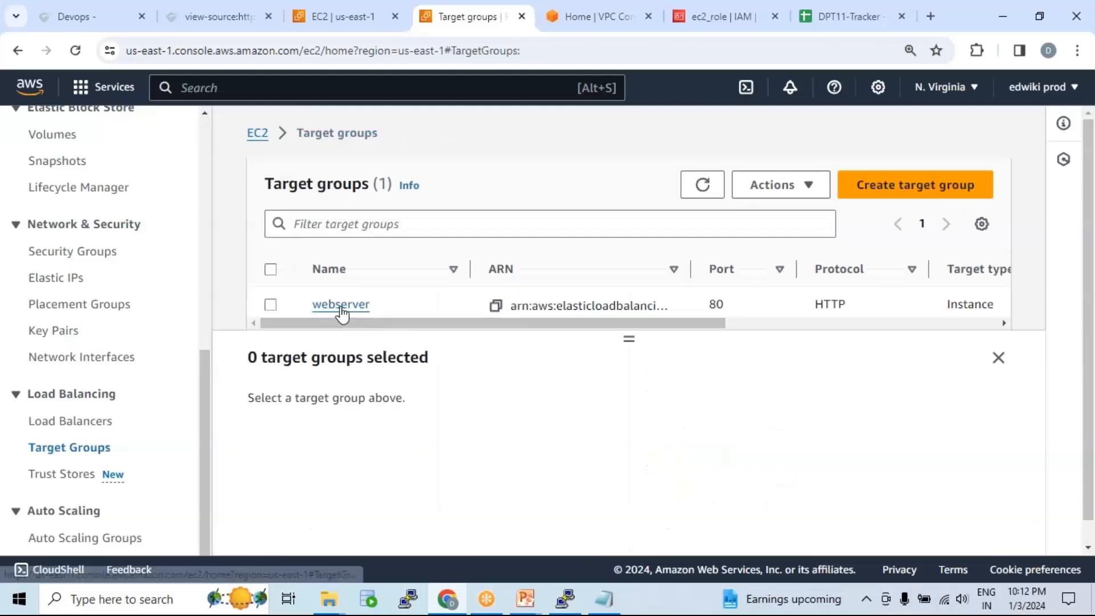
click(341, 305)
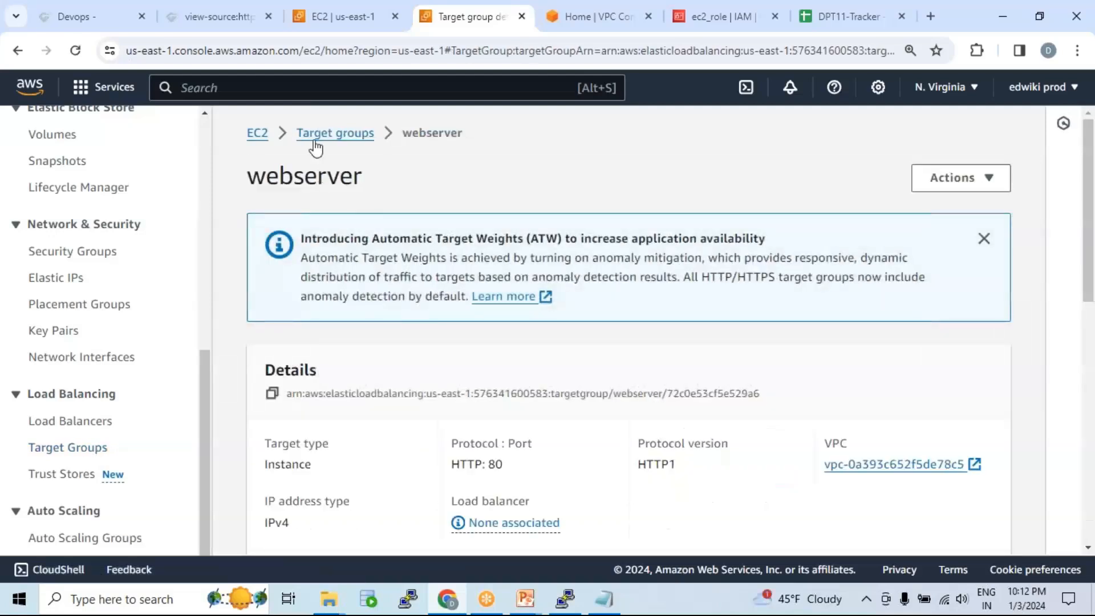
scroll(490, 311, down, 7)
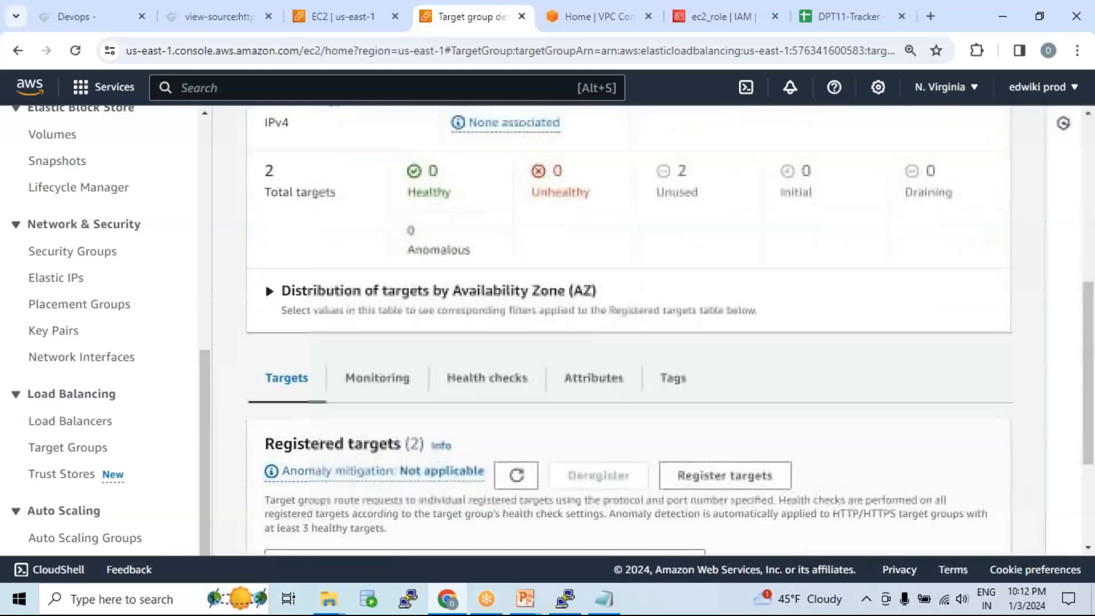
scroll(508, 314, down, 3)
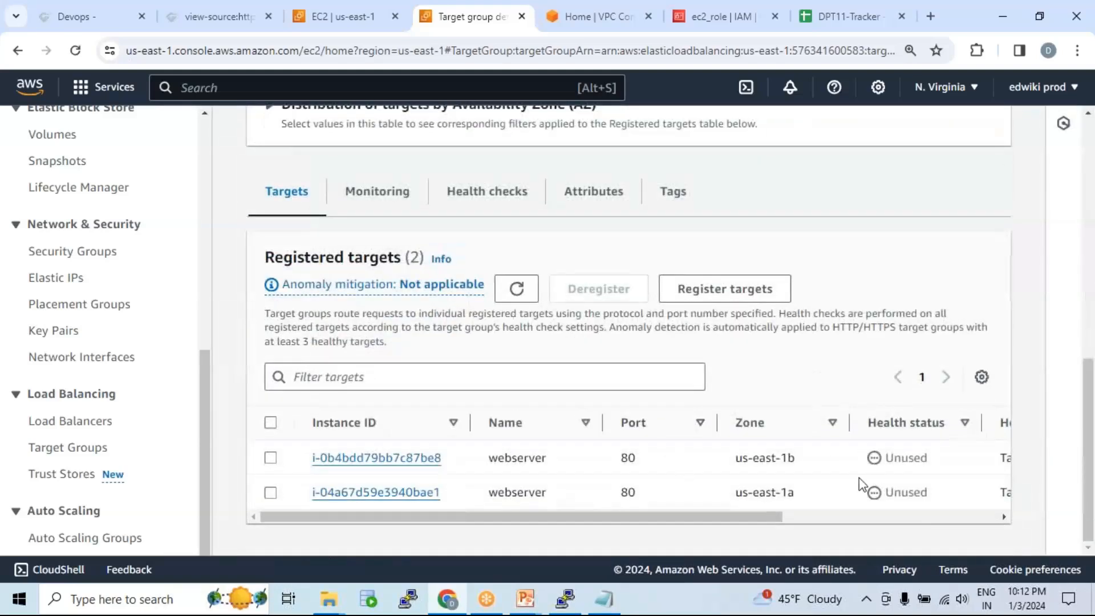
click(516, 288)
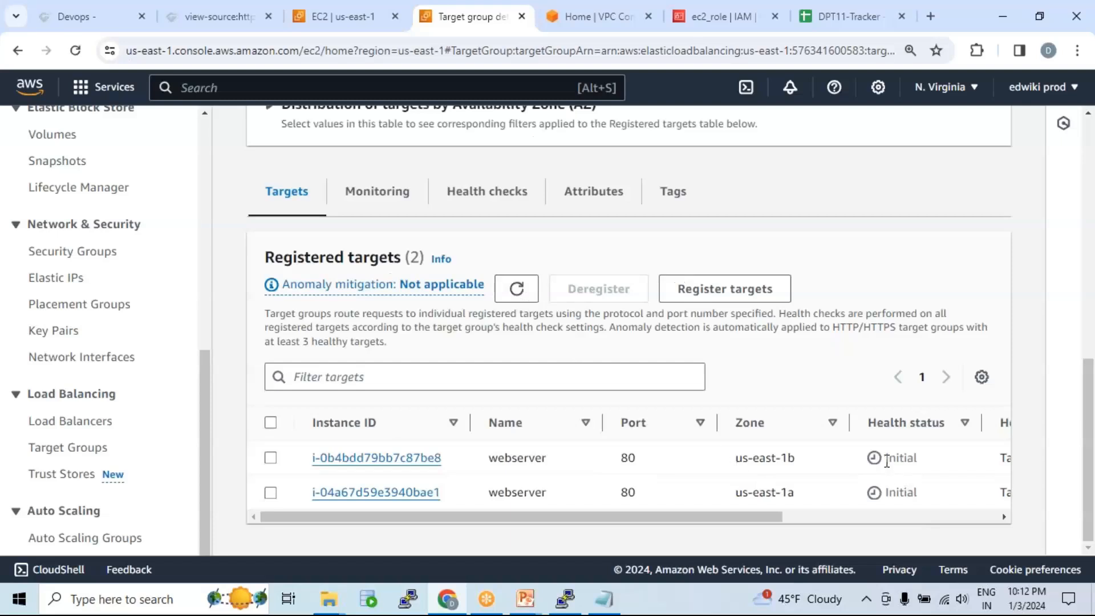
drag(887, 457, 924, 463)
click(910, 459)
drag(888, 457, 940, 463)
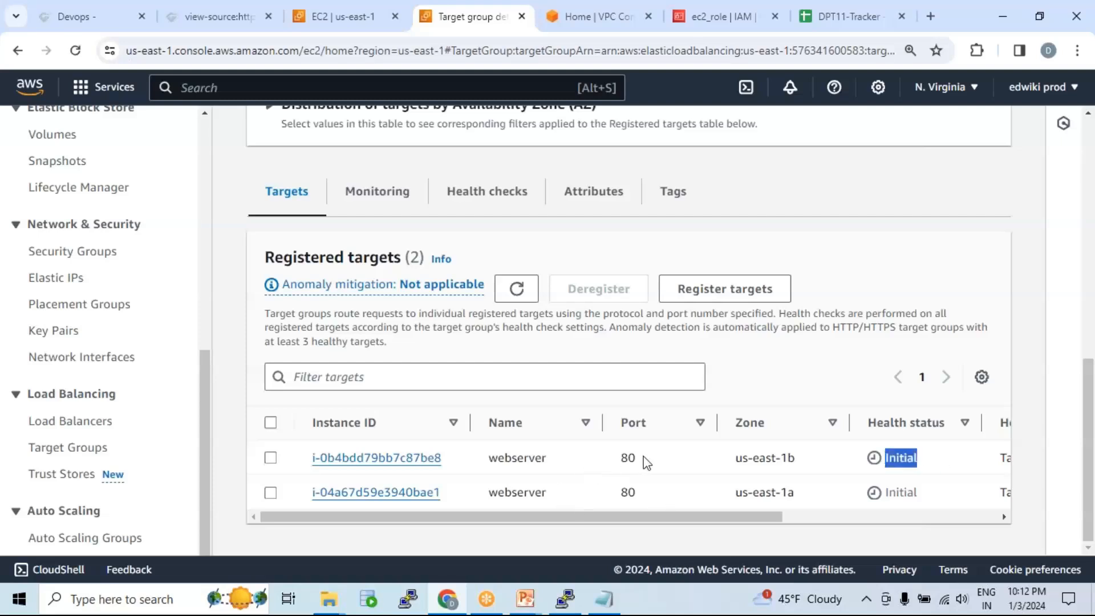
click(894, 459)
drag(888, 460, 914, 460)
click(517, 288)
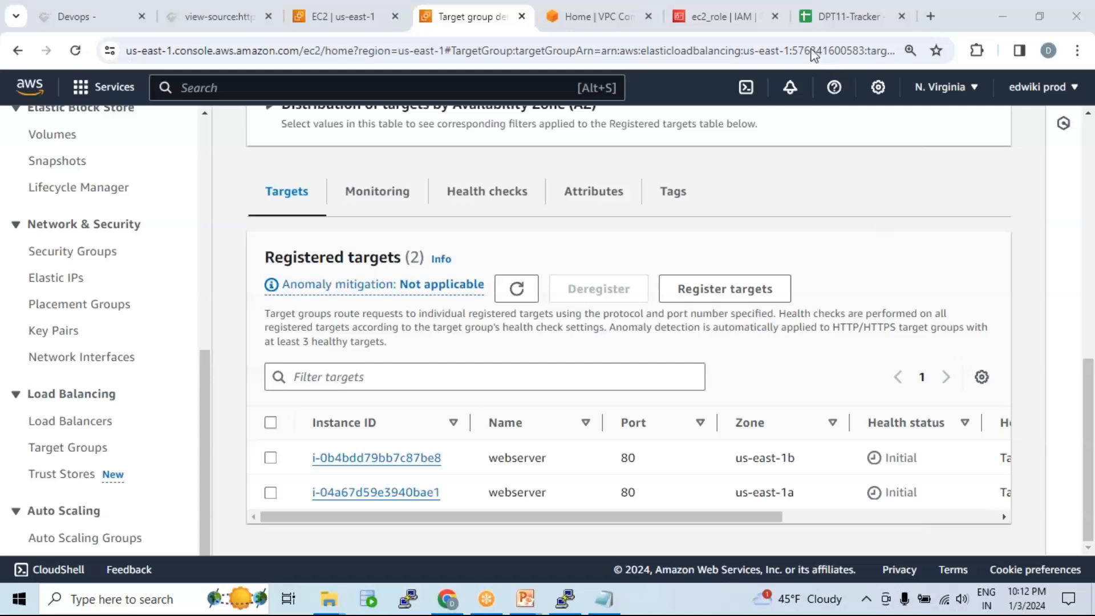
click(516, 288)
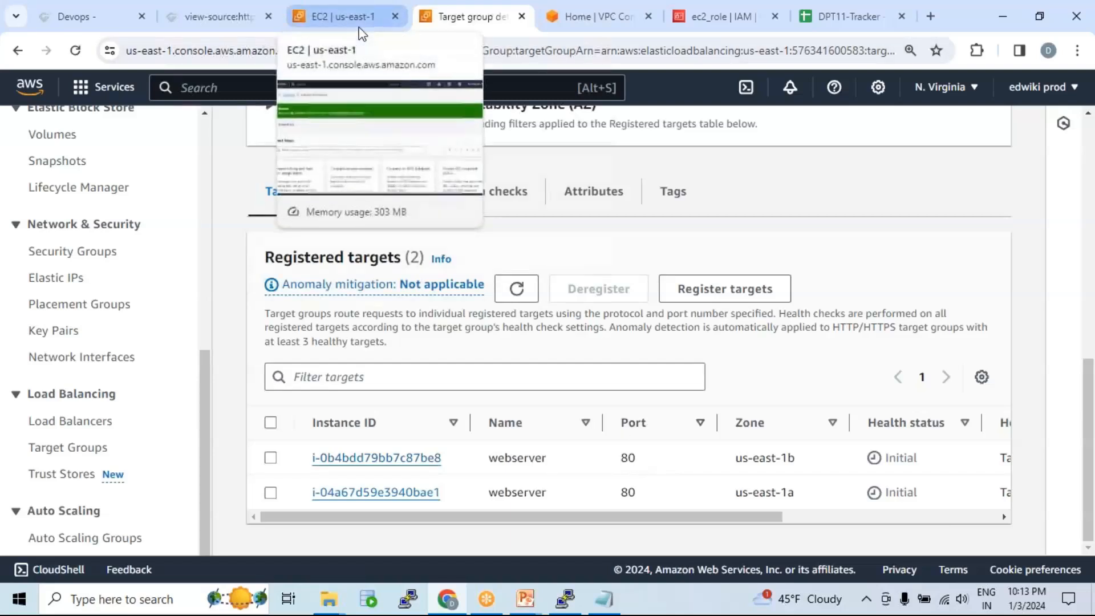
click(516, 289)
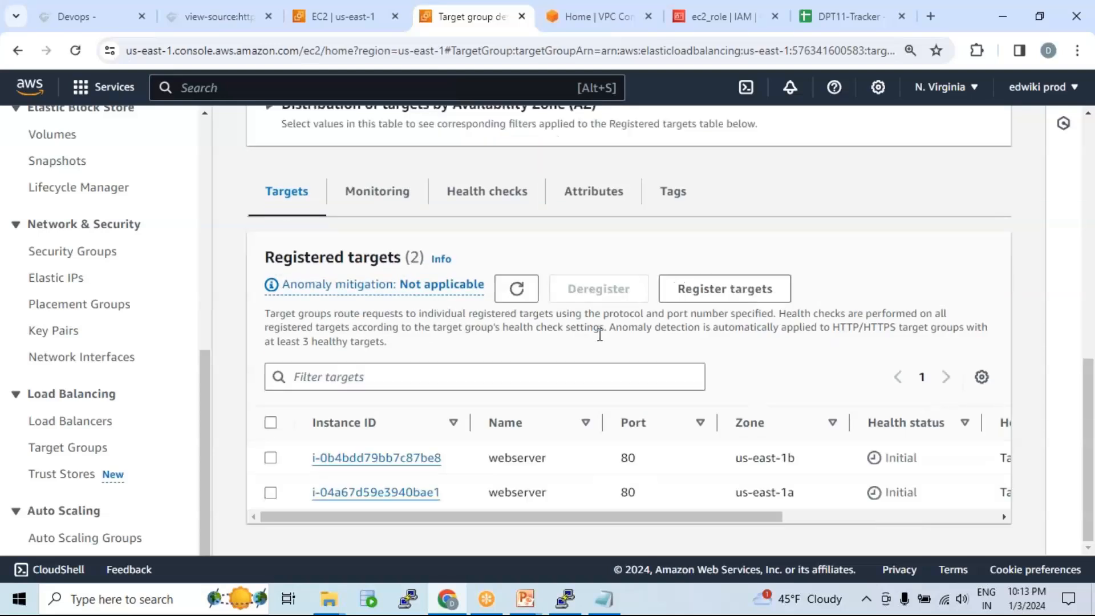
Step: Go from the EC2 dashboard to Load Balancers and open the webserver load balancer
click(365, 26)
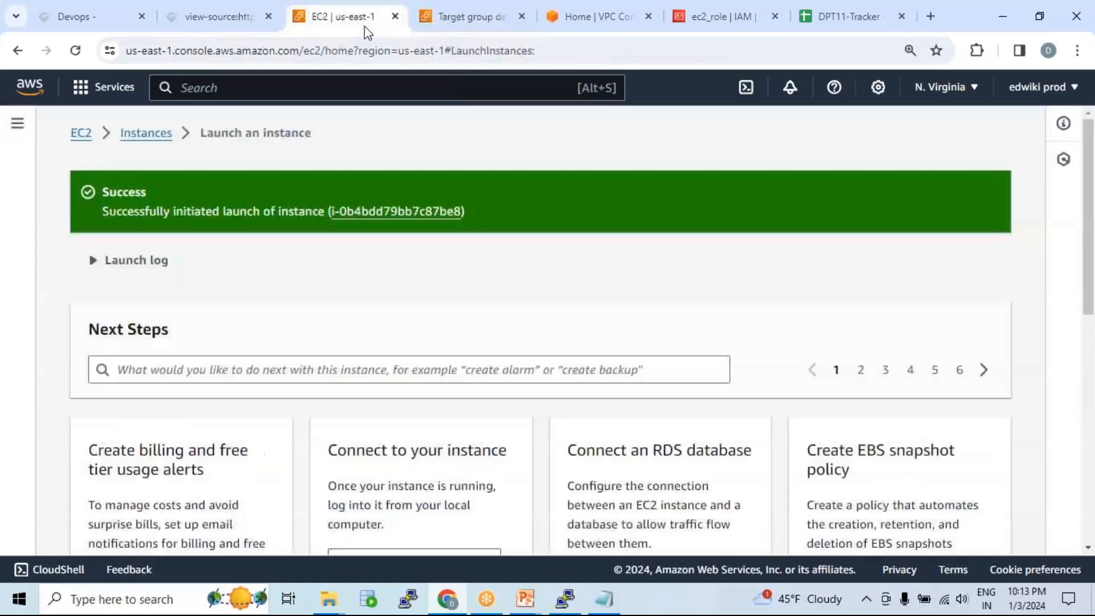
click(83, 134)
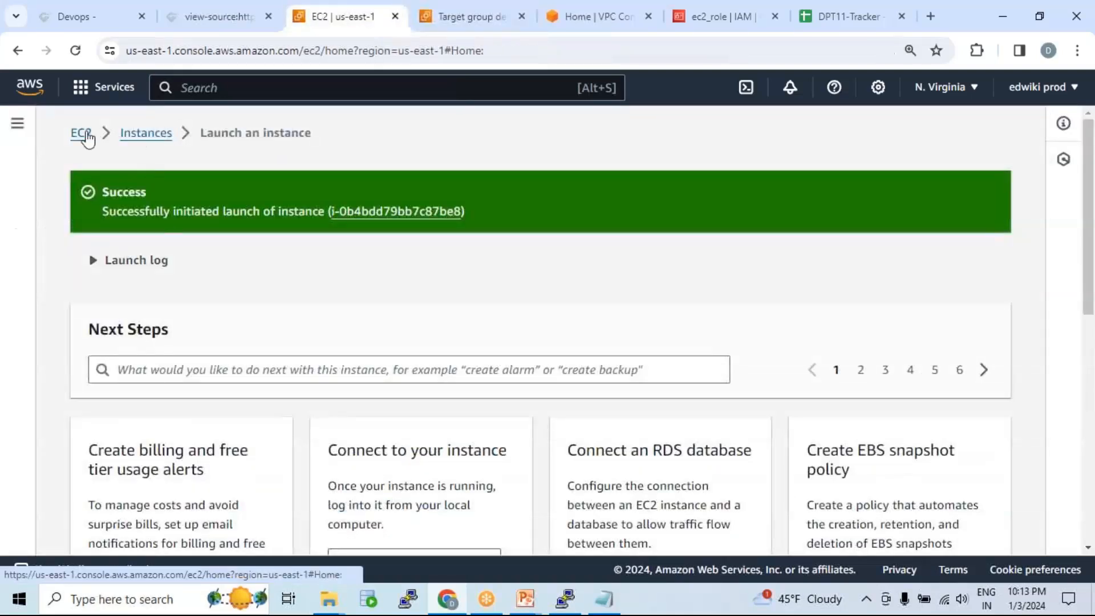
scroll(34, 410, down, 8)
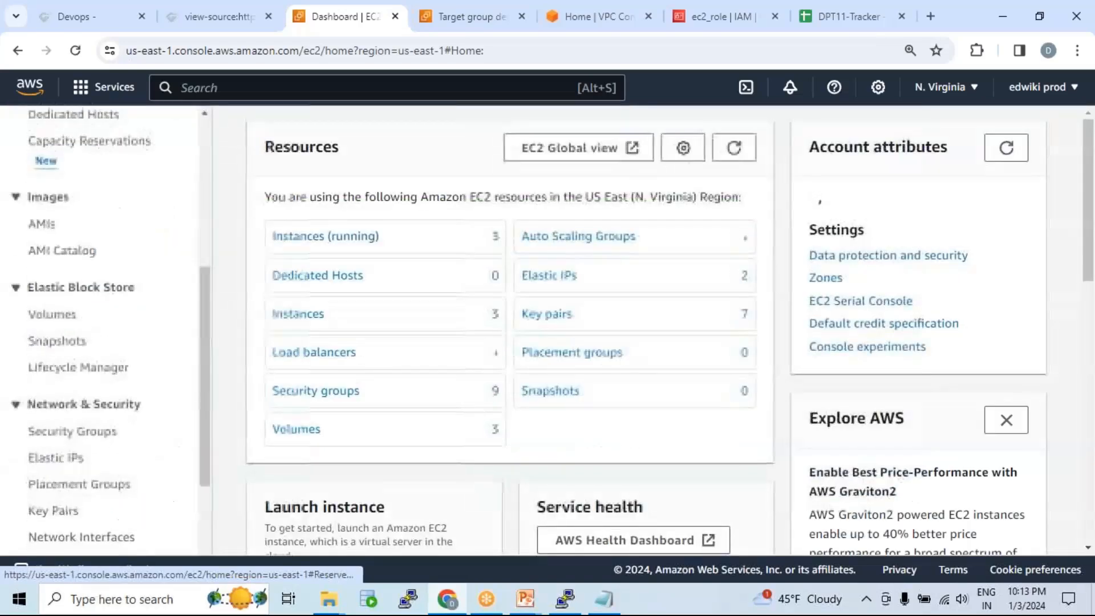
click(74, 425)
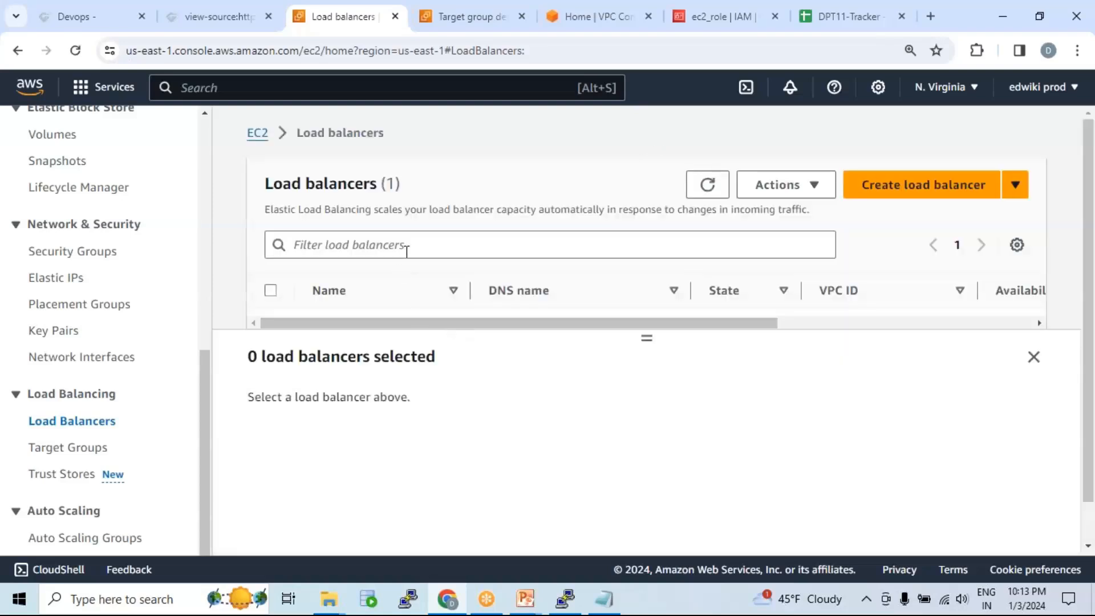
scroll(393, 285, down, 1)
click(343, 282)
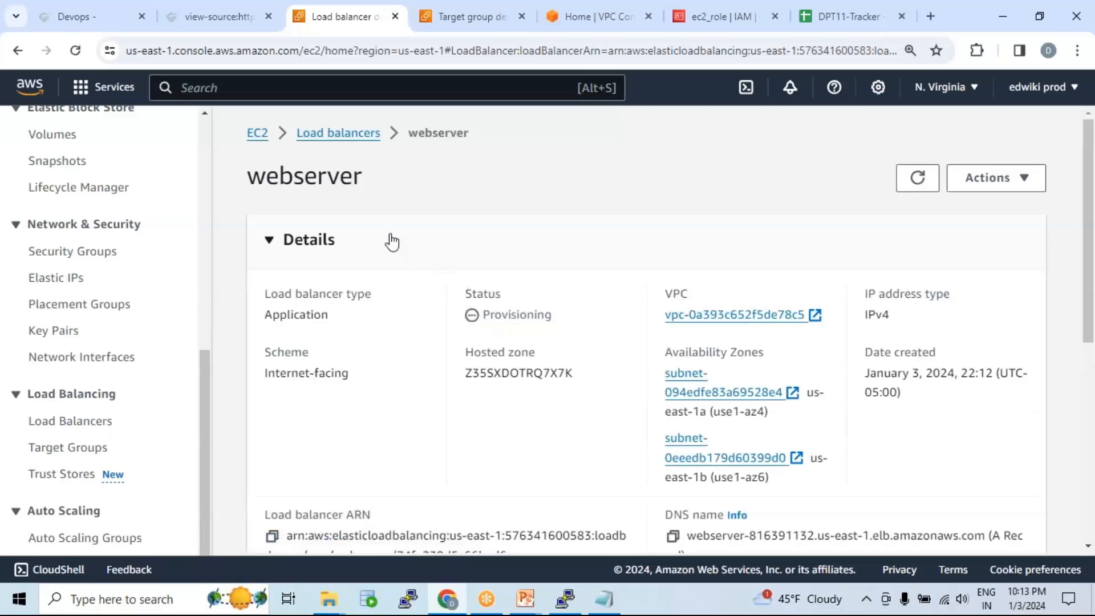
Step: Copy the webserver load balancer's DNS name to the clipboard
scroll(427, 239, down, 1)
scroll(427, 240, down, 3)
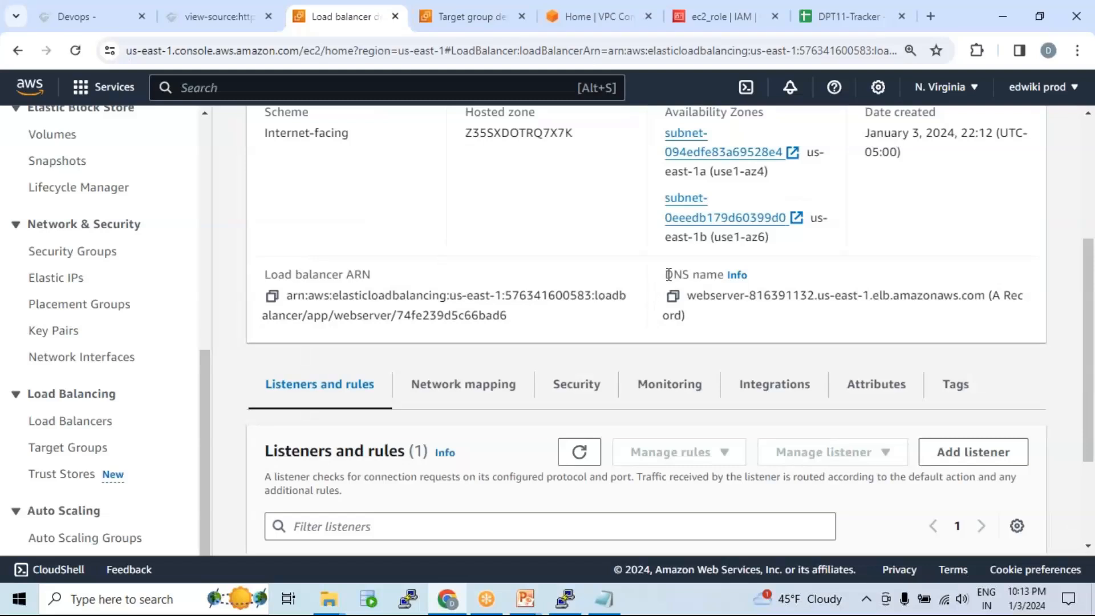
drag(668, 274, 726, 274)
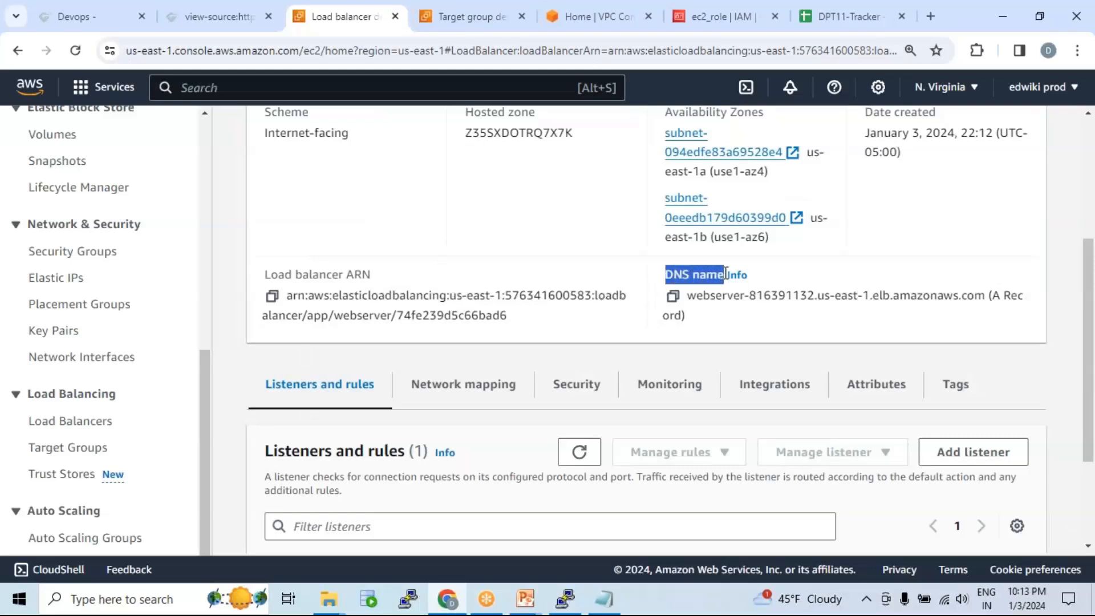
click(673, 296)
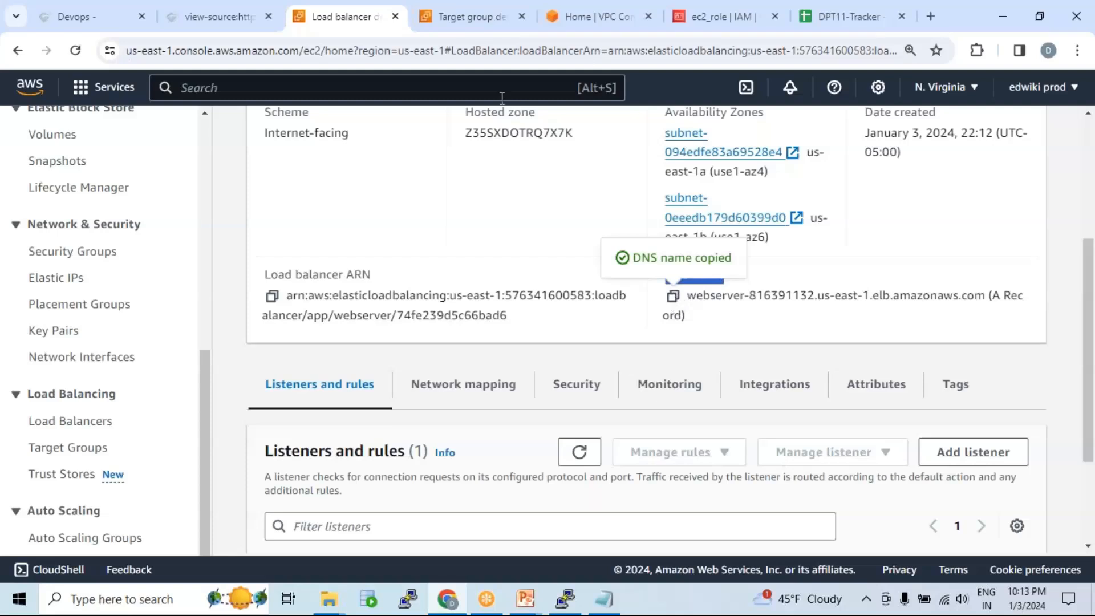
click(193, 16)
Step: Paste the load balancer's DNS name into the second tab's address bar and load it
click(344, 51)
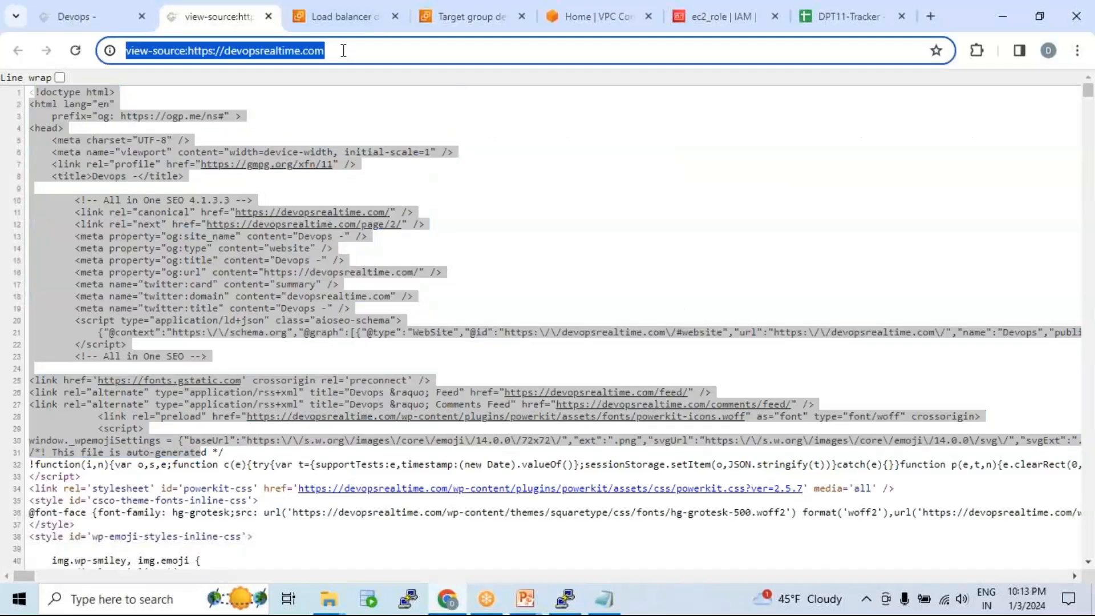
key(ctrl+v)
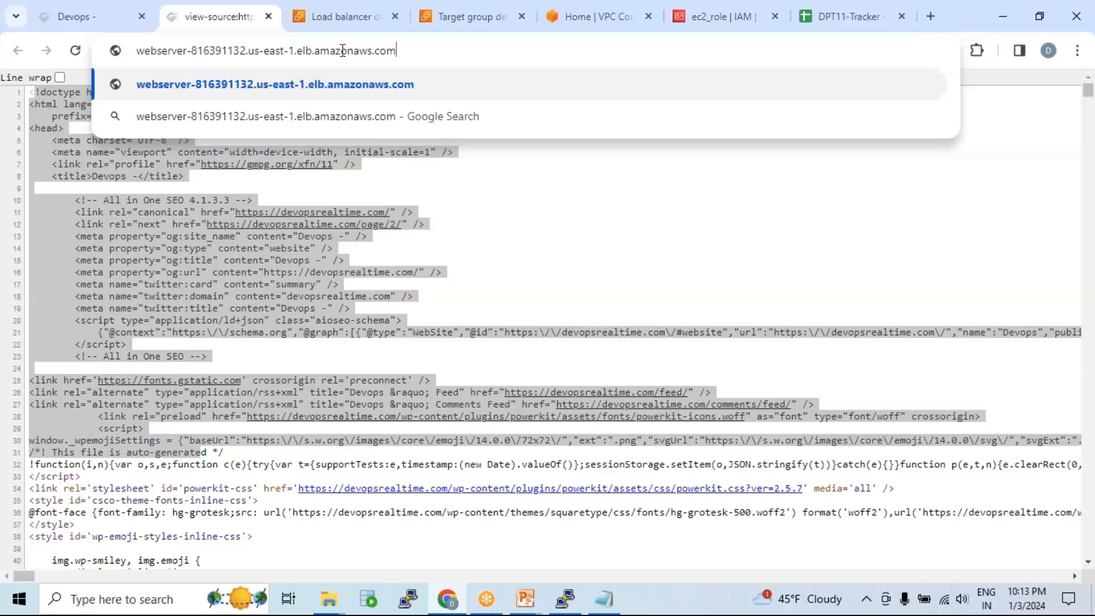
key(Return)
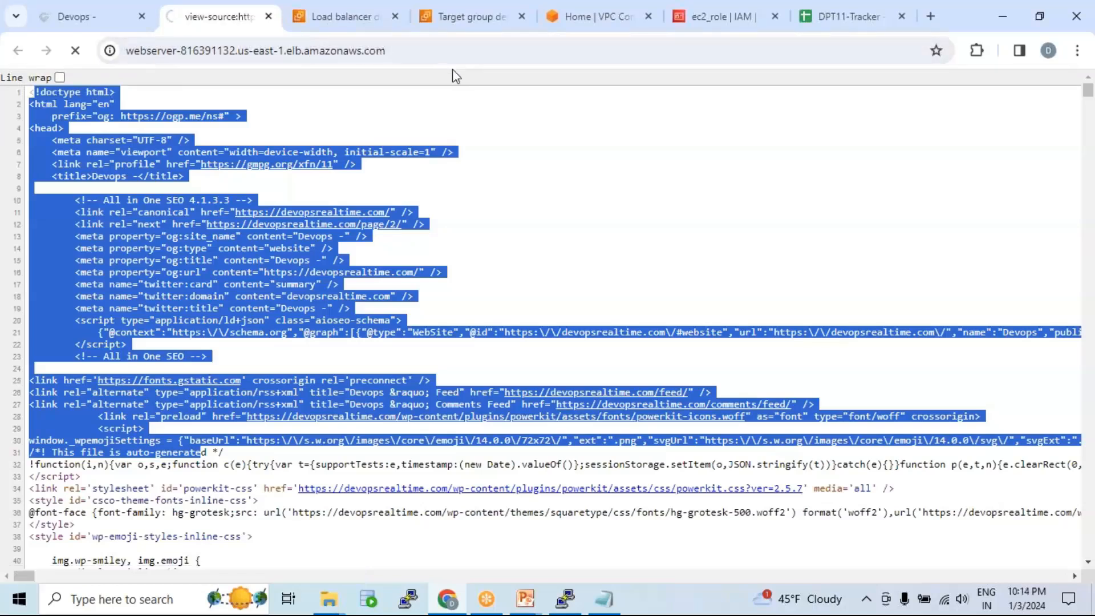
Step: Compare the DNS name on the details page with the address loading in the other tab
click(354, 18)
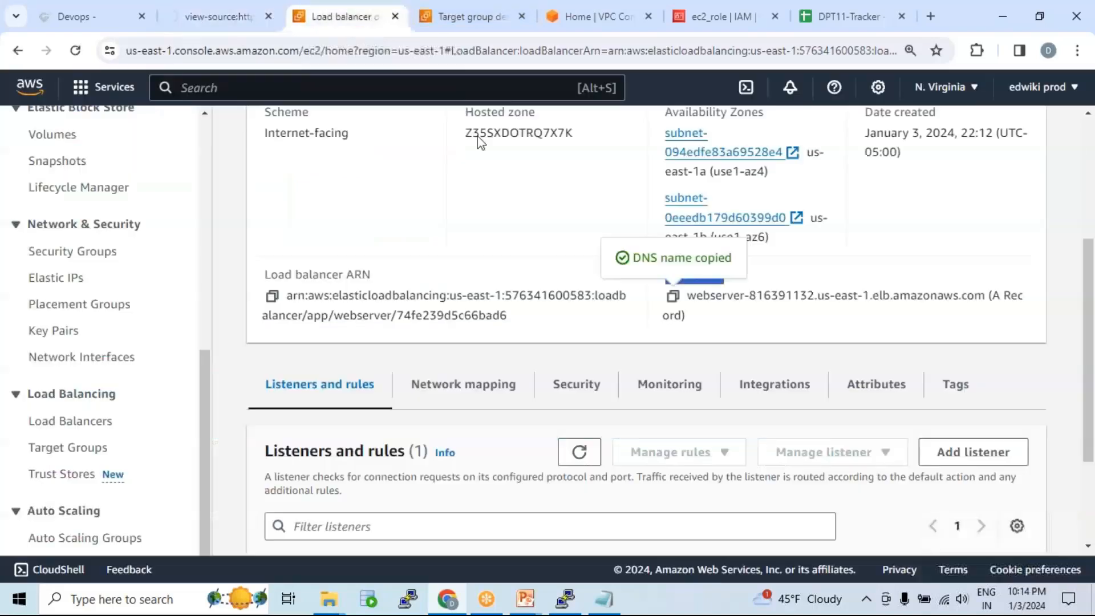
drag(688, 295, 985, 296)
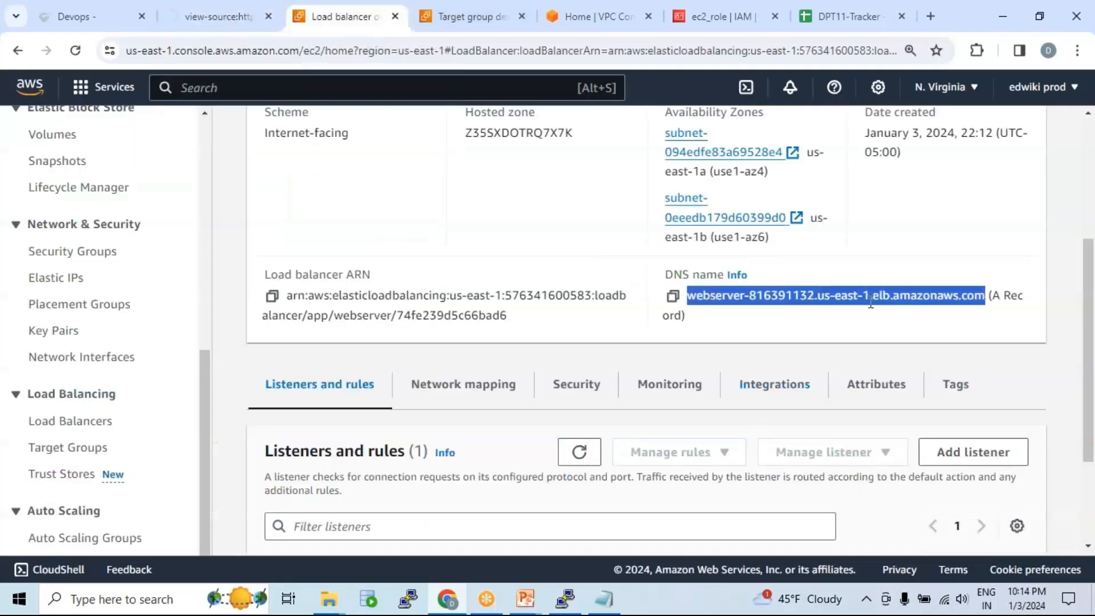
click(224, 21)
click(381, 52)
click(382, 52)
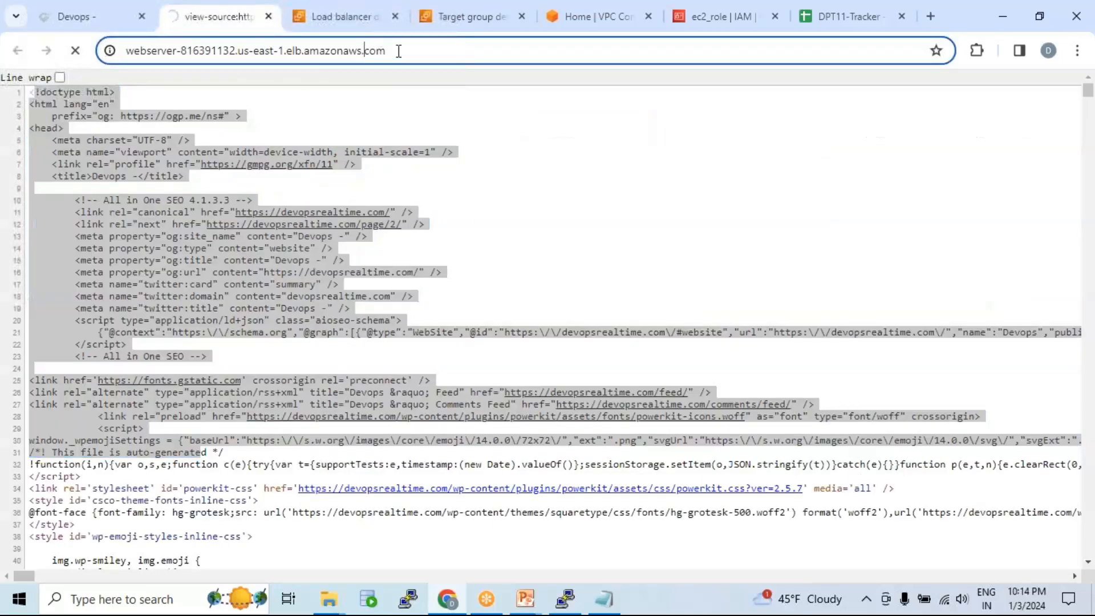
drag(394, 50, 130, 54)
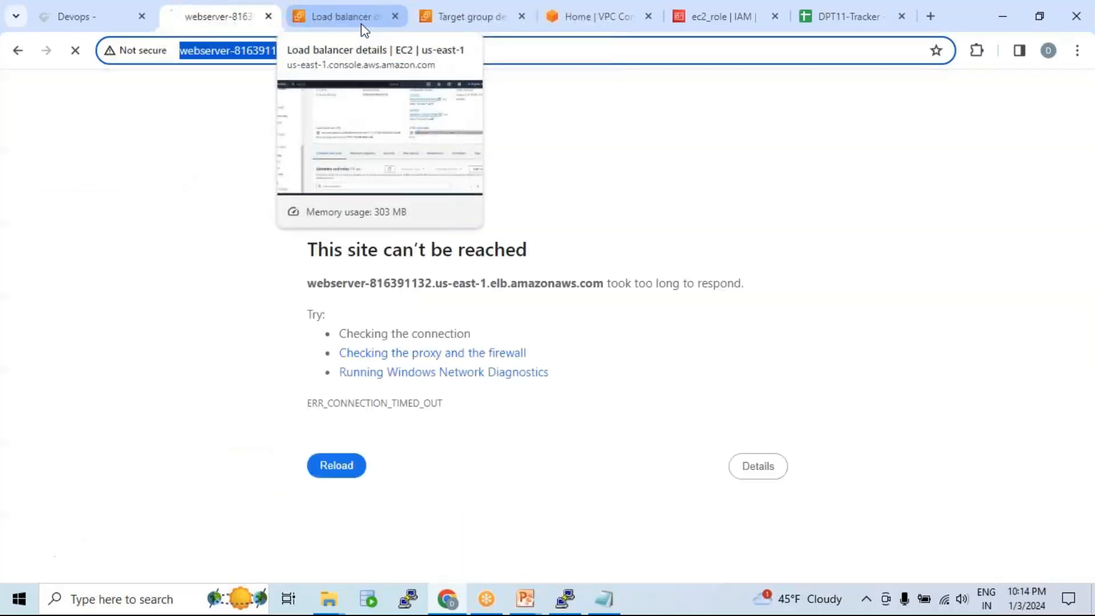
click(361, 23)
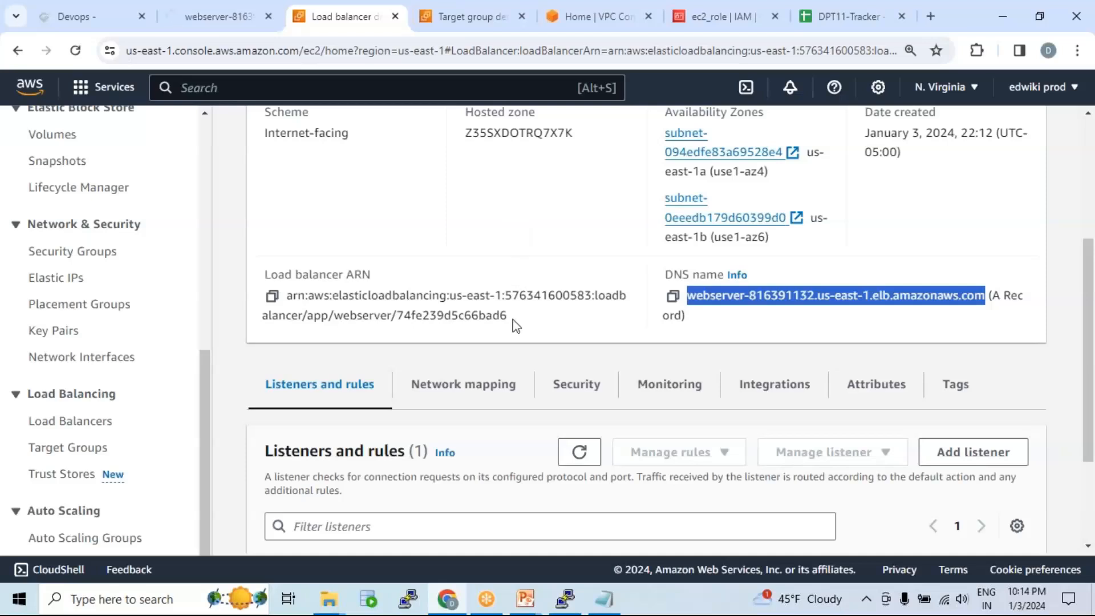
Step: Refresh the target group's health list and highlight the first target's Unhealthy status
click(467, 22)
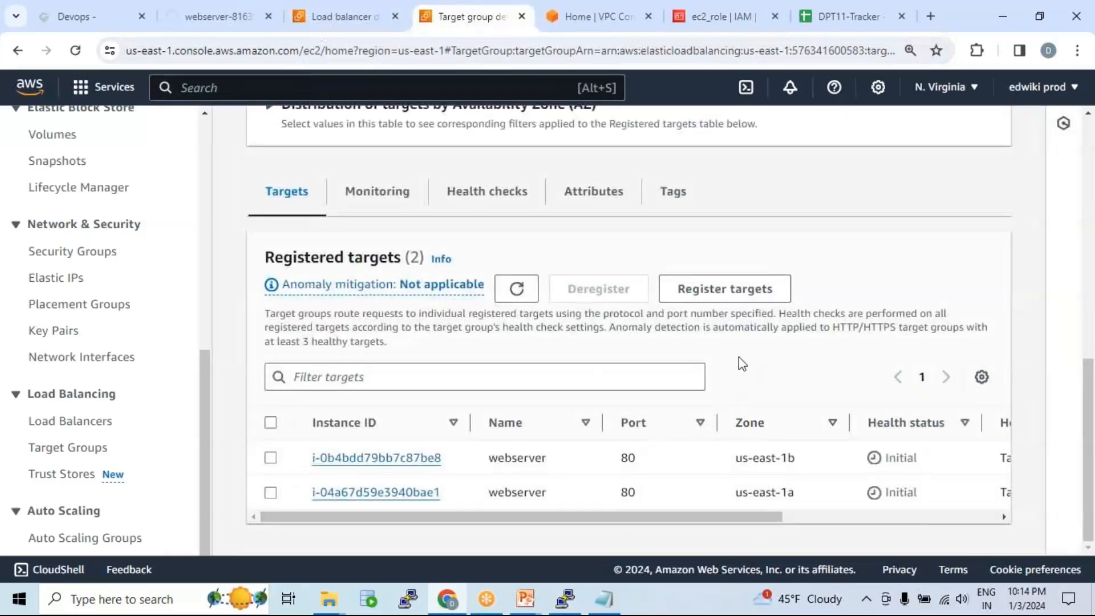
click(516, 289)
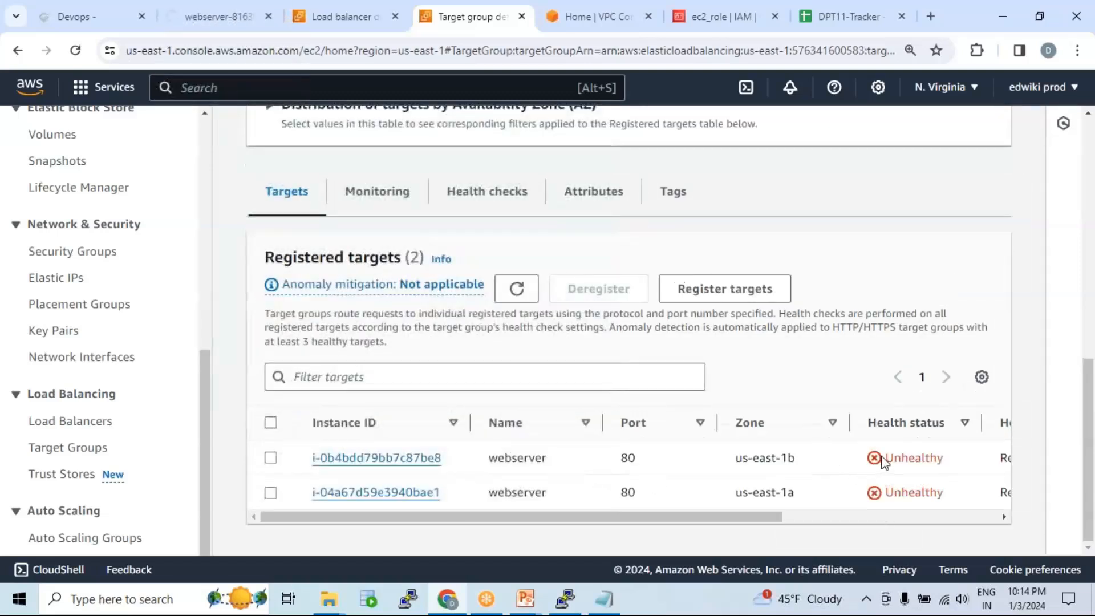
double_click(912, 458)
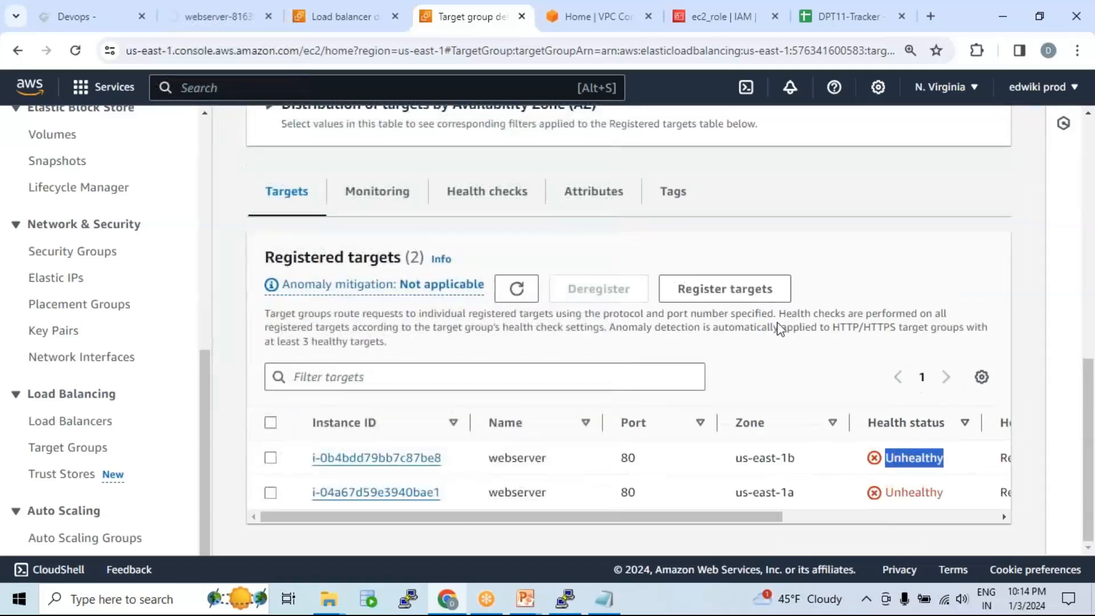
click(208, 20)
click(369, 52)
click(370, 52)
drag(417, 49, 66, 41)
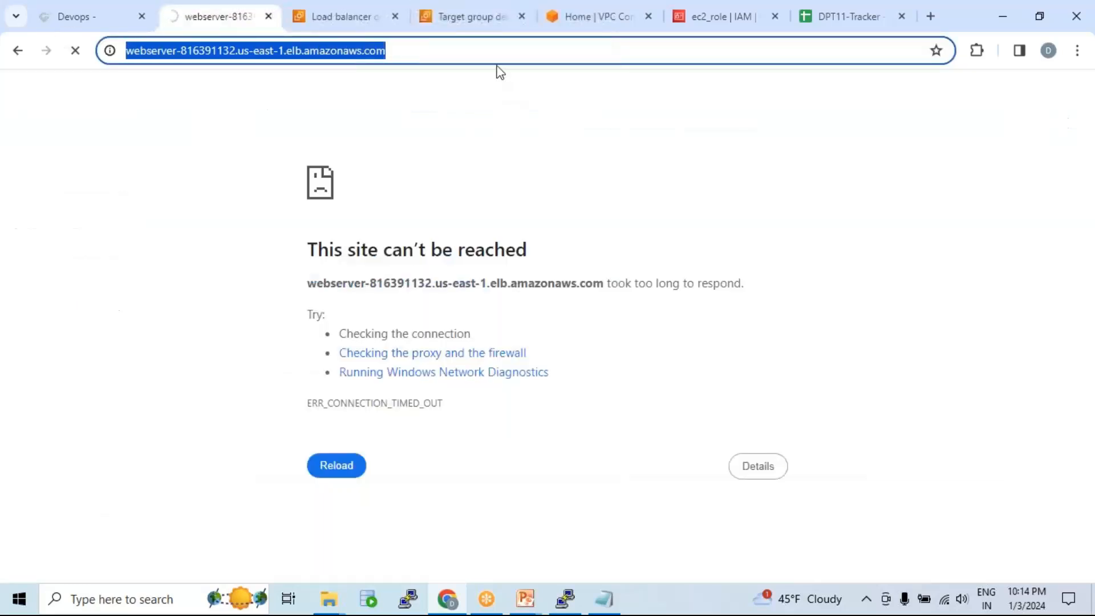
click(457, 33)
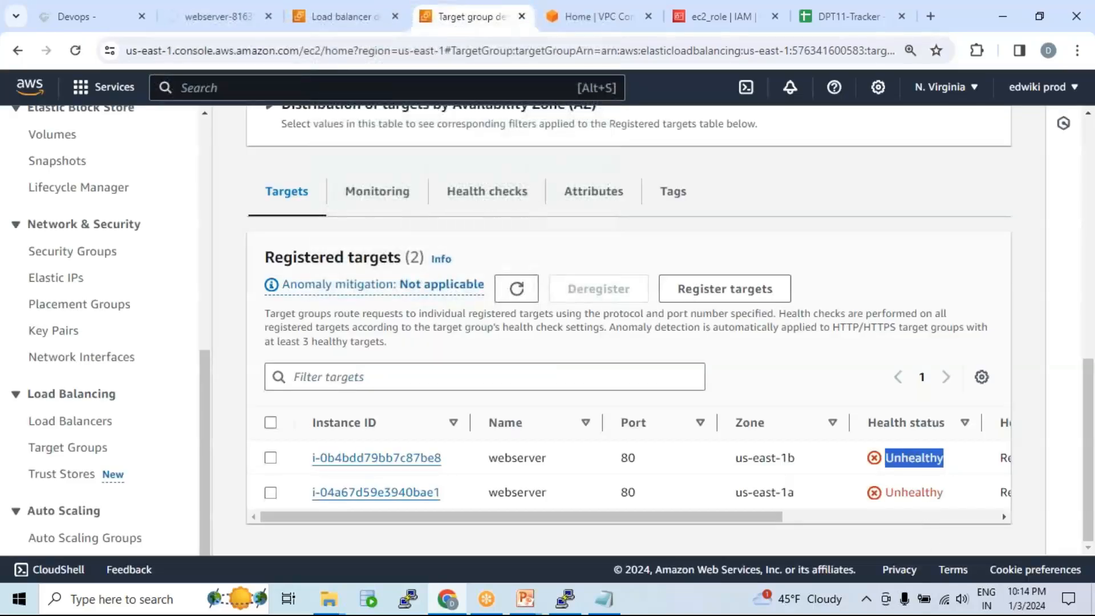
click(899, 457)
double_click(887, 458)
Step: Reload the timed-out load balancer URL, then return to the load balancer details
click(205, 19)
click(245, 50)
drag(398, 50, 68, 57)
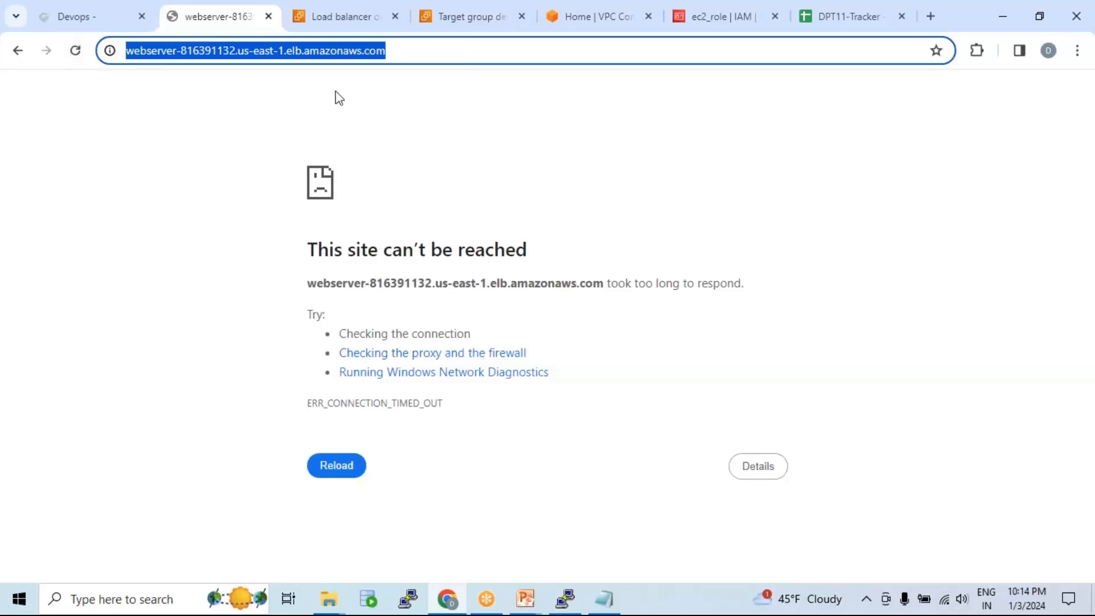
key(Return)
click(326, 52)
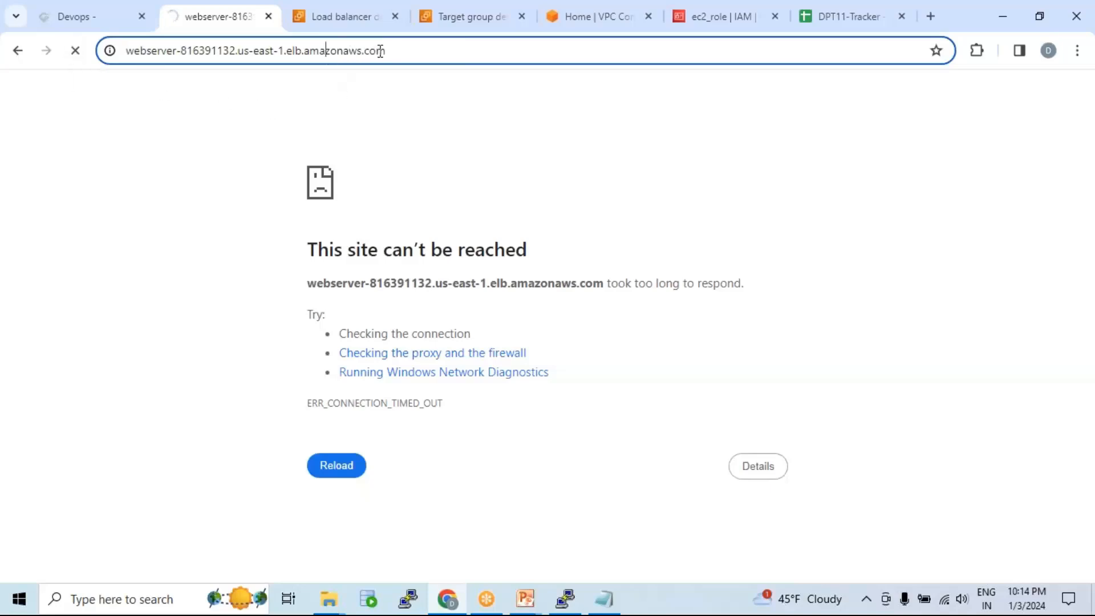
drag(380, 50, 114, 50)
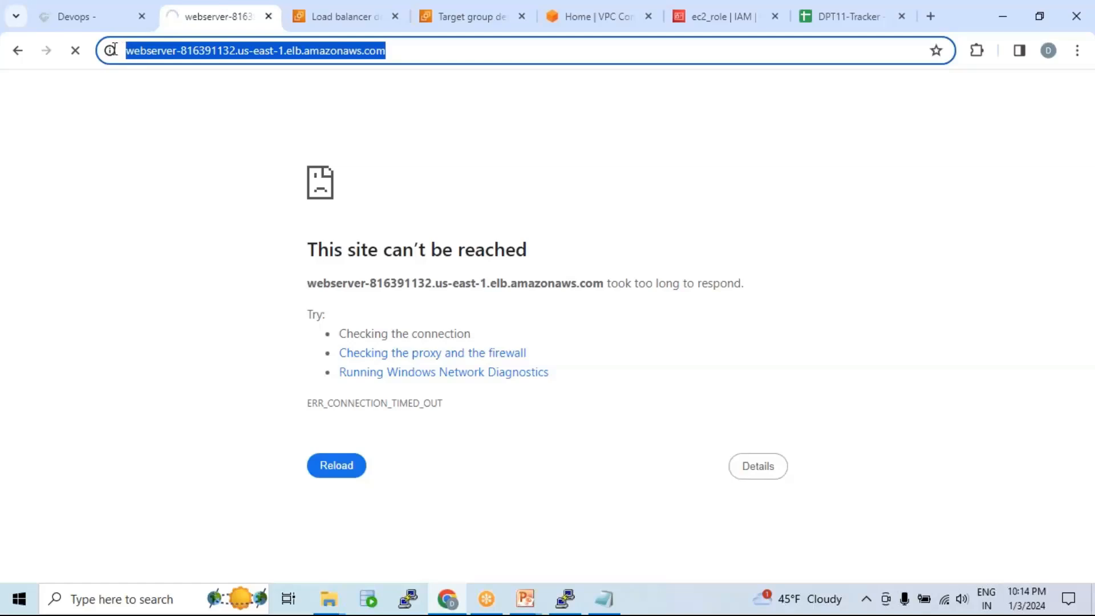
right_click(183, 58)
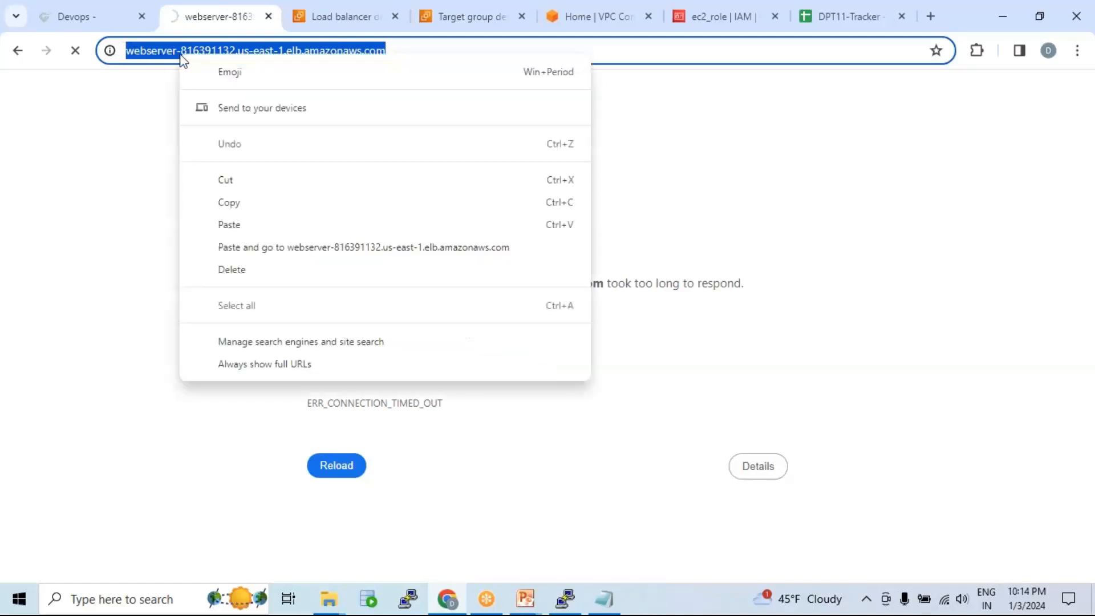
click(153, 83)
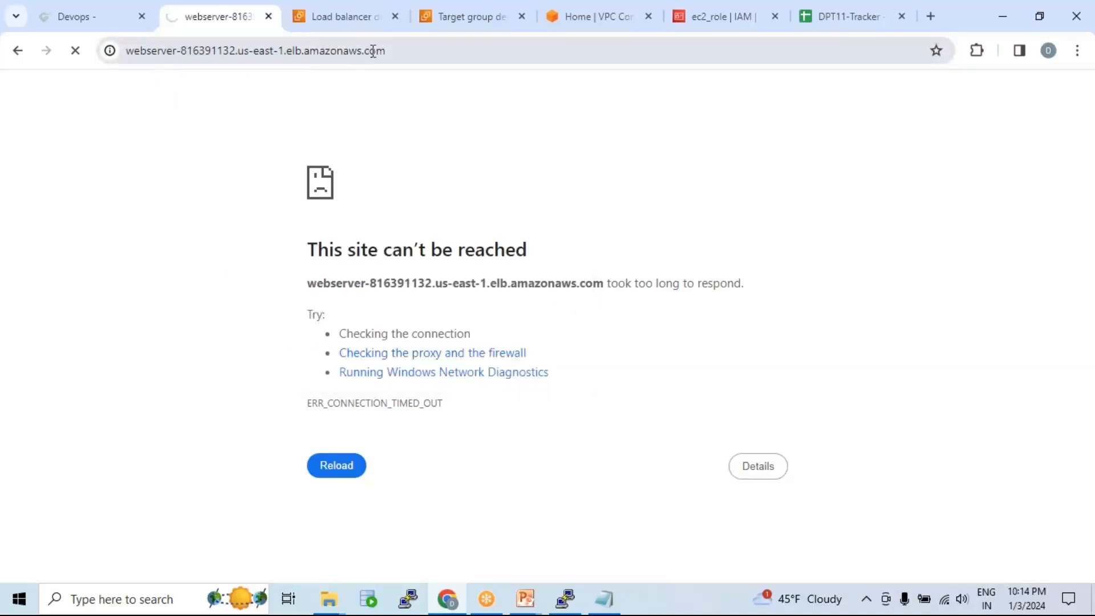
drag(387, 50, 110, 51)
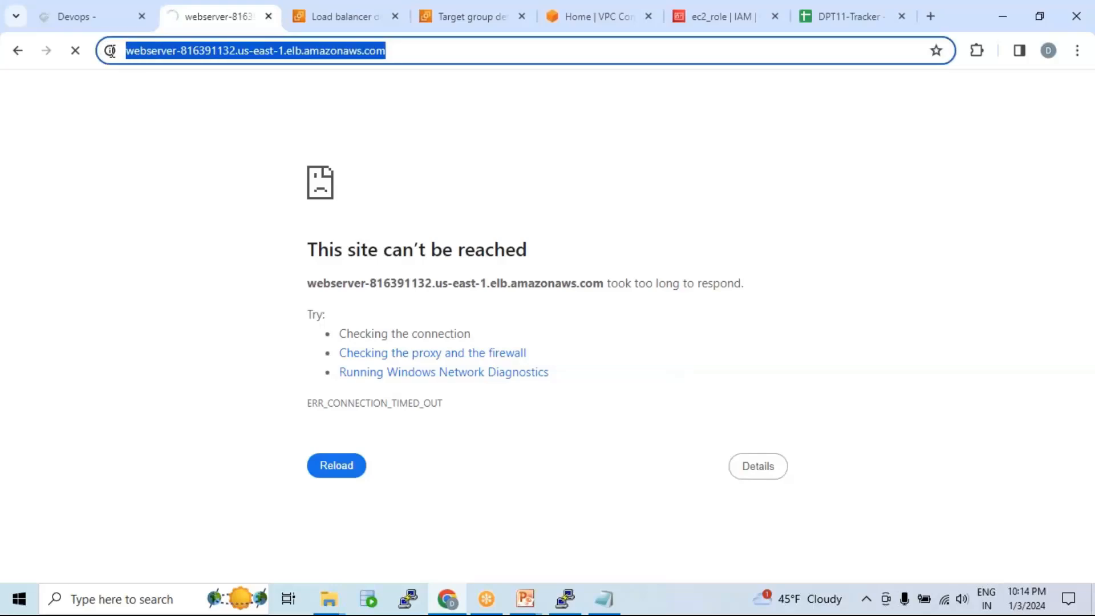
drag(396, 51, 97, 54)
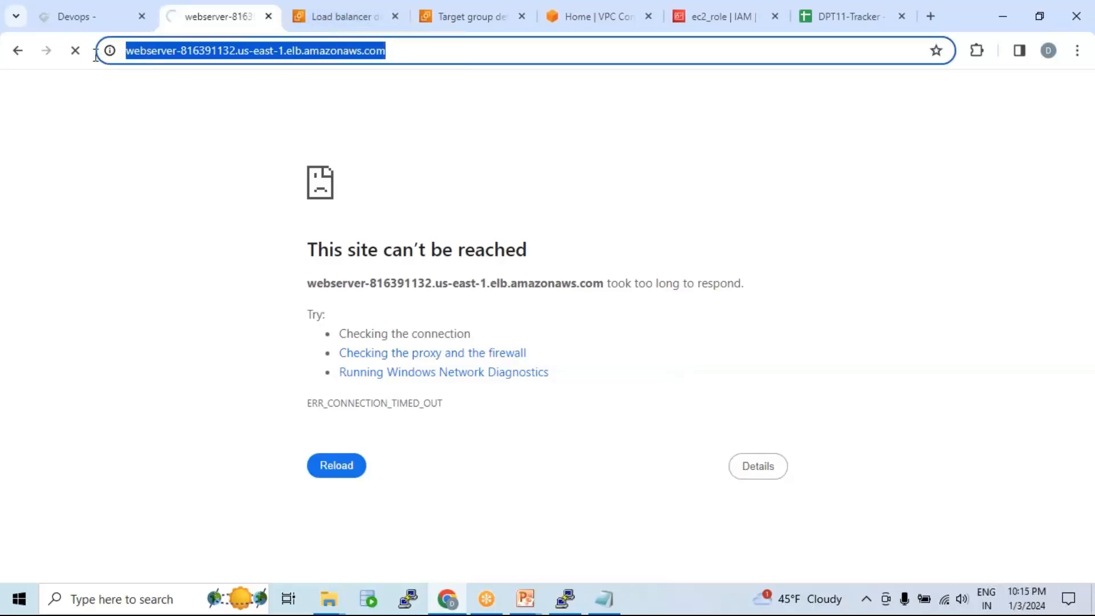
click(306, 15)
Step: Search 'route53', open the edshopper.com hosted zone and select its wildcard CNAME record
click(321, 86)
text(r)
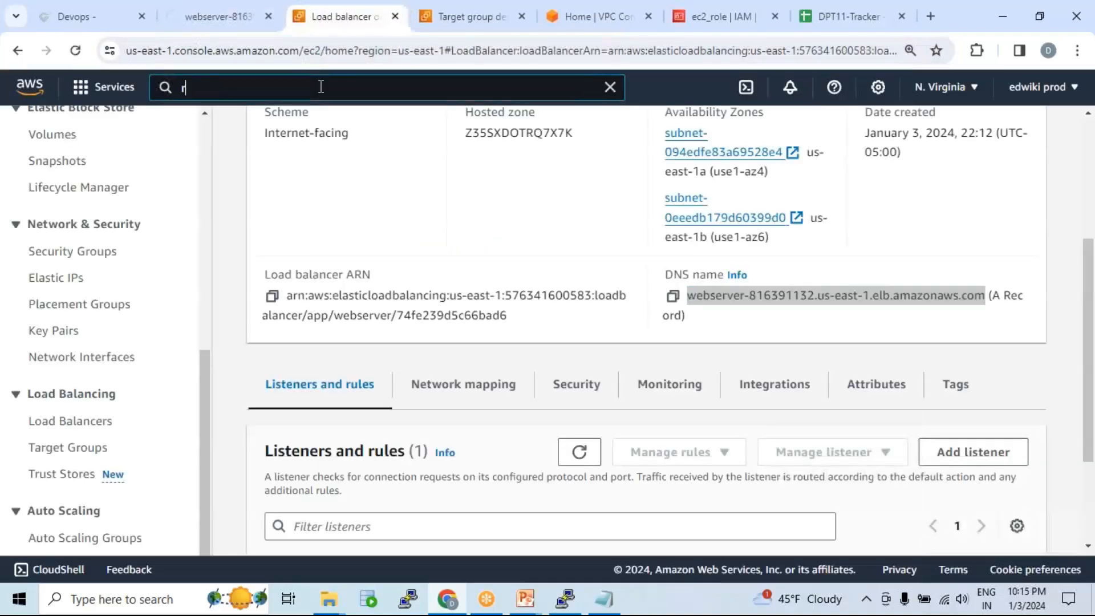
text(oute53)
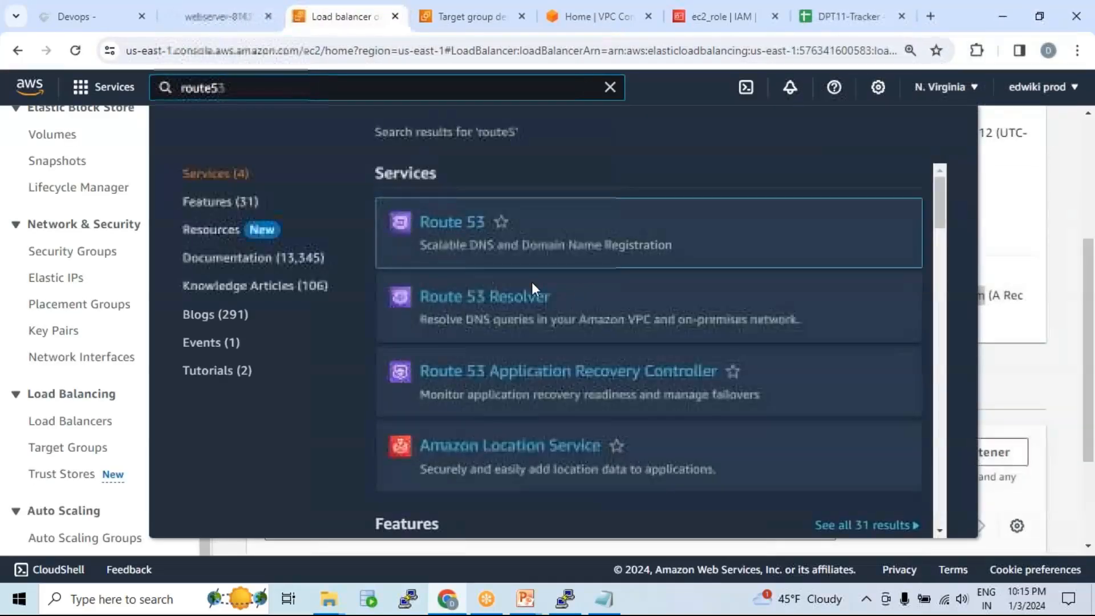
click(457, 222)
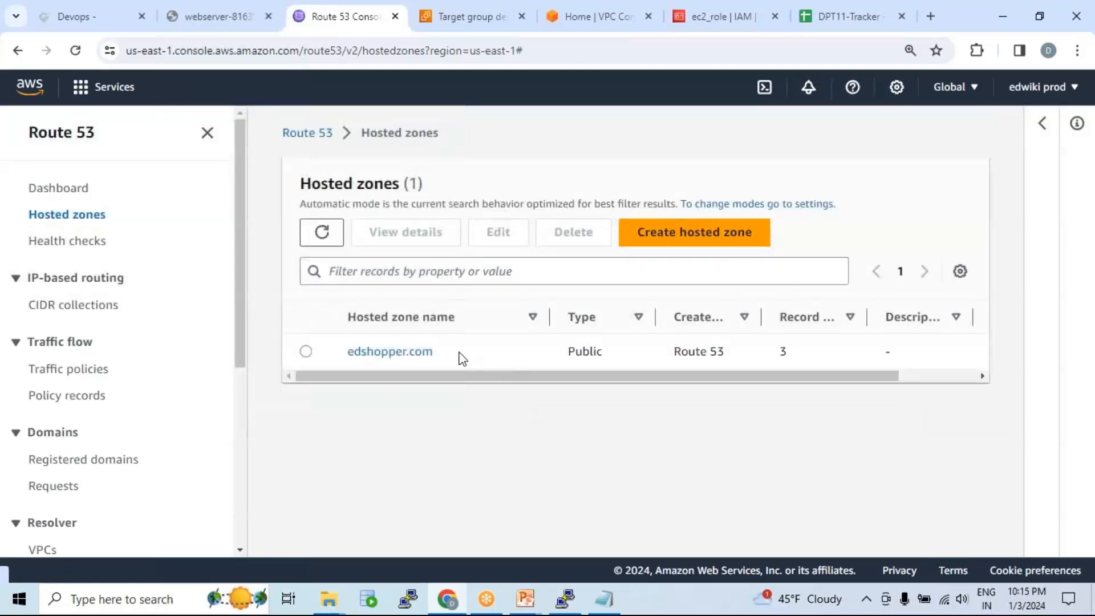
click(419, 353)
scroll(528, 373, down, 6)
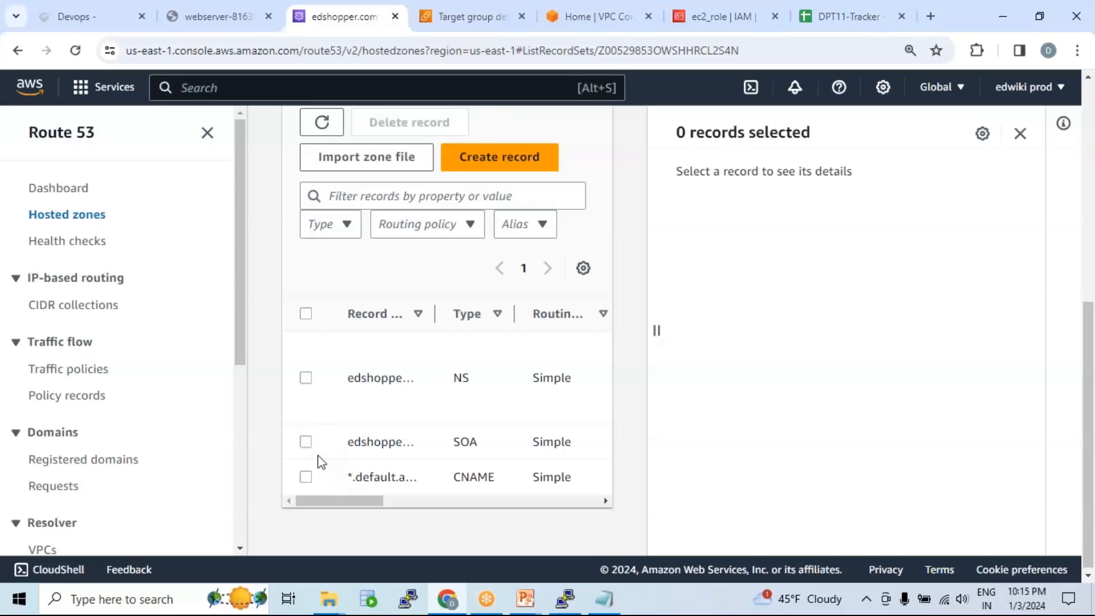
click(305, 477)
Step: Delete the old wildcard CNAME record
scroll(466, 250, up, 1)
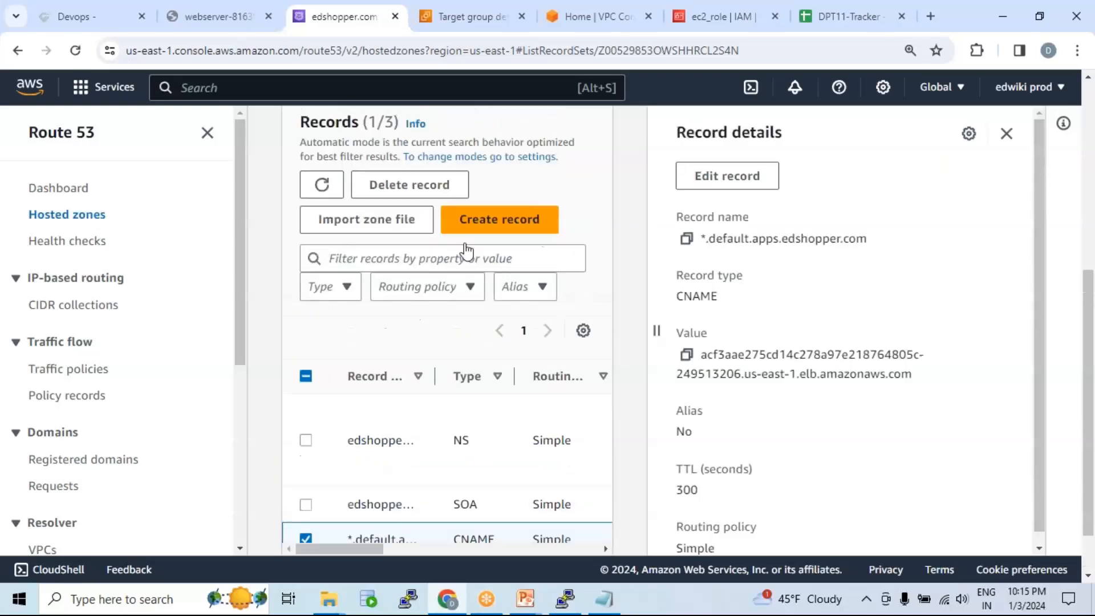
click(399, 203)
click(752, 496)
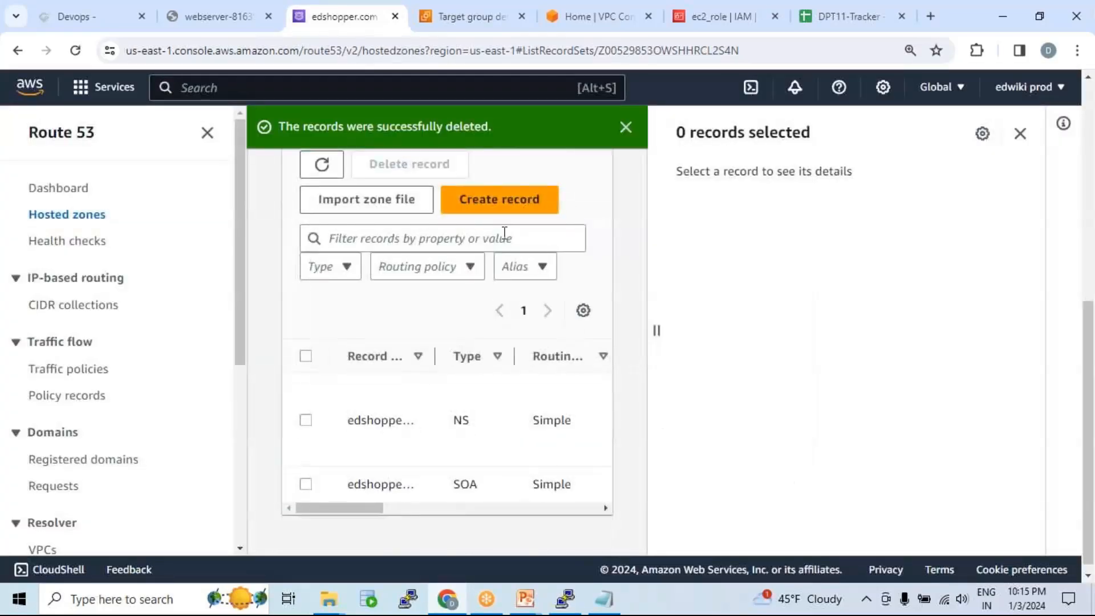
Step: Start a new record named 'www' with the load balancer's DNS name as its value
click(499, 199)
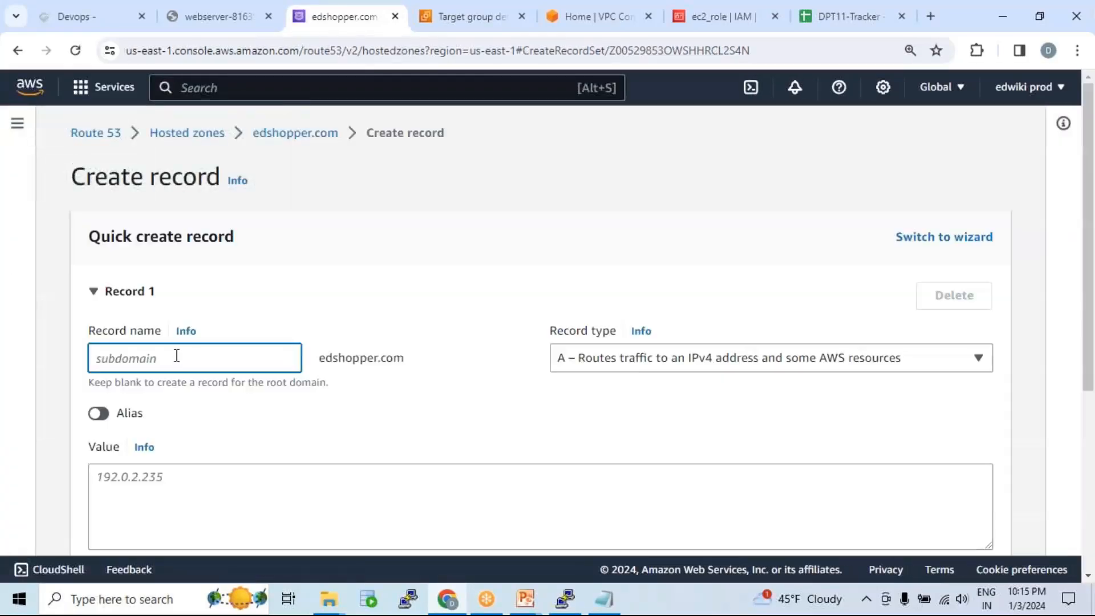
text(www)
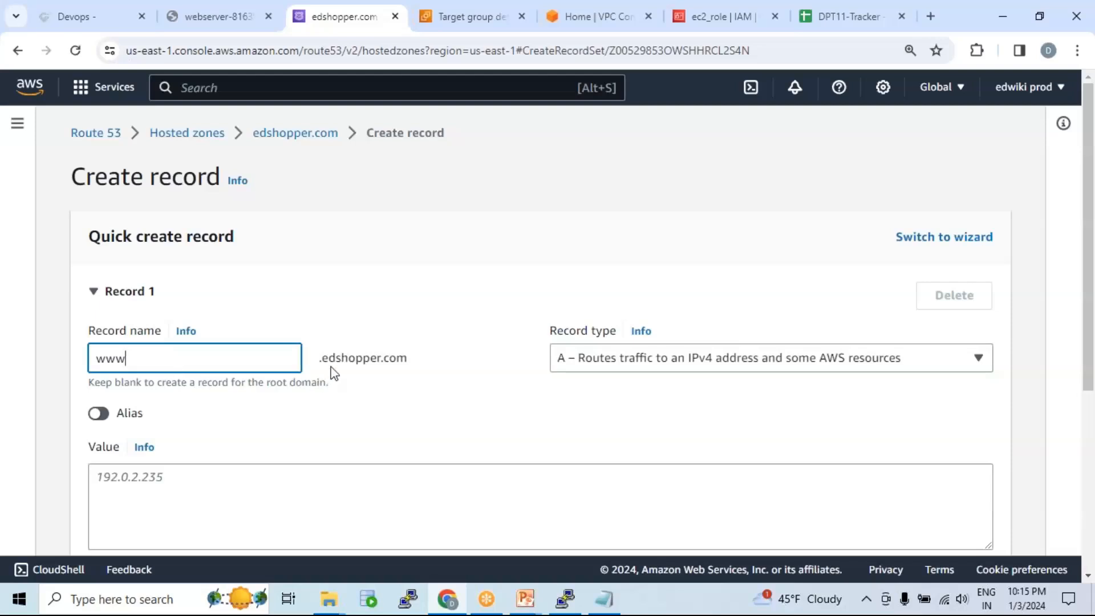
click(381, 481)
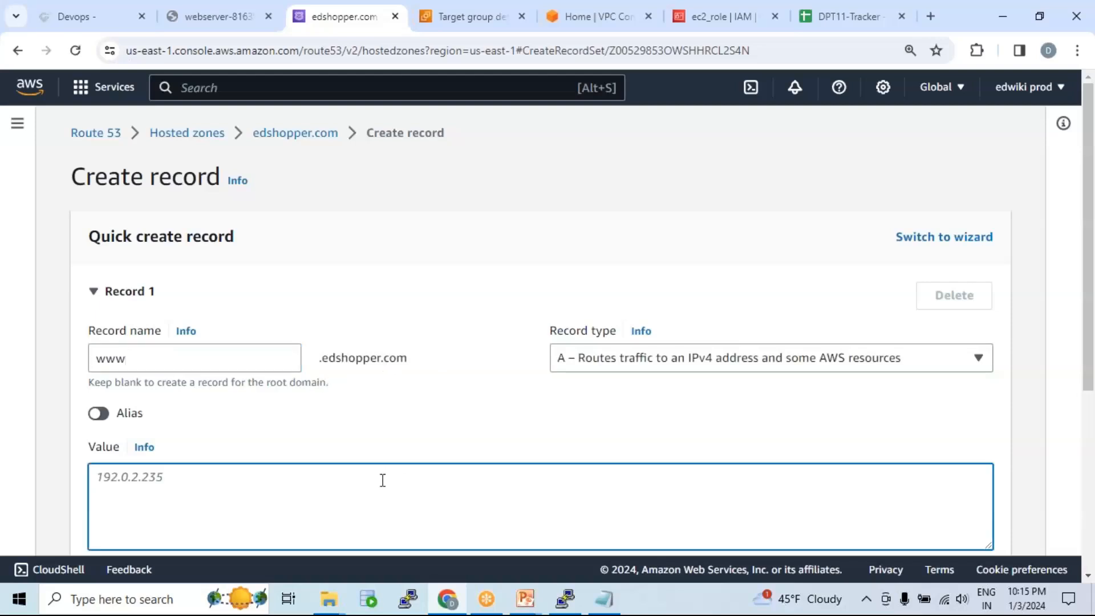
key(ctrl+v)
drag(398, 478, 84, 486)
scroll(248, 412, down, 1)
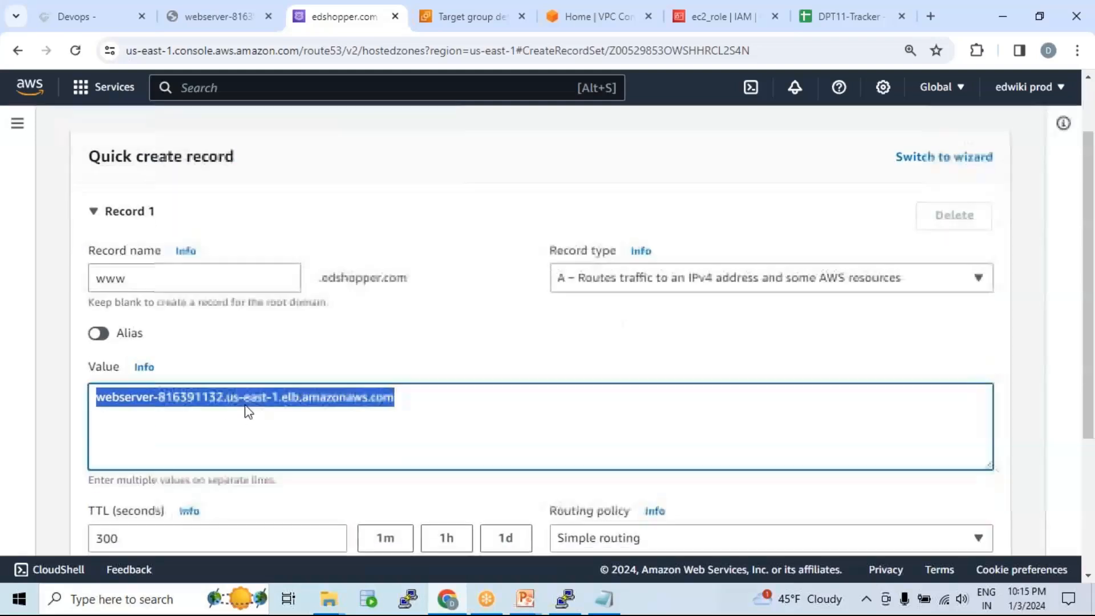
click(258, 385)
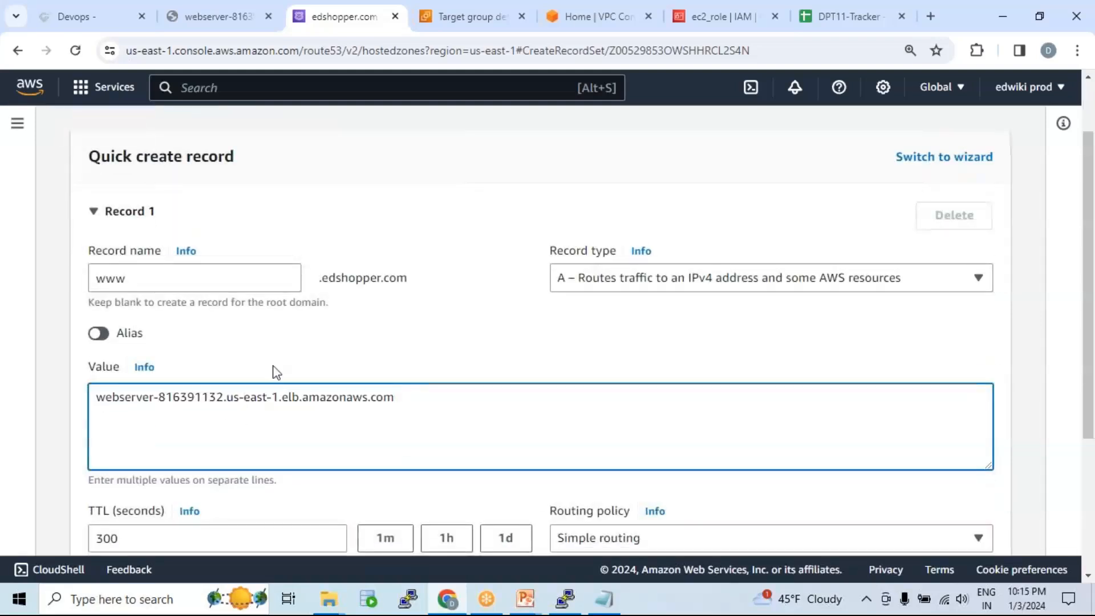
click(109, 278)
drag(109, 278, 144, 279)
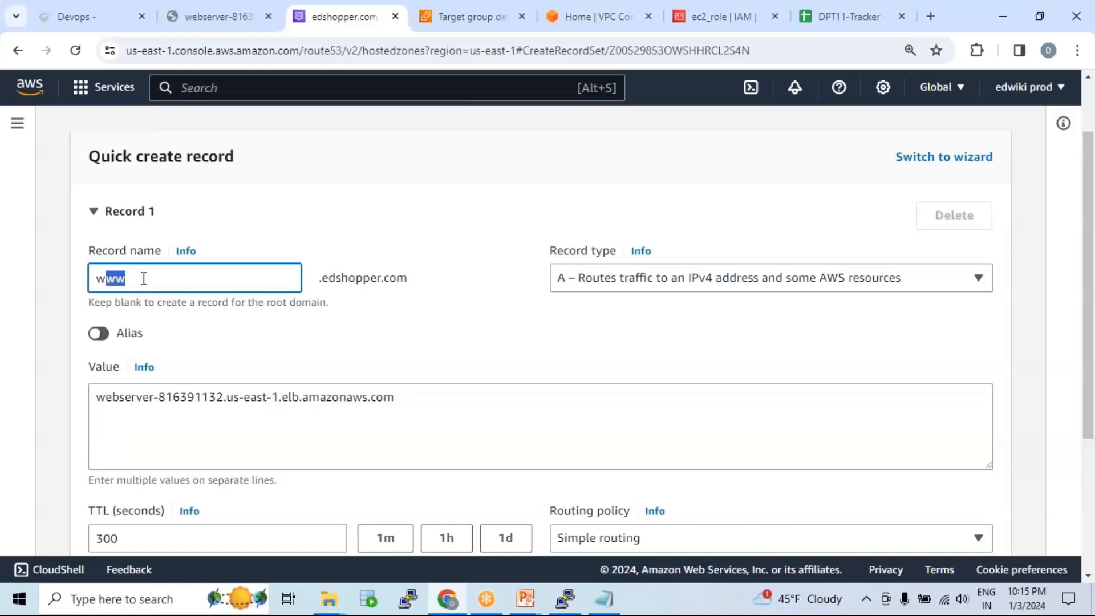
drag(101, 403, 421, 398)
Step: Set the record type to CNAME and create the www record
click(648, 278)
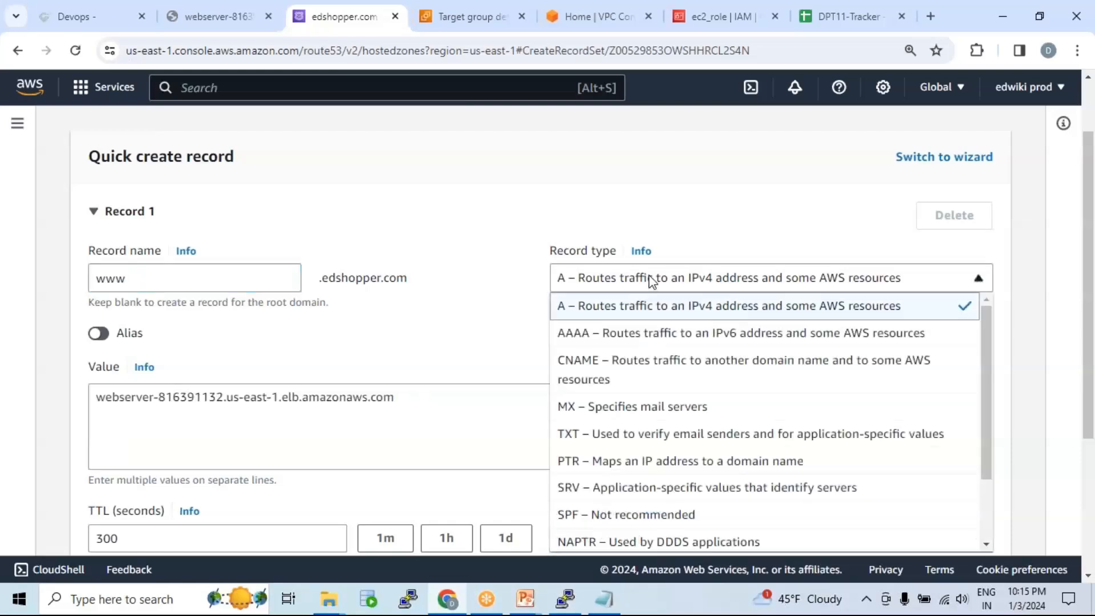
click(605, 371)
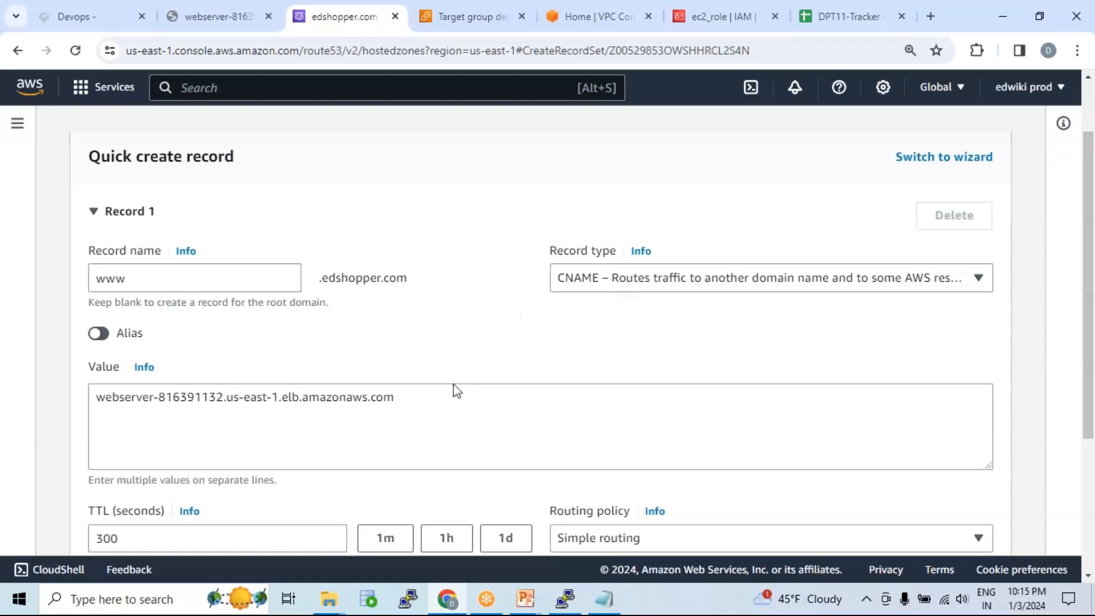
triple_click(406, 392)
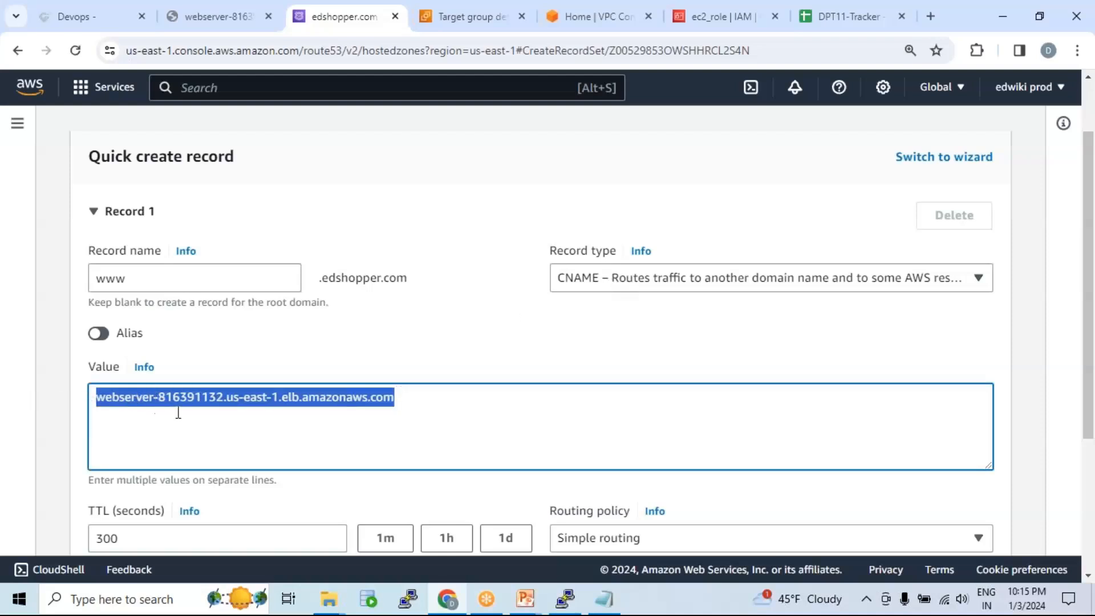
click(403, 405)
drag(400, 395, 95, 397)
drag(126, 278, 82, 277)
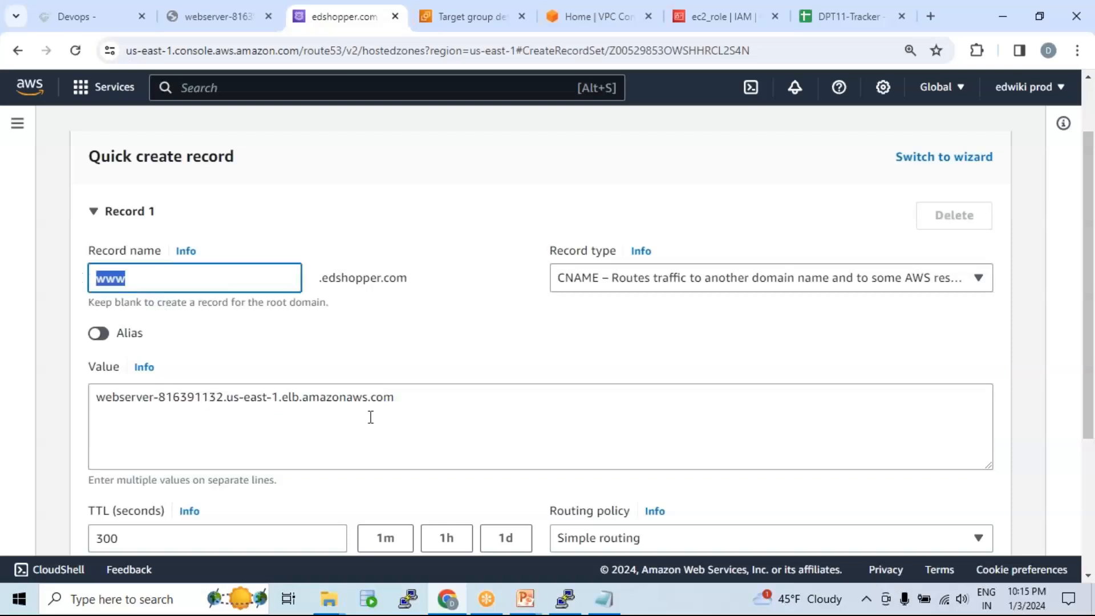
drag(418, 398, 90, 398)
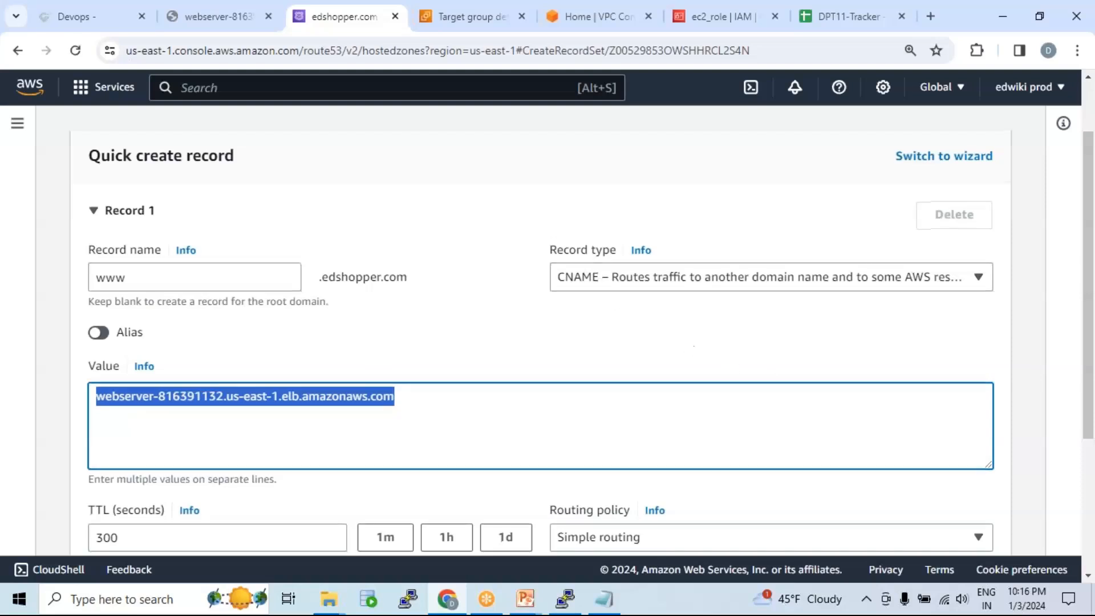
scroll(958, 468, down, 3)
click(957, 463)
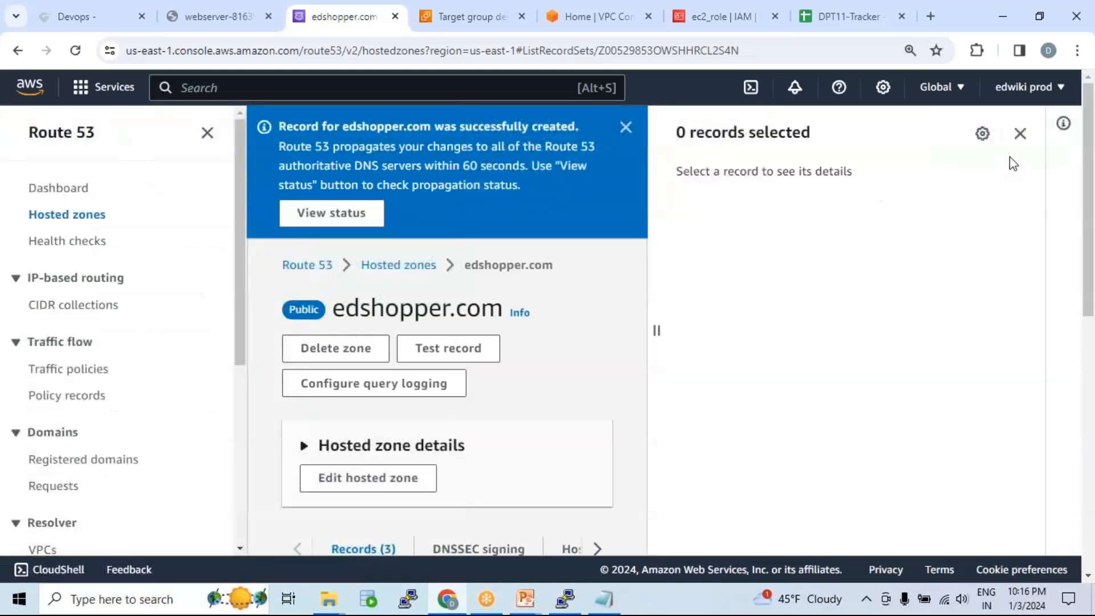
click(1020, 133)
click(216, 17)
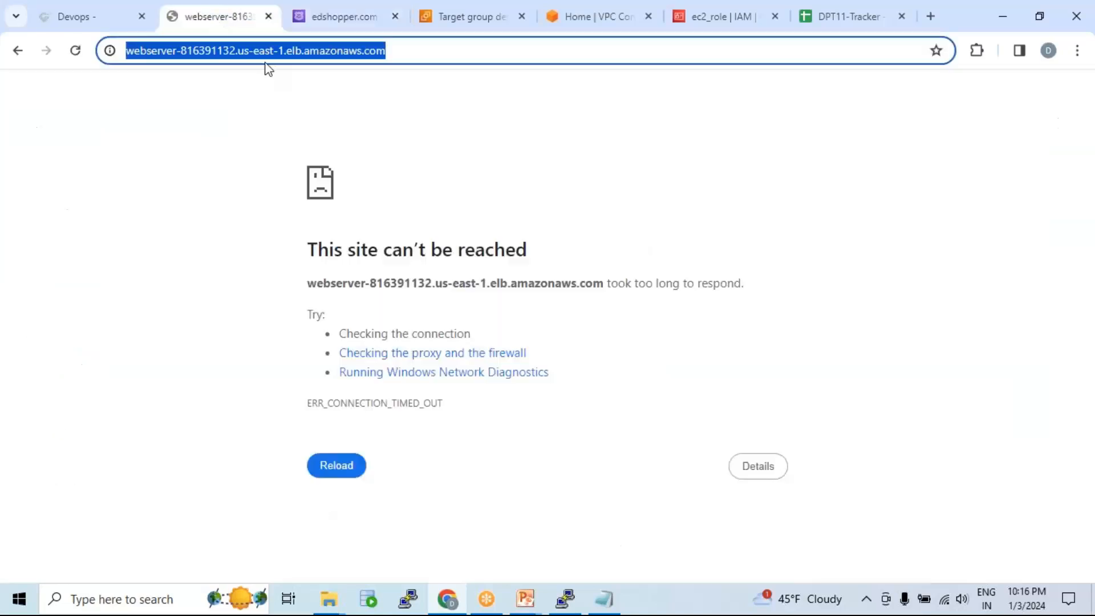
text(www.ed)
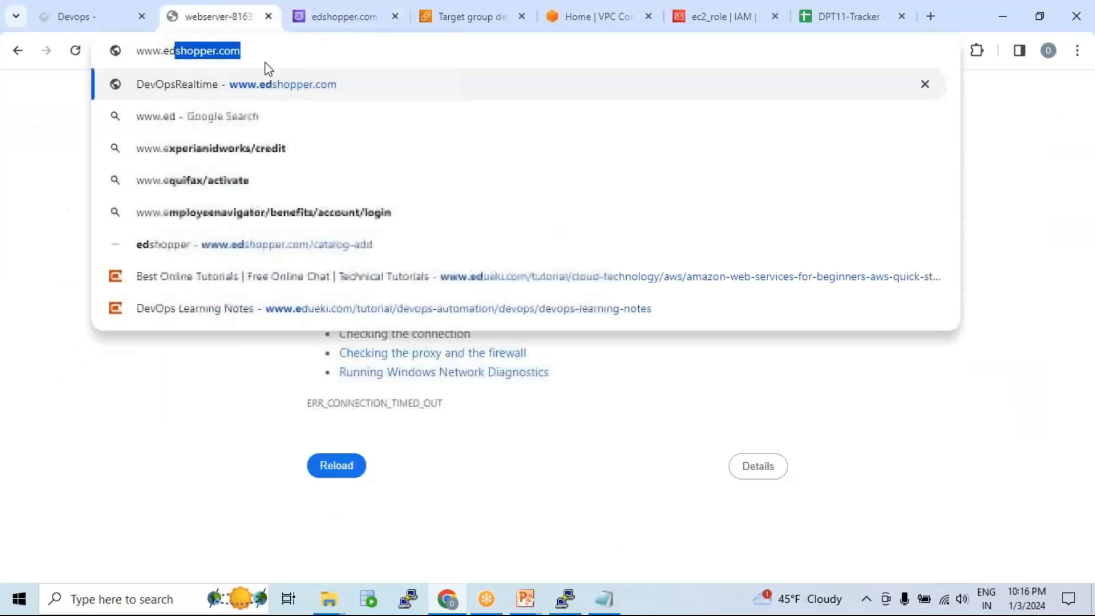
key(Return)
click(223, 53)
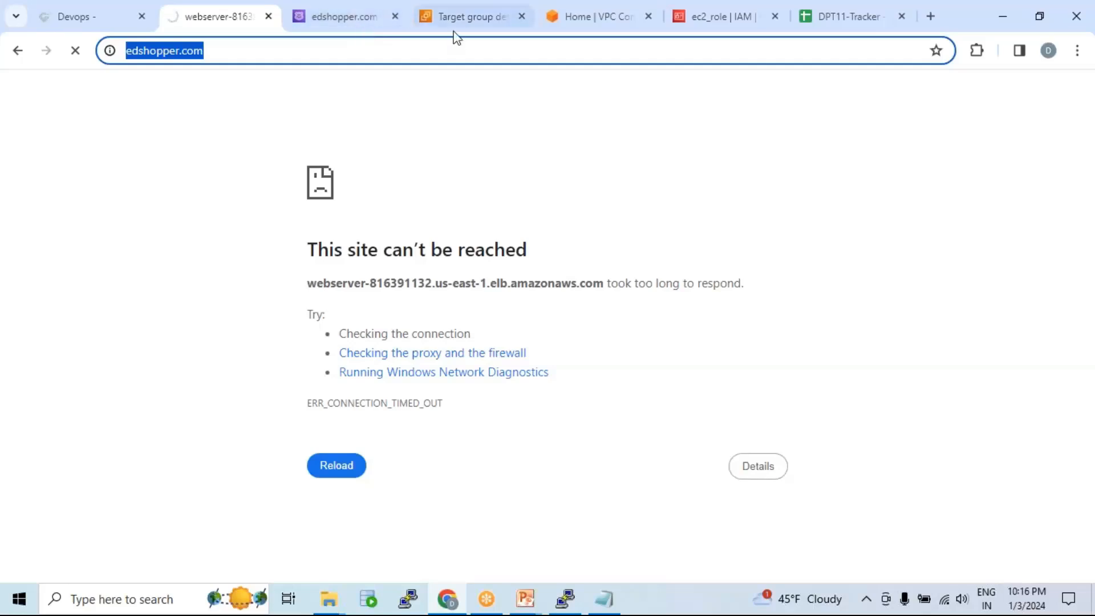
click(491, 23)
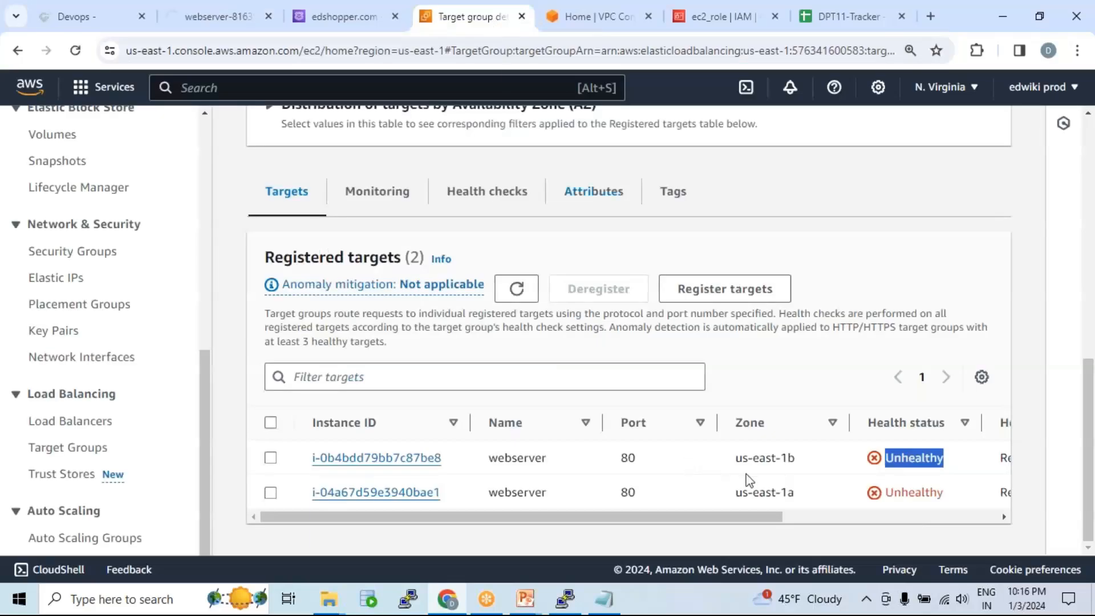
click(901, 461)
drag(886, 462, 944, 460)
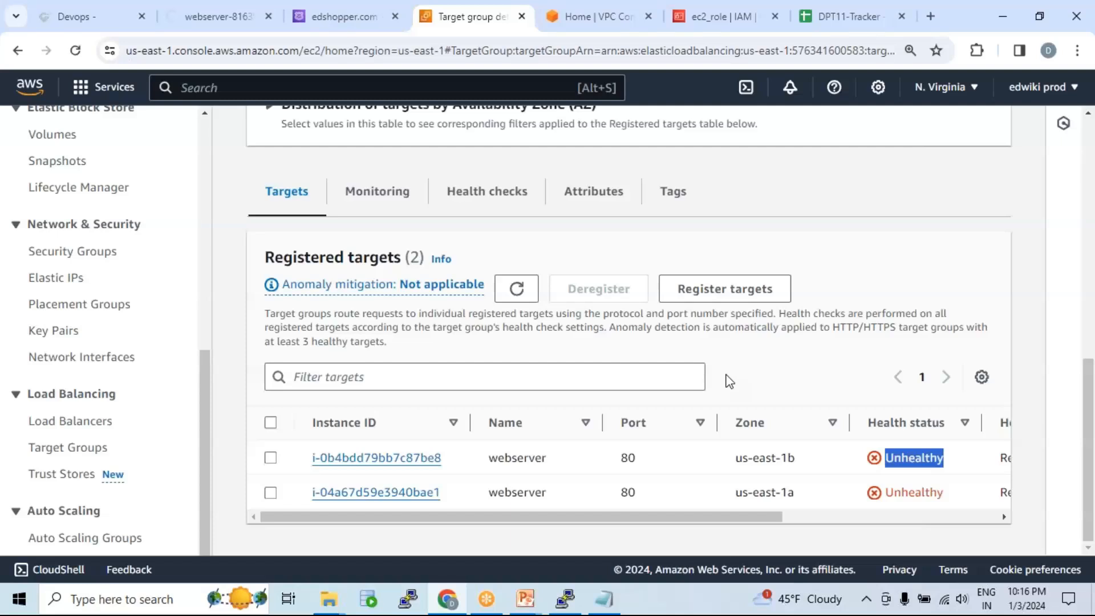
scroll(729, 382, up, 7)
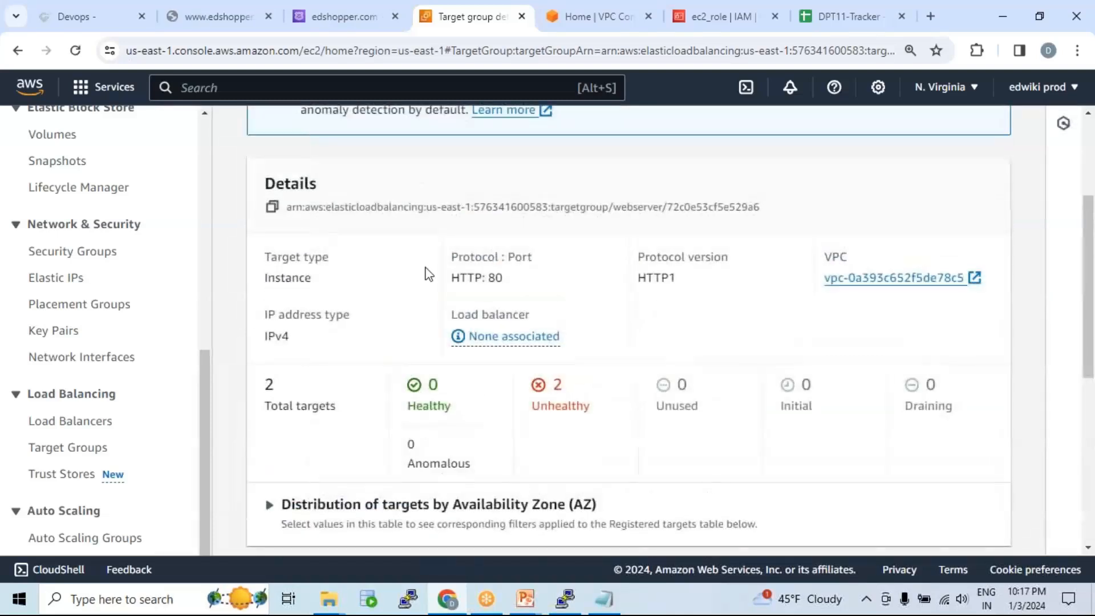
scroll(422, 274, down, 7)
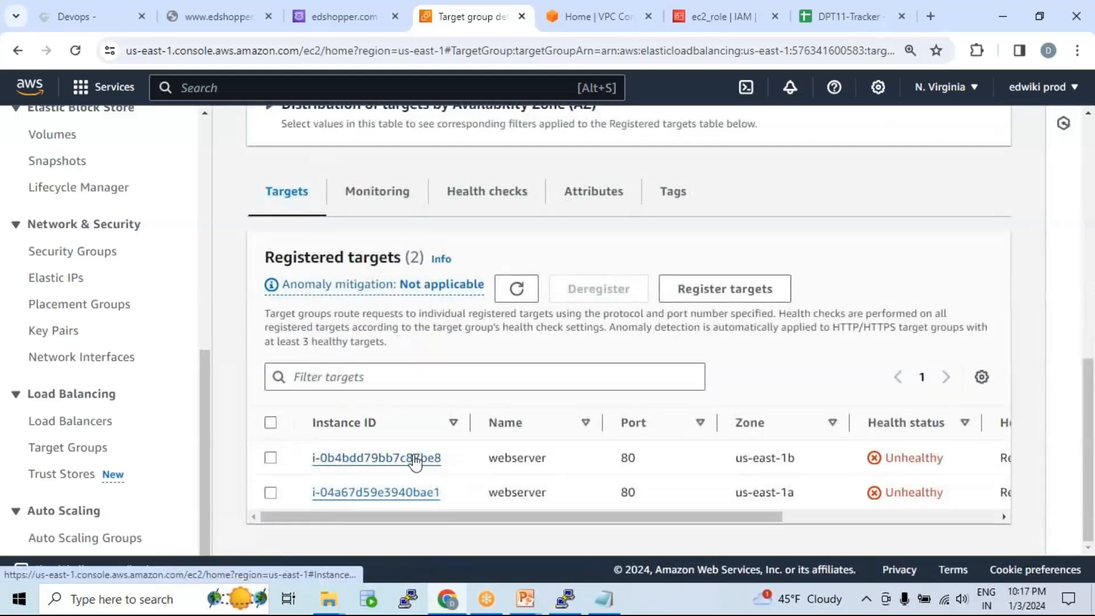
Step: Open the first unhealthy instance's default security group from its Security tab
click(415, 458)
click(772, 487)
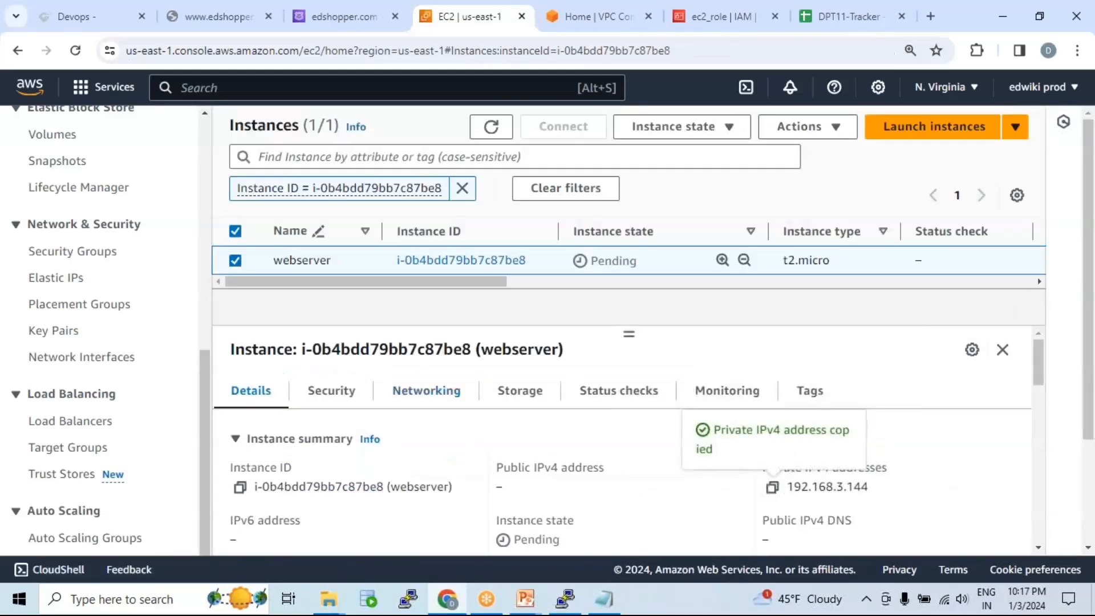
click(348, 391)
scroll(405, 422, down, 3)
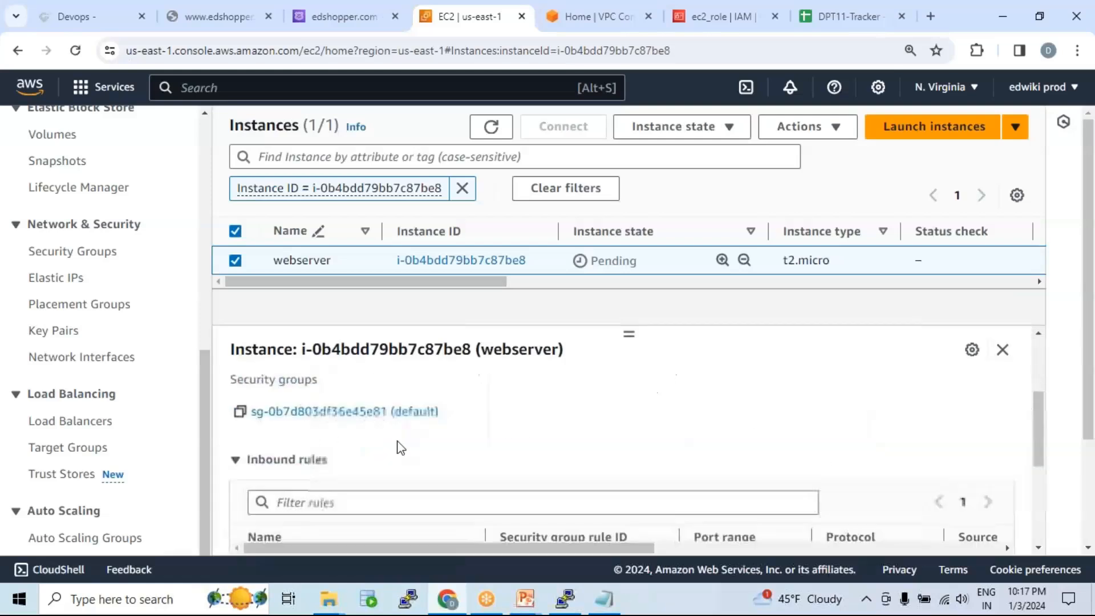
click(386, 418)
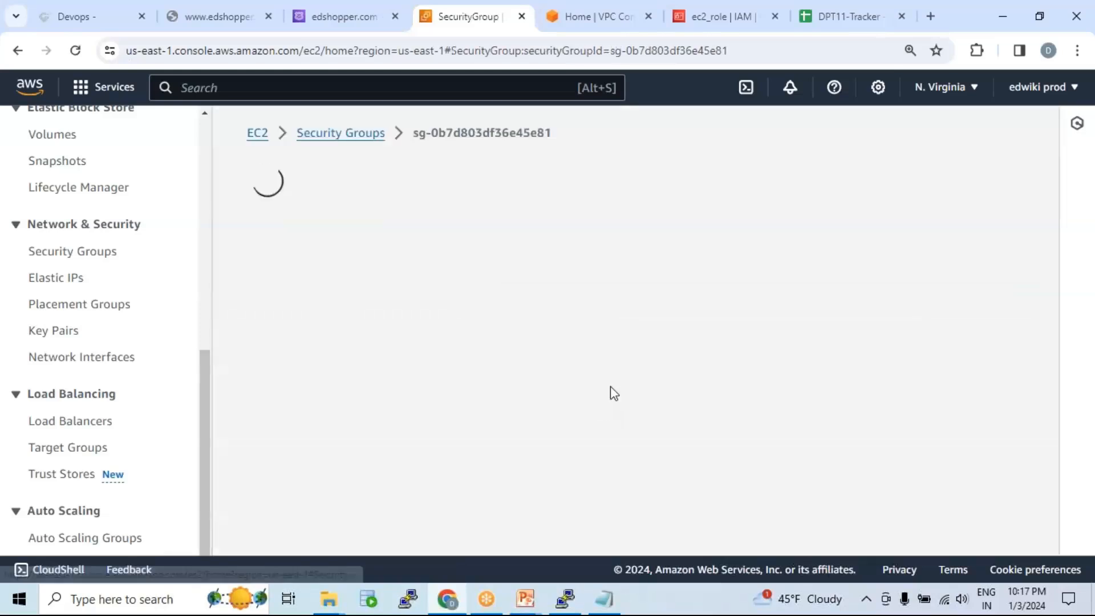
scroll(770, 398, down, 3)
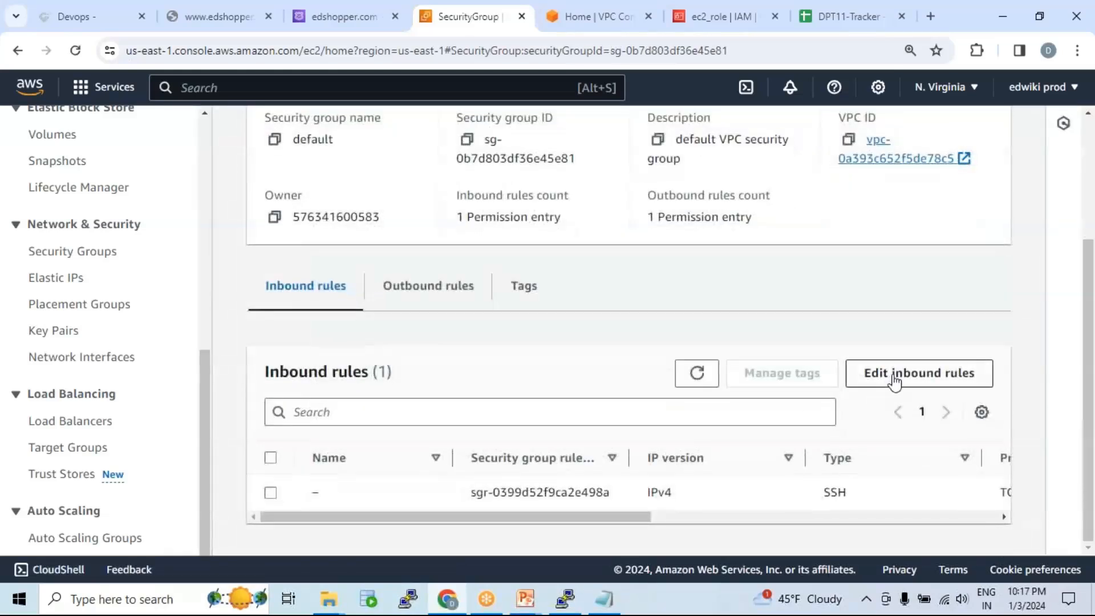
Step: Add an HTTP inbound rule from Anywhere-IPv4 (0.0.0.0/0) and save the rules
click(895, 379)
scroll(439, 342, down, 2)
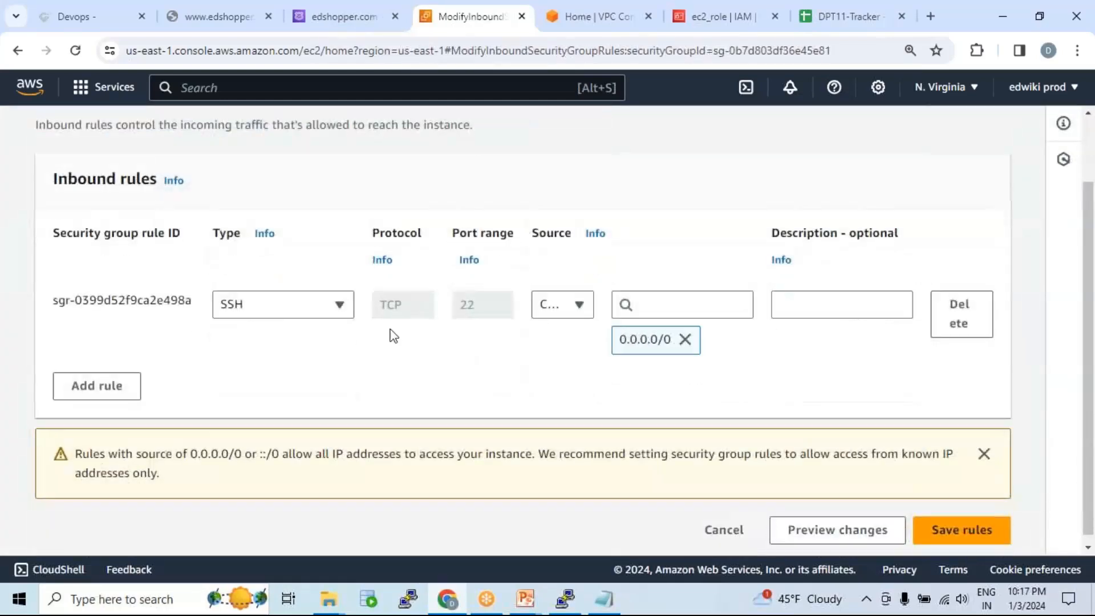
click(129, 386)
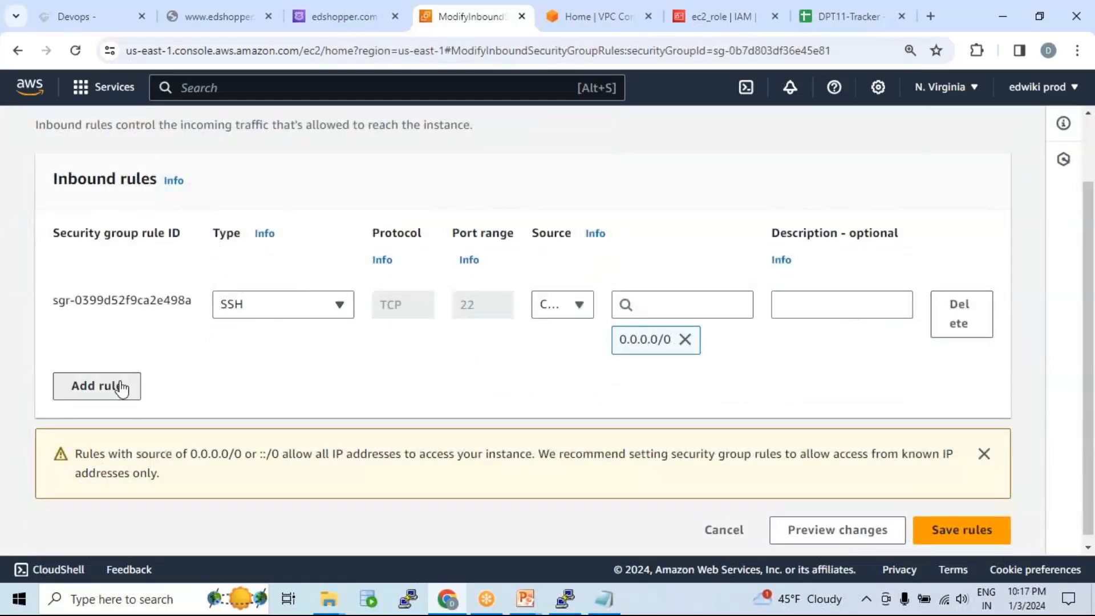
click(264, 396)
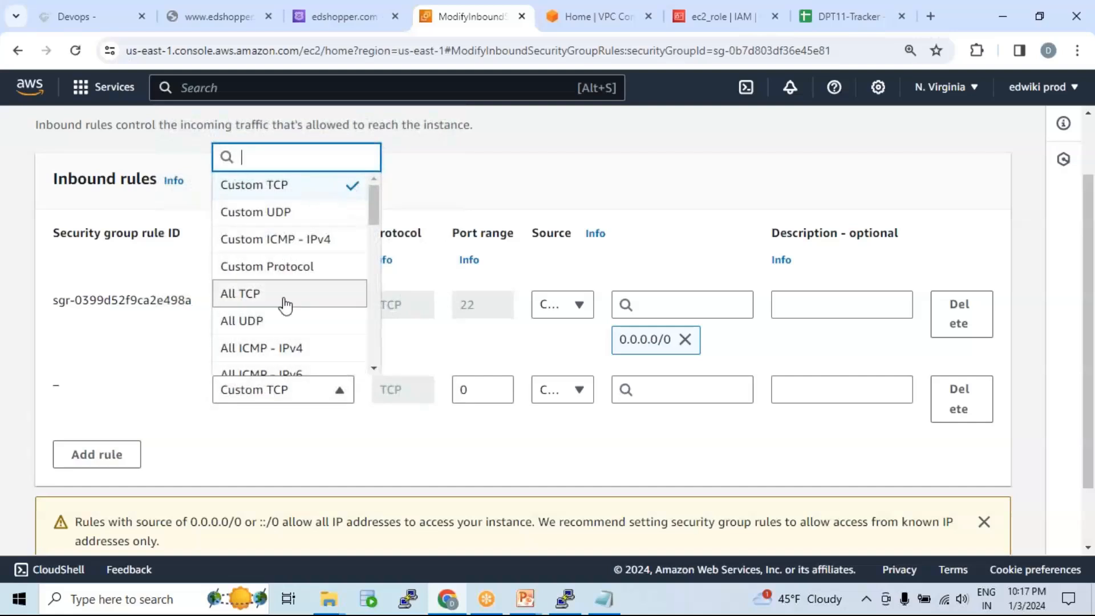
scroll(286, 303, down, 3)
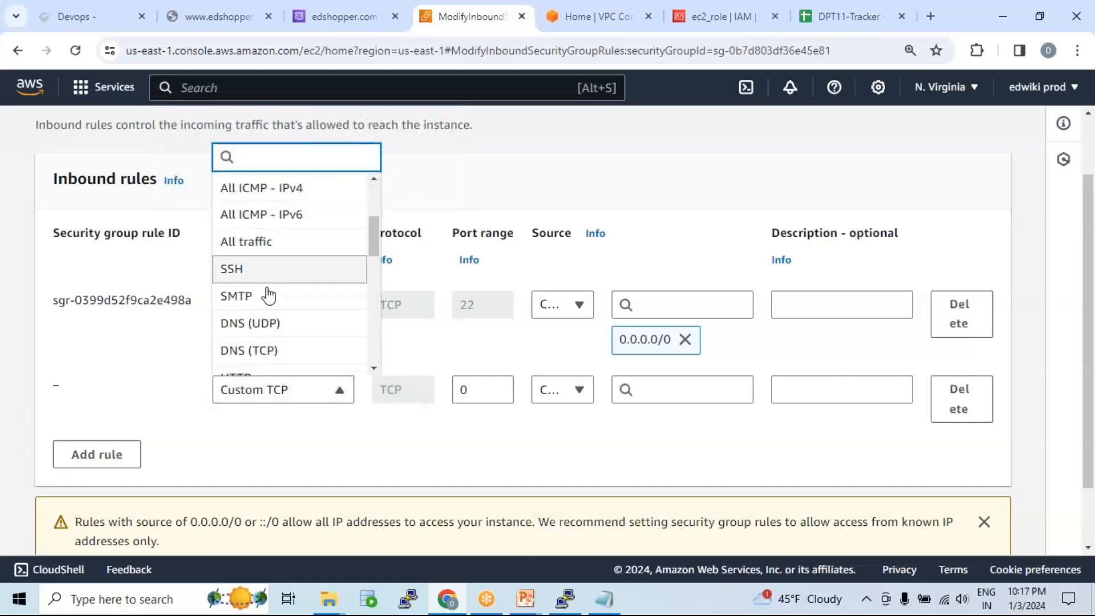
scroll(281, 307, down, 1)
click(281, 307)
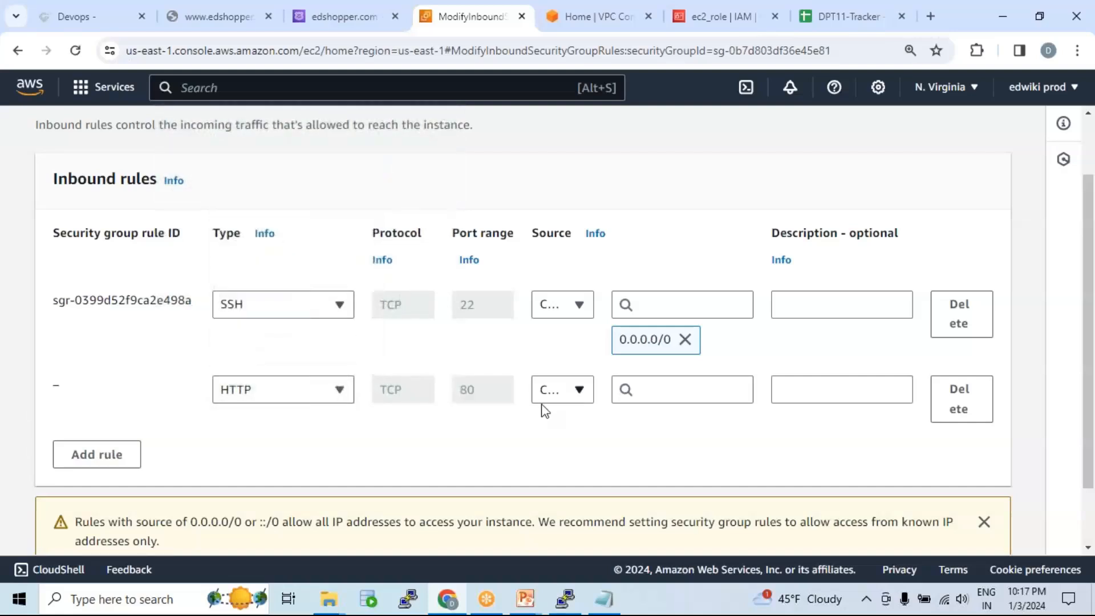
click(565, 390)
click(582, 308)
scroll(803, 419, down, 2)
click(962, 523)
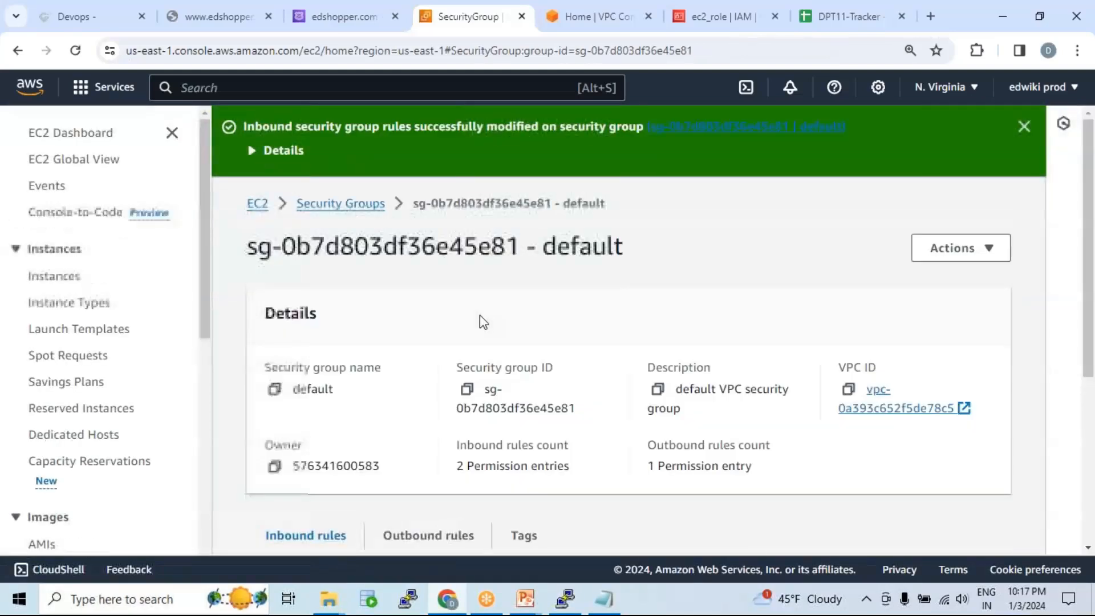
Step: Navigate through Target Groups to the webserver target group's page
click(258, 205)
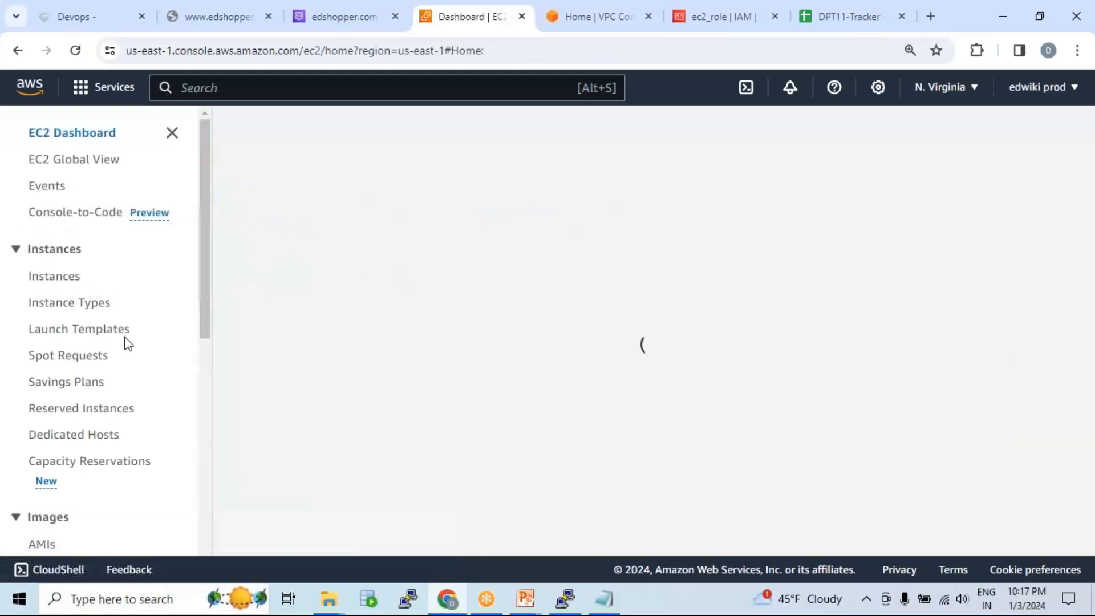
scroll(127, 342, down, 6)
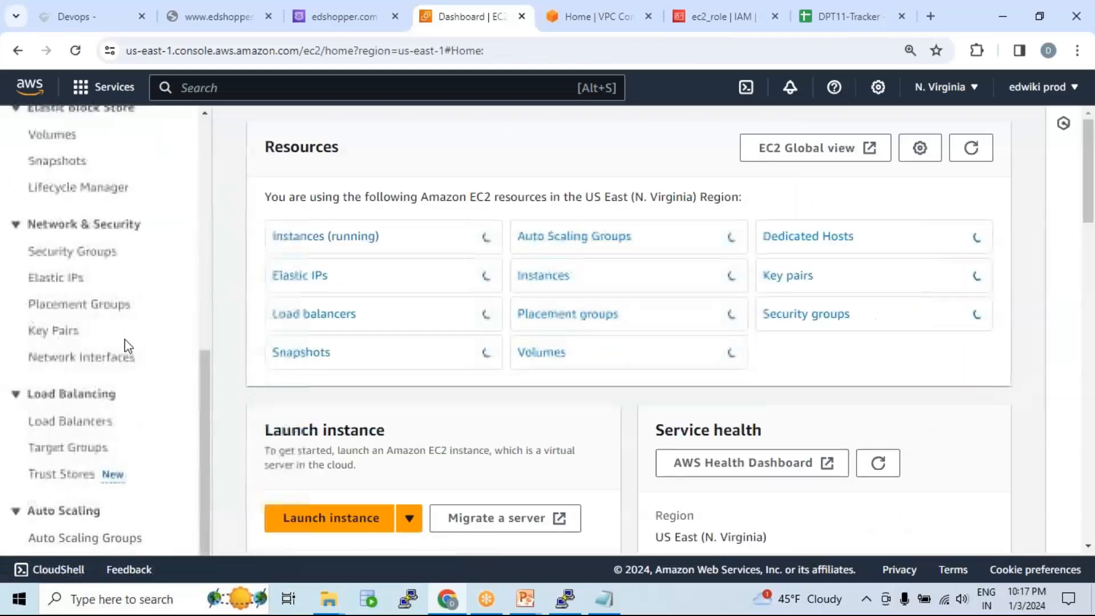
click(200, 426)
click(80, 448)
scroll(770, 368, down, 4)
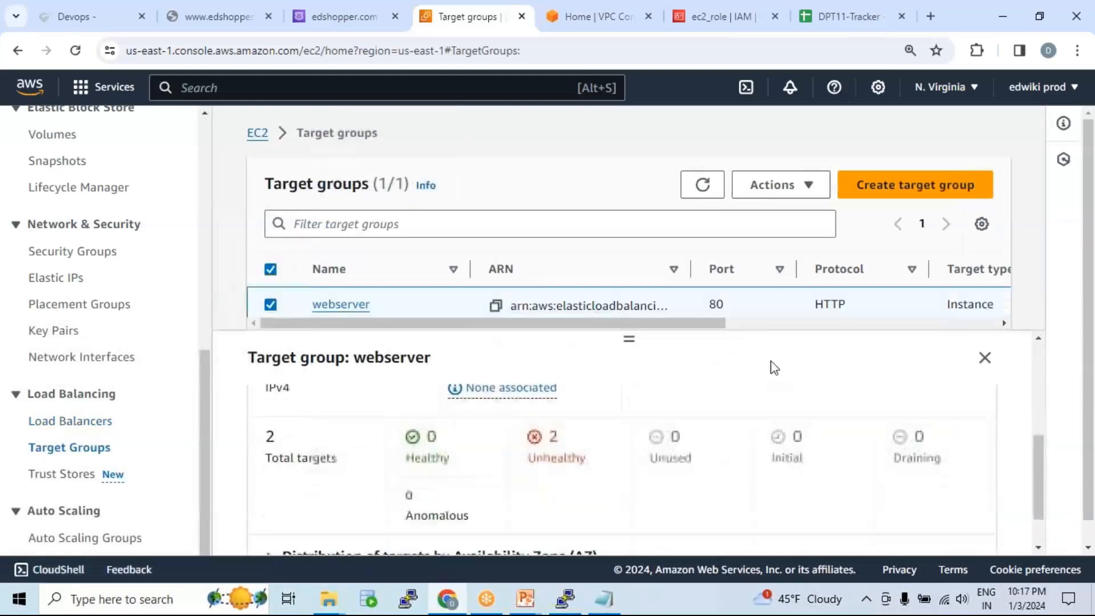
scroll(570, 417, up, 3)
scroll(541, 410, up, 2)
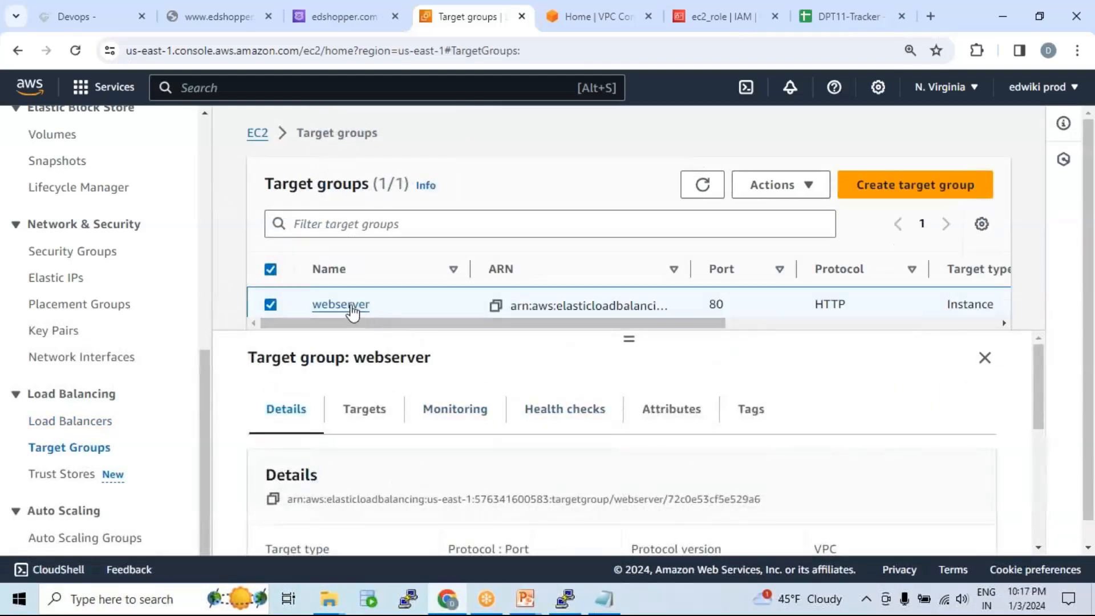
click(345, 305)
Step: Refresh the registered targets repeatedly; both port-80 instances remain Unhealthy
scroll(744, 398, down, 10)
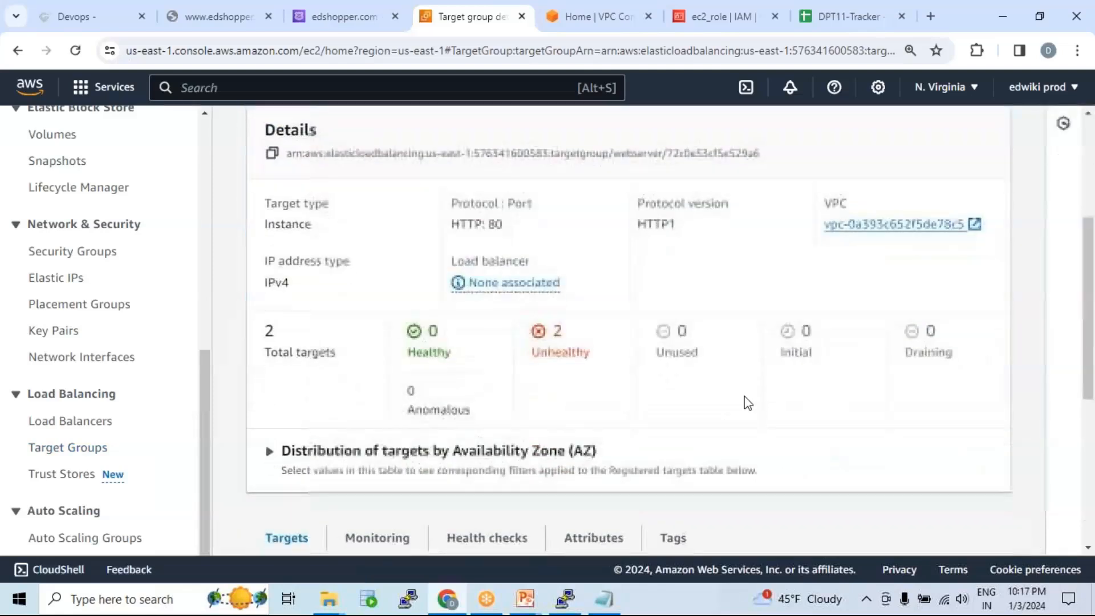
click(517, 292)
click(517, 288)
click(517, 289)
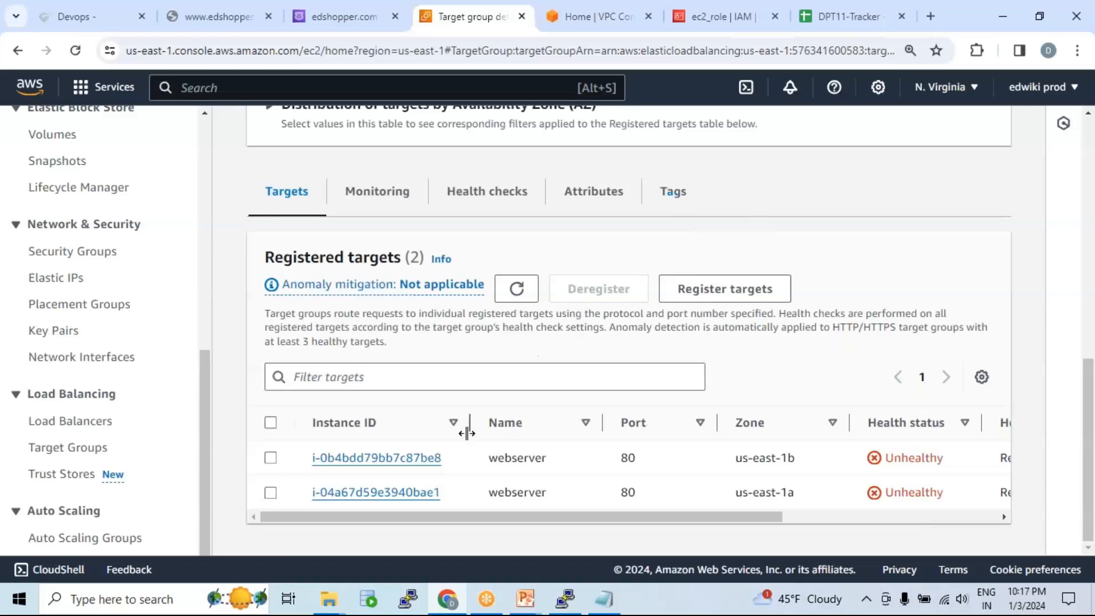
click(516, 288)
click(516, 288)
click(516, 288)
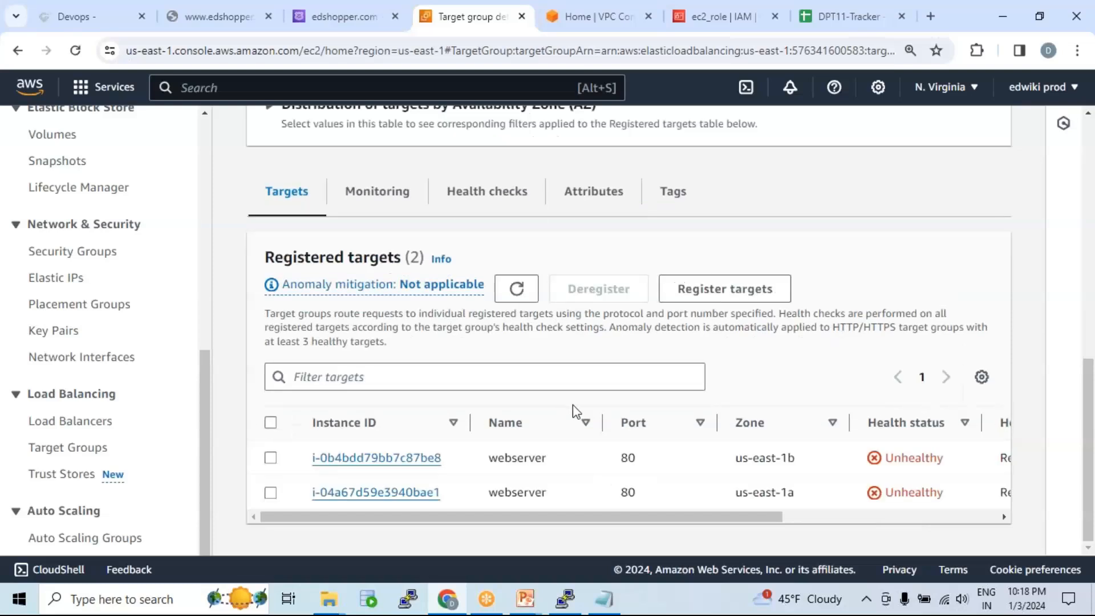
Step: Check that instance i-04a67d59e3940bae1's group sg-0b7d803df36e45e81 allows SSH 22 and HTTP 80 from 0.0.0.0/0
click(424, 494)
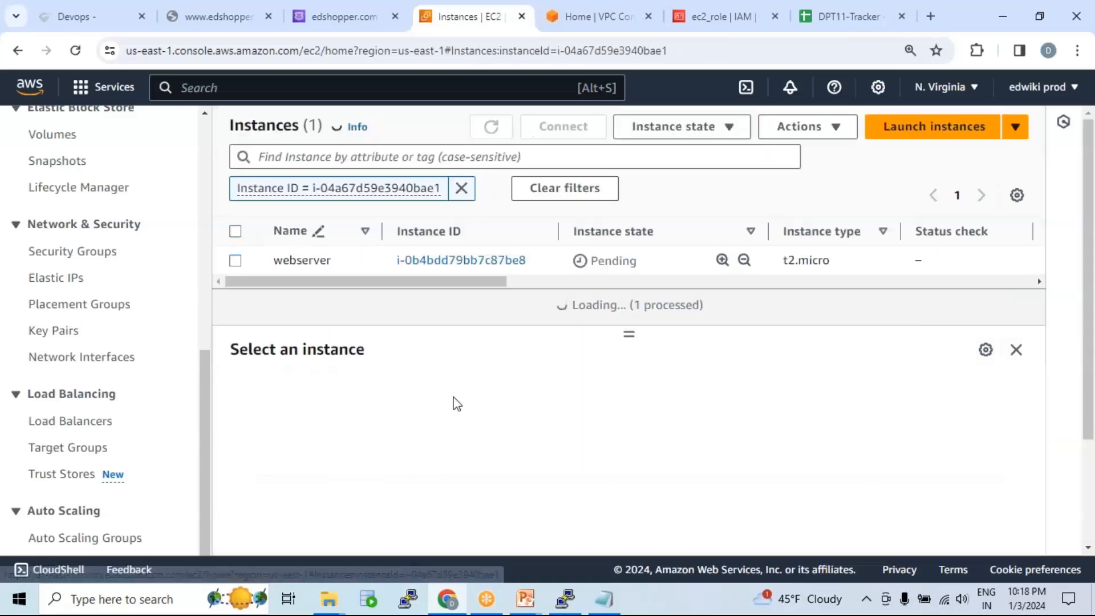
click(447, 261)
scroll(400, 354, down, 4)
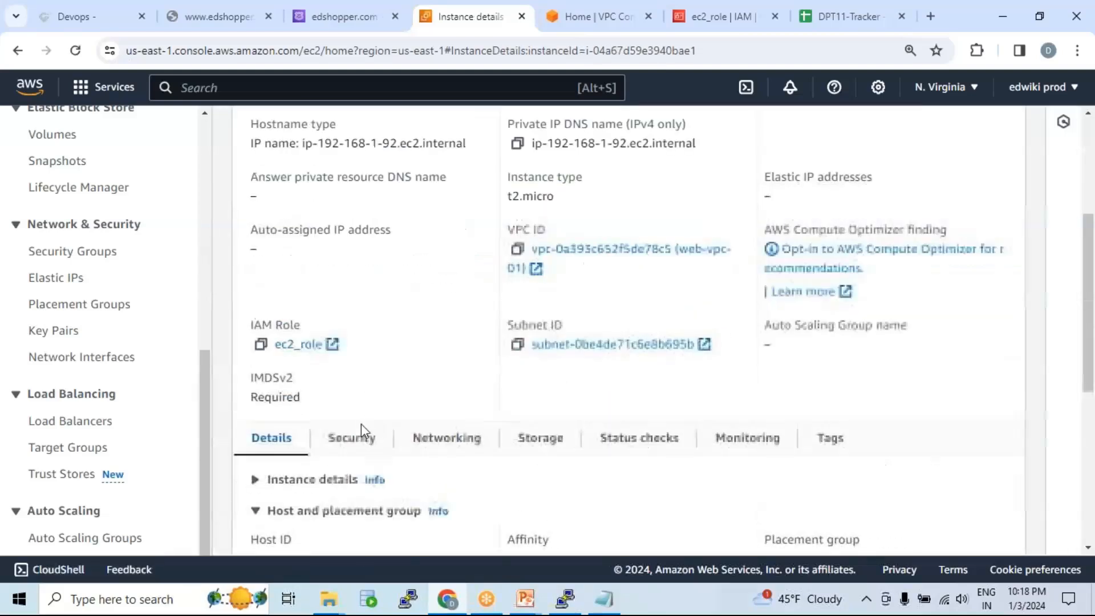
scroll(416, 422, down, 3)
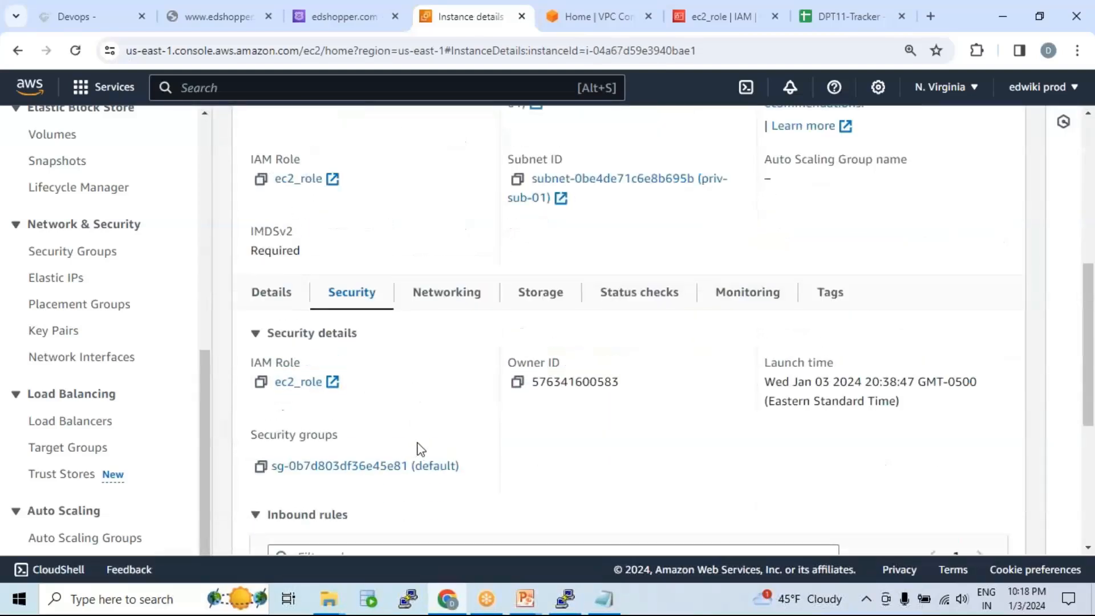
click(402, 470)
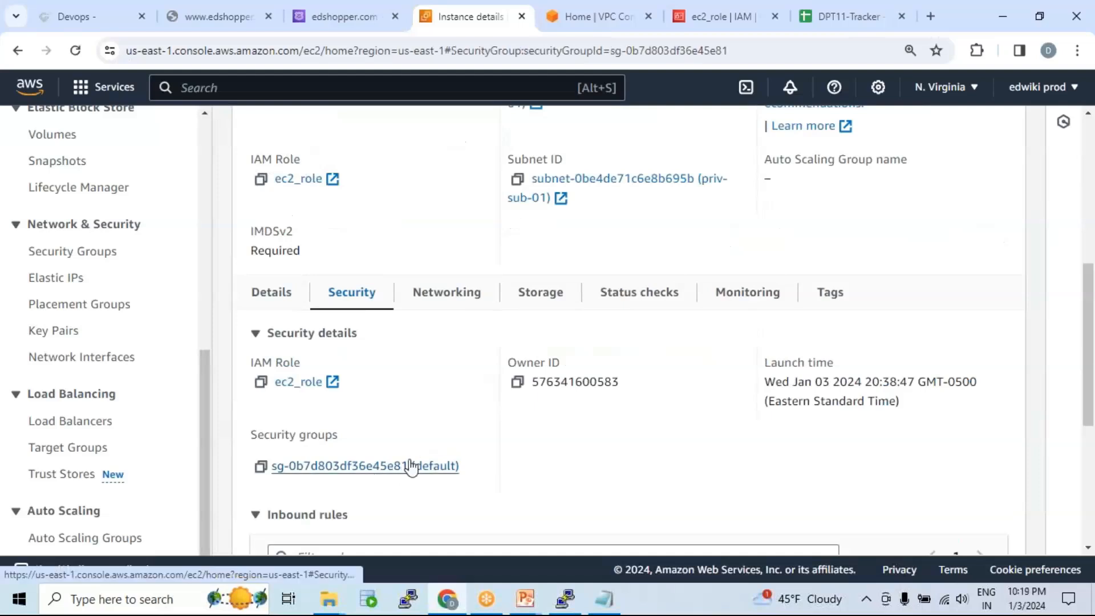
scroll(531, 342, down, 4)
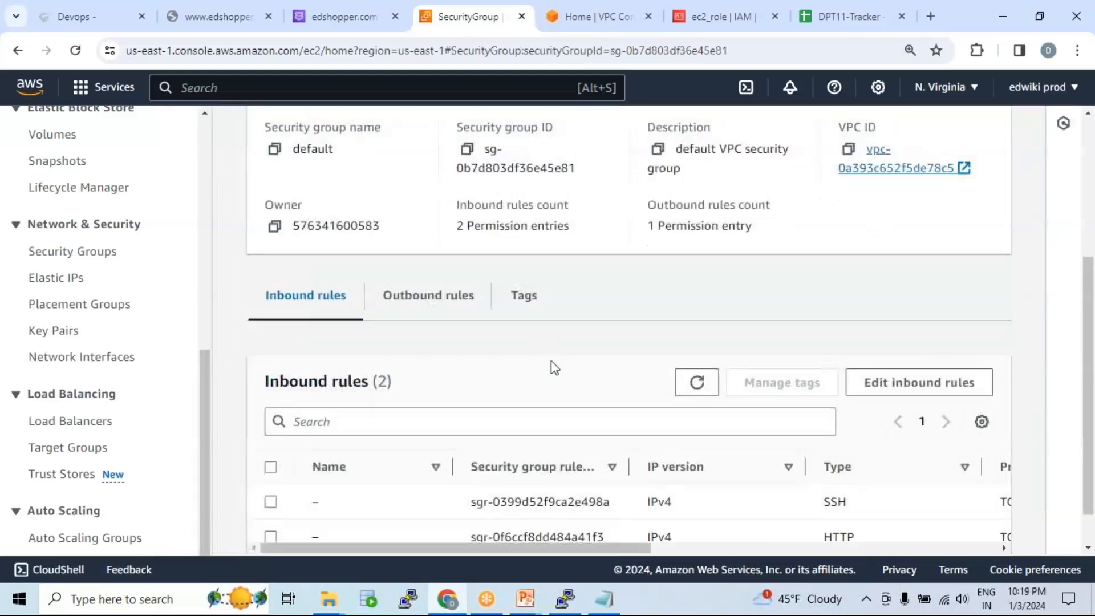
drag(636, 516, 941, 532)
drag(786, 492, 325, 552)
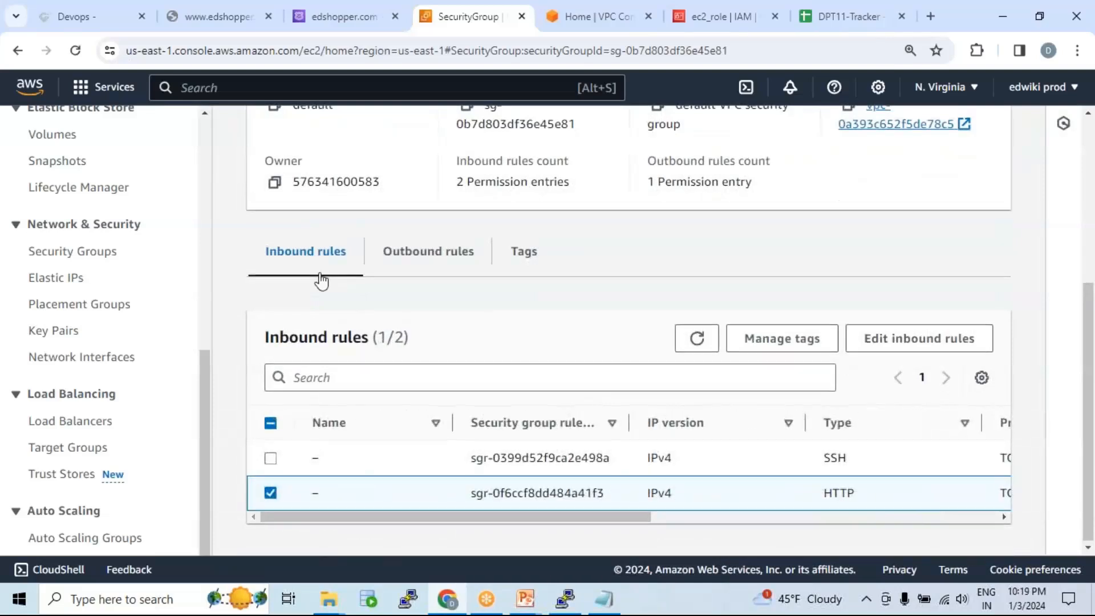
scroll(321, 276, up, 5)
click(254, 207)
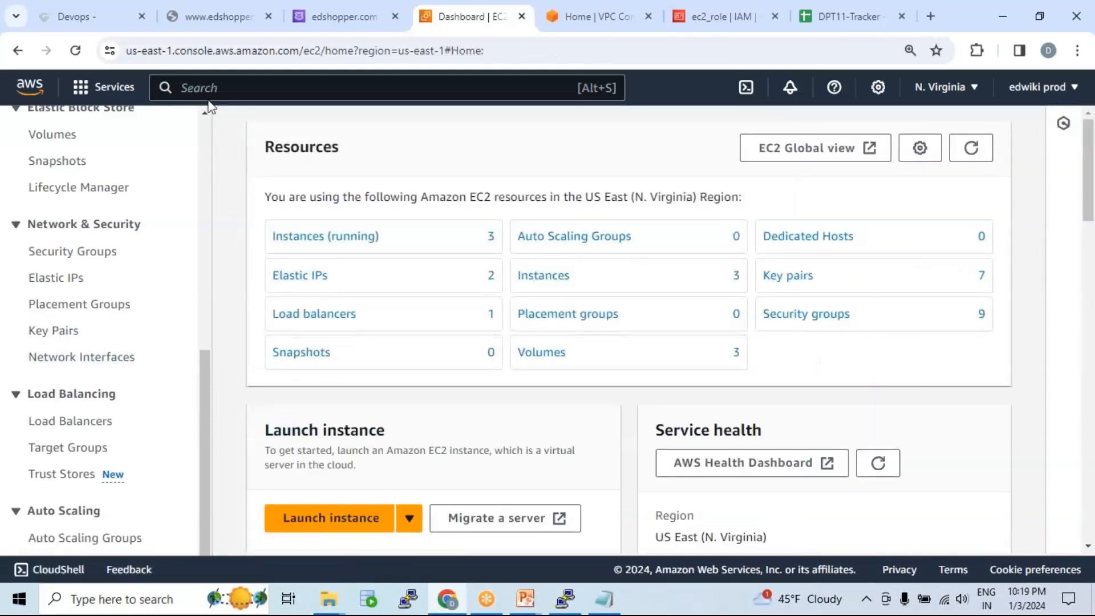
click(201, 15)
key(Return)
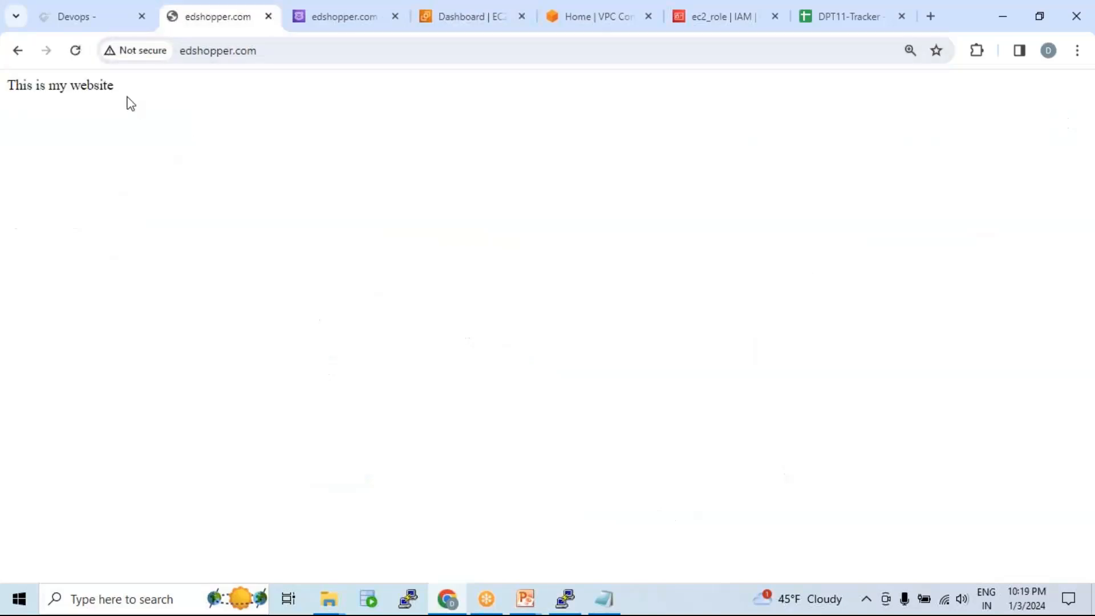
drag(122, 94, 2, 89)
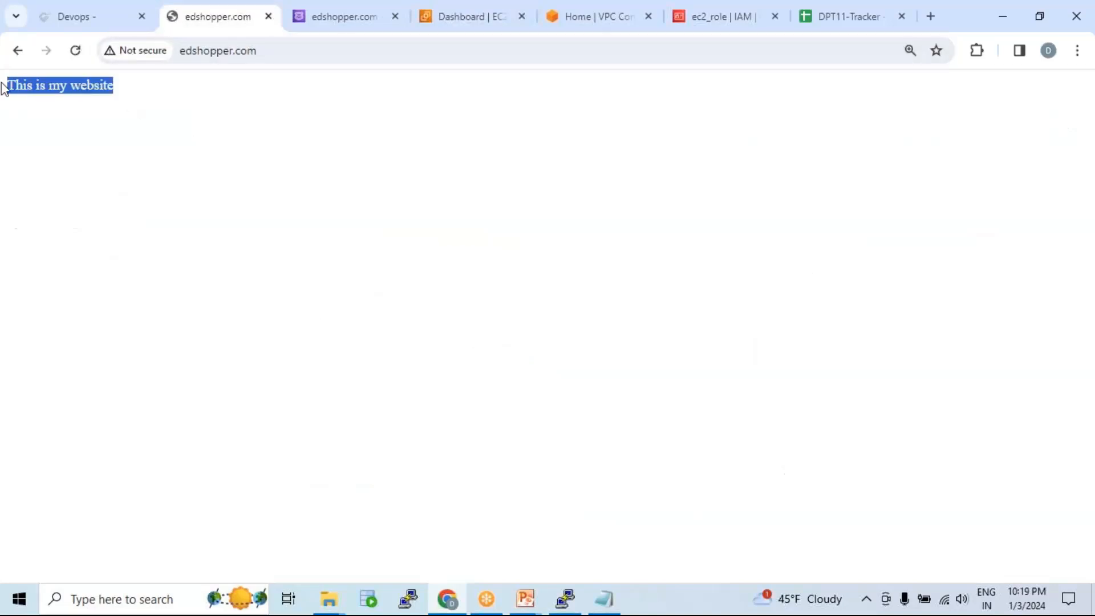
click(377, 23)
click(451, 18)
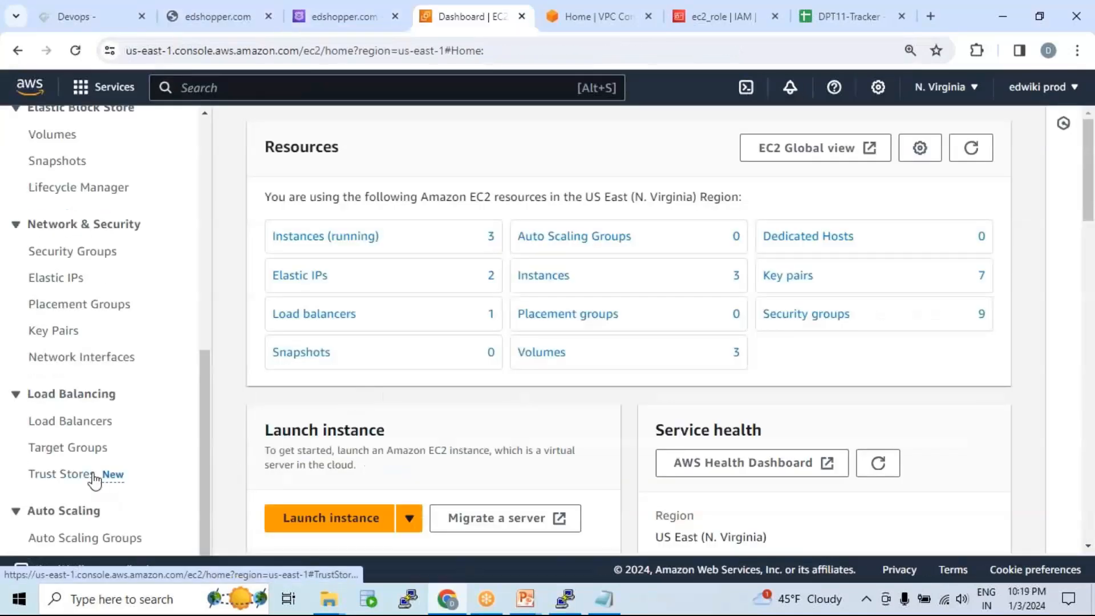
Step: Open the webserver target group's registered targets and reload the page to refresh health
click(67, 449)
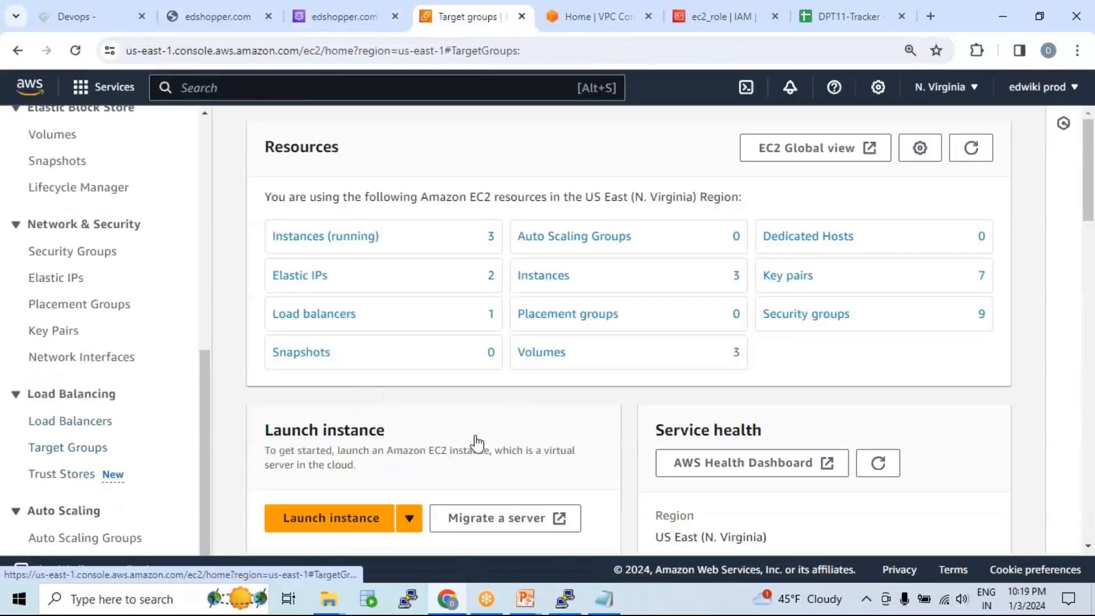
scroll(553, 403, down, 4)
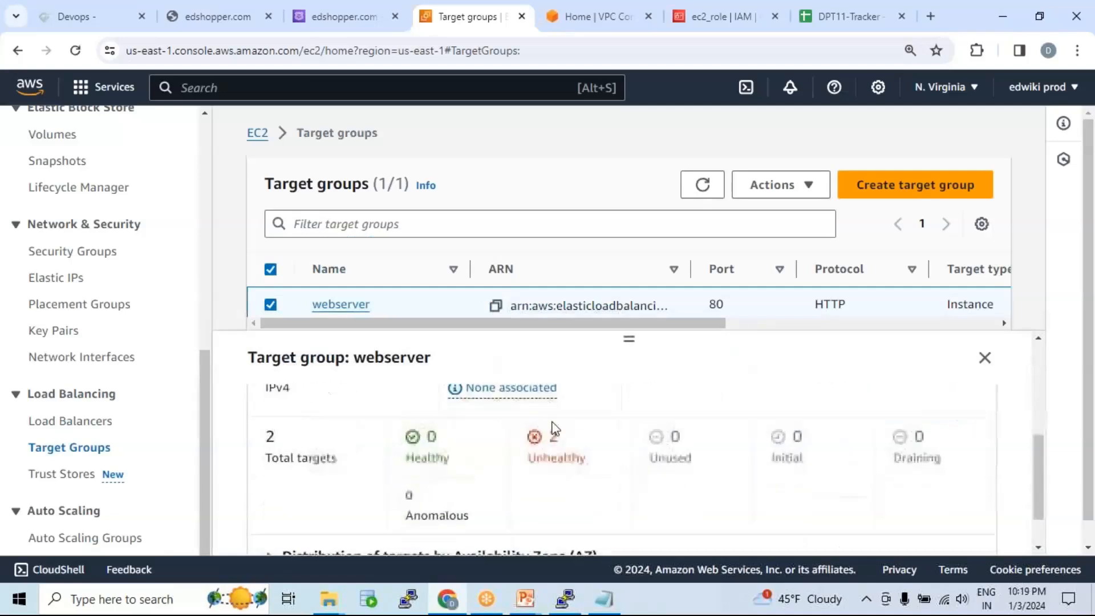
scroll(535, 411, up, 4)
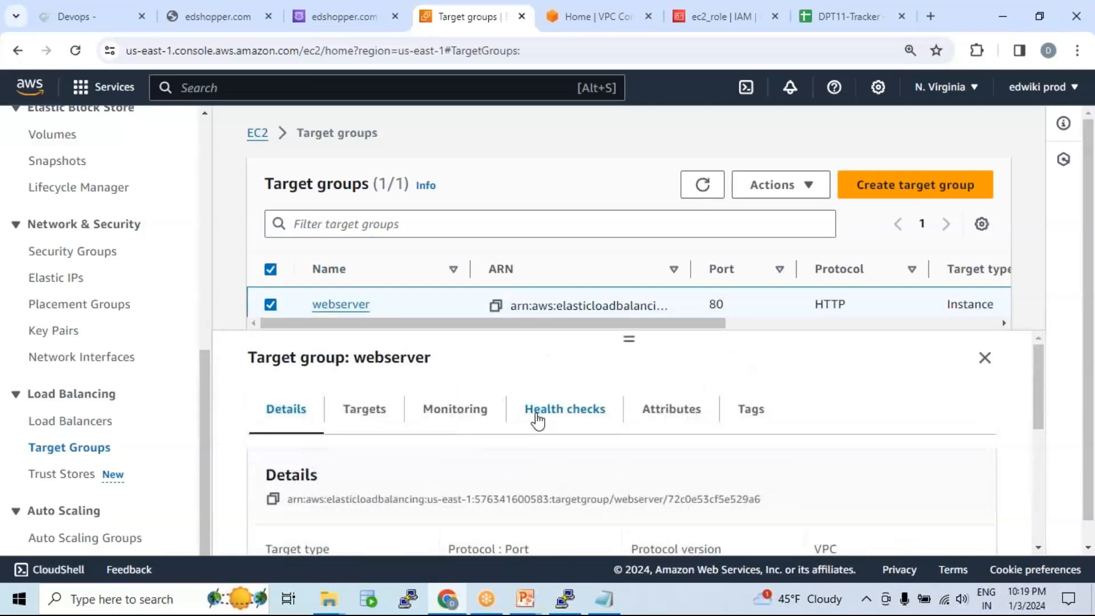
click(367, 408)
scroll(726, 457, down, 3)
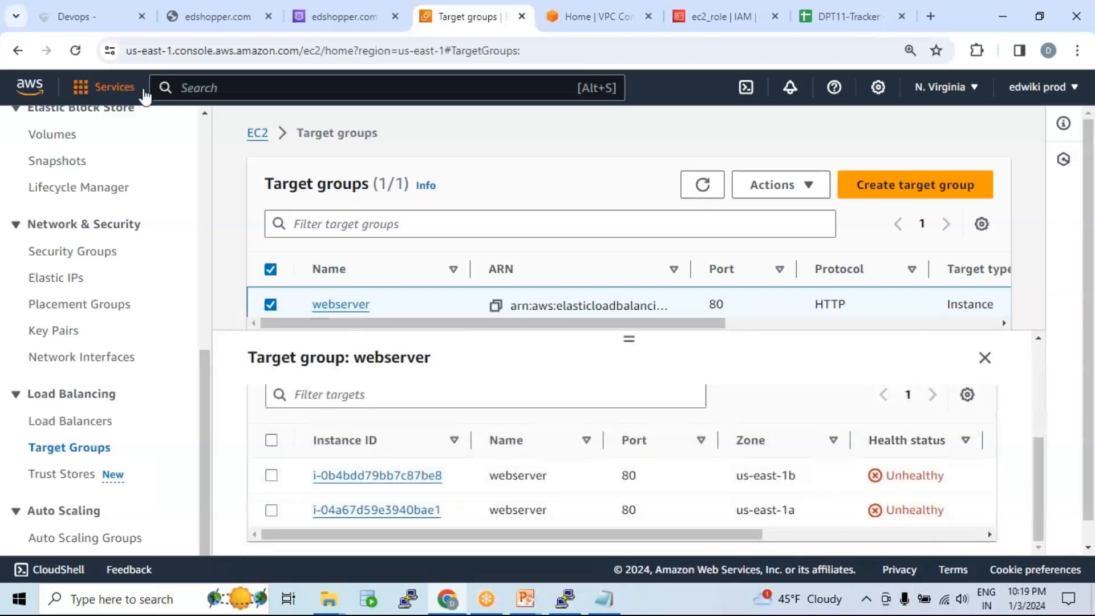
click(78, 51)
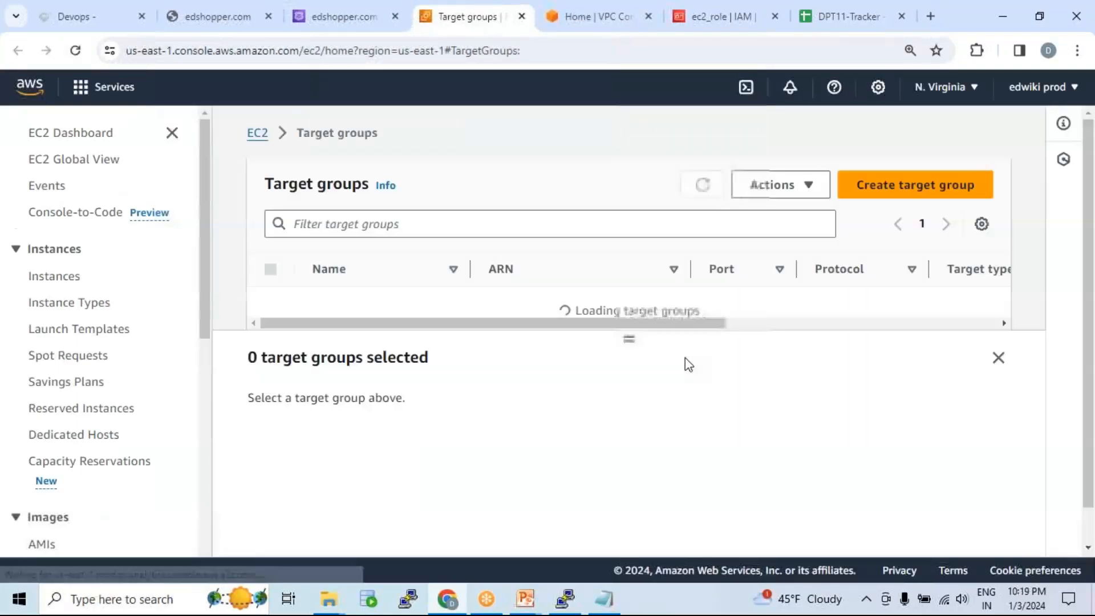
Step: Confirm both port-80 targets, in us-east-1b and us-east-1a, show Healthy
scroll(553, 319, down, 1)
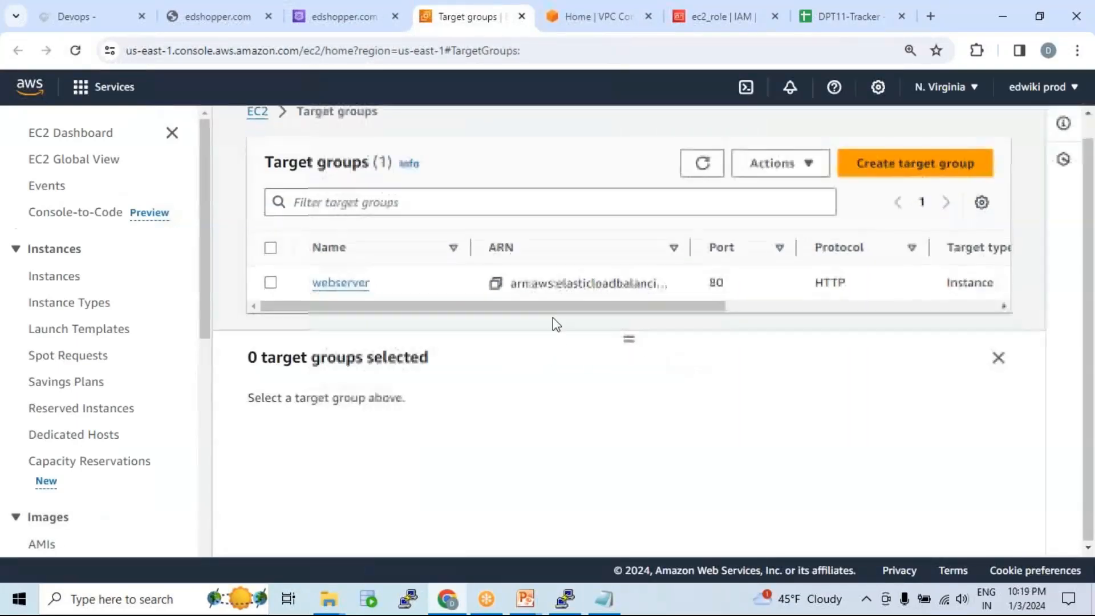
click(285, 286)
click(376, 421)
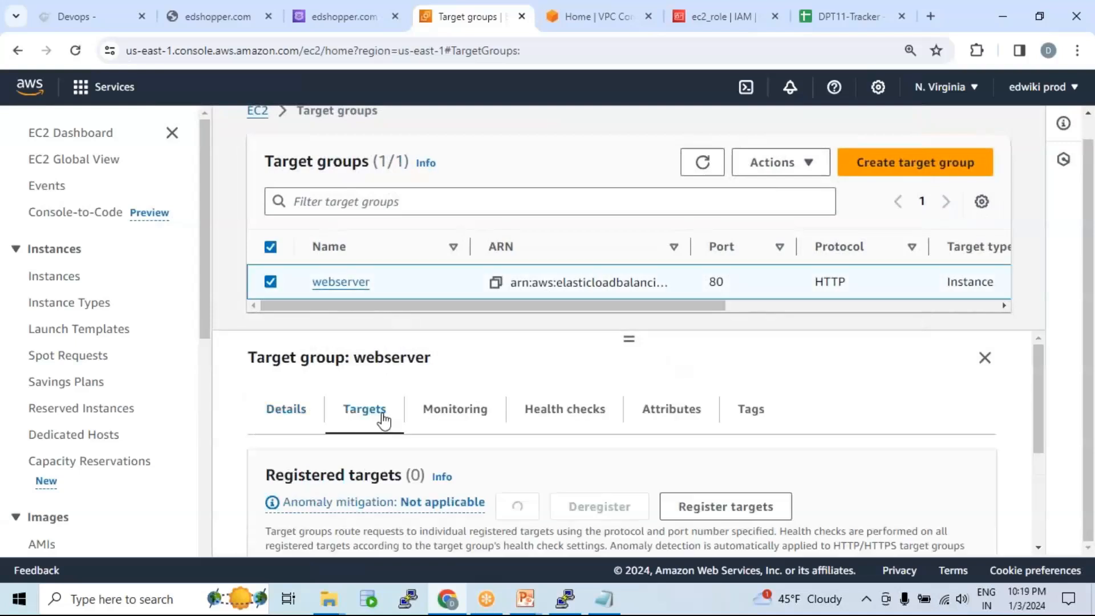
scroll(592, 453, down, 3)
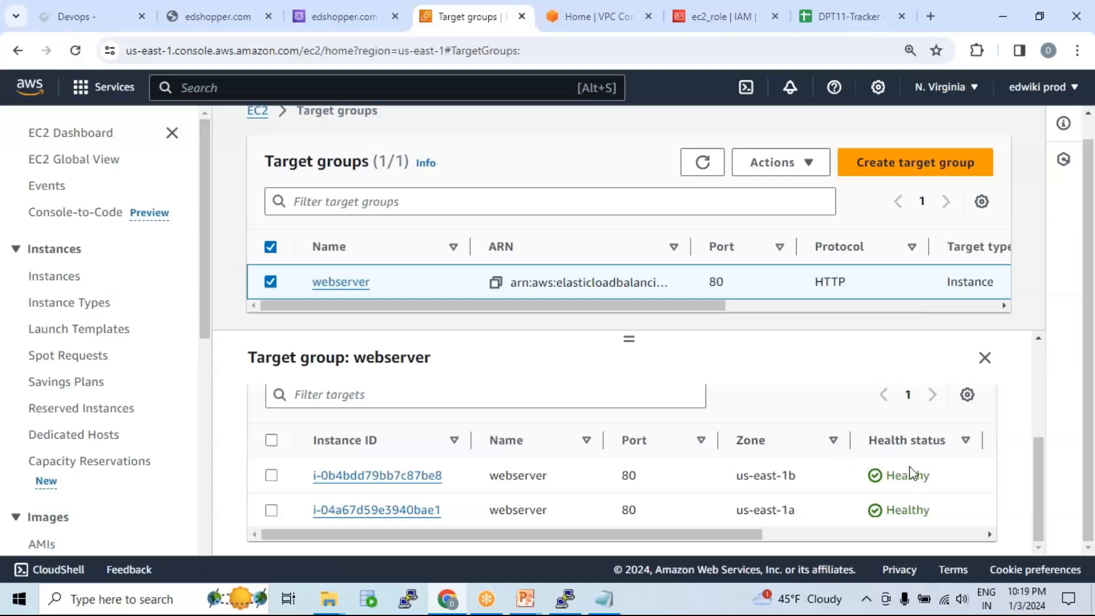
drag(888, 472, 930, 477)
drag(888, 510, 951, 520)
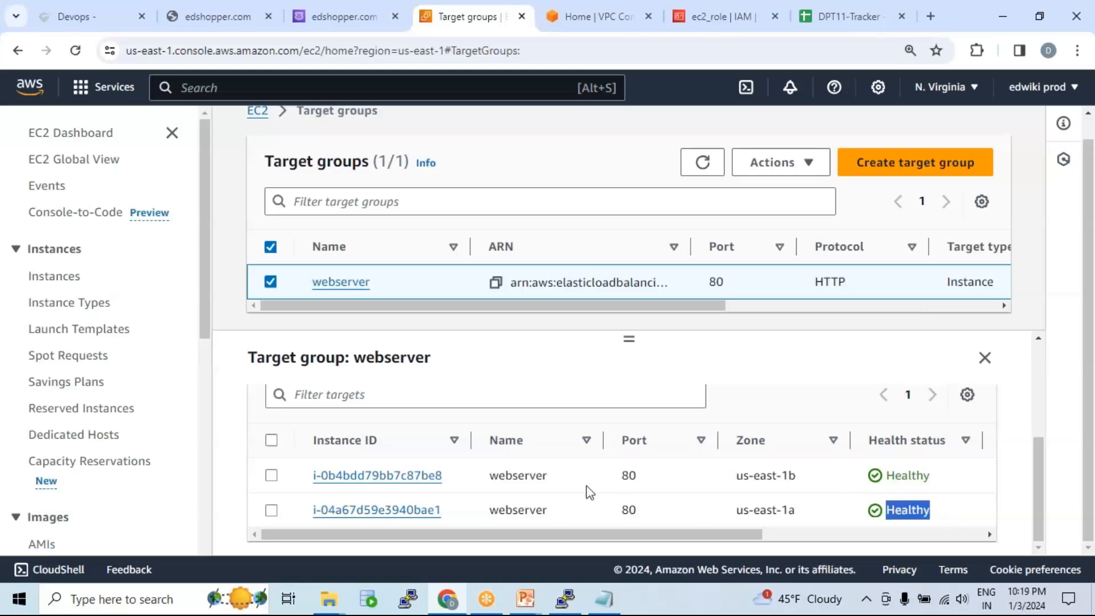
click(227, 17)
click(200, 53)
click(273, 55)
drag(317, 55, 143, 53)
click(275, 51)
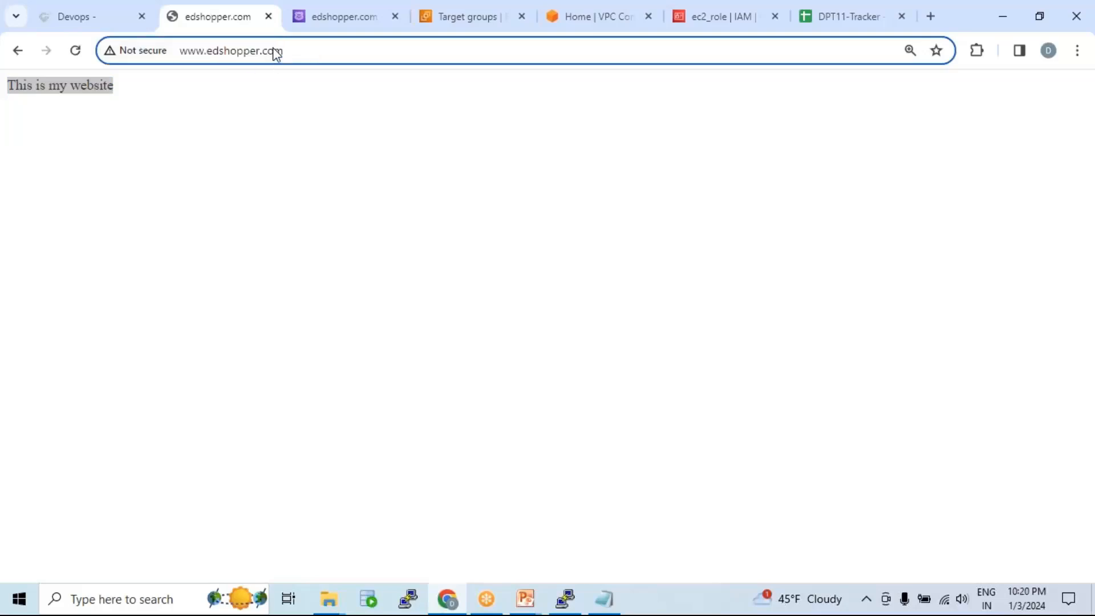
key(Return)
Step: Reload the site several more times, each serving 'This is my website', then return to target groups
click(277, 54)
key(Return)
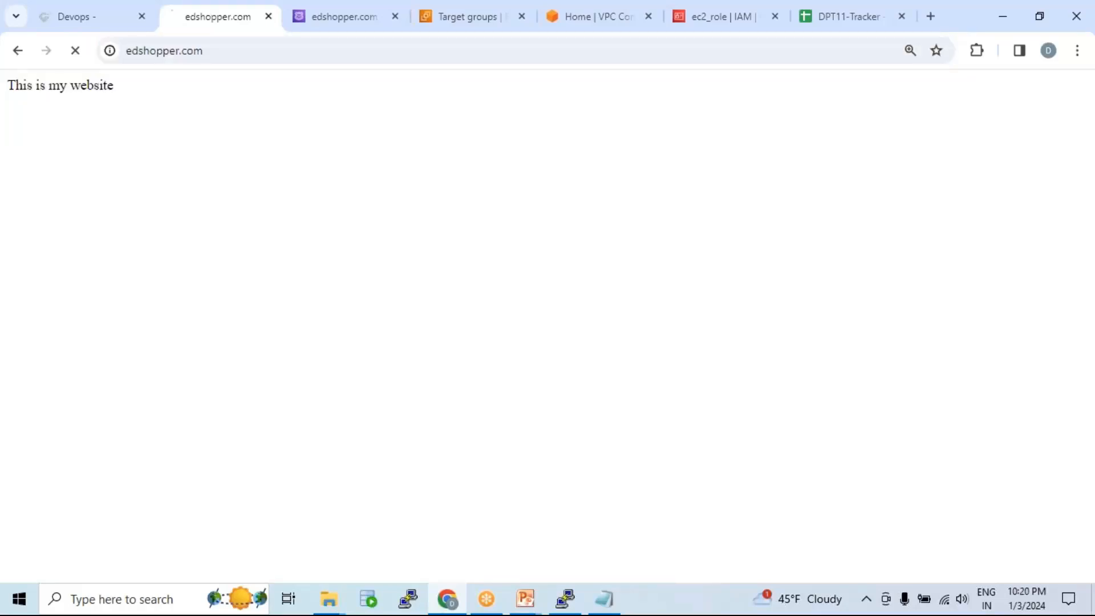
click(274, 48)
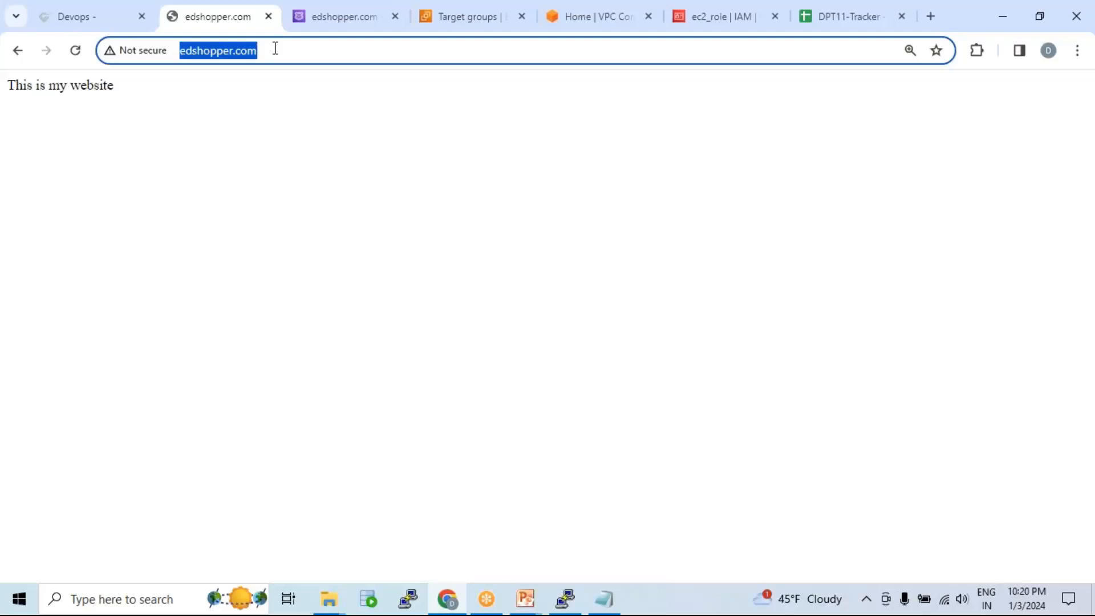
key(Return)
drag(120, 89, 6, 86)
click(277, 54)
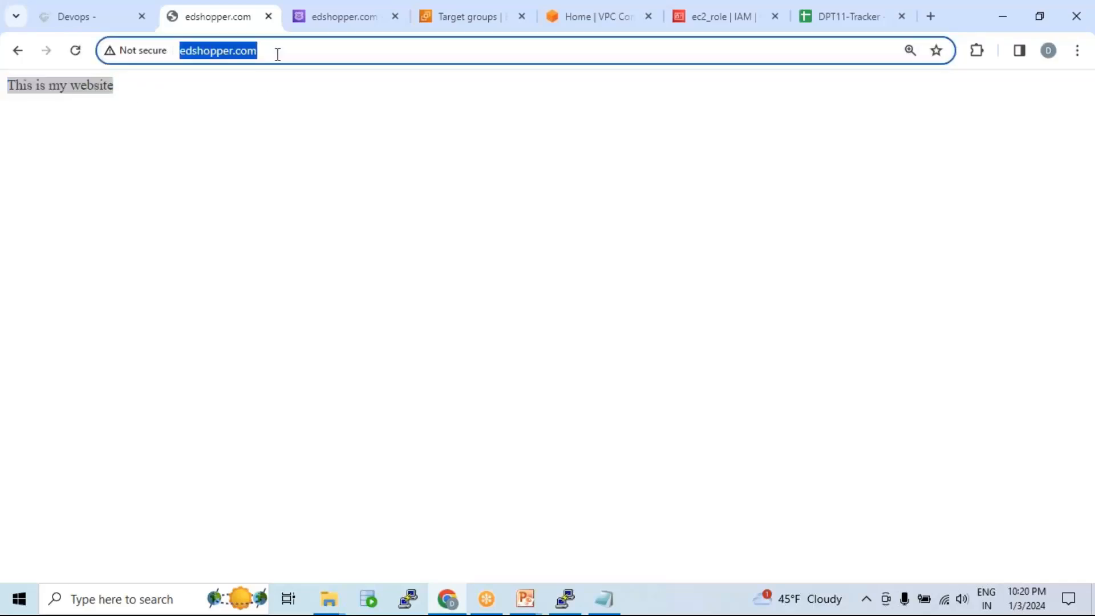
key(Return)
click(306, 50)
key(Return)
drag(144, 93, 6, 88)
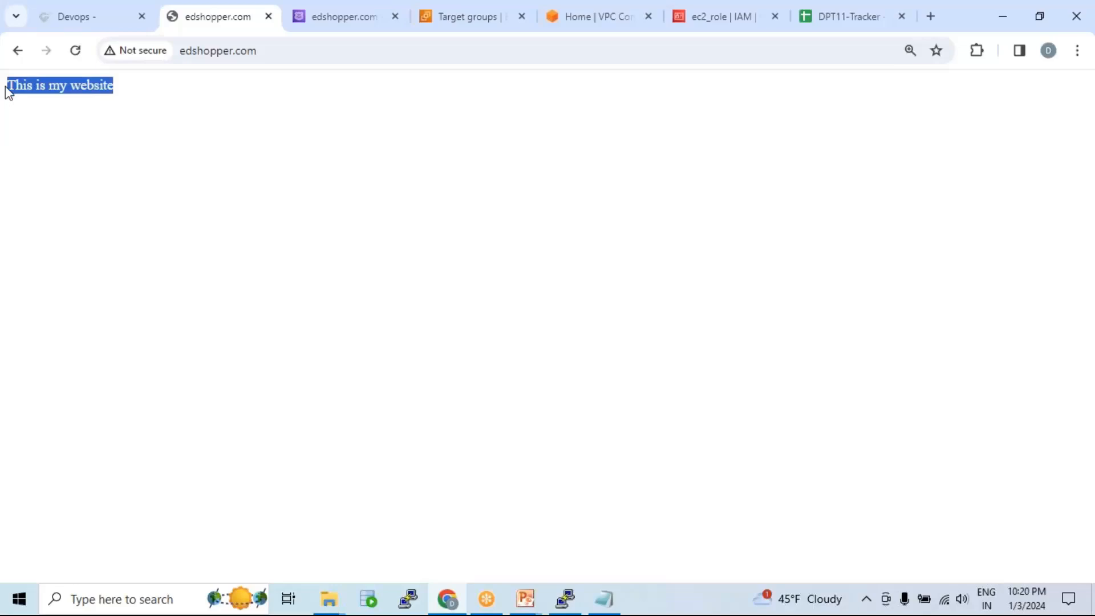
click(454, 25)
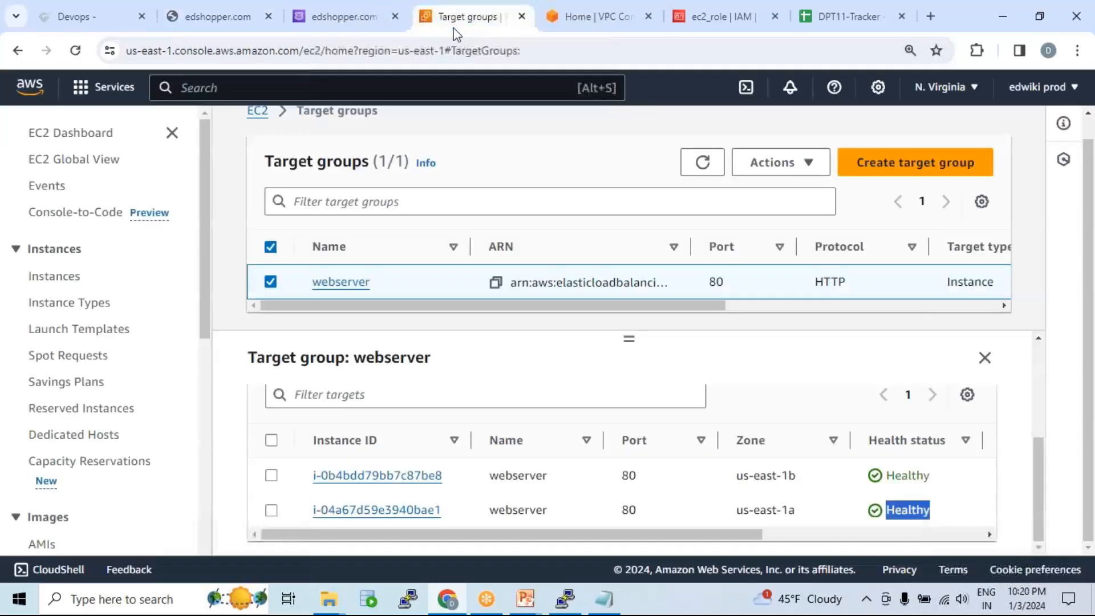
Step: Stop webserver instance i-0b4bdd79bb7c87be8 and confirm it shows Stopping
click(373, 480)
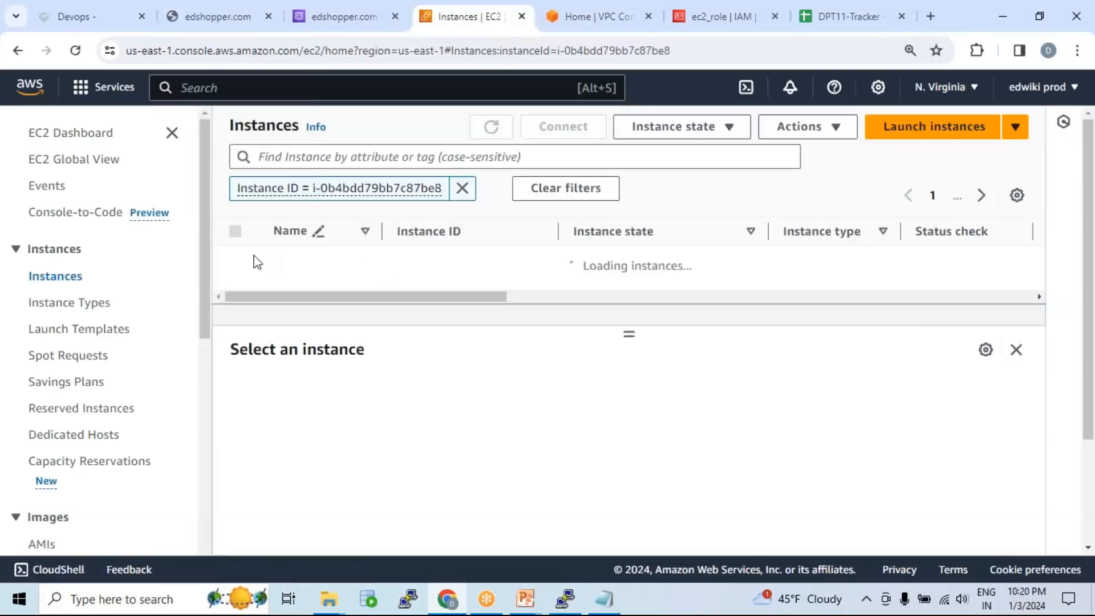
click(242, 263)
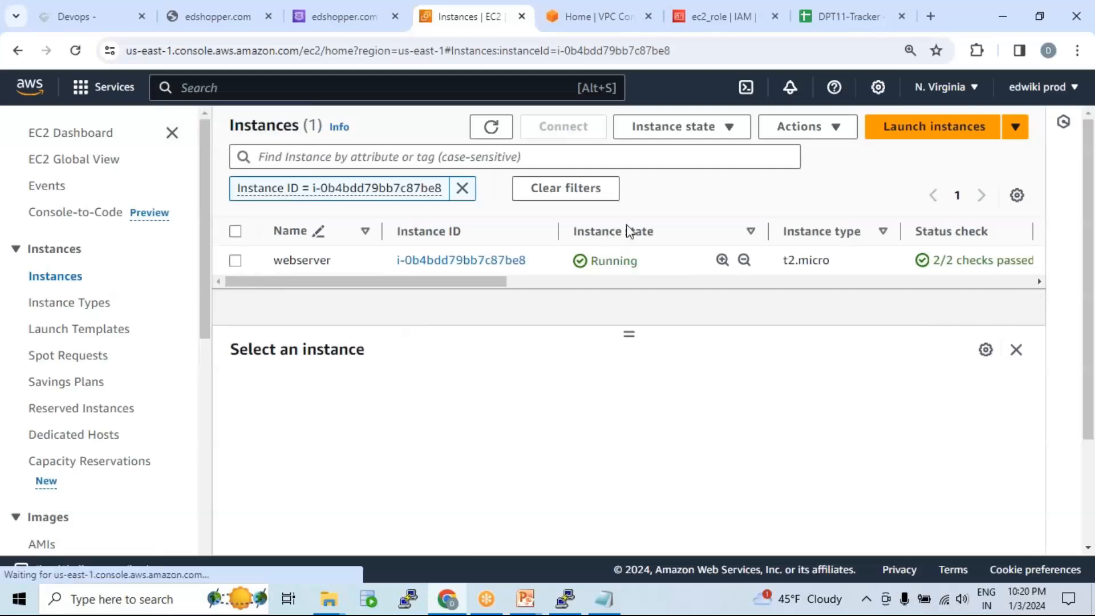
click(728, 128)
click(674, 154)
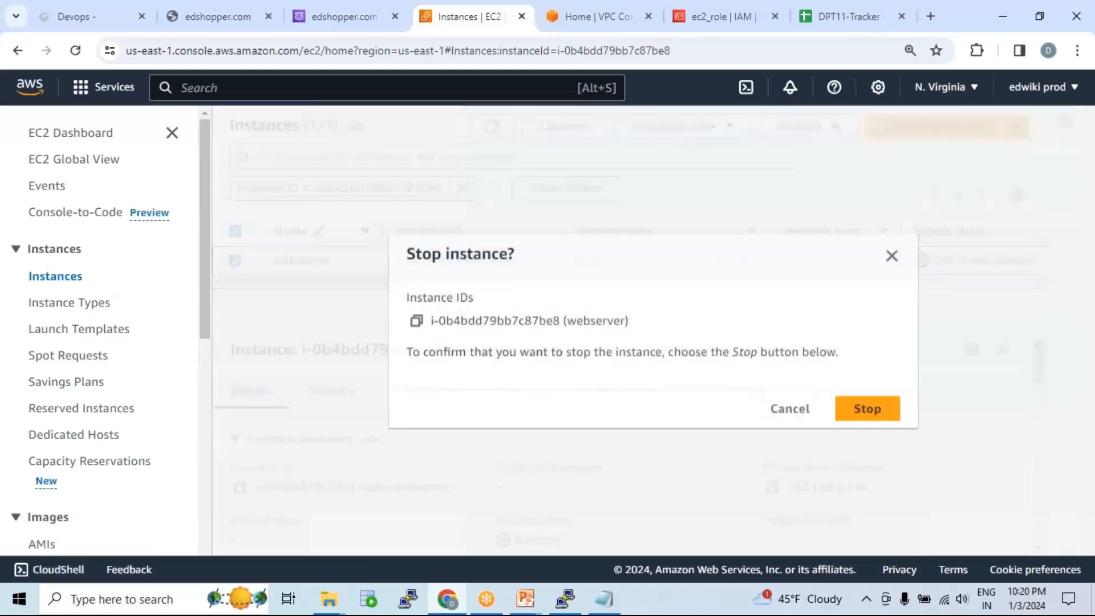
click(872, 412)
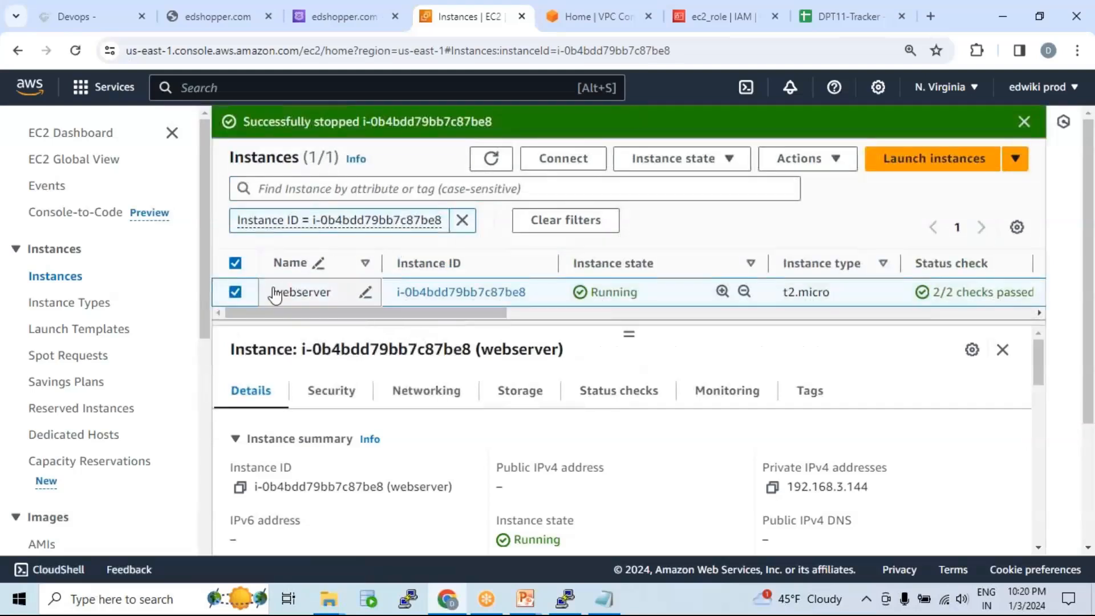
double_click(593, 292)
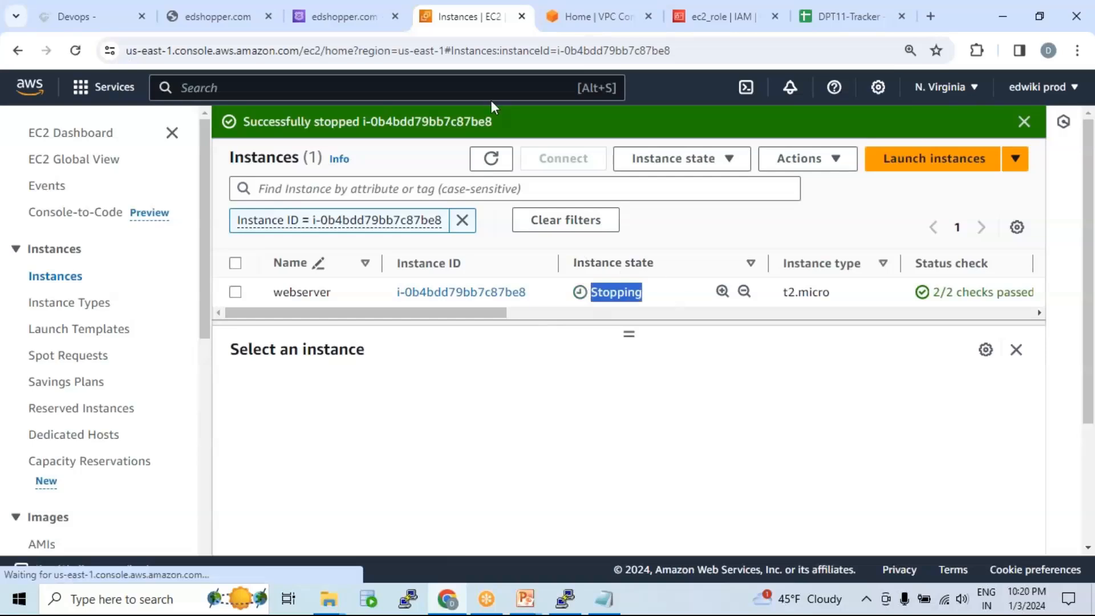
Step: Navigate back to the EC2 Target Groups list
click(593, 21)
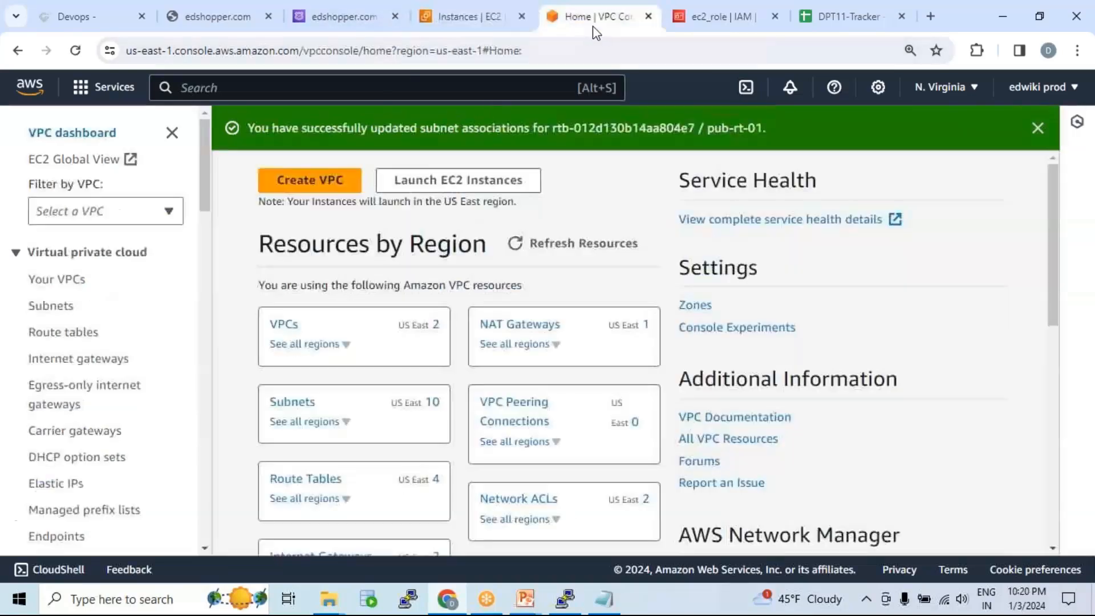
click(264, 88)
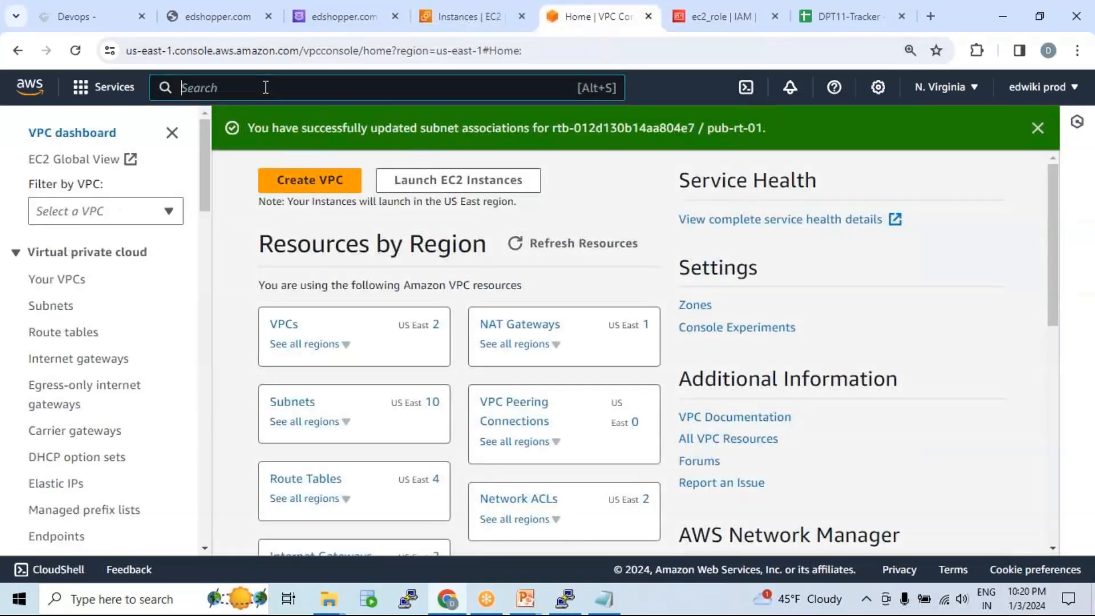
click(435, 28)
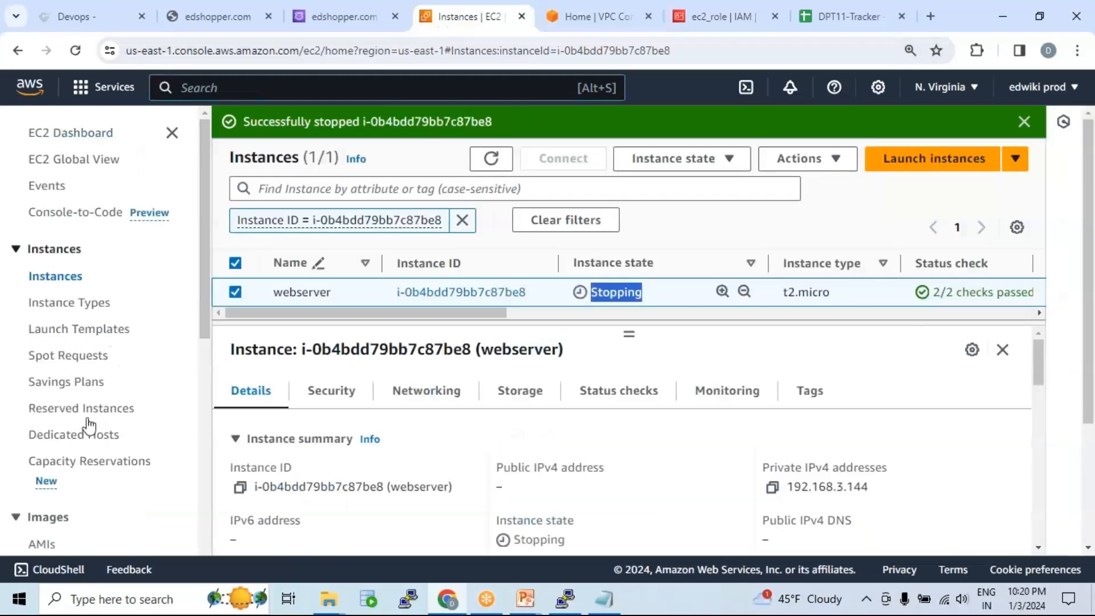
scroll(103, 430, down, 8)
click(89, 448)
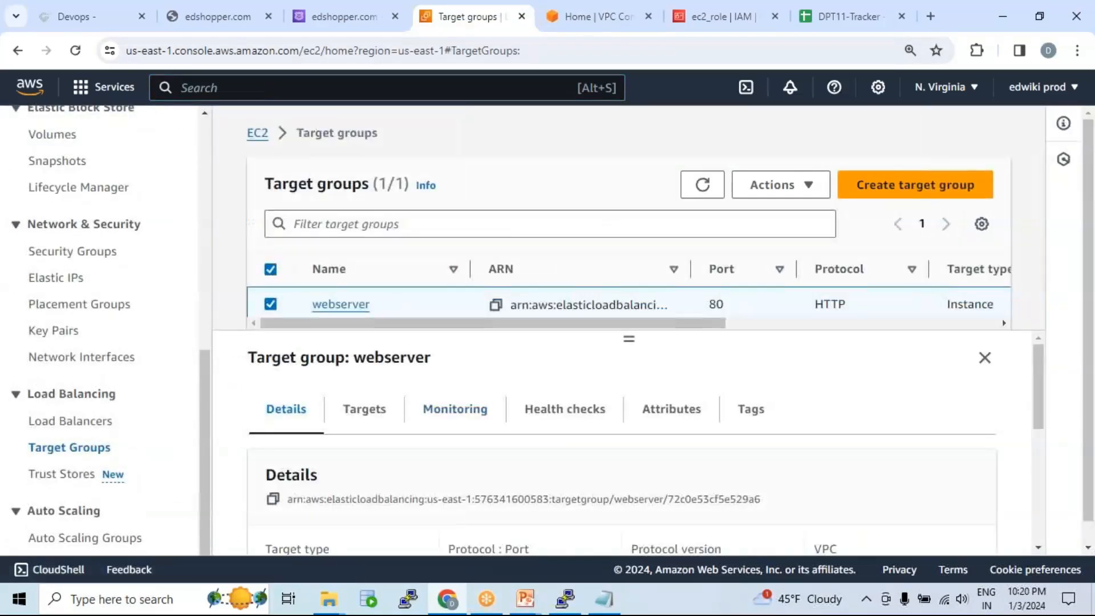
Step: Refresh the health status of the webserver group's registered targets twice
click(391, 408)
scroll(726, 464, down, 1)
scroll(729, 462, down, 2)
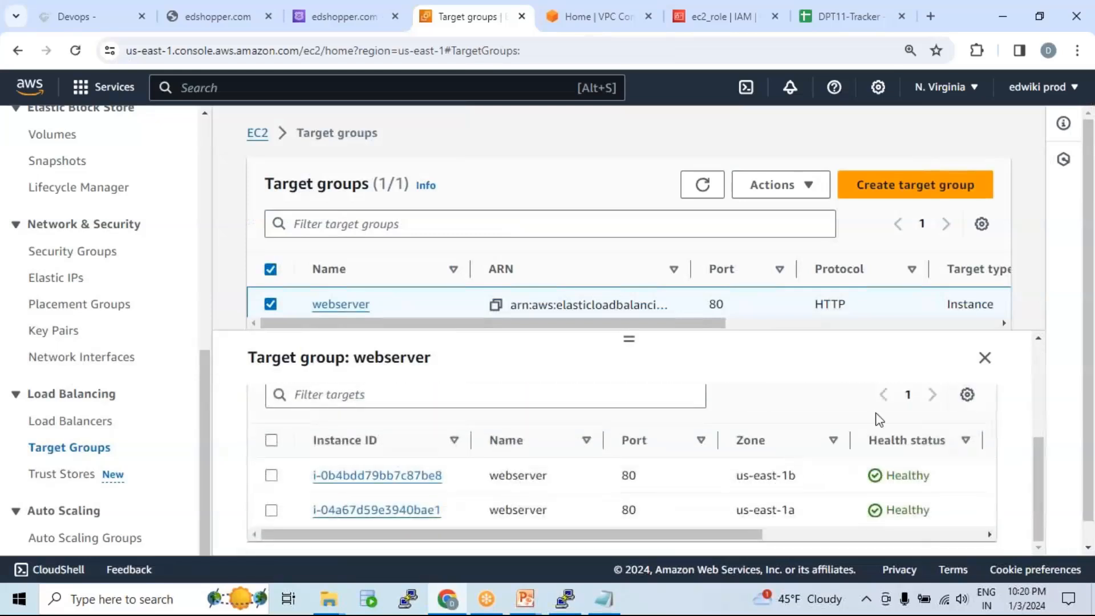
scroll(447, 496, up, 1)
click(517, 387)
scroll(786, 471, down, 2)
scroll(434, 390, up, 1)
click(500, 401)
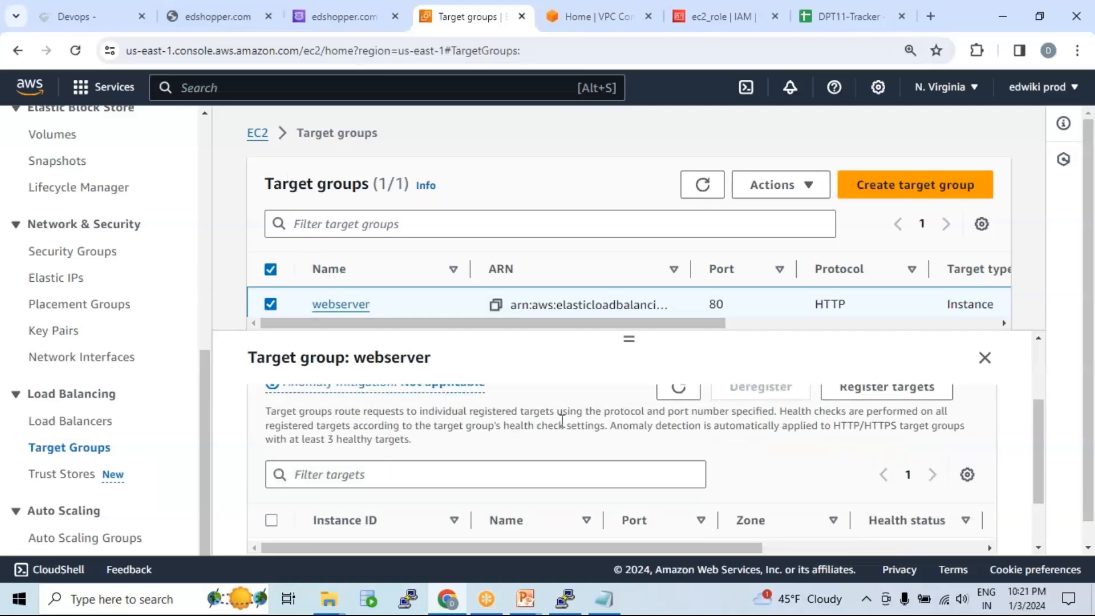
Step: Confirm the stopped target reads Unused and the other Healthy, then go to the edshopper.com tab
scroll(577, 427, down, 1)
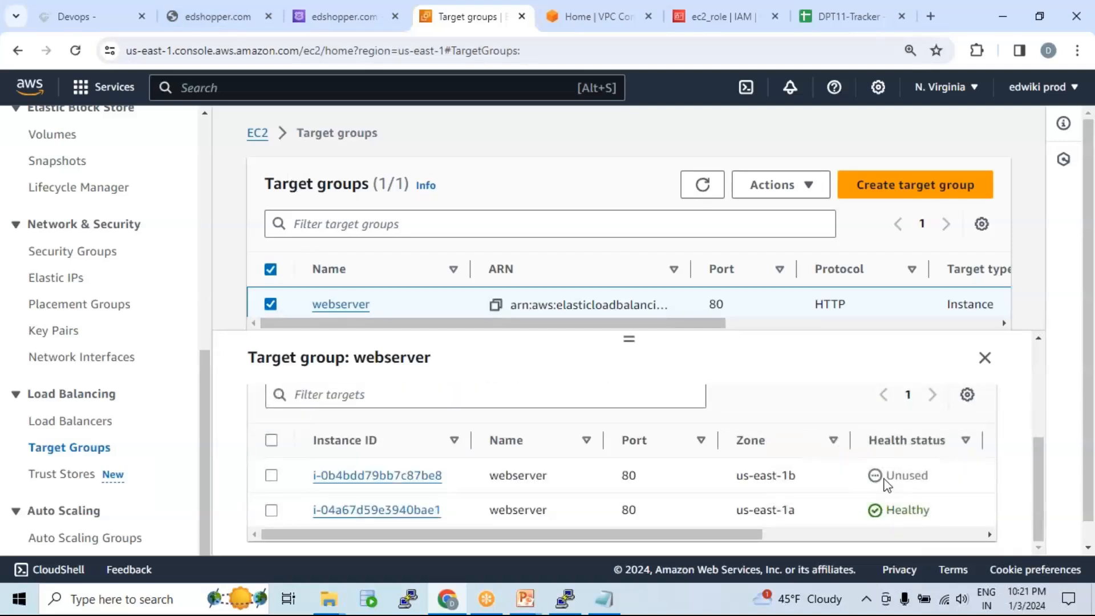
drag(887, 475, 913, 475)
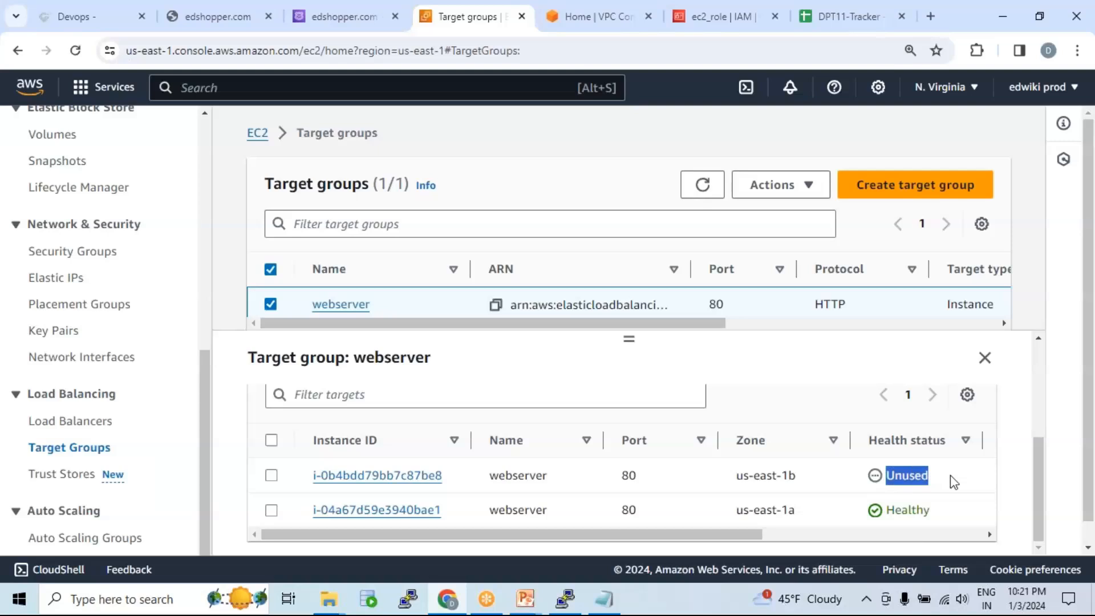
drag(886, 509, 931, 510)
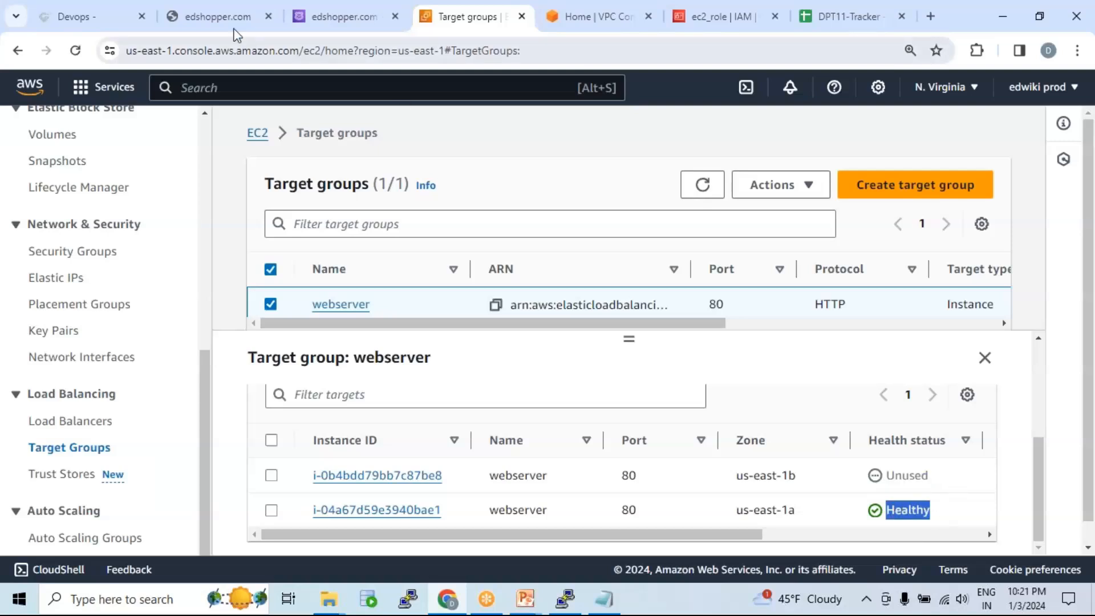
click(221, 17)
click(250, 55)
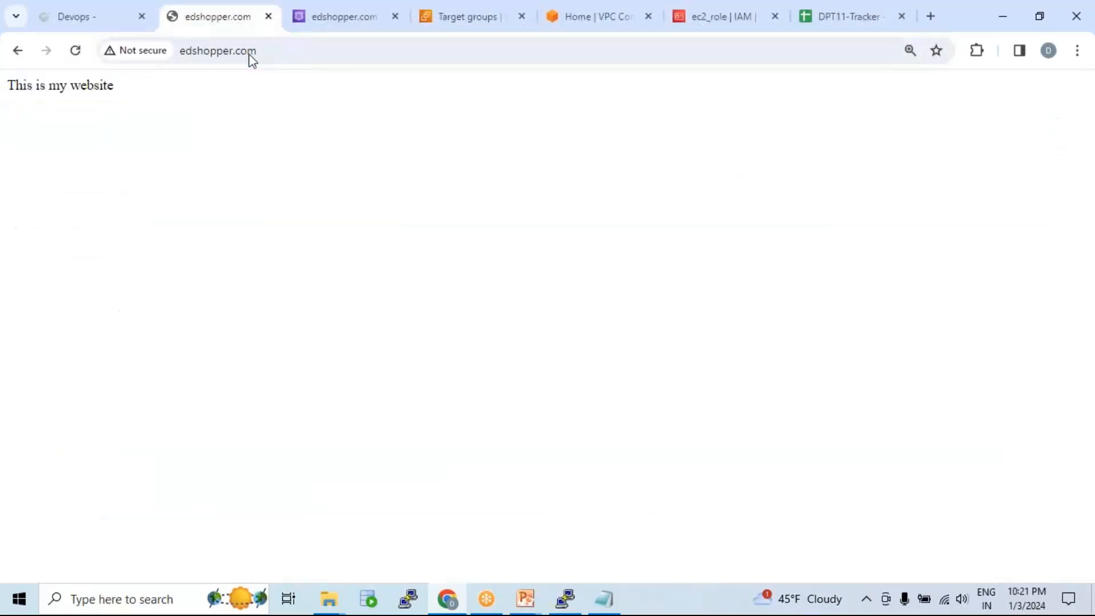
click(249, 54)
key(Return)
click(298, 49)
key(Return)
click(779, 30)
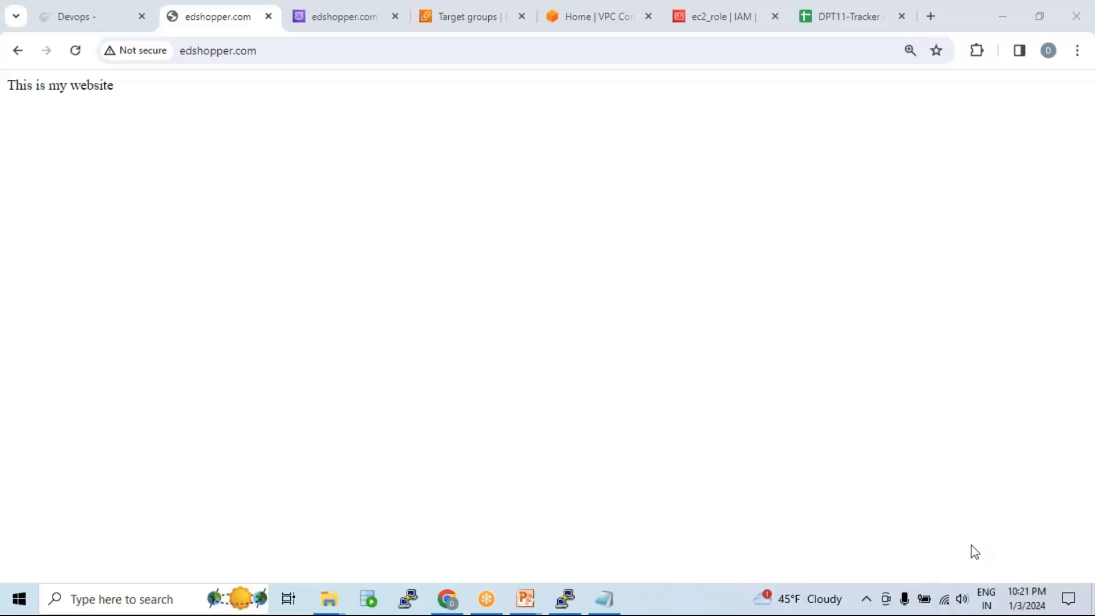
click(463, 27)
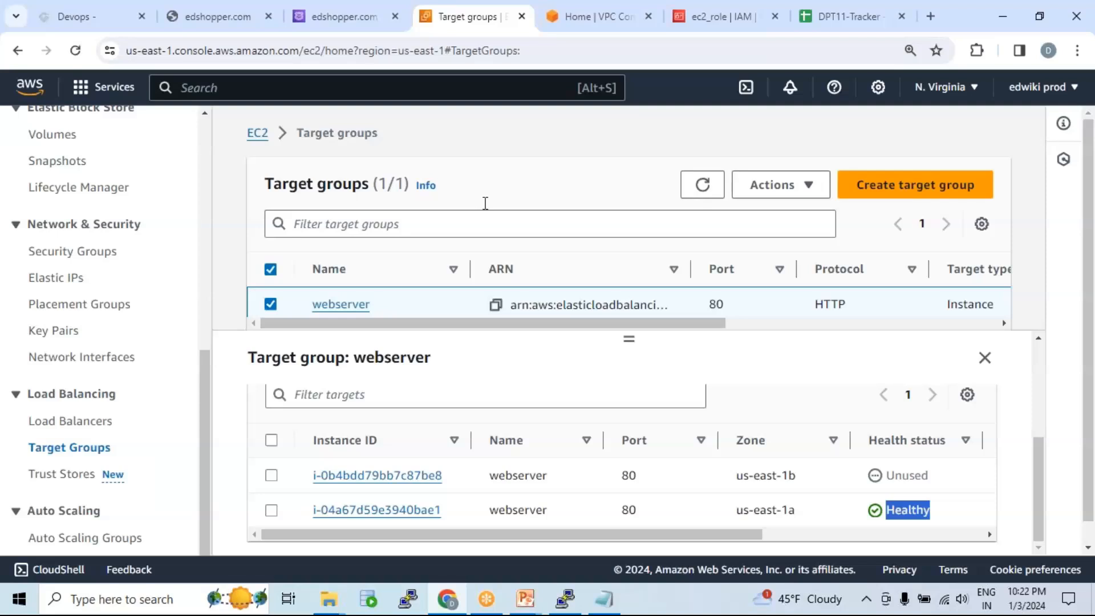
click(203, 20)
click(229, 56)
key(Return)
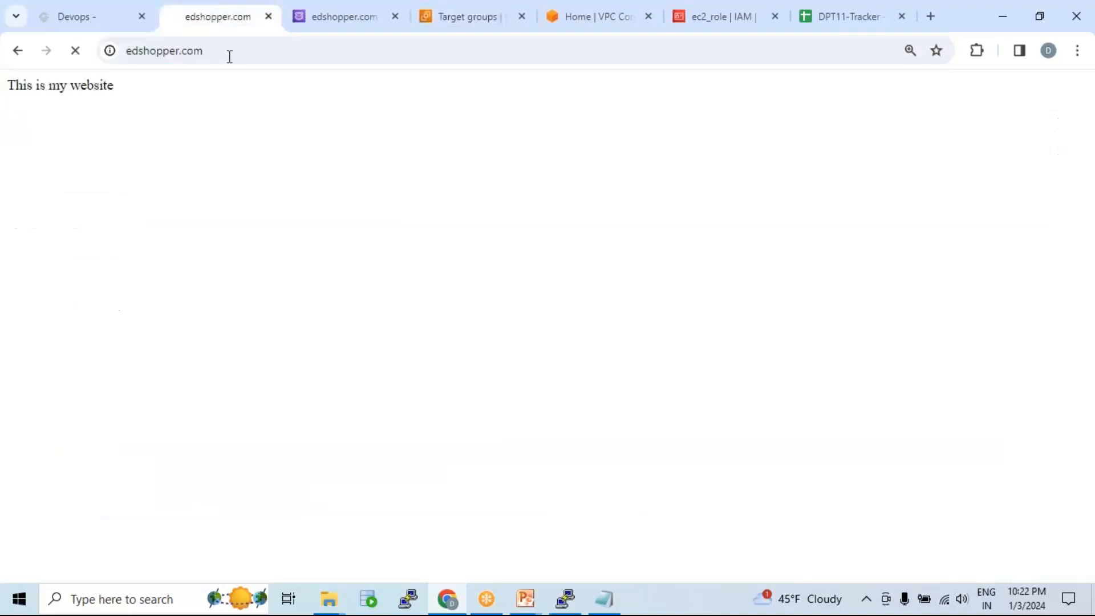
double_click(236, 56)
key(Return)
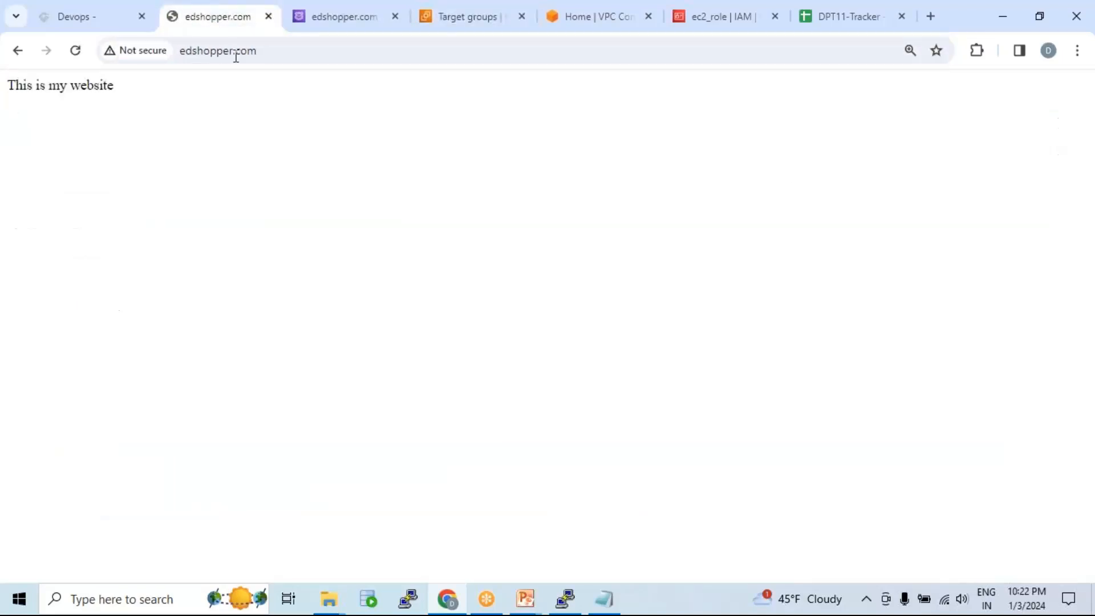